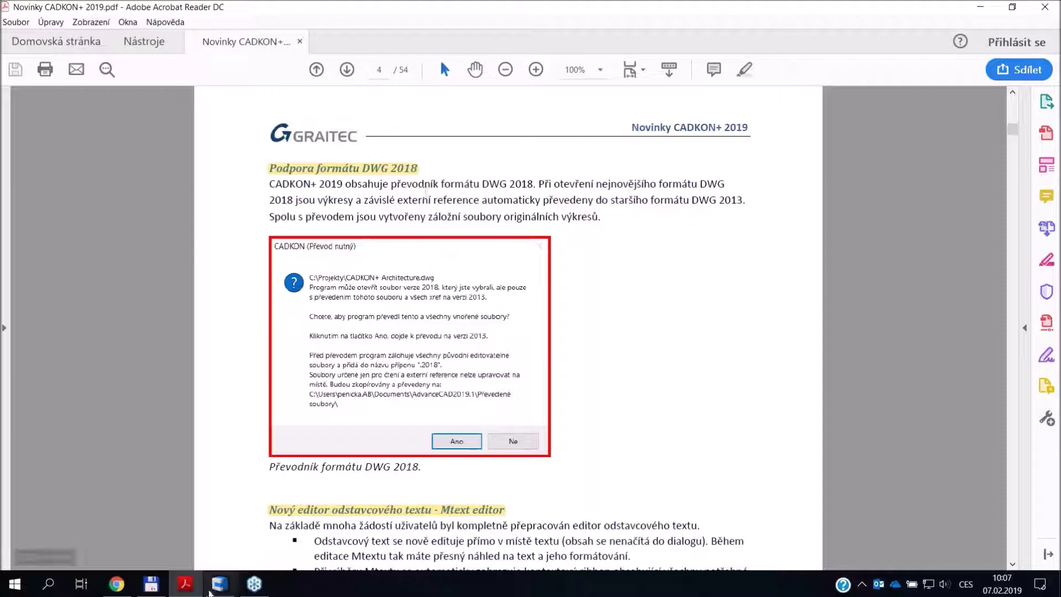
- Switch to CADKON+ and open 4-DPS_vytapeni.dwg from the dwg 2018 folder, accepting the conversion to version 2013
click(219, 584)
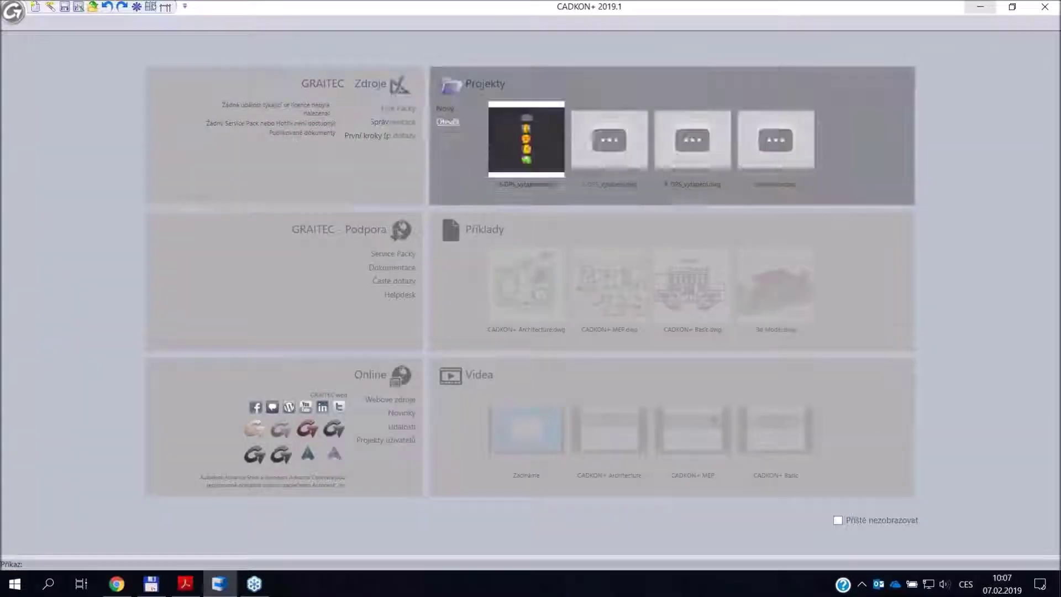
click(448, 122)
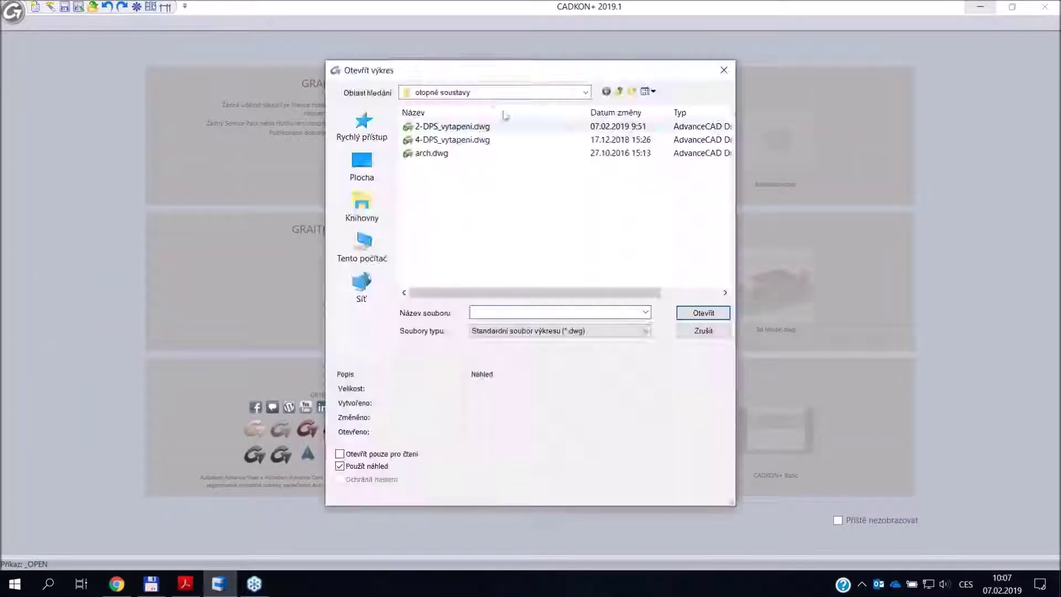
click(618, 92)
double_click(434, 127)
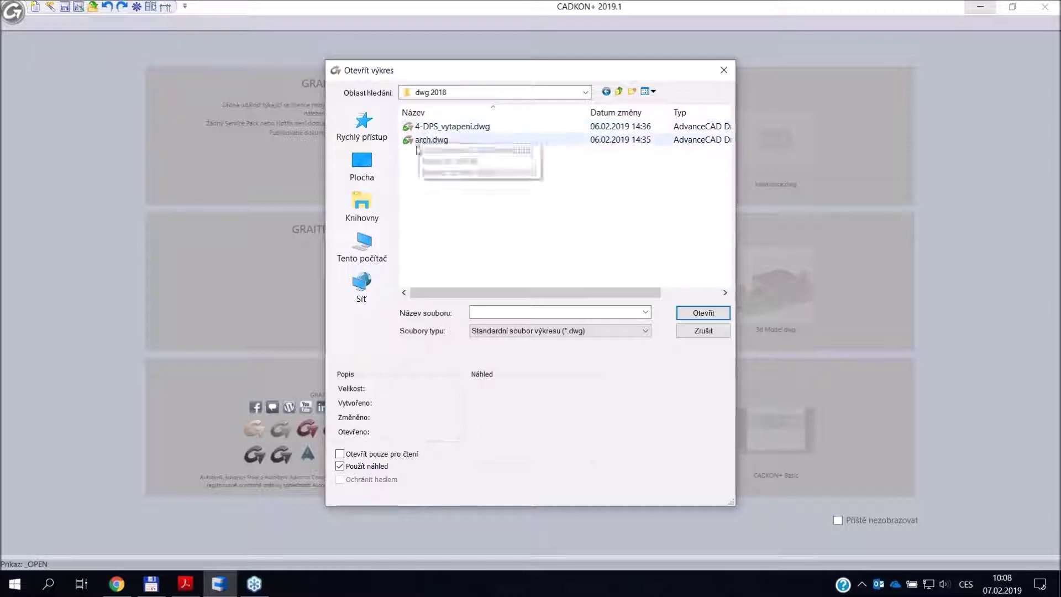
click(462, 127)
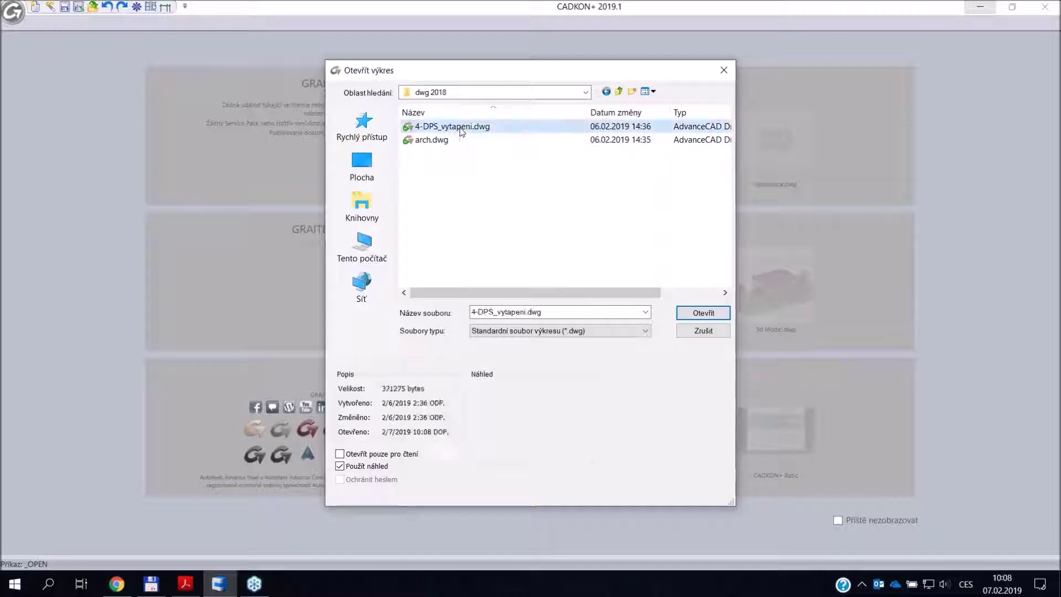
click(698, 314)
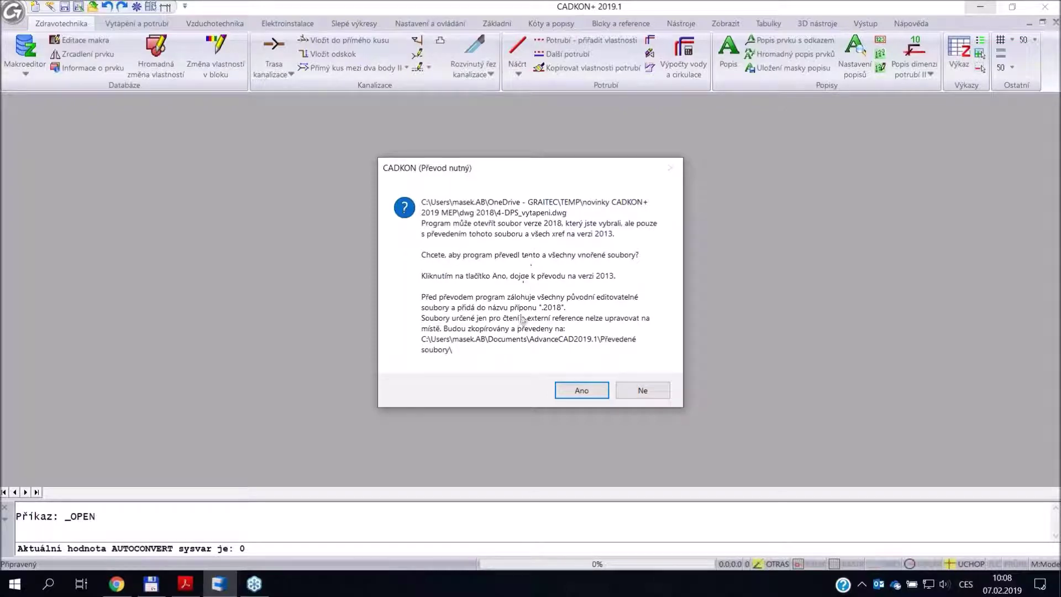
click(582, 392)
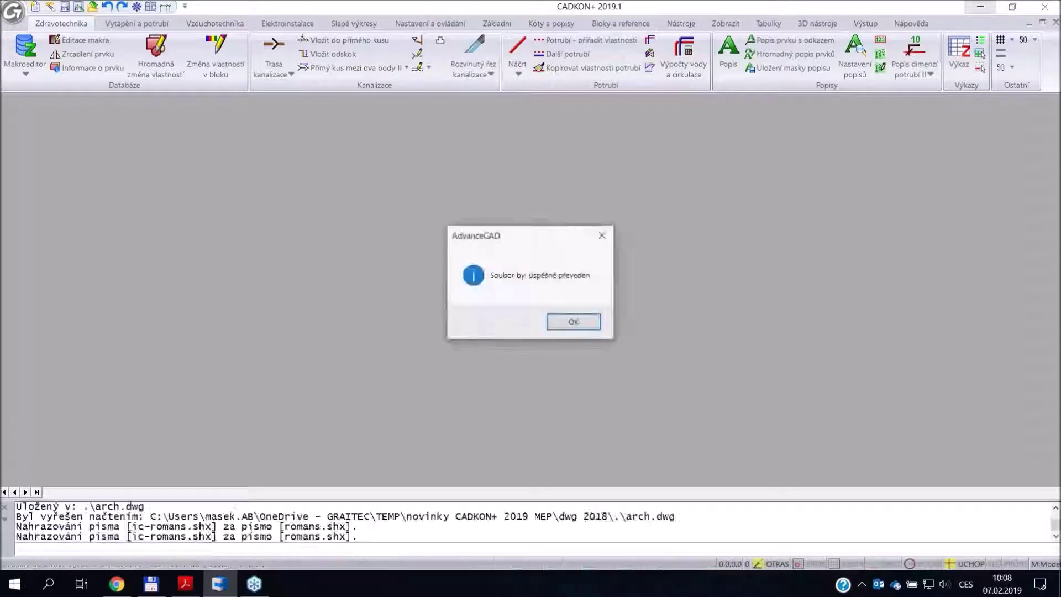
click(583, 324)
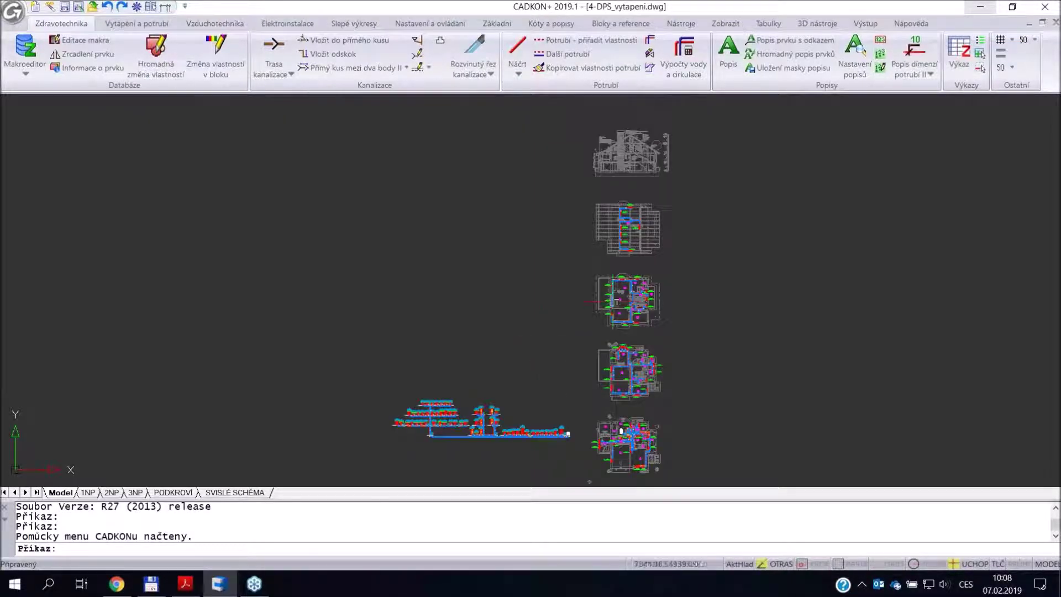
- Inspect the floor plan around rooms 212 and 213, briefly selecting the attached architectural reference and clearing the selection
scroll(626, 315, up, 8)
scroll(626, 315, up, 3)
middle_drag(626, 314, 513, 213)
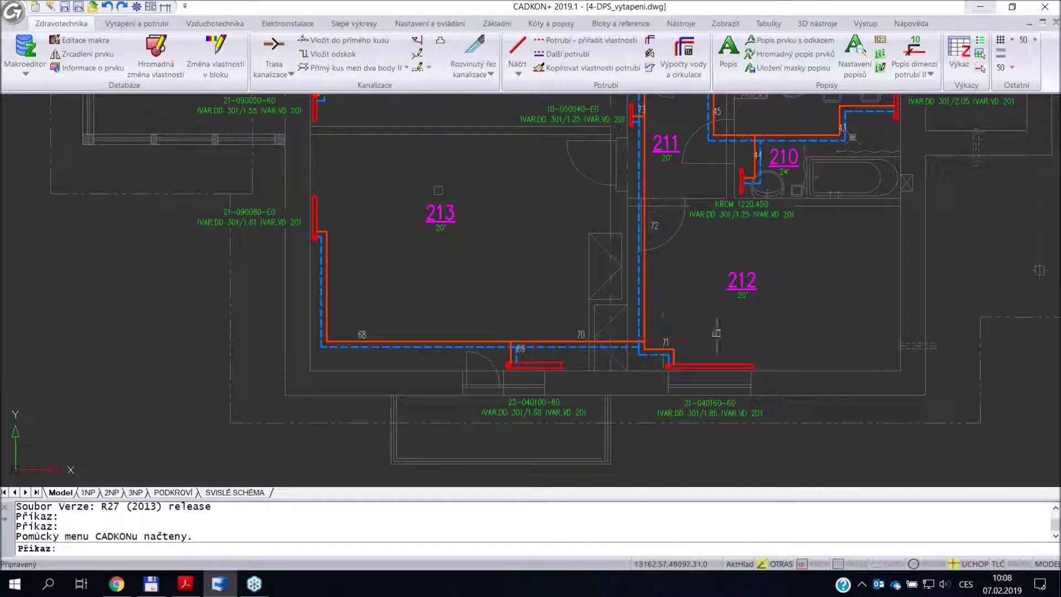
click(589, 262)
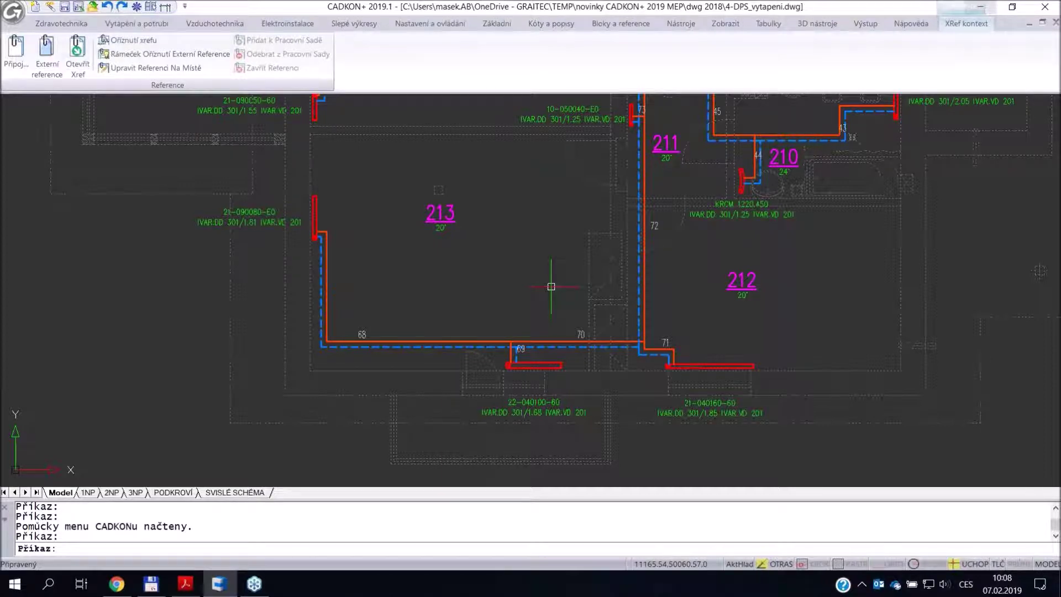
key(Escape)
key(Escape)
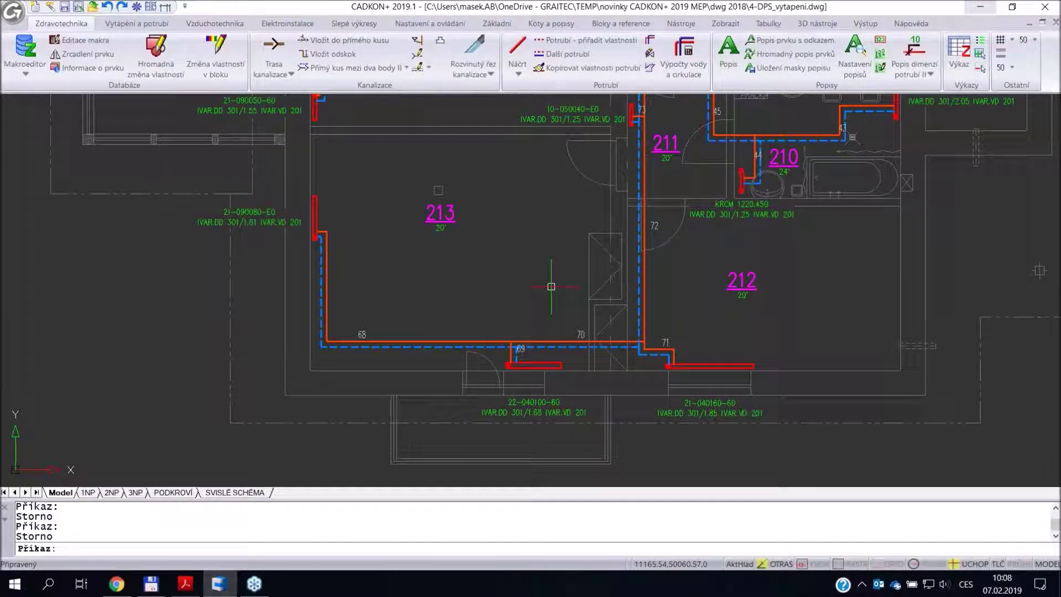
- Check the dwg 2018 folder inside TEMP\novinky CADKON+ 2019 MEP in File Explorer for the backup files, and return to the drawing
key(super+e)
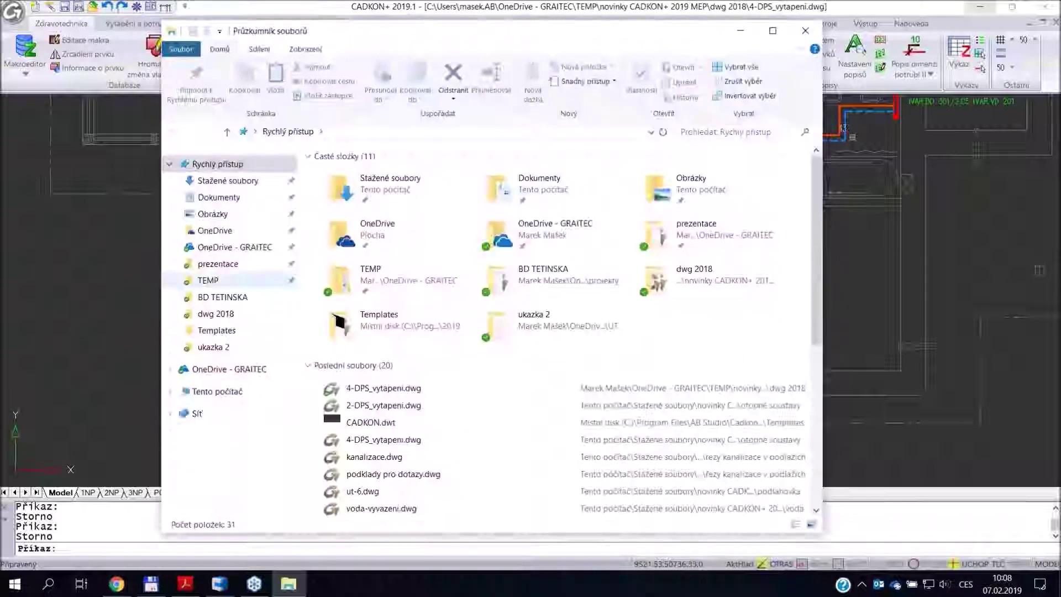
click(209, 280)
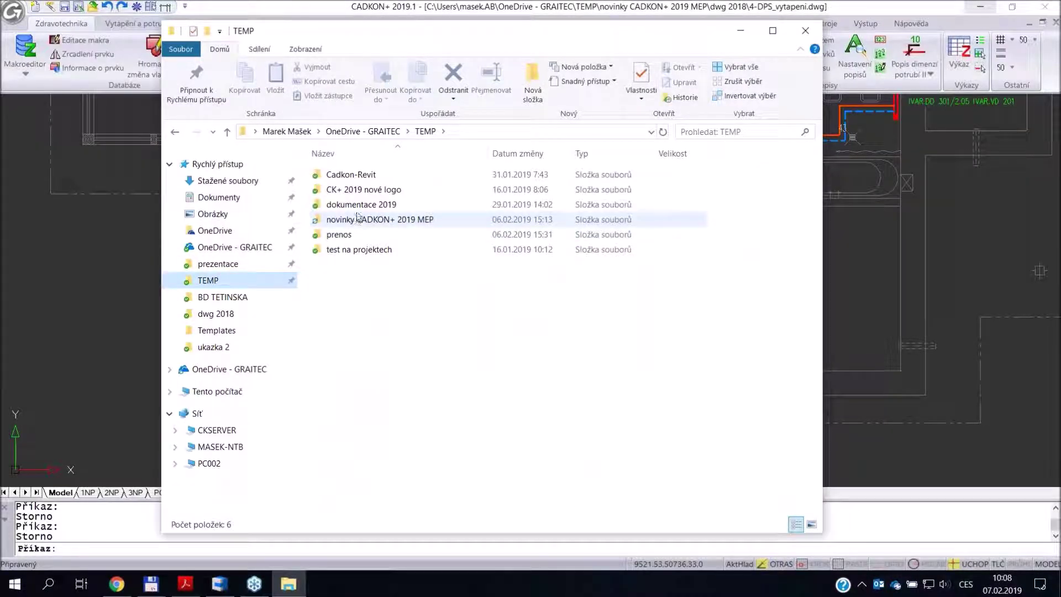
double_click(361, 220)
double_click(354, 175)
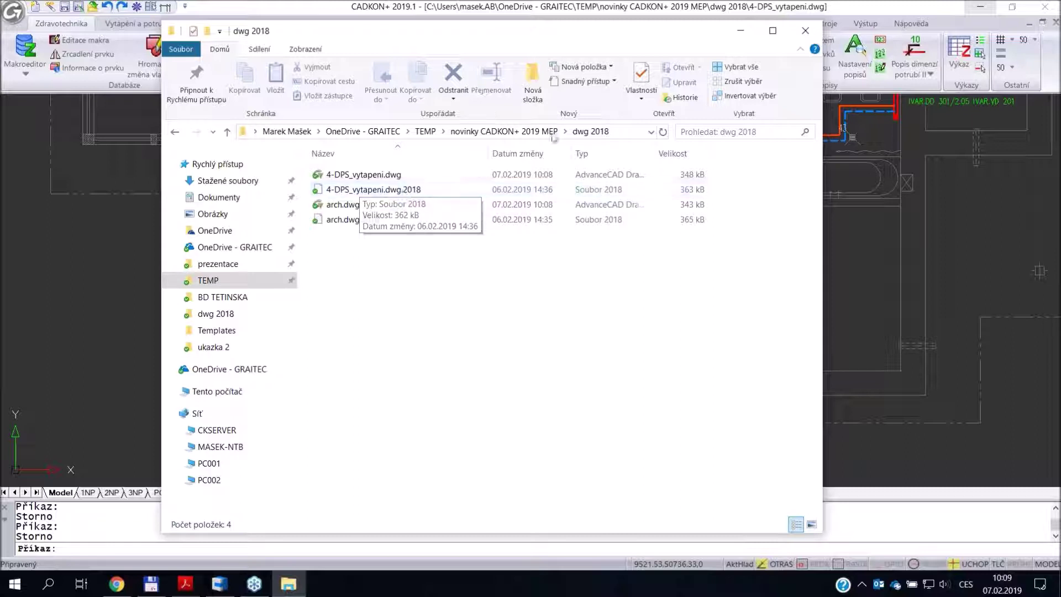
click(857, 265)
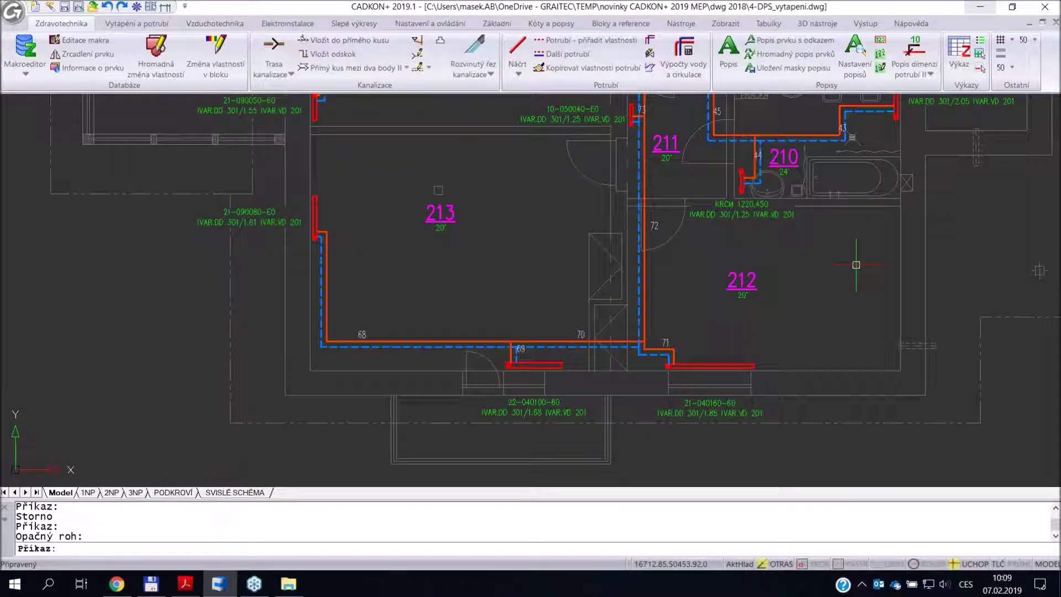
- Switch to the Novinky CADKON+ 2019 PDF and read the section on the new Mtext editor
key(alt+Tab)
key(alt+Tab)
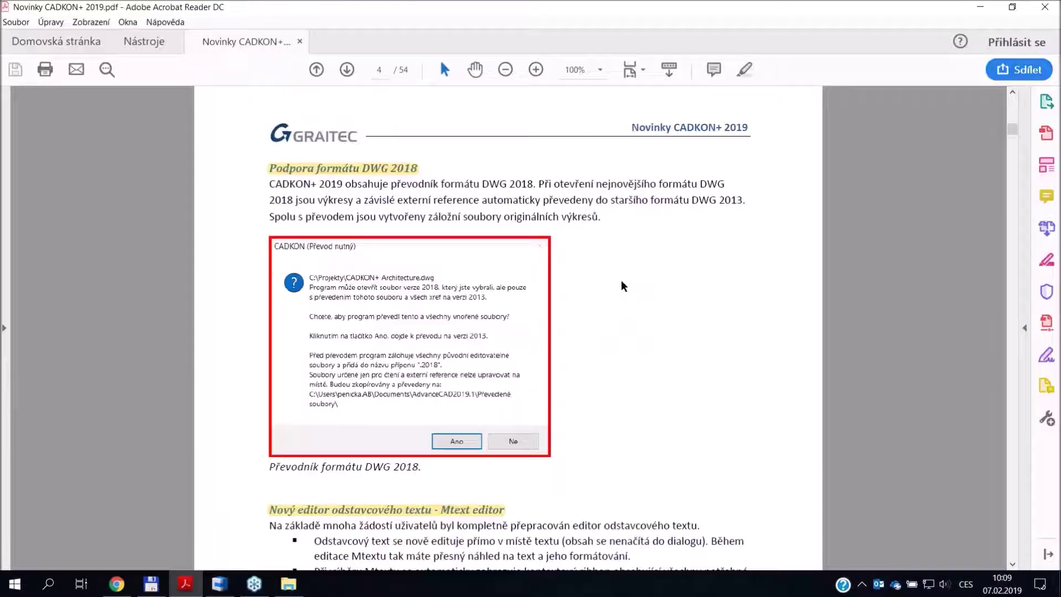
scroll(615, 278, down, 2)
scroll(613, 279, down, 3)
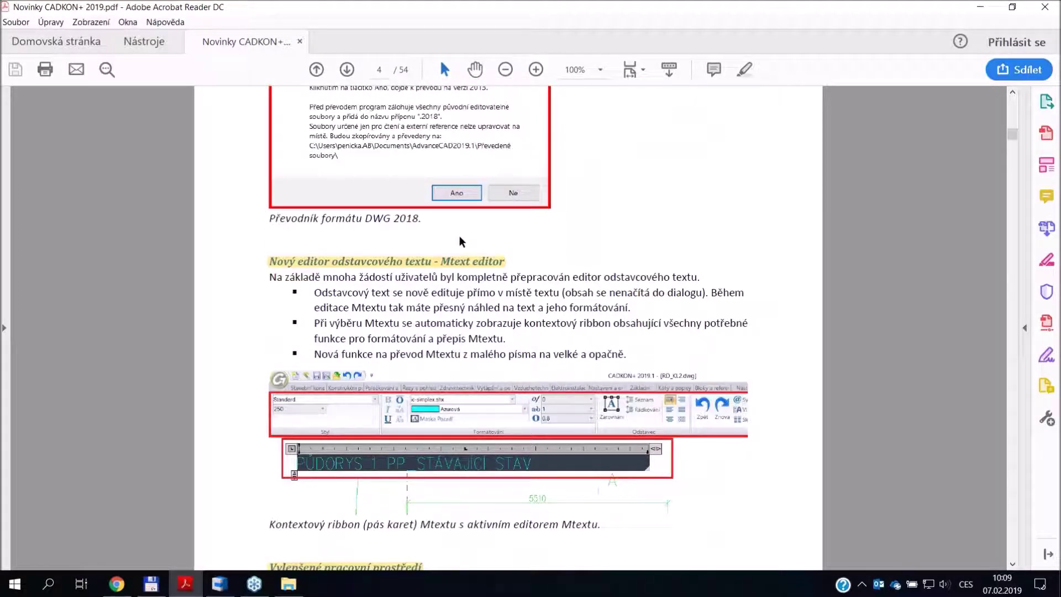
scroll(482, 285, down, 1)
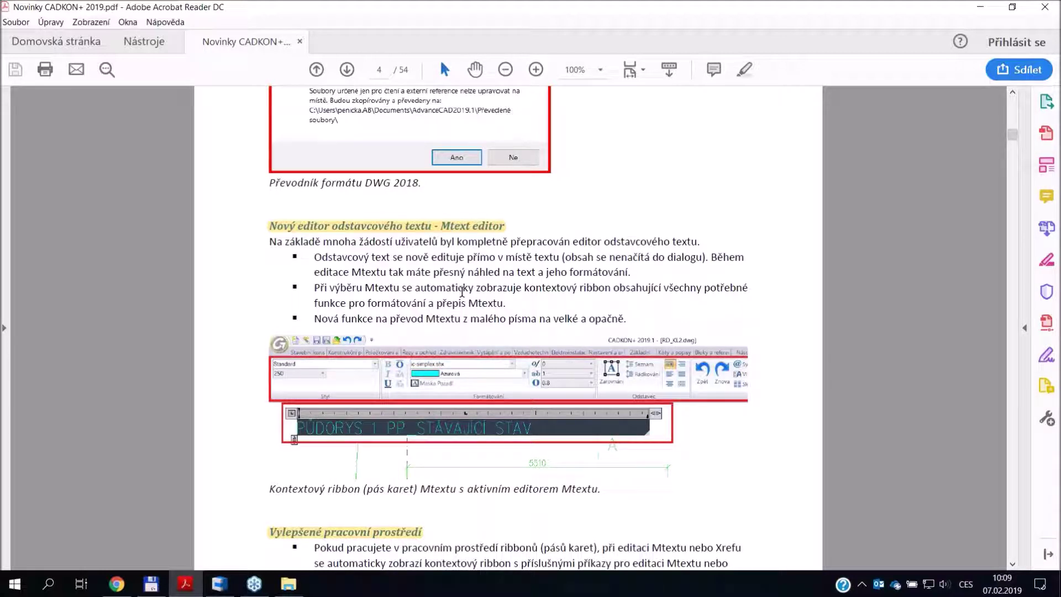
click(219, 585)
scroll(563, 386, up, 5)
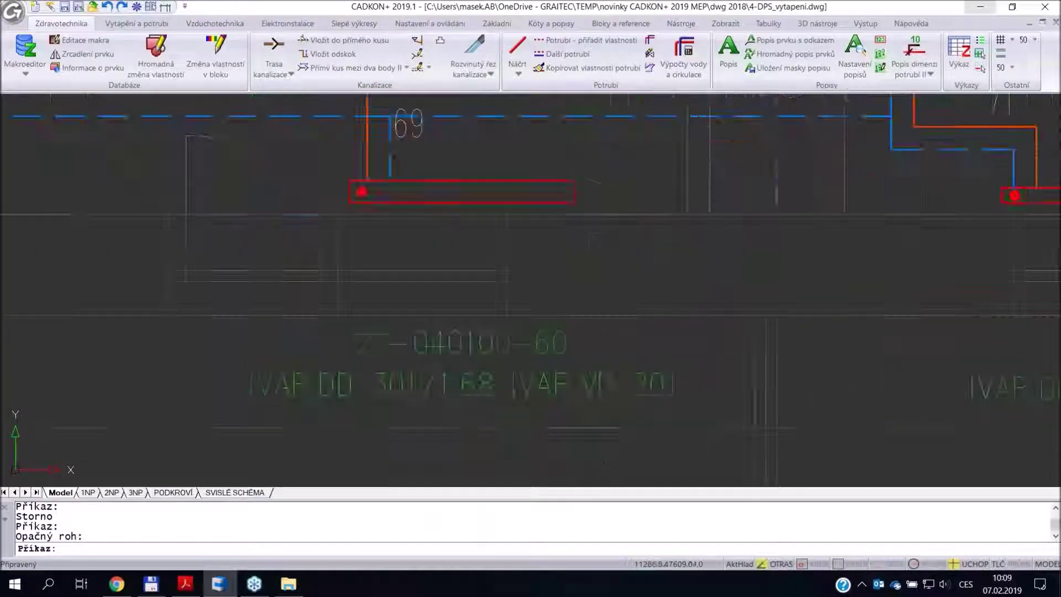
click(563, 385)
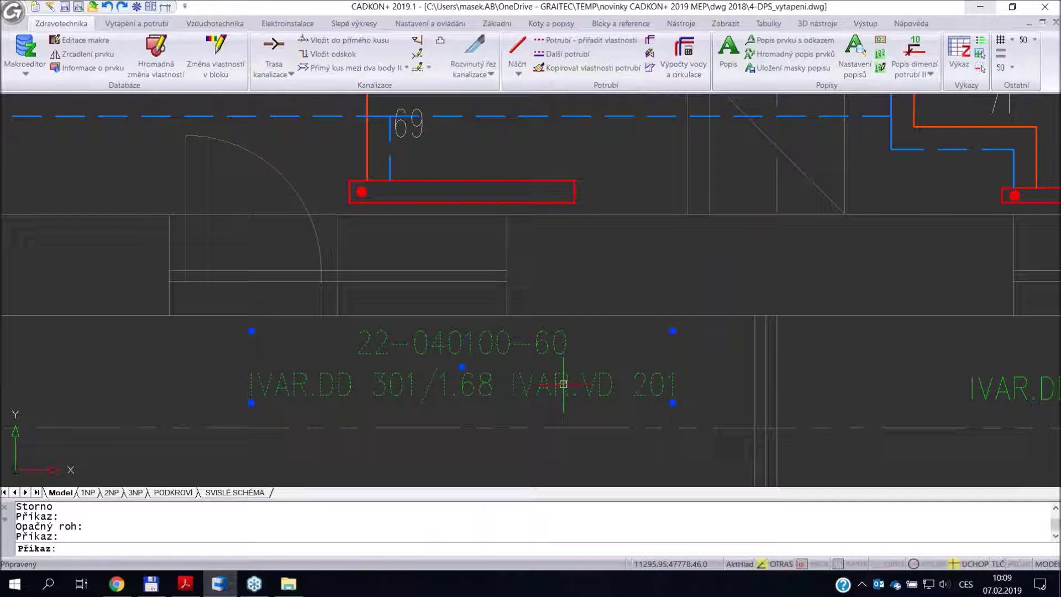
double_click(563, 386)
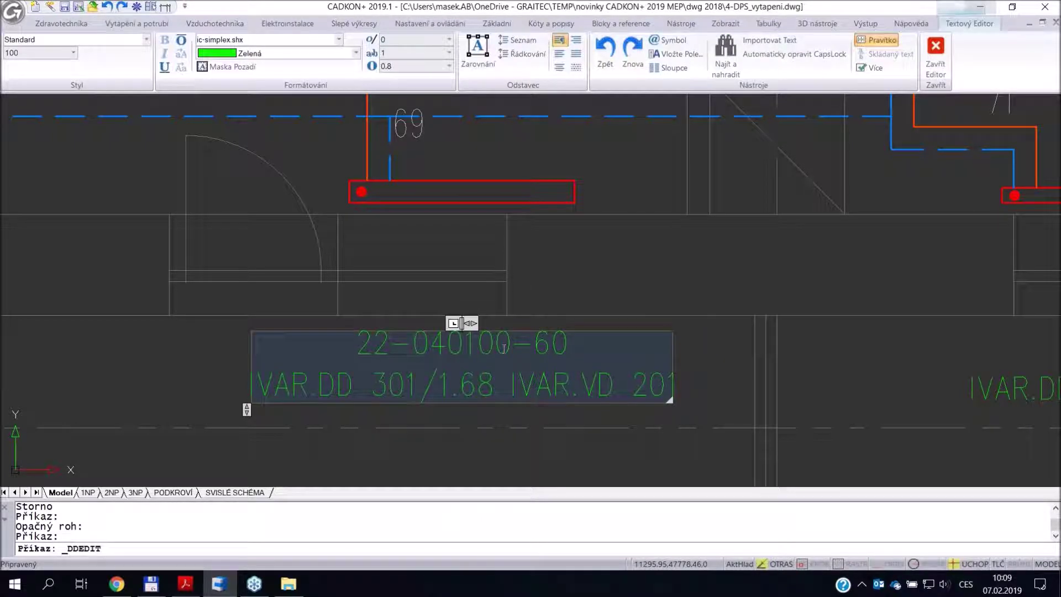
- Highlight the middle characters of the label's first line, and leave the text editor without saving changes
scroll(509, 360, down, 3)
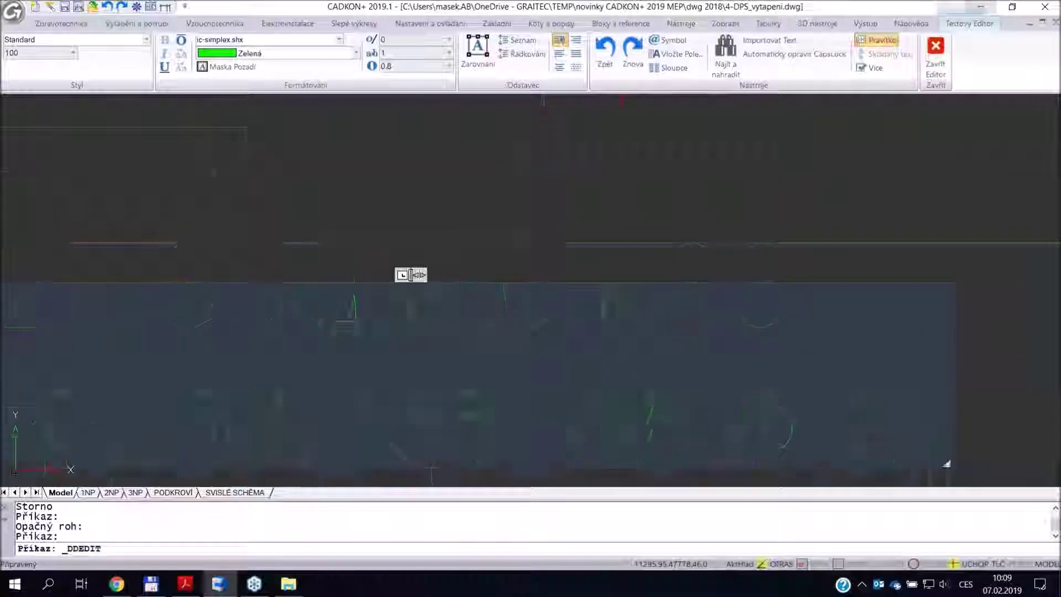
scroll(495, 363, up, 3)
drag(564, 335, 392, 335)
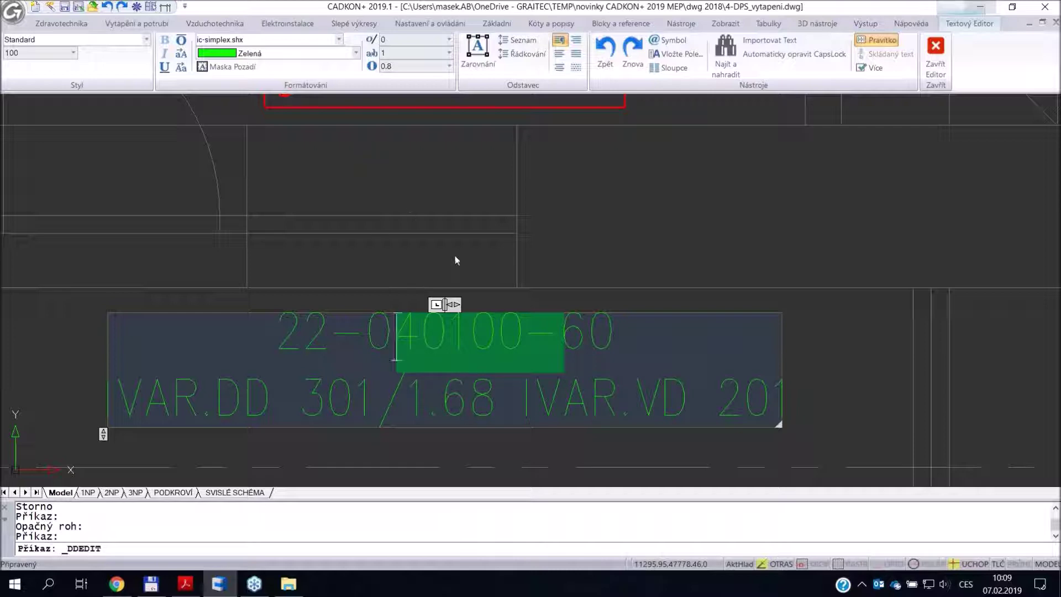
key(Escape)
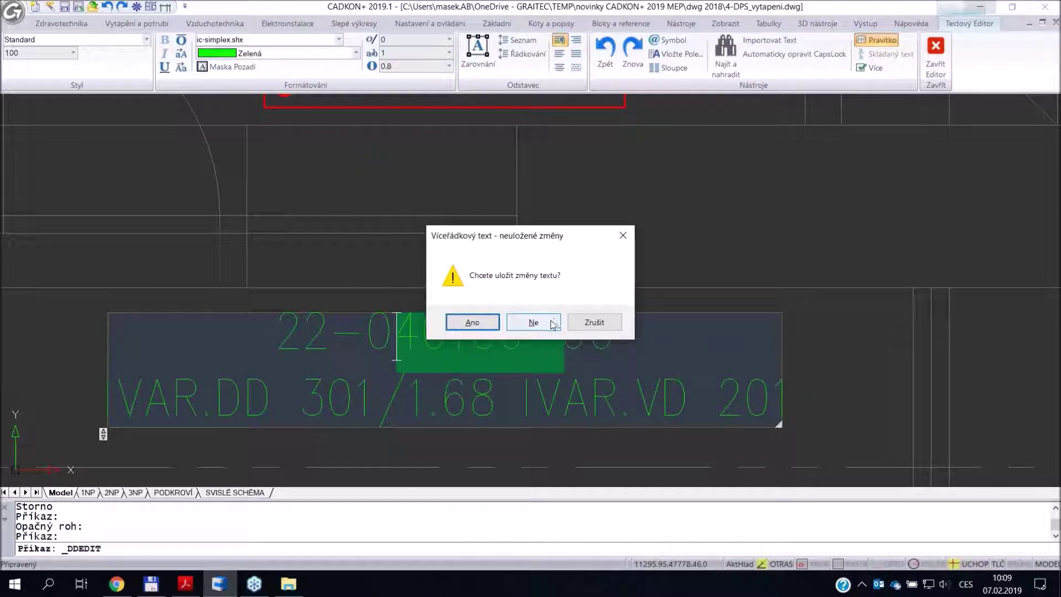
click(533, 322)
scroll(561, 280, down, 4)
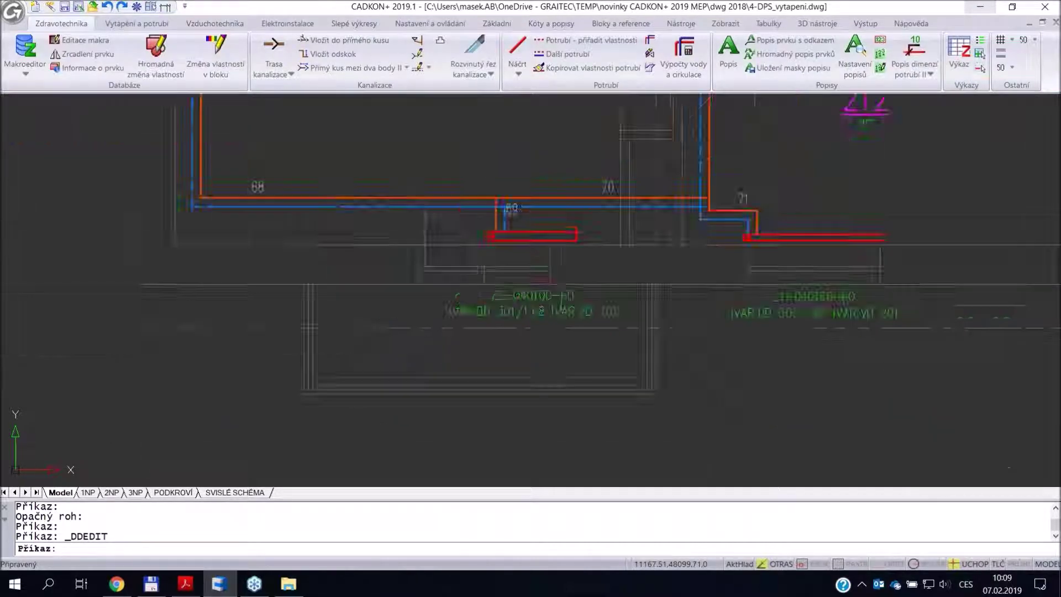
- Switch to the news PDF and read the section on the improved working environment on page 4
key(alt+Tab)
scroll(473, 281, down, 1)
scroll(473, 280, down, 1)
scroll(458, 260, down, 7)
scroll(447, 243, up, 7)
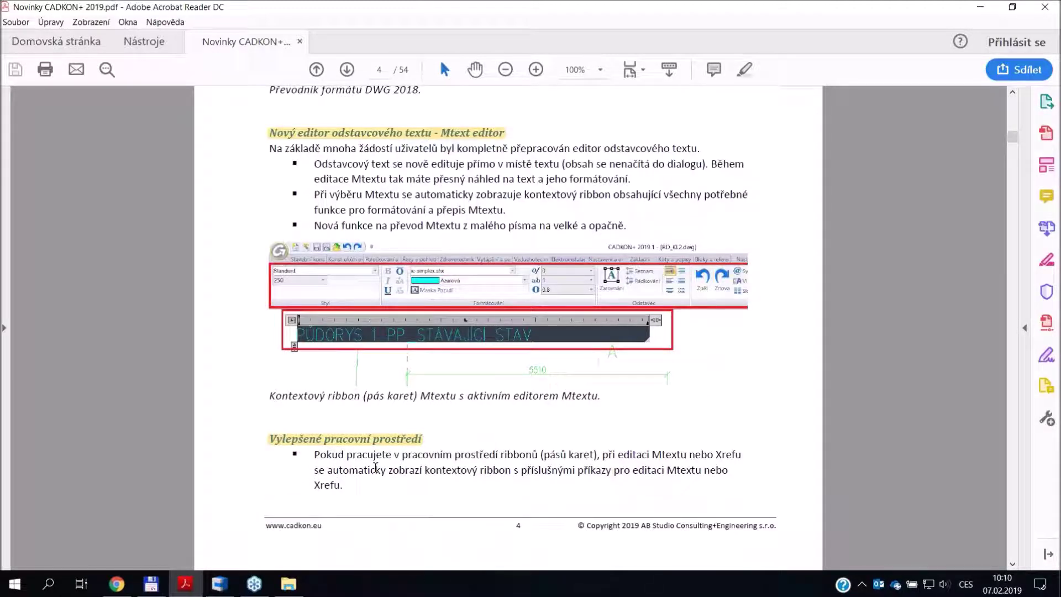
key(alt+Tab)
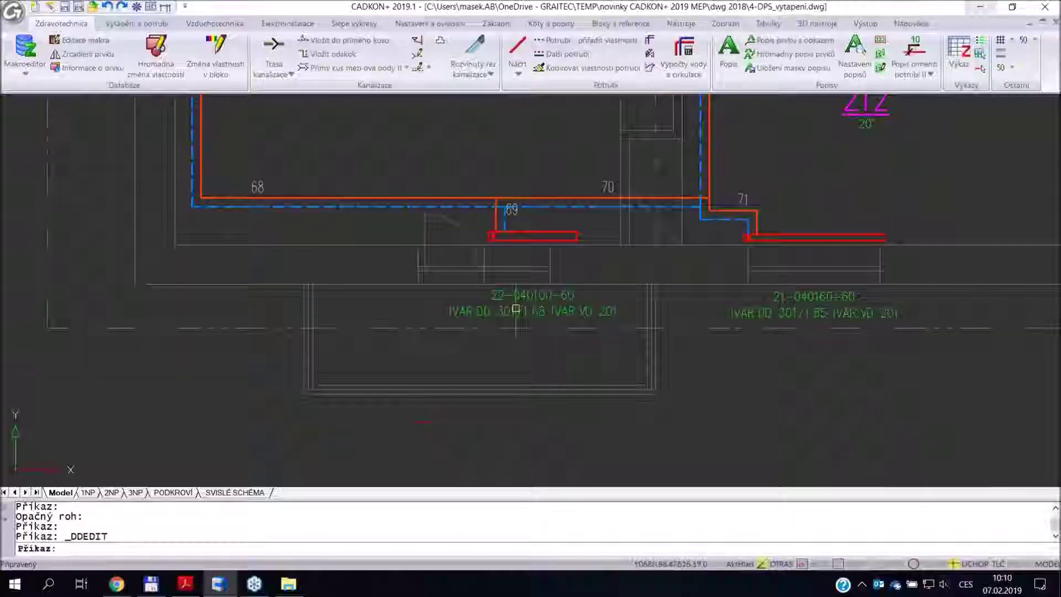
double_click(516, 310)
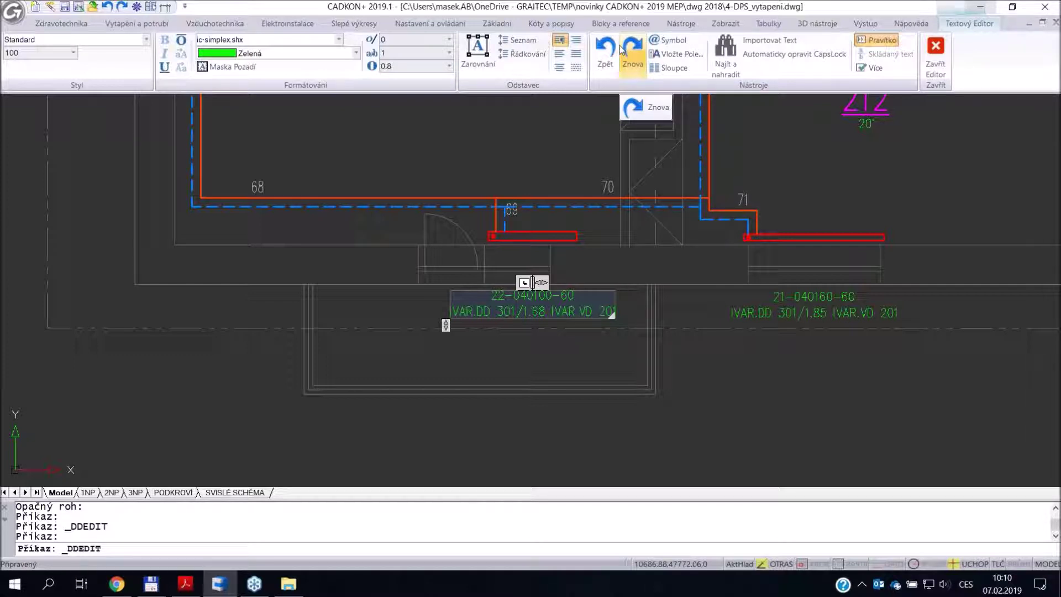
click(558, 149)
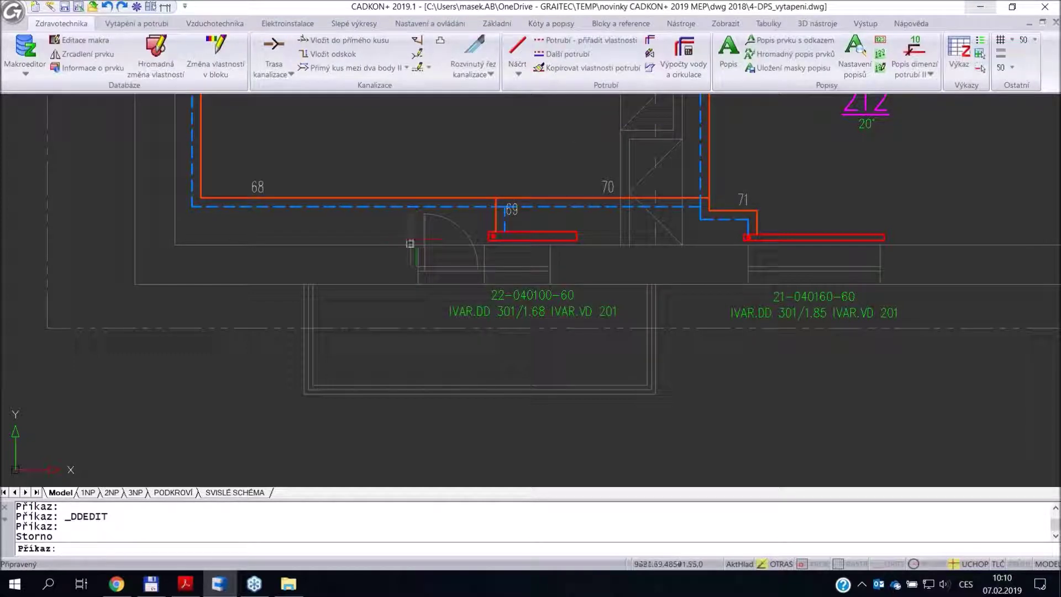
- Select the architectural reference to view its contextual Xref commands, compare them with the general block and reference commands, and clear the selection
click(409, 244)
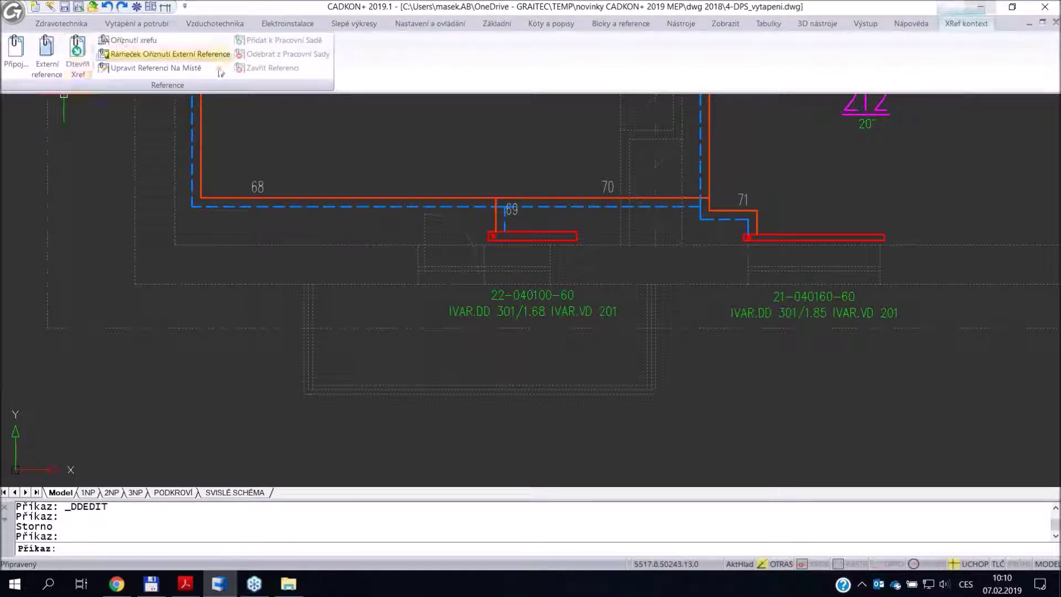
right_click(358, 246)
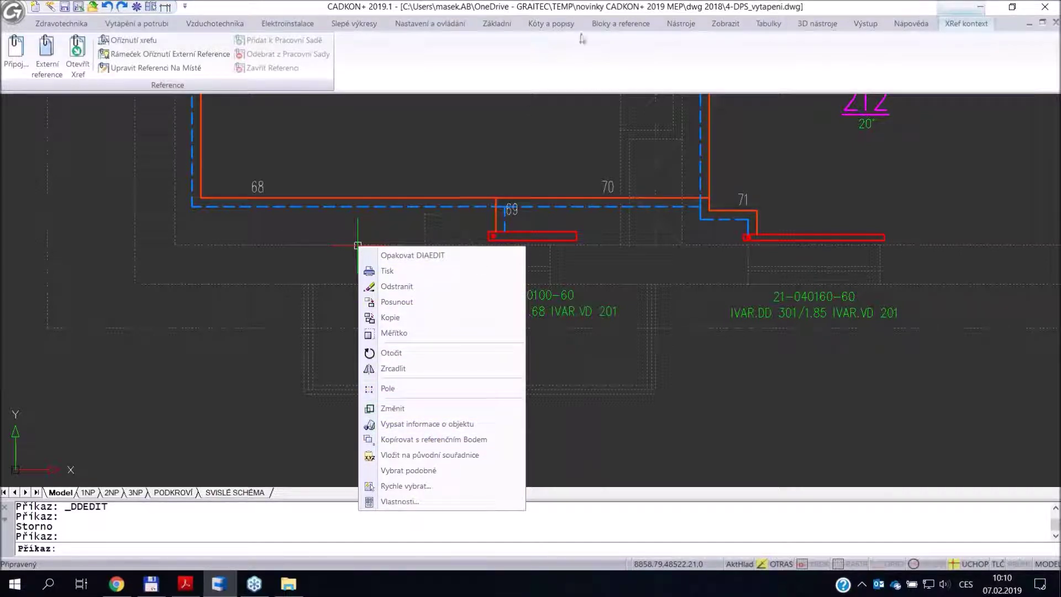
click(615, 25)
key(Escape)
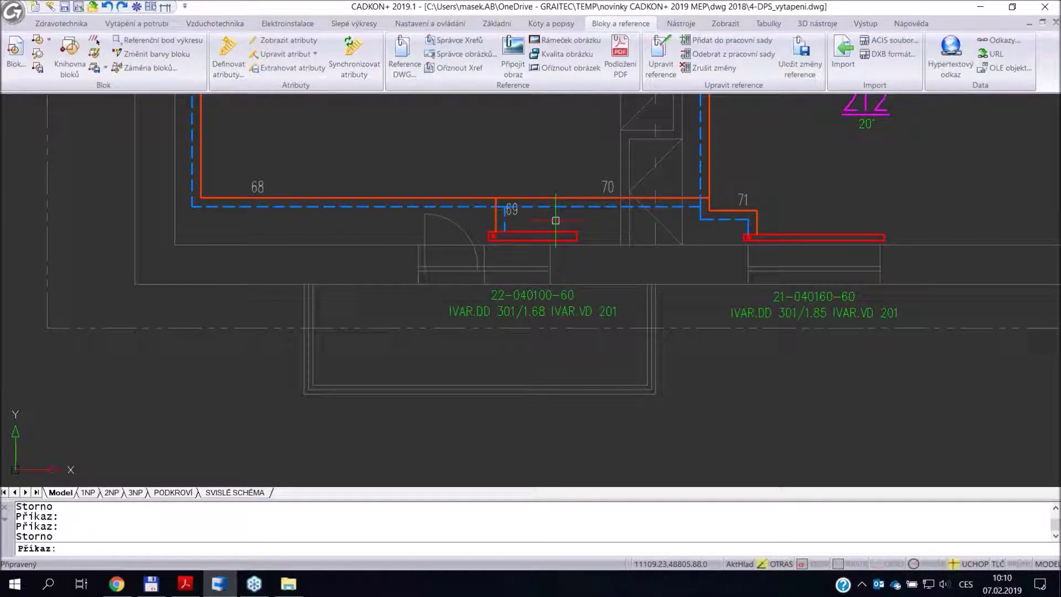
- Switch to the news PDF and read page 5 about the Xref ribbon, dialog docking and object fade settings
key(alt+Tab)
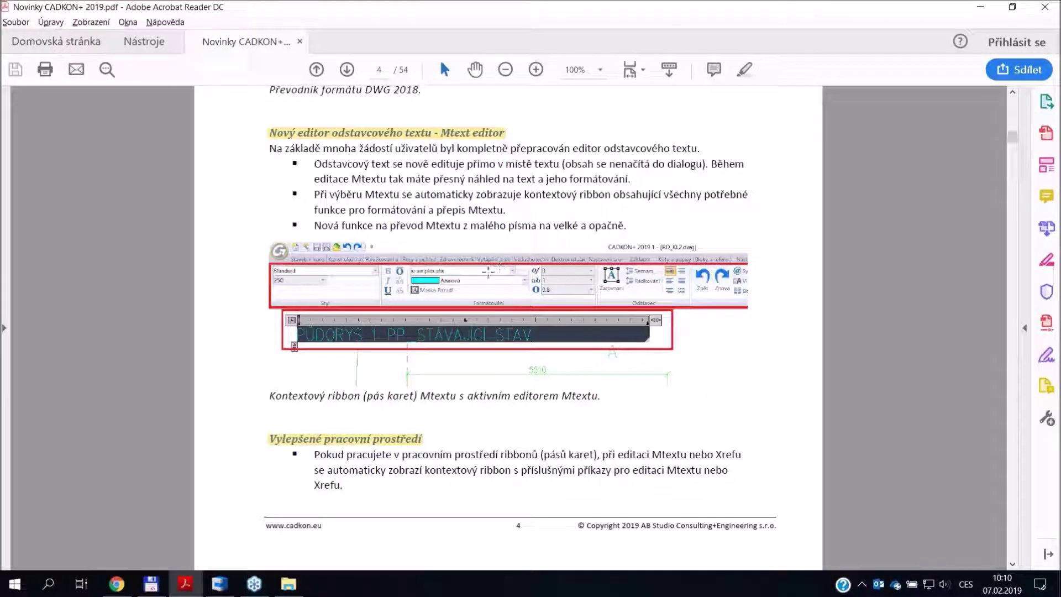
scroll(489, 271, down, 10)
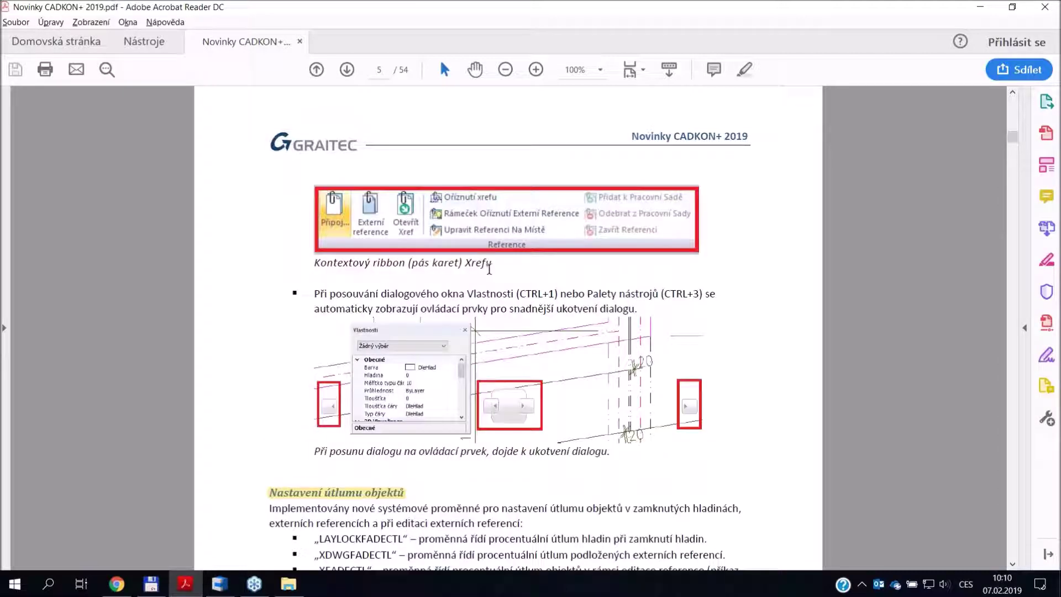
scroll(489, 269, down, 5)
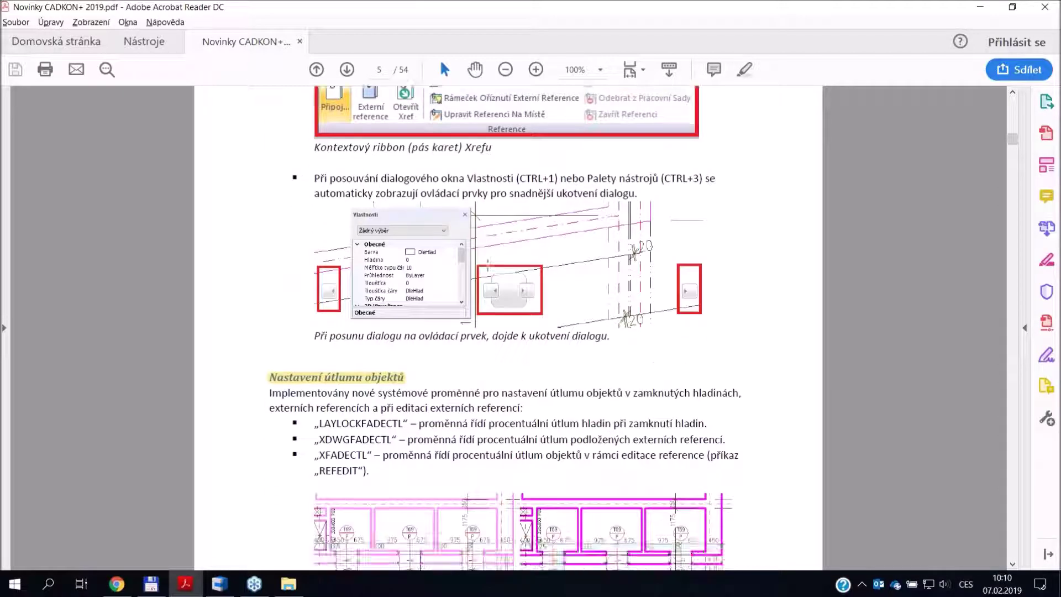
scroll(488, 326, down, 4)
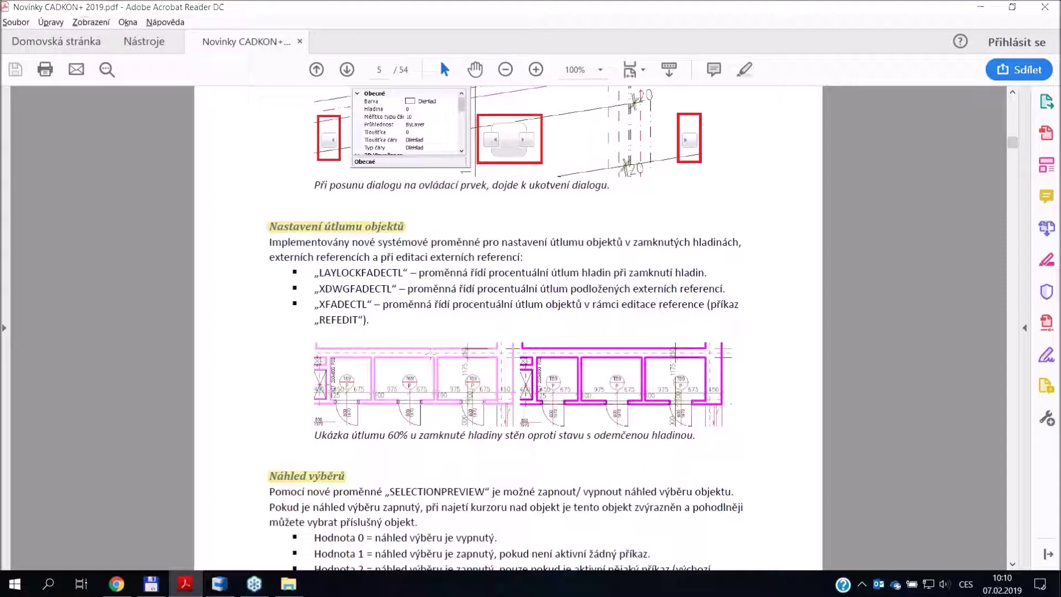
- Highlight the XDWGFADECTL variable in the news PDF, and set XDWGFADECTL to 70 in the CADKON+ drawing
key(alt+Tab)
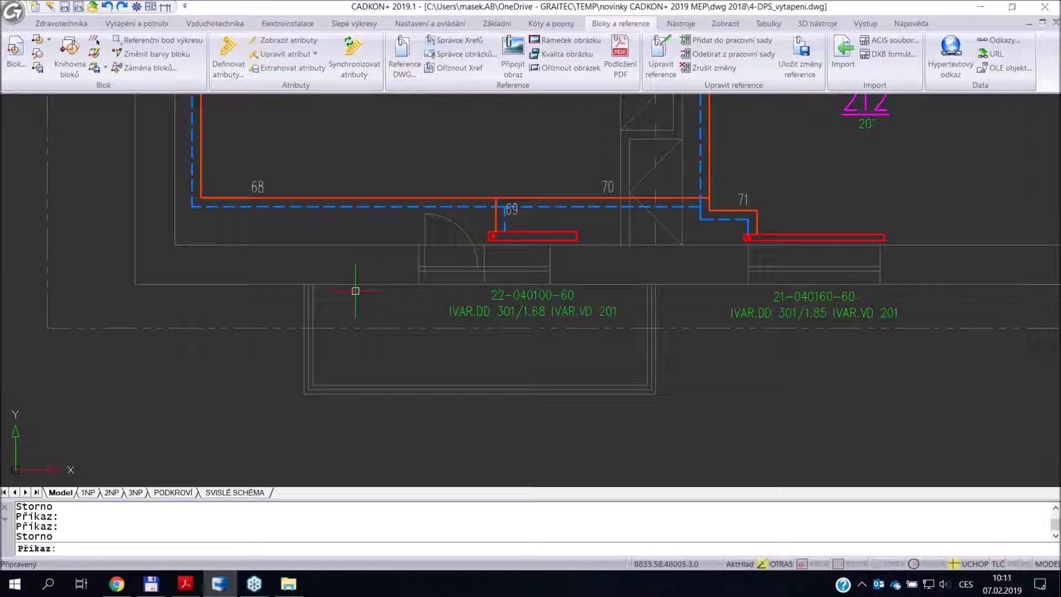
key(alt+Tab)
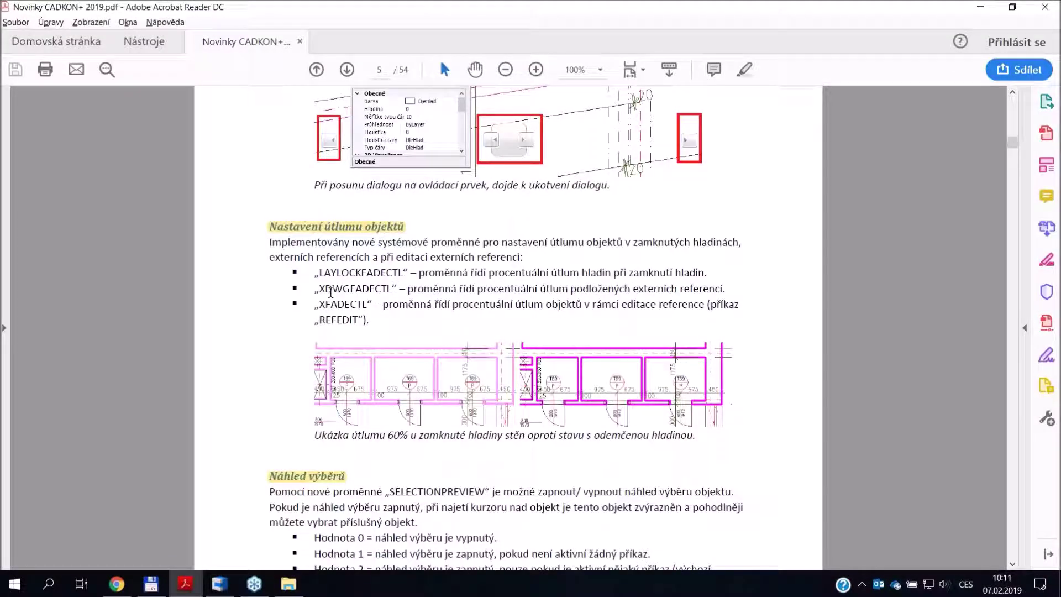
drag(325, 289, 389, 290)
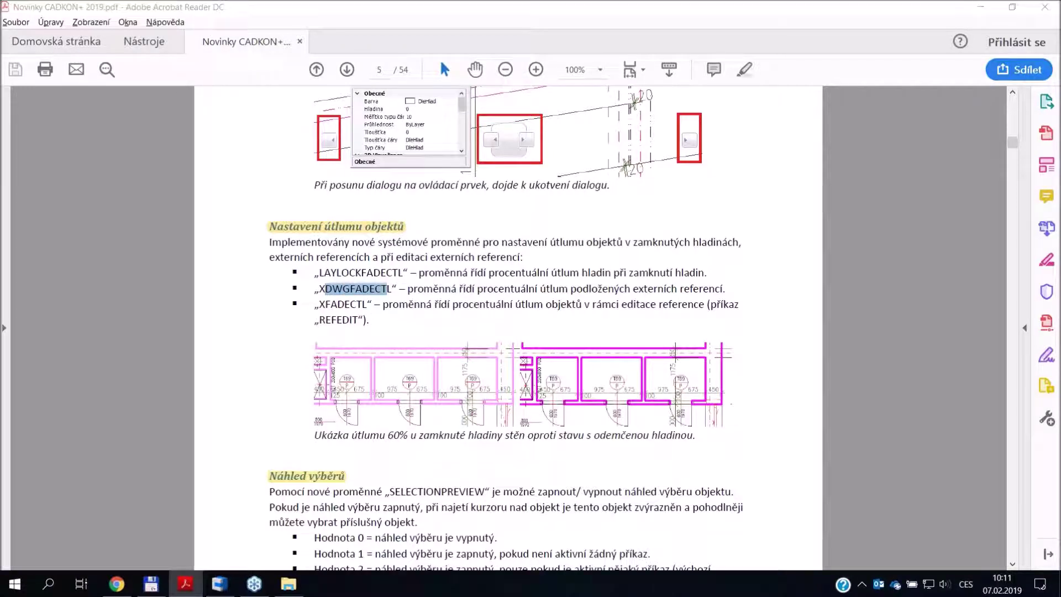
key(alt+Tab)
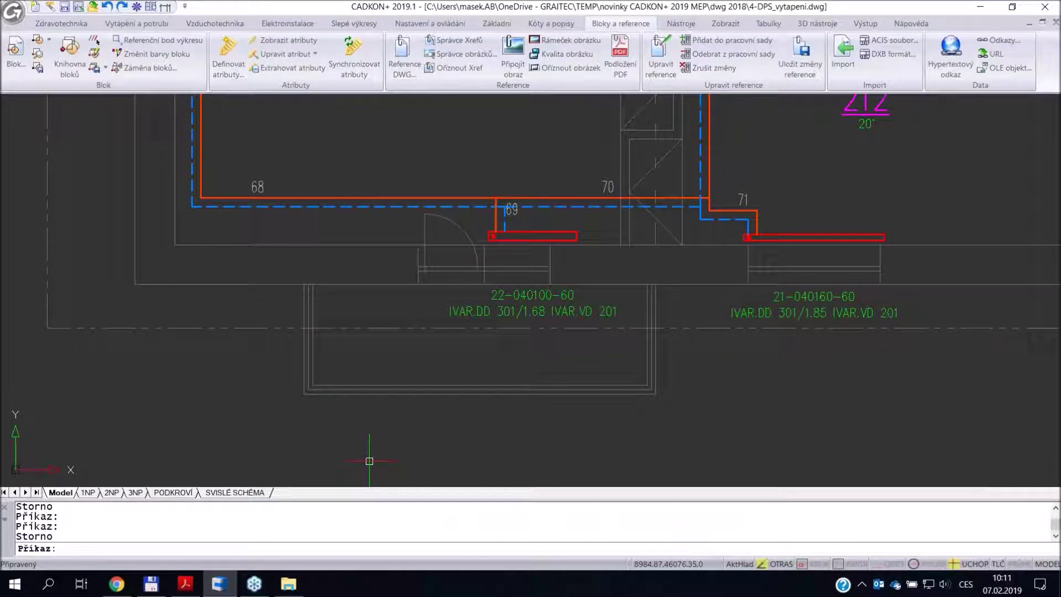
text(xdw)
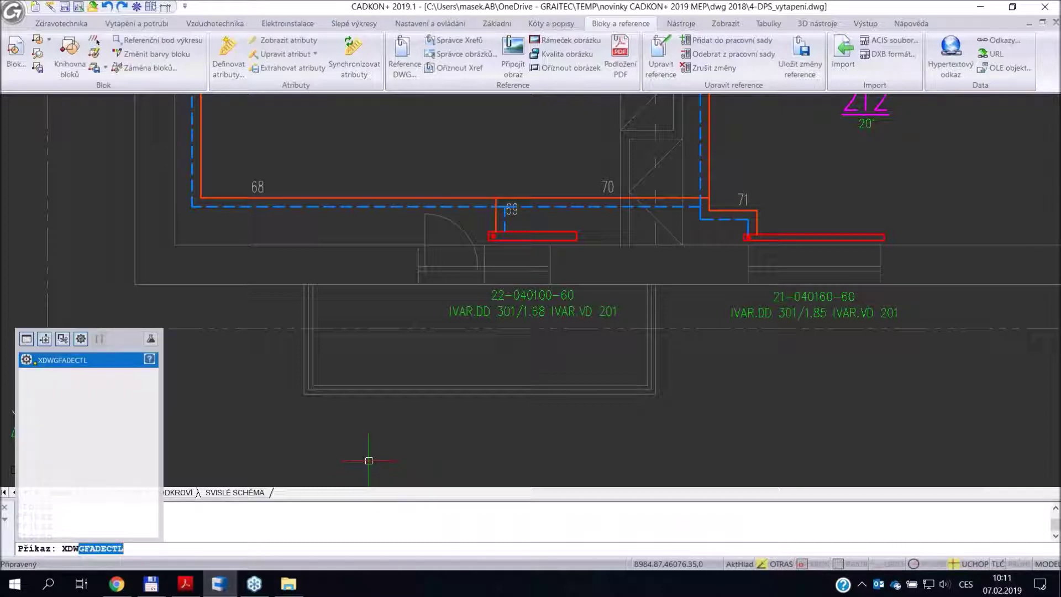
key(Return)
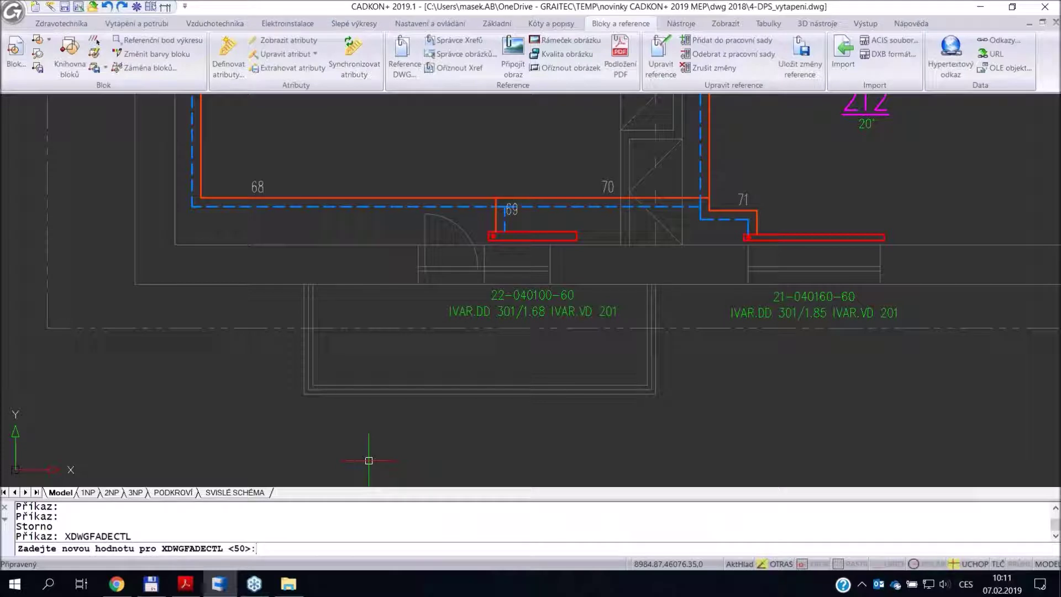
text(70)
key(Return)
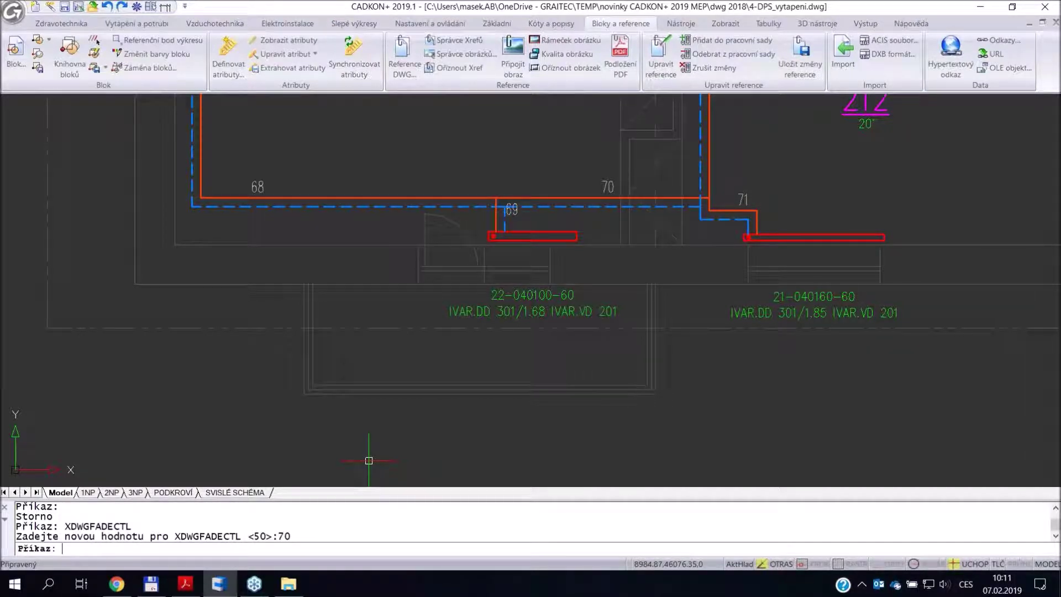
- Set the external reference fade variable XDWGFADECTL to 20, and finally set it to 50
key(Return)
text(20)
key(Return)
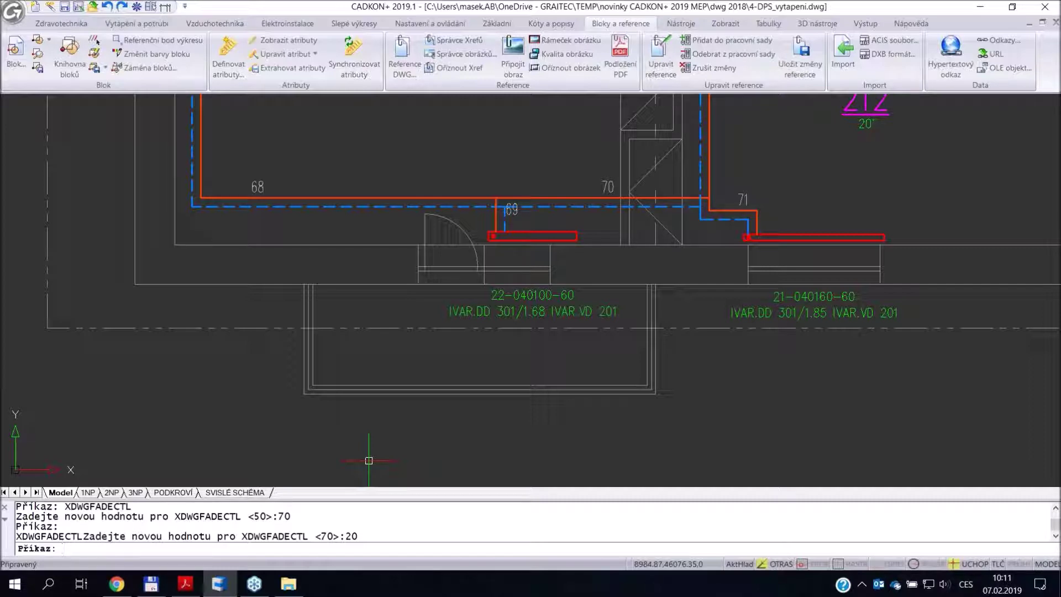
key(Return)
text(50)
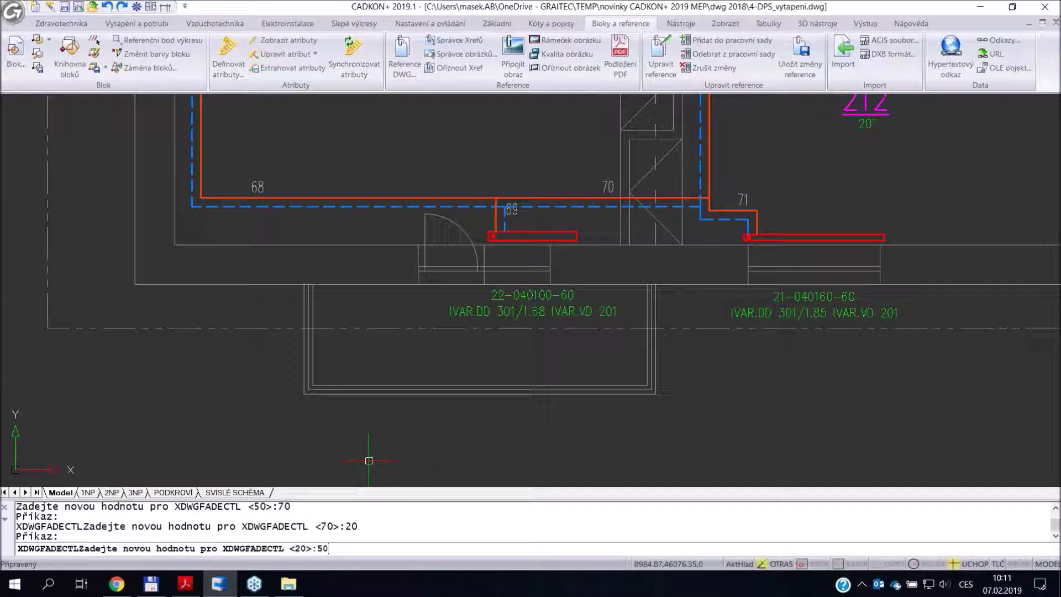
key(Return)
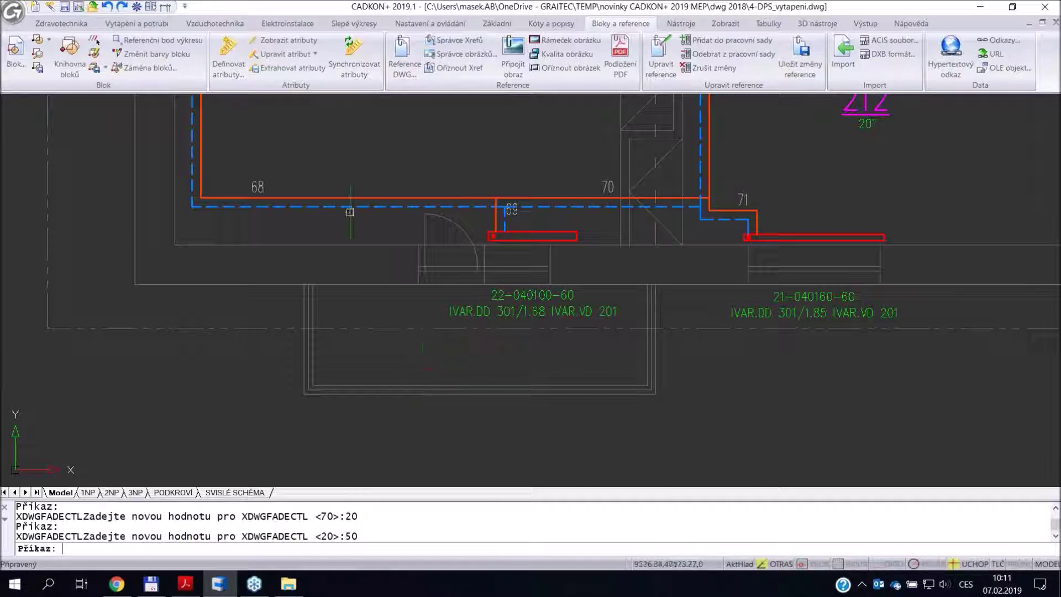
scroll(503, 230, up, 4)
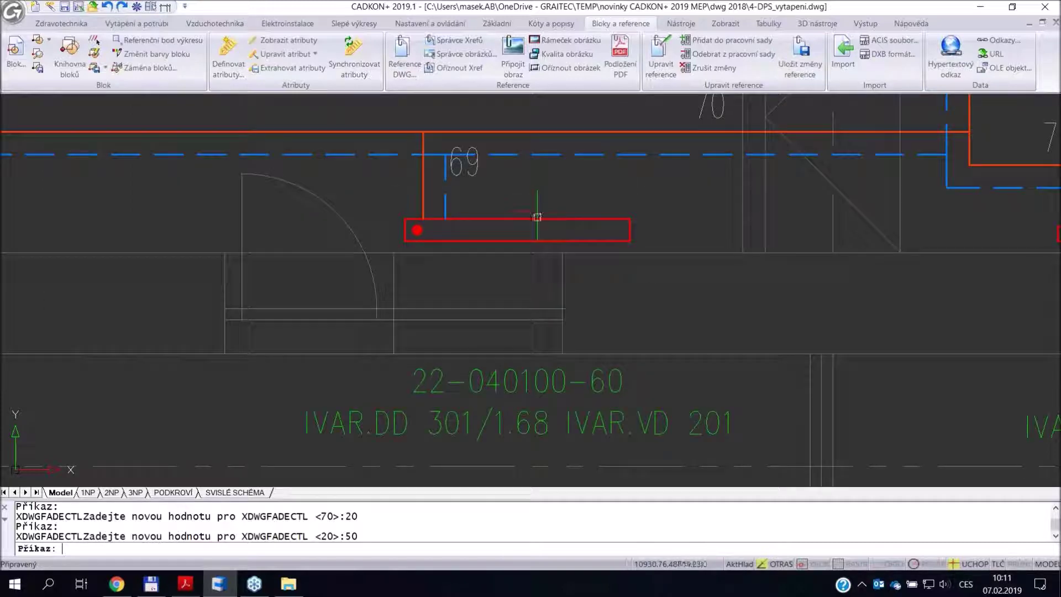
key(Return)
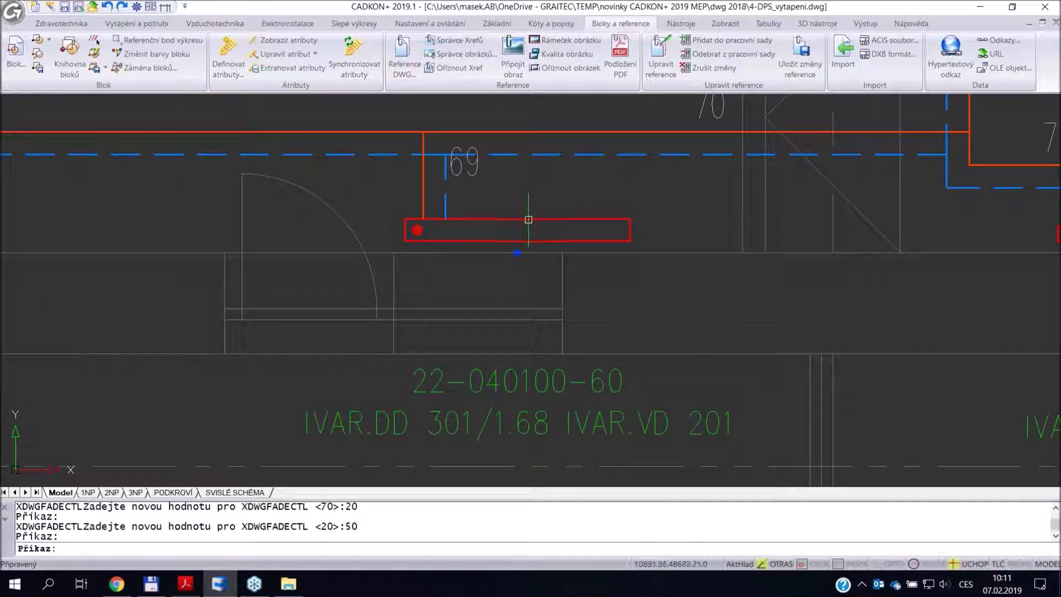
click(497, 23)
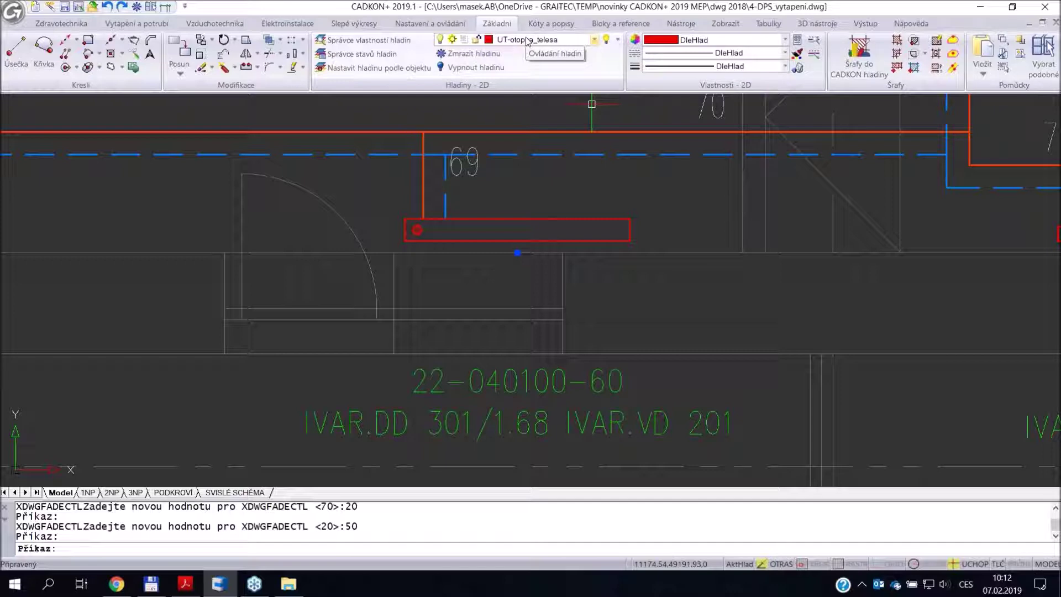
click(528, 39)
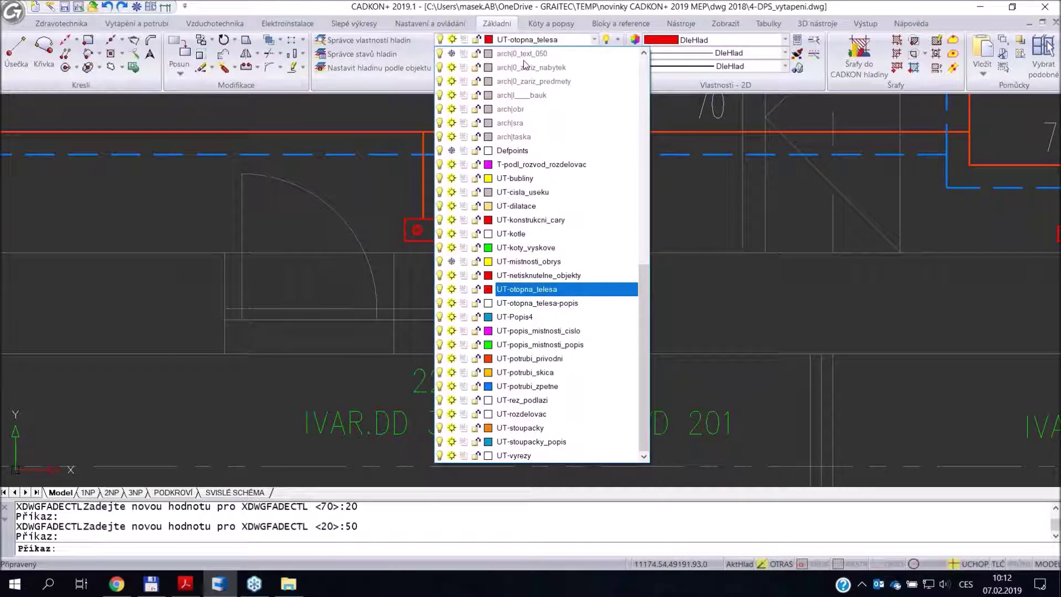
click(474, 290)
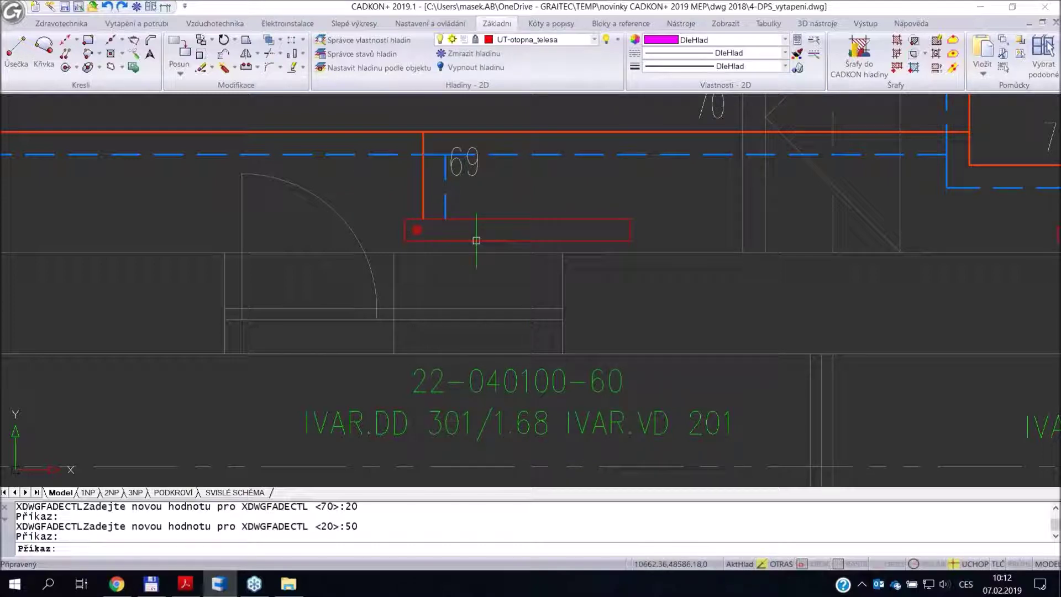
- Switch to the news PDF, highlight the LAYLOCKFADECTL variable, and read on to the selection preview section on page 5
key(alt+Tab)
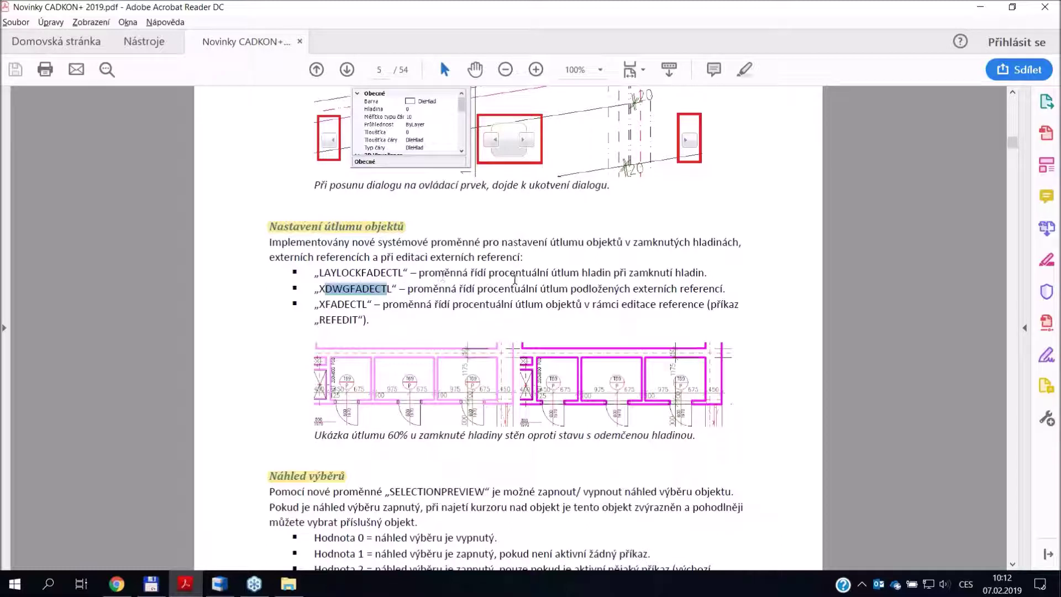
click(326, 273)
drag(322, 273, 397, 273)
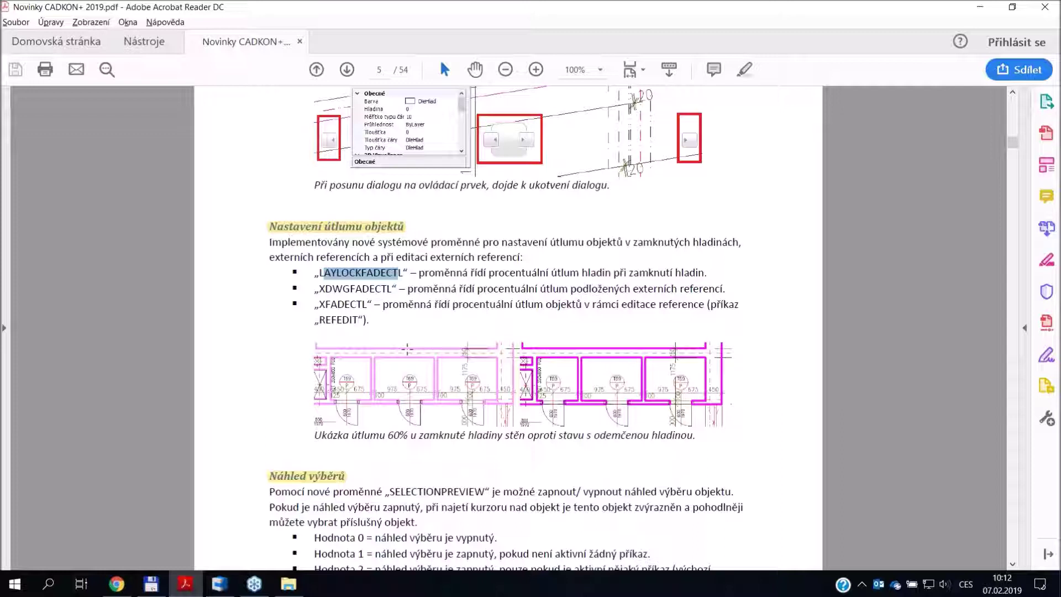
scroll(507, 326, down, 10)
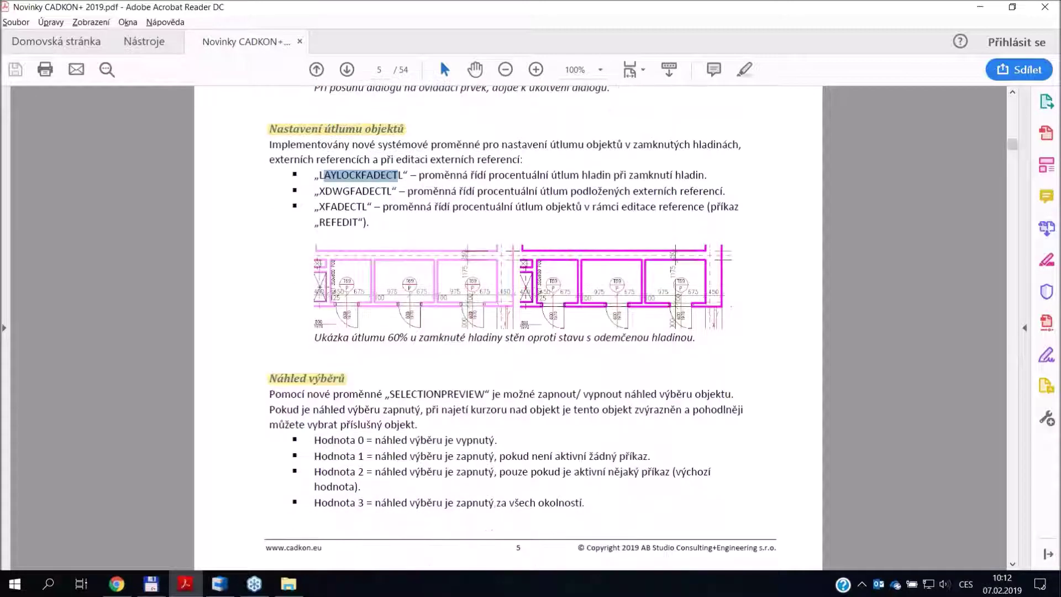
scroll(362, 390, up, 10)
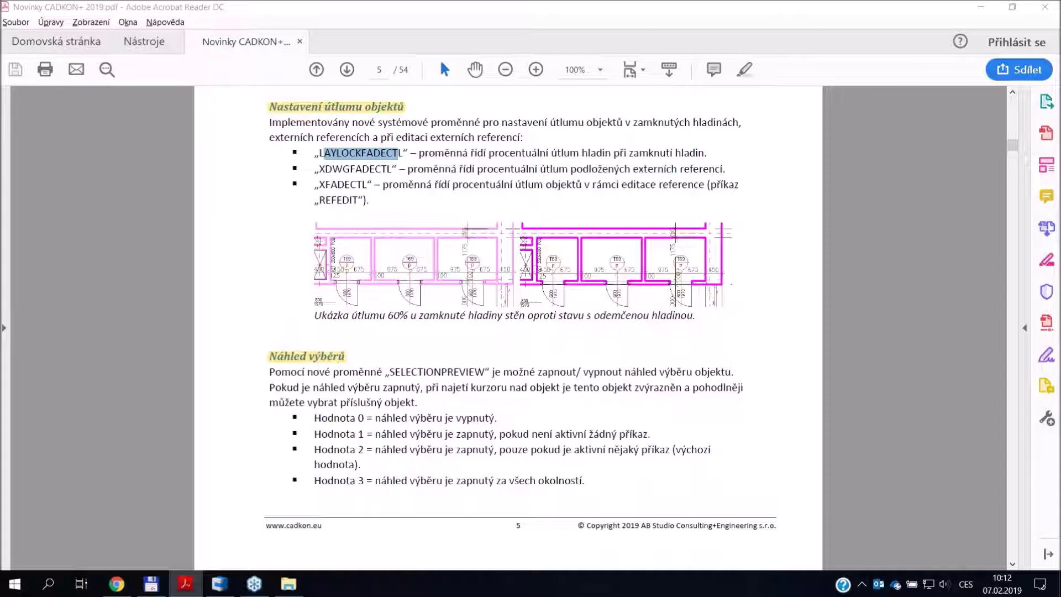
key(alt+Tab)
key(Escape)
key(Escape)
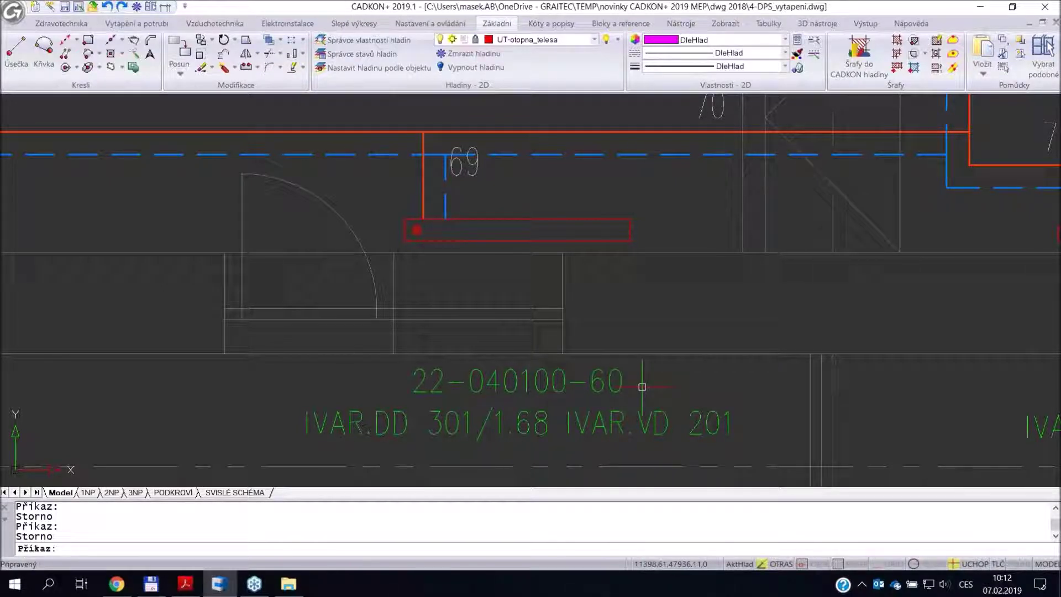
text(KO)
key(Return)
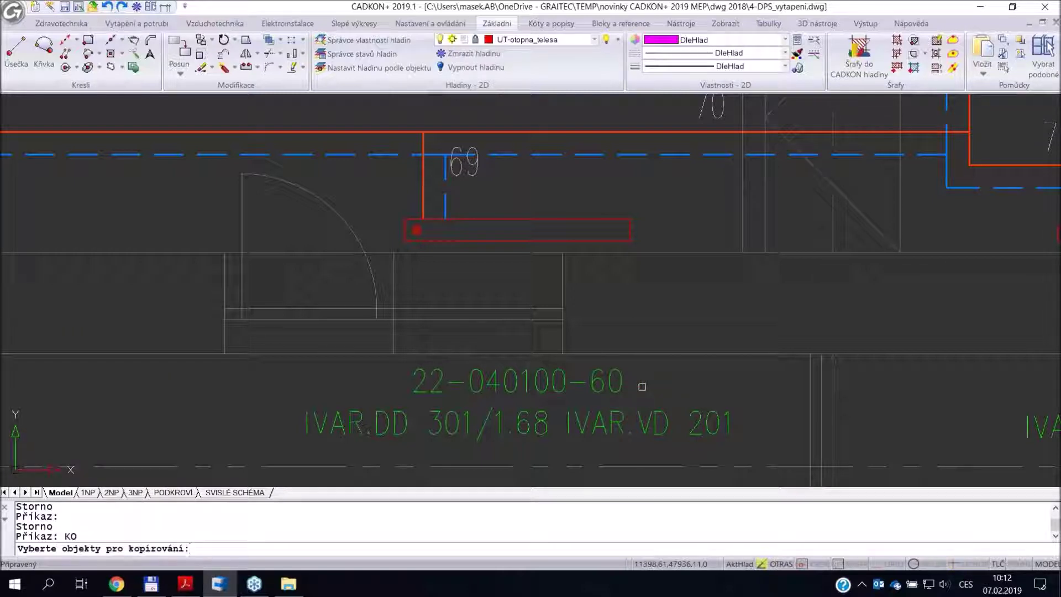
click(620, 375)
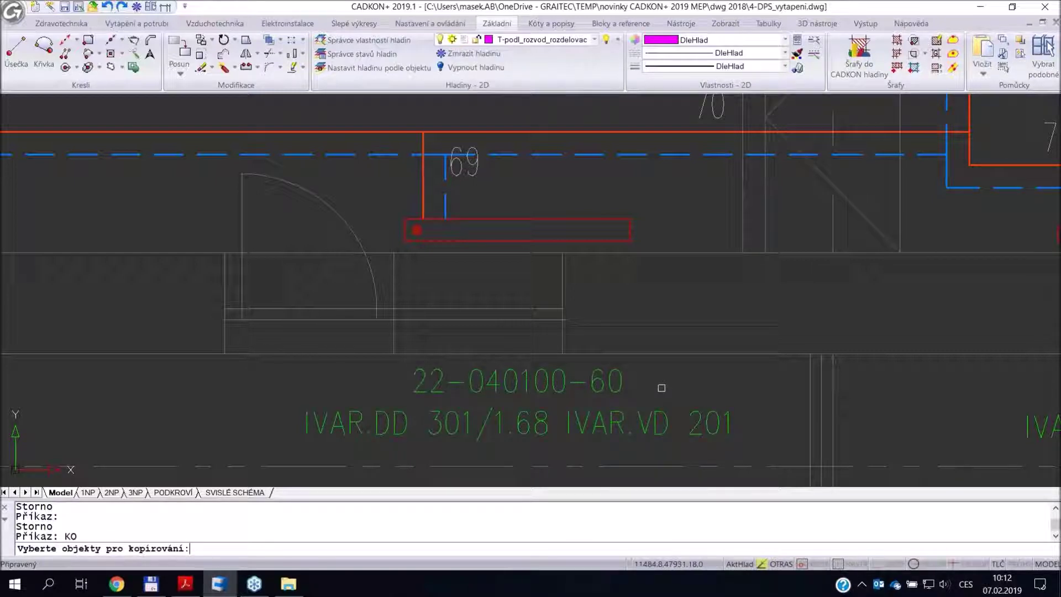
key(Escape)
key(Escape)
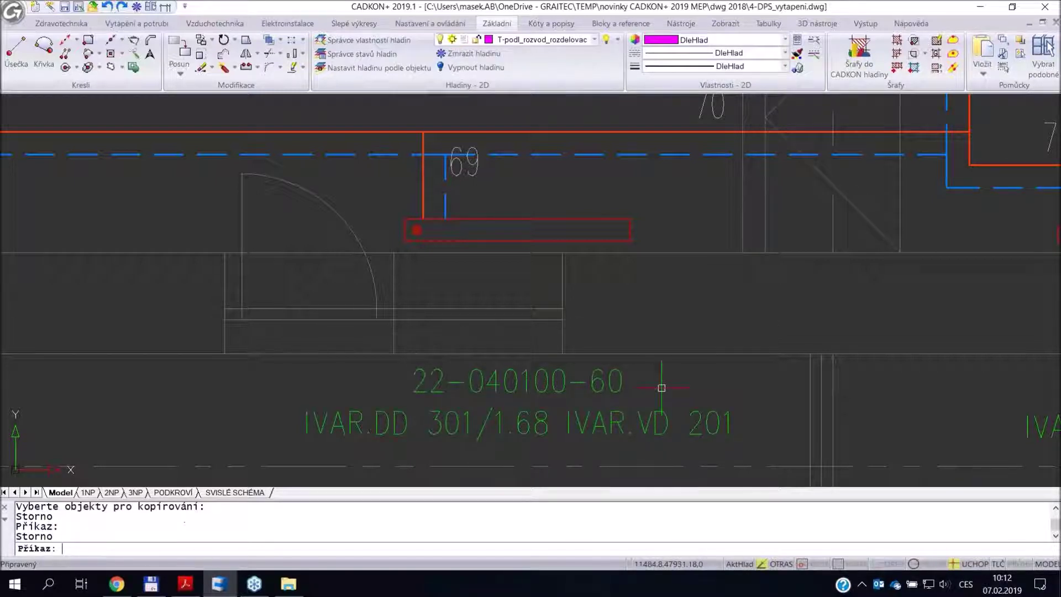
- Highlight the SELECTIONPREVIEW variable in the news PDF, and set SELECTIONPREVIEW to 3 in CADKON+
key(alt+Tab)
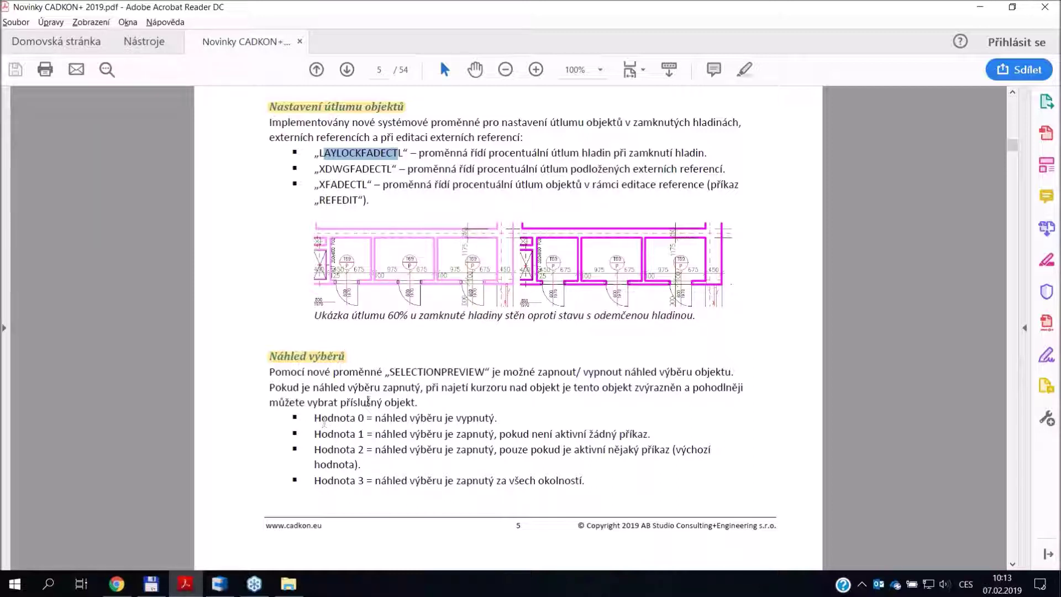
drag(390, 372, 484, 373)
key(alt+Tab)
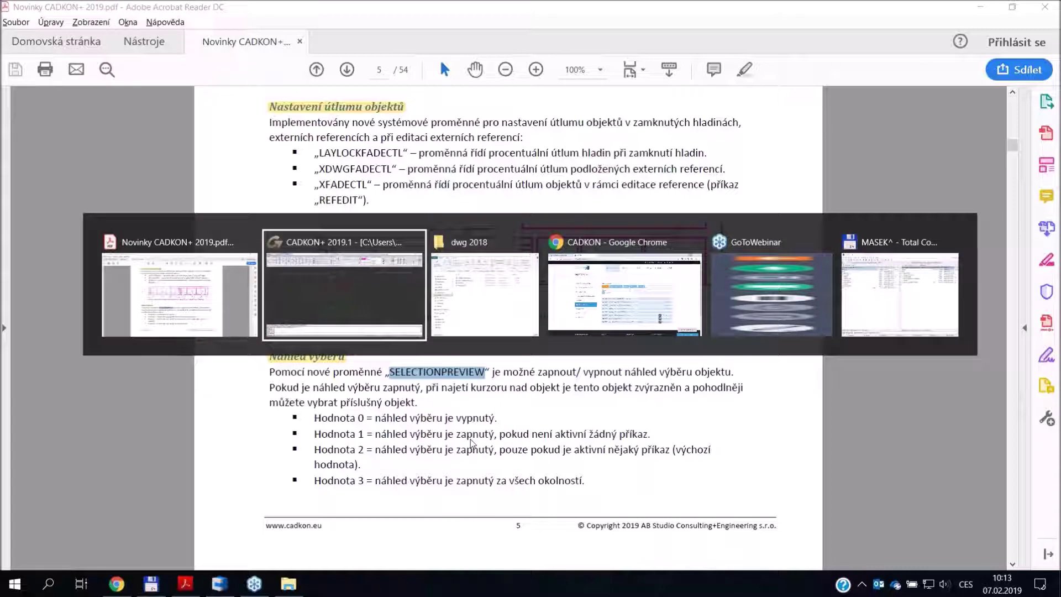
text(selec)
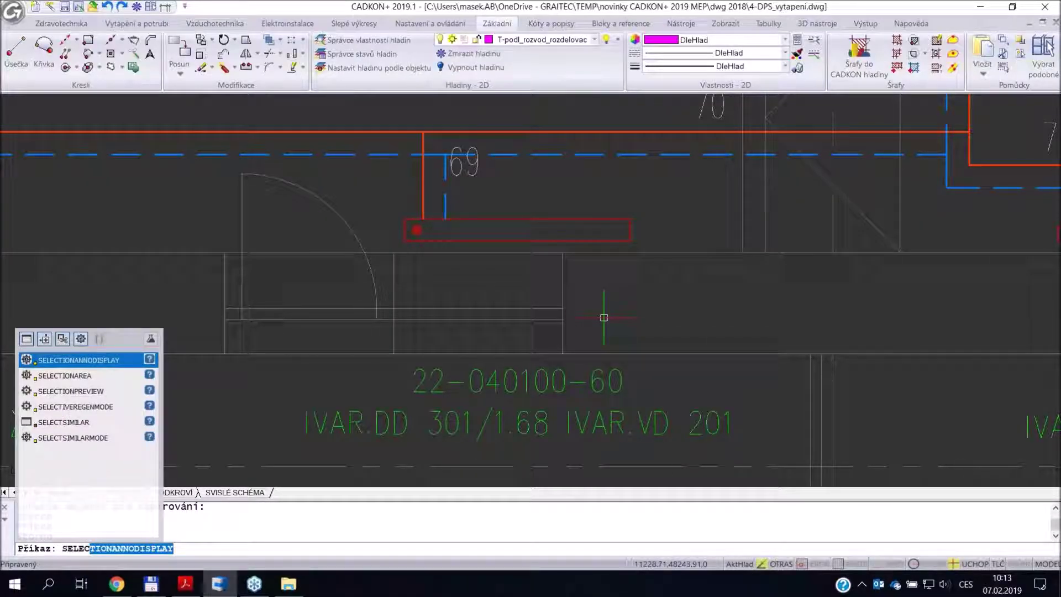
text(tionp)
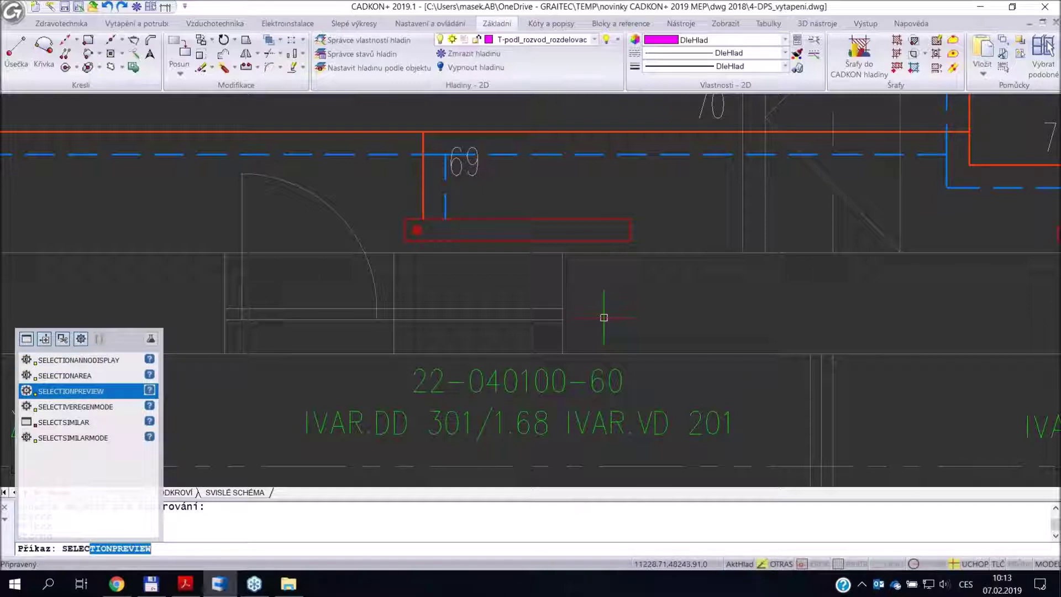
key(Return)
text(3)
key(Return)
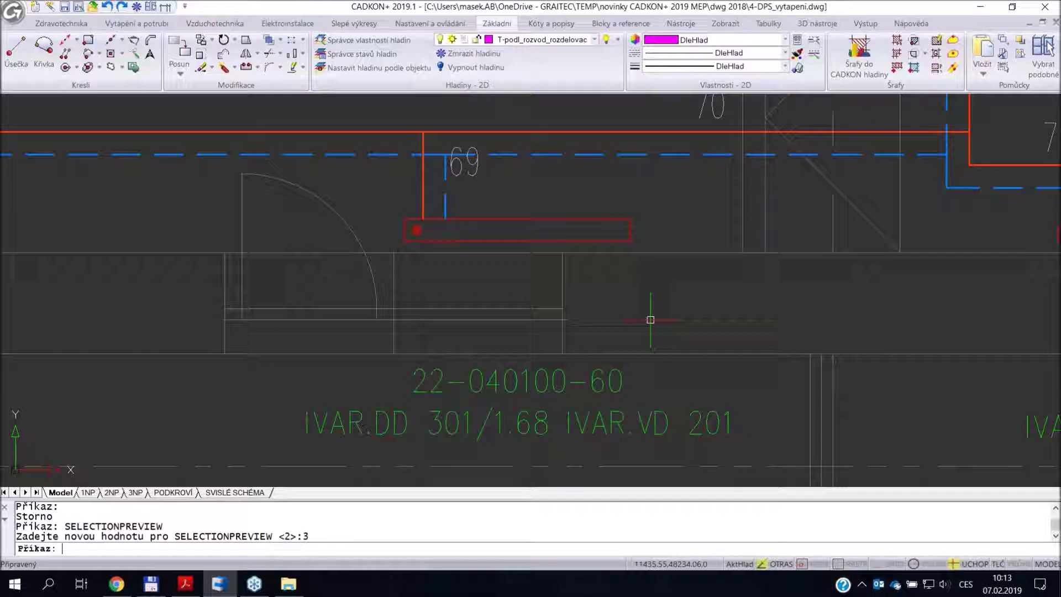
- Set the SELECTIONPREVIEW variable to 2
key(Up)
key(Return)
text(2)
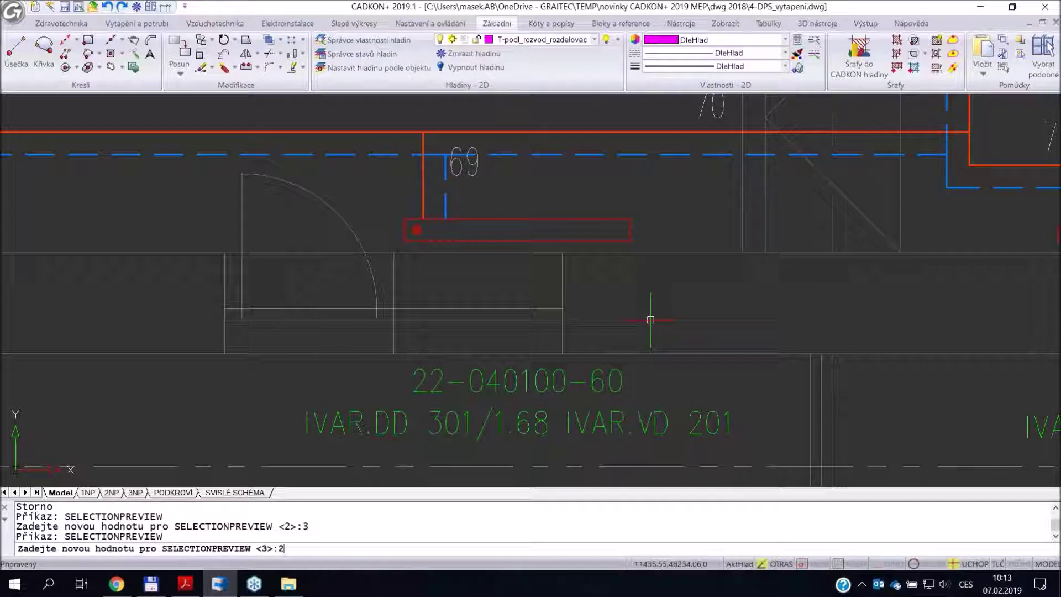
key(Return)
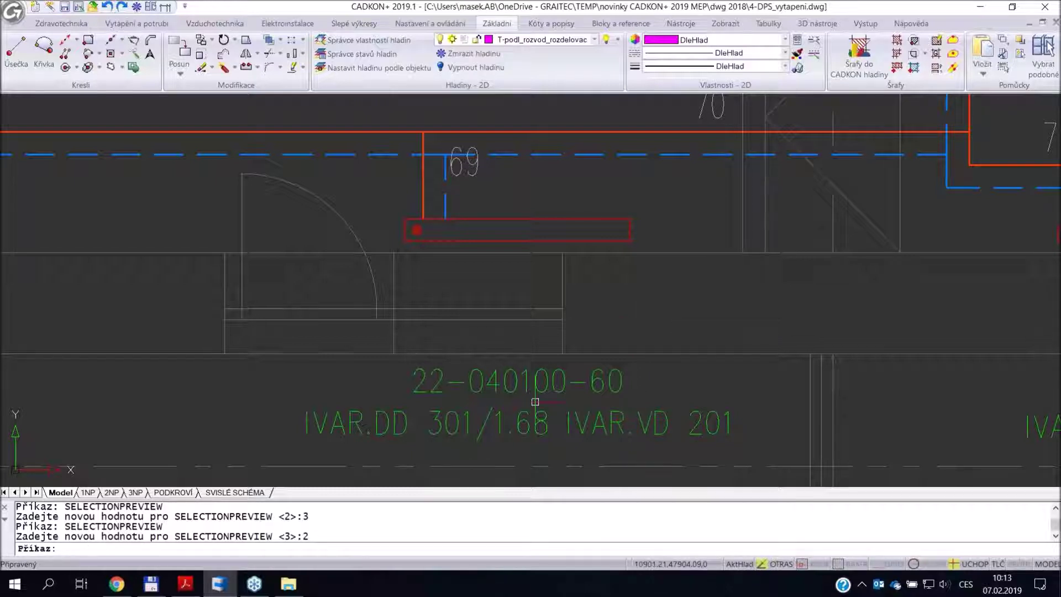
- Switch to the news PDF and read the trim and extend section on page 6, highlighting the SHIFT key note
key(alt+Tab)
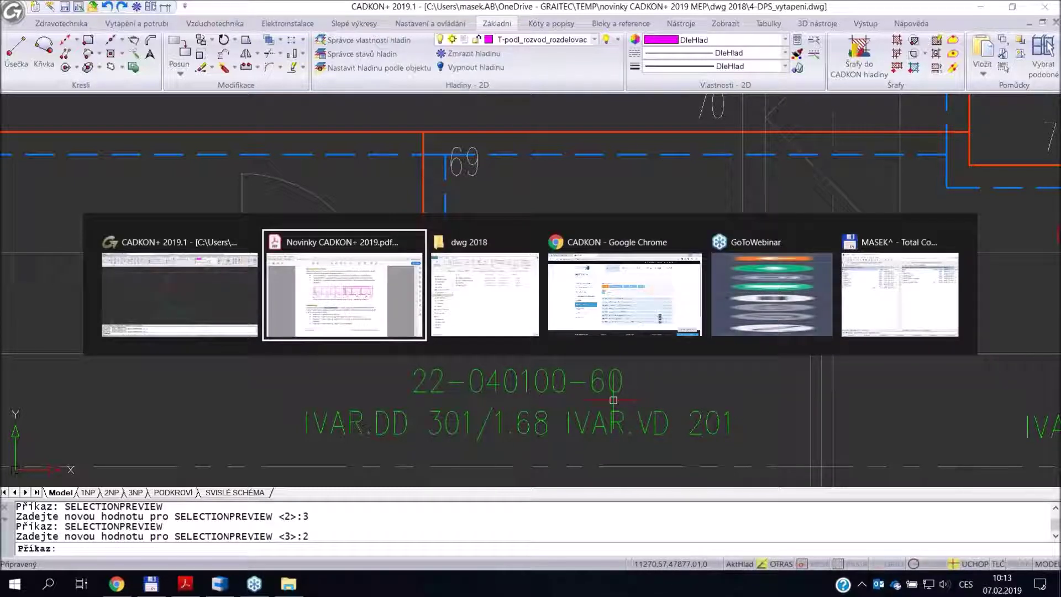
scroll(590, 381, down, 5)
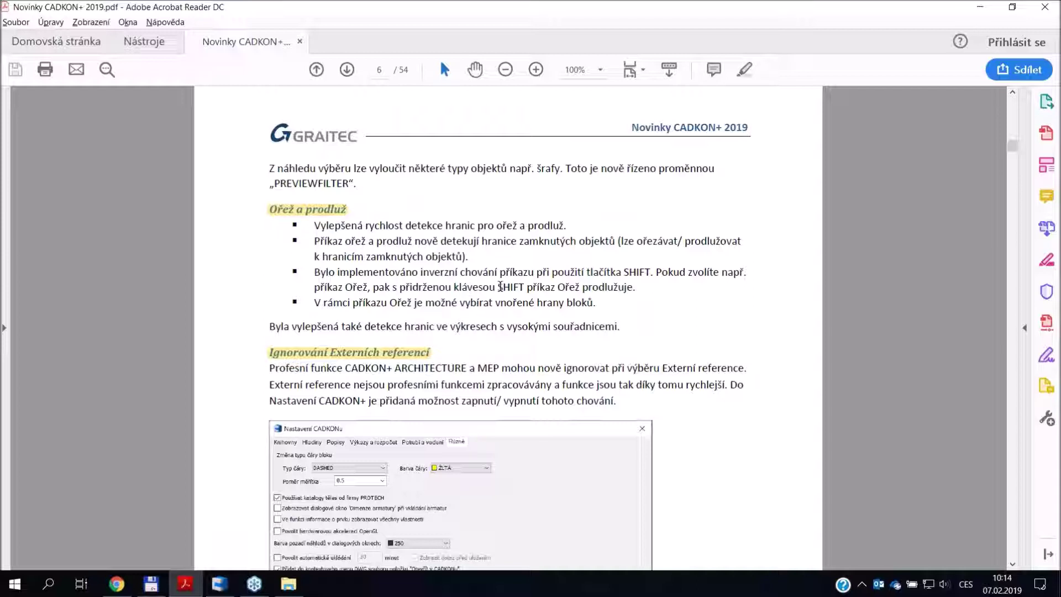
mouse_move(501, 286)
mouse_down()
mouse_move(535, 288)
mouse_move(521, 291)
mouse_up()
- Switch to CADKON+ and draw a vertical polyline with polar tracking on, crossing the orange and dashed blue pipes between labels 68 and 69
key(alt+Tab)
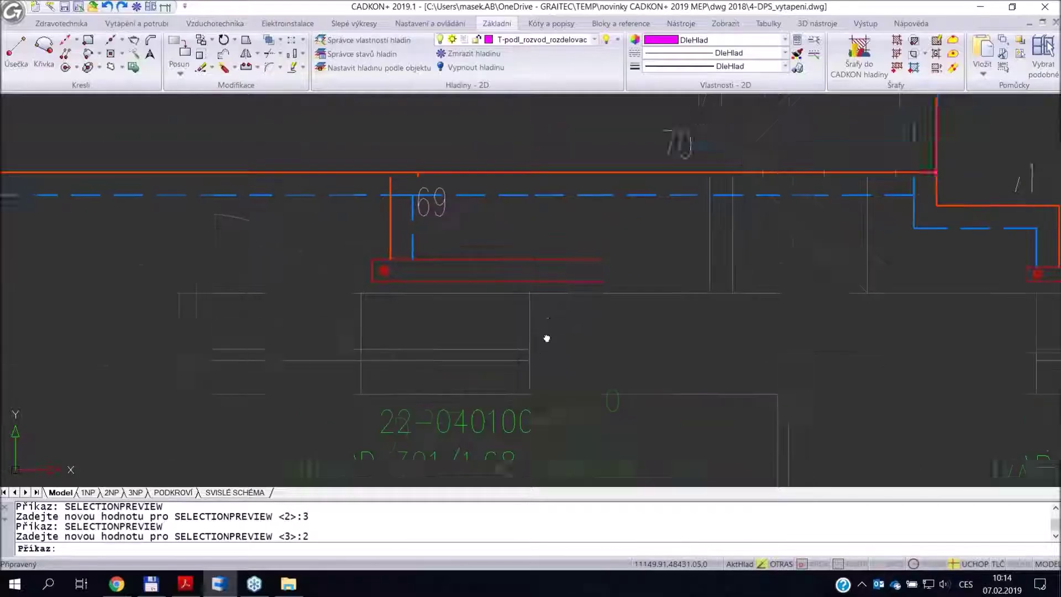
middle_drag(546, 338, 674, 420)
middle_drag(339, 296, 469, 311)
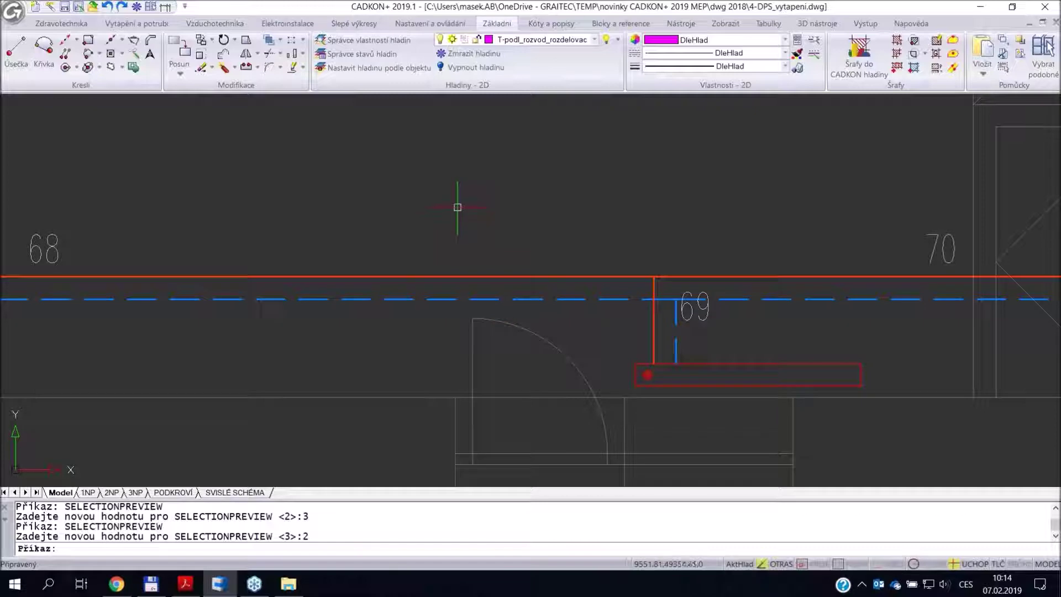
text(k)
key(Return)
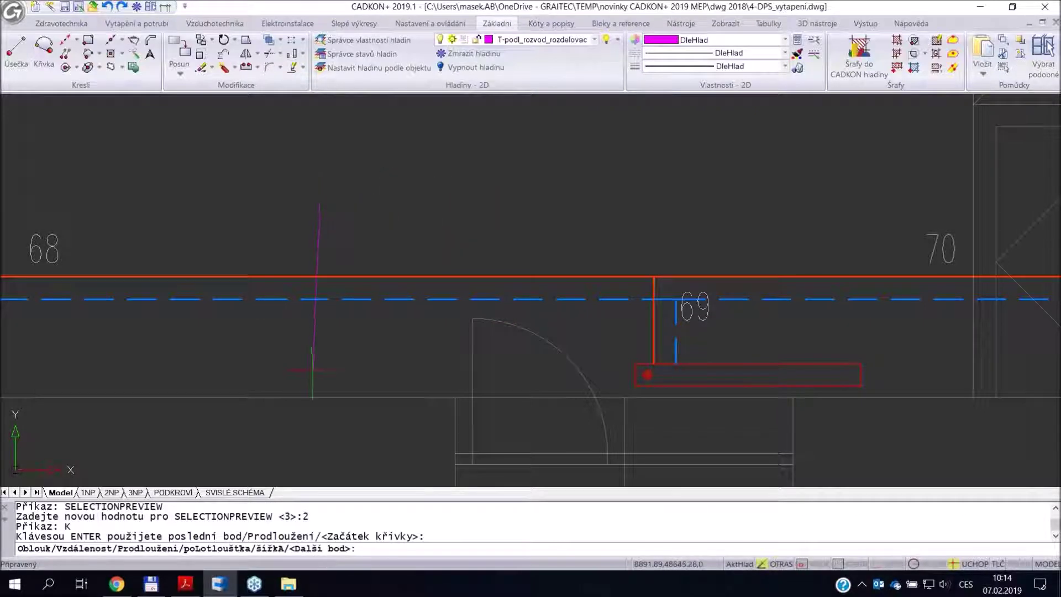
click(918, 565)
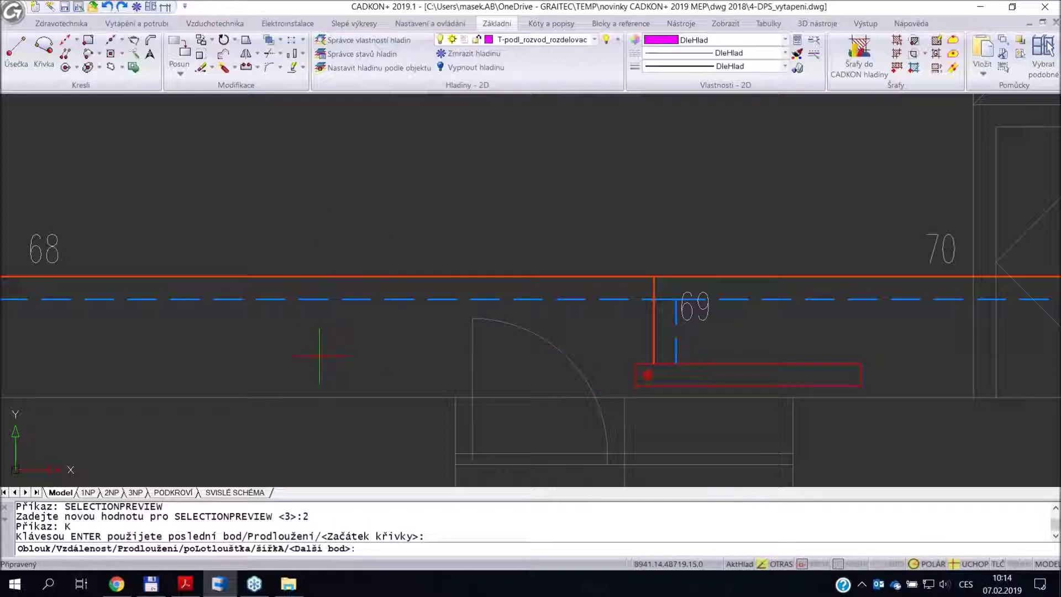
click(319, 355)
key(Return)
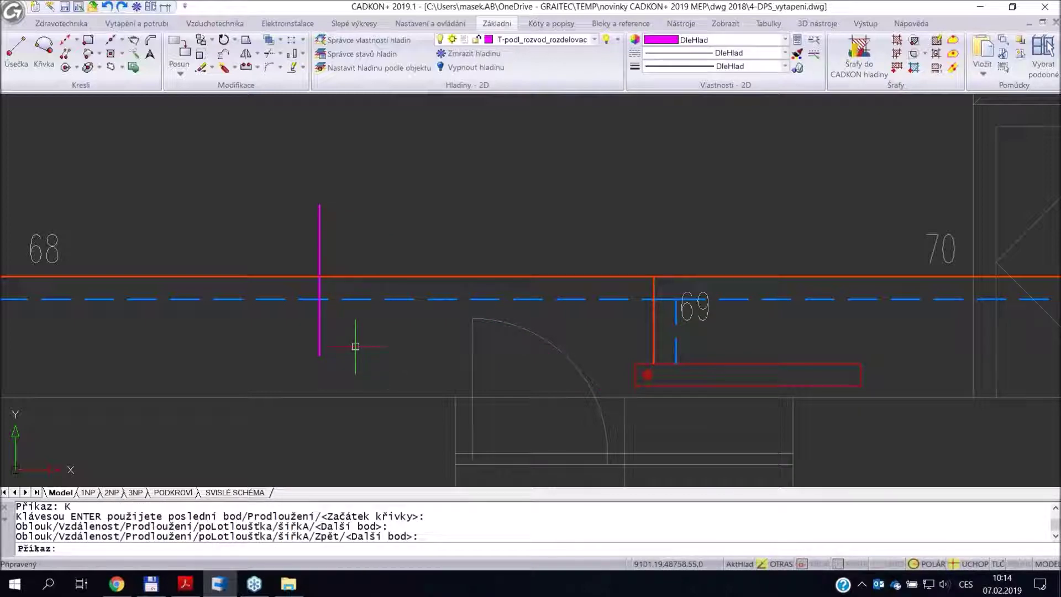
- Trim the magenta line below the dashed blue pipe using all objects as cutting edges, and undo the trim
text(O)
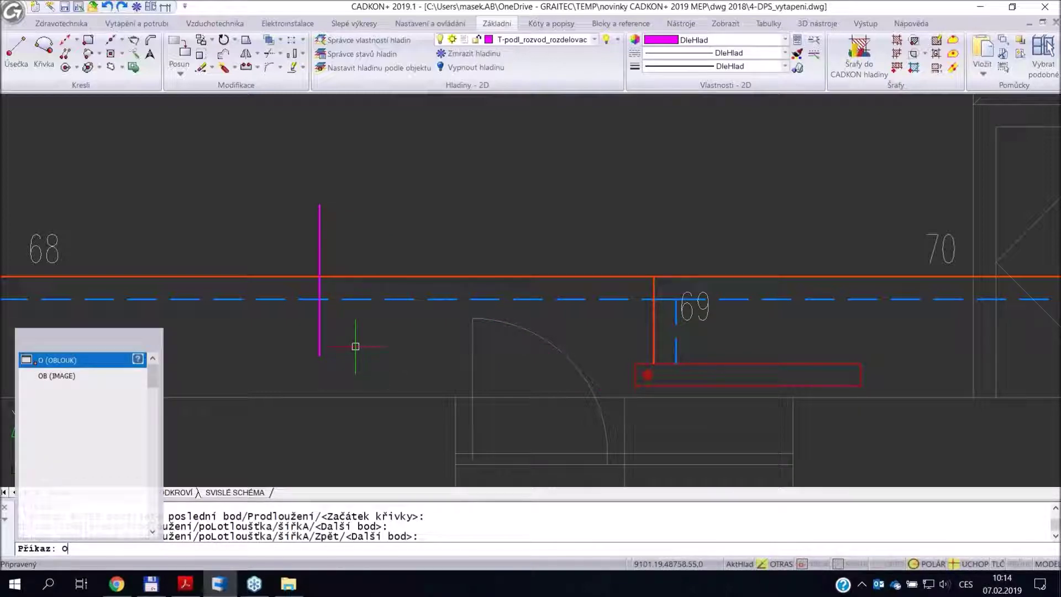
text(ŘEŽ)
key(Return)
key(F3)
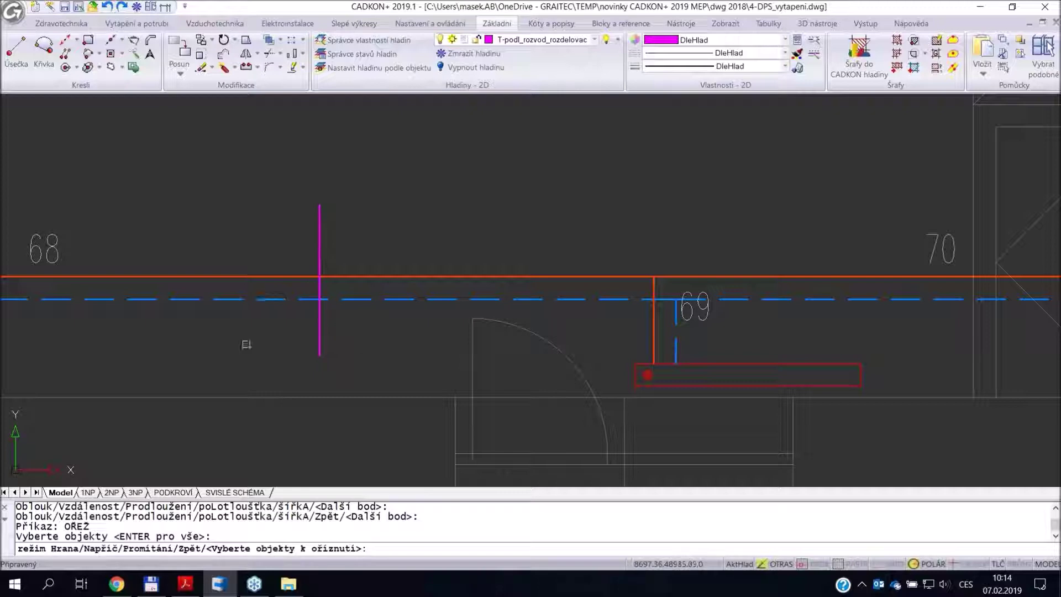
click(319, 327)
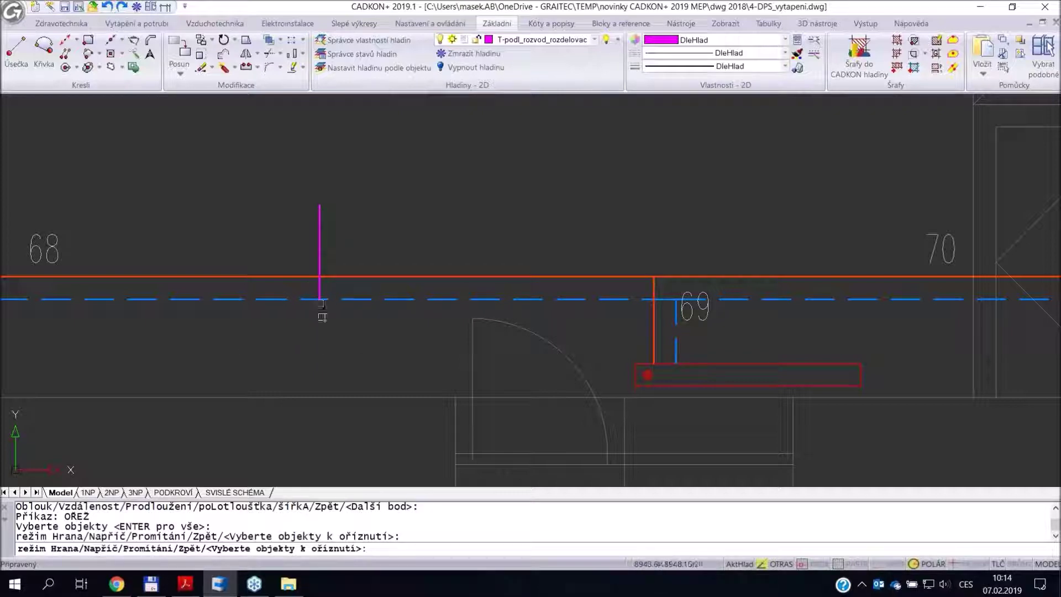
key(Escape)
key(Escape)
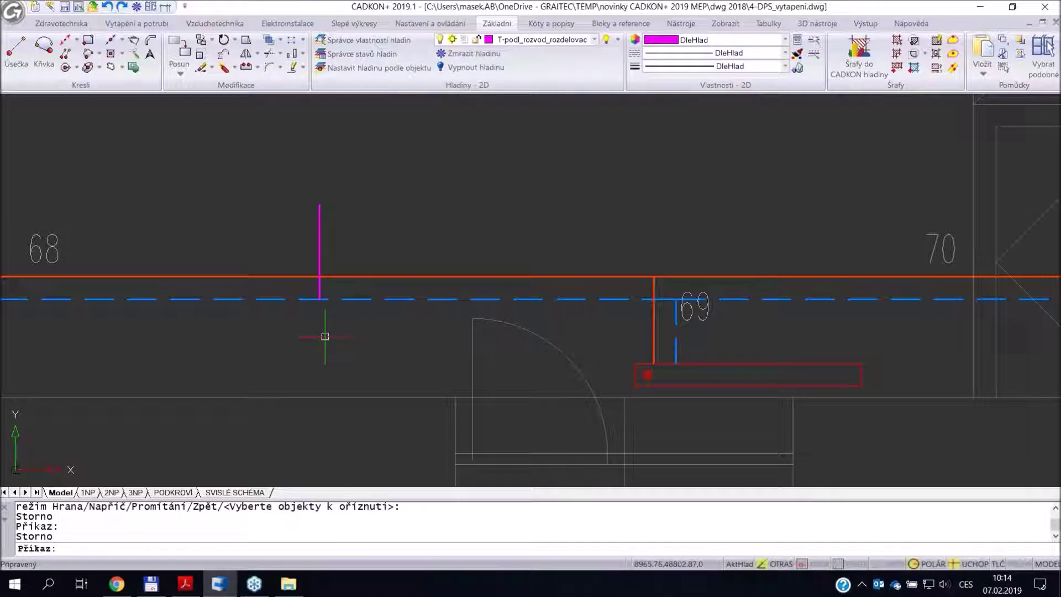
key(ctrl+z)
- Use the inverse mode of the Trim command (OŘEŽ) to extend the magenta line down to the wall line, with all objects as boundaries
text(OŘEZ)
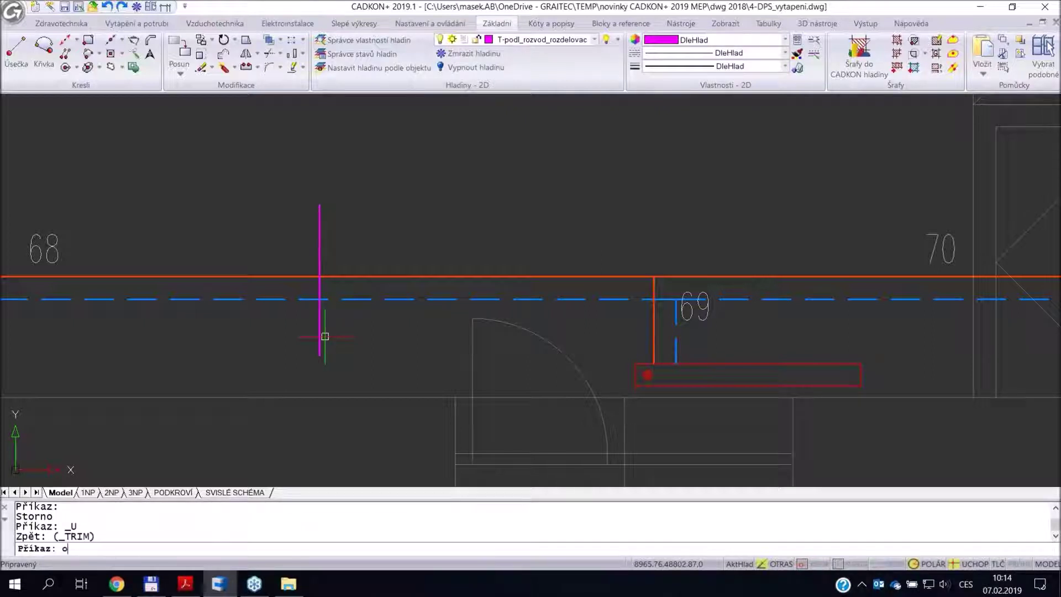
key(Return)
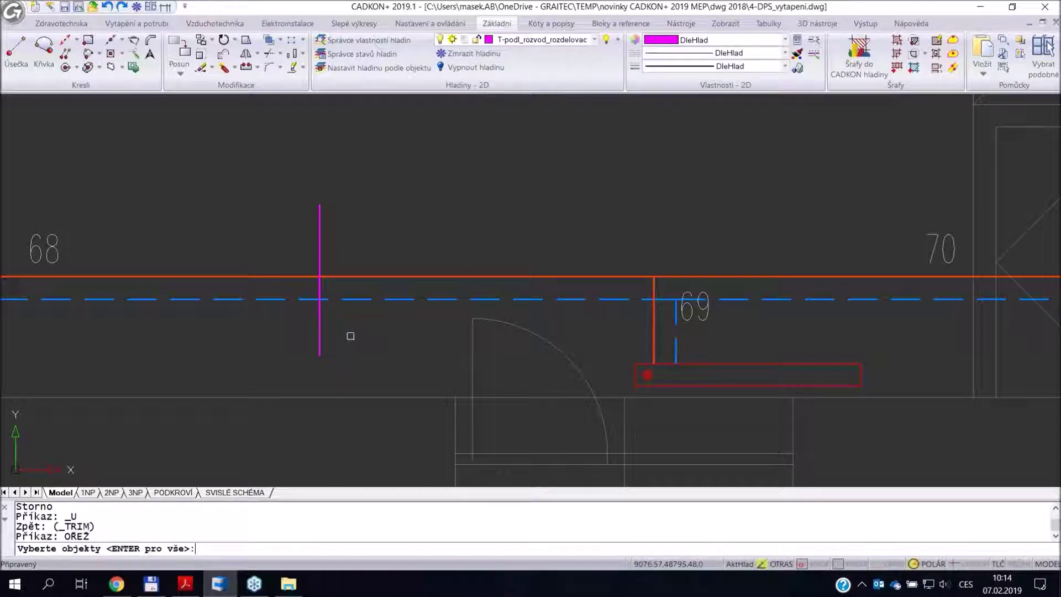
key(Return)
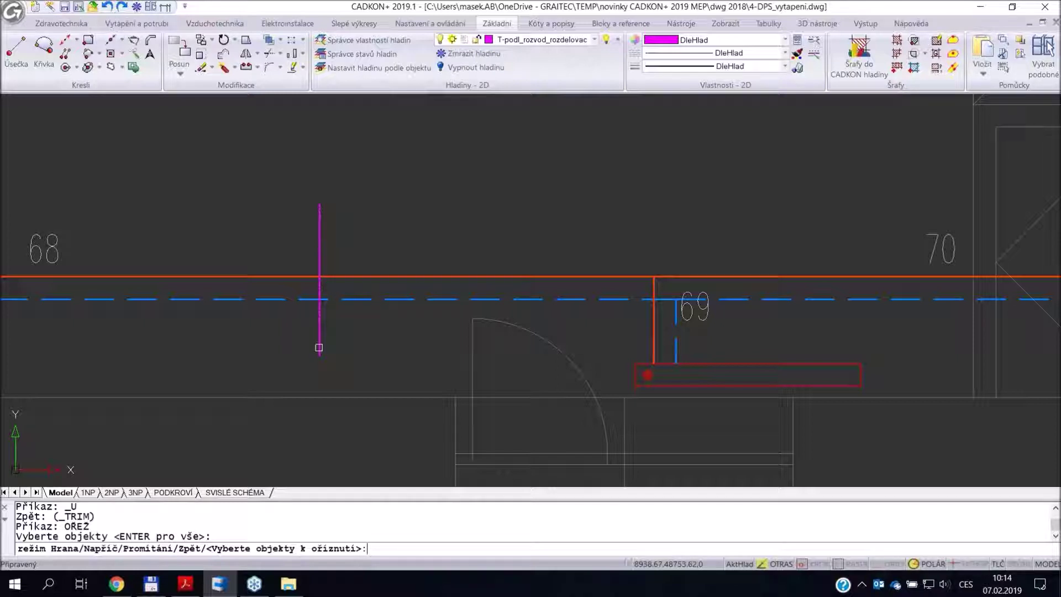
shift+click(319, 347)
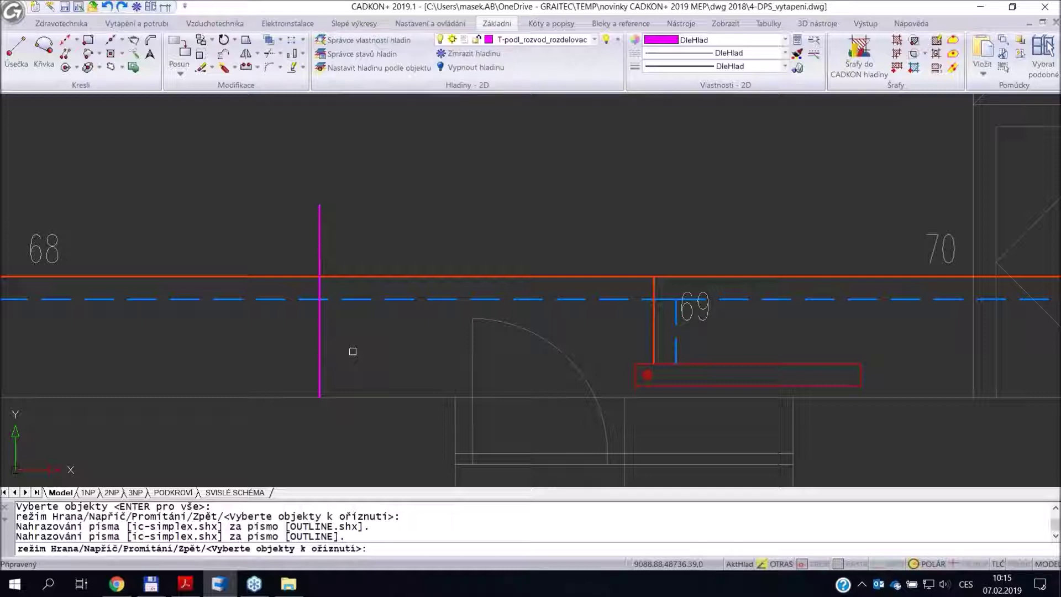
key(Escape)
key(Escape)
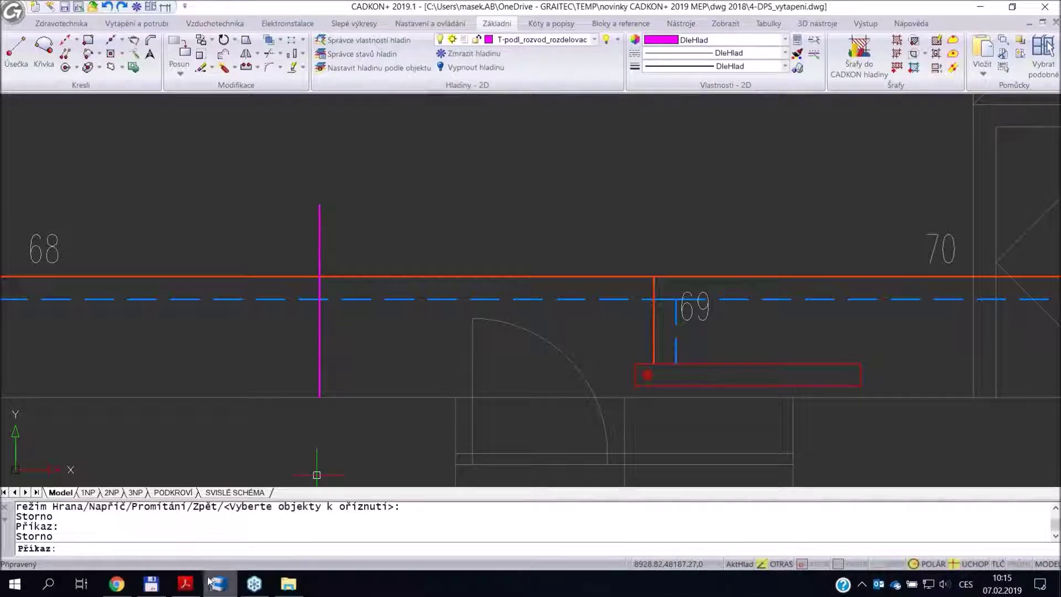
- Switch to the news PDF and read the section on ignoring external references on page 6
click(186, 585)
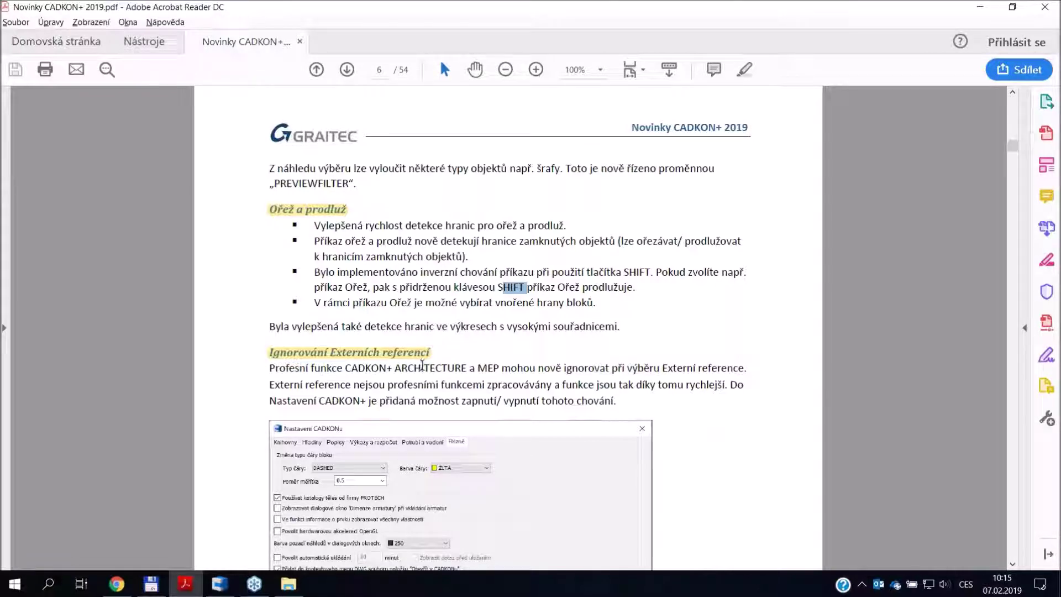
scroll(423, 365, down, 5)
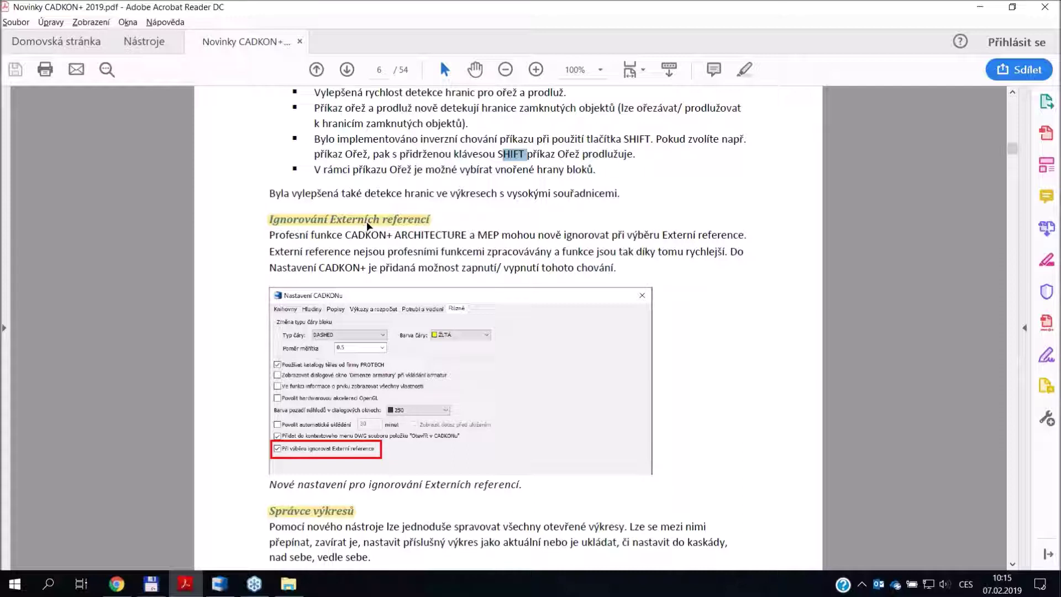
- Return to CADKON+ and erase the vertical magenta line crossing the pipes
key(alt+Tab)
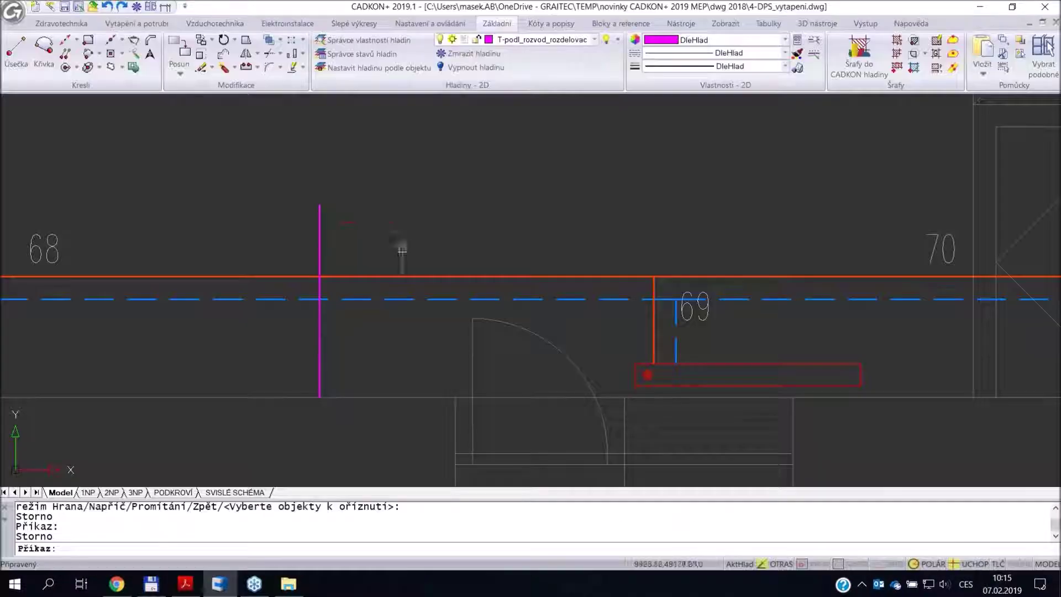
click(362, 240)
click(280, 210)
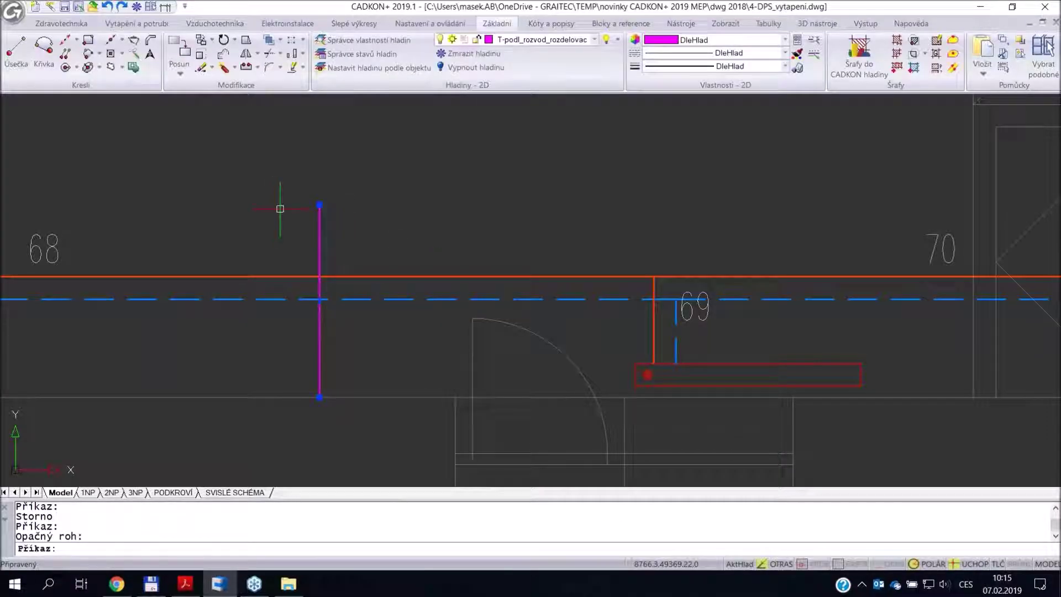
key(Delete)
- Select the whole floor plan with a crossing window and clear the selection
scroll(410, 216, down, 10)
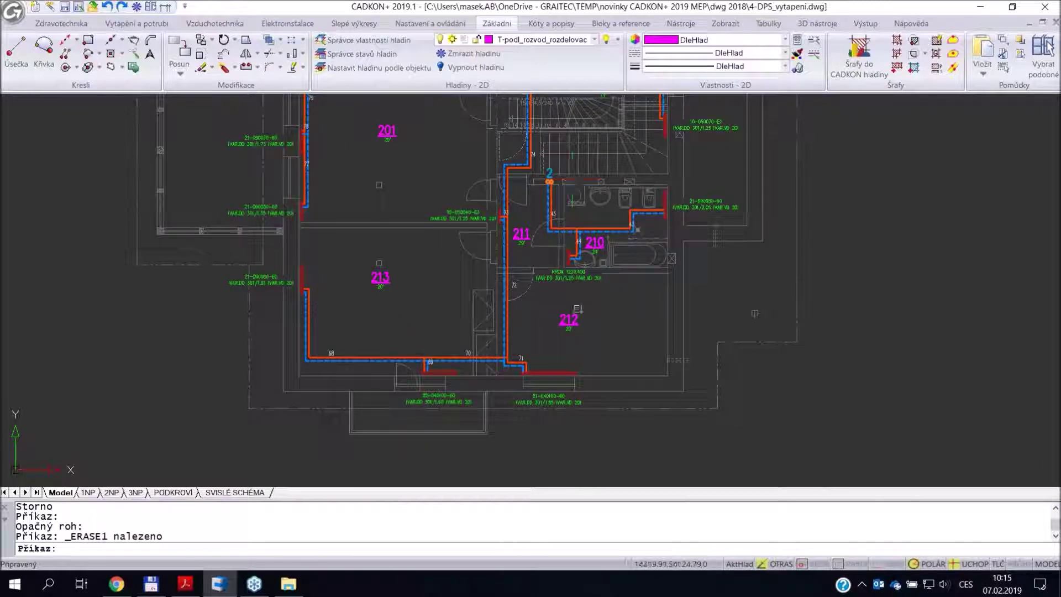
click(779, 423)
scroll(287, 232, down, 3)
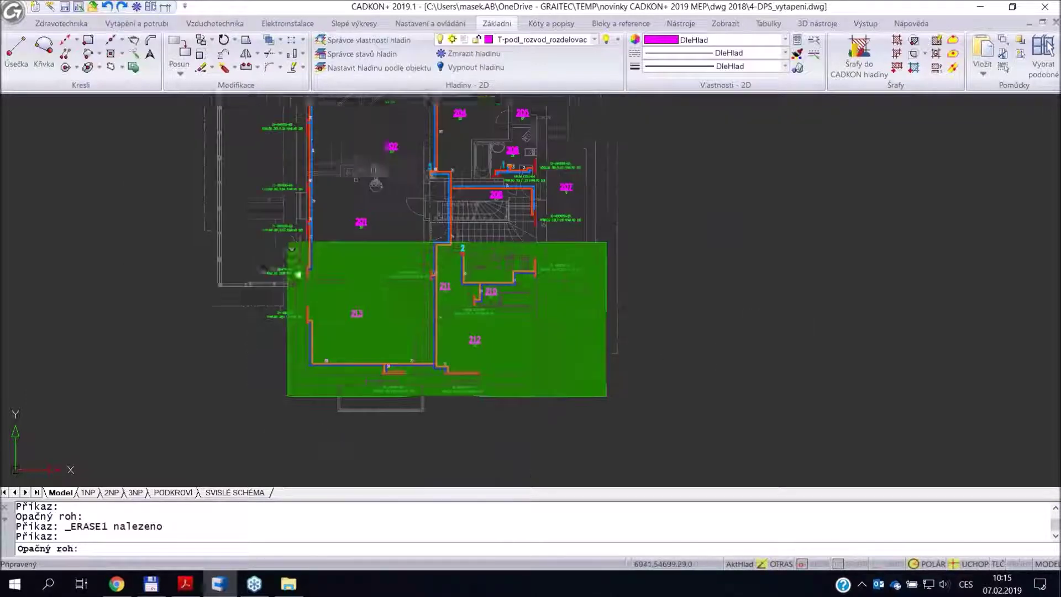
click(260, 100)
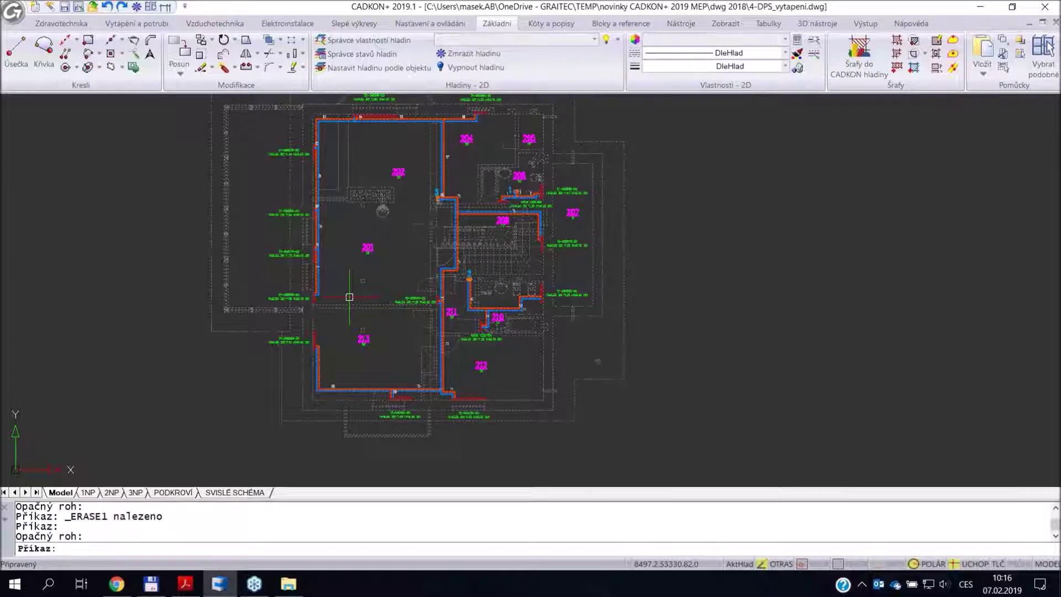
key(Escape)
key(Escape)
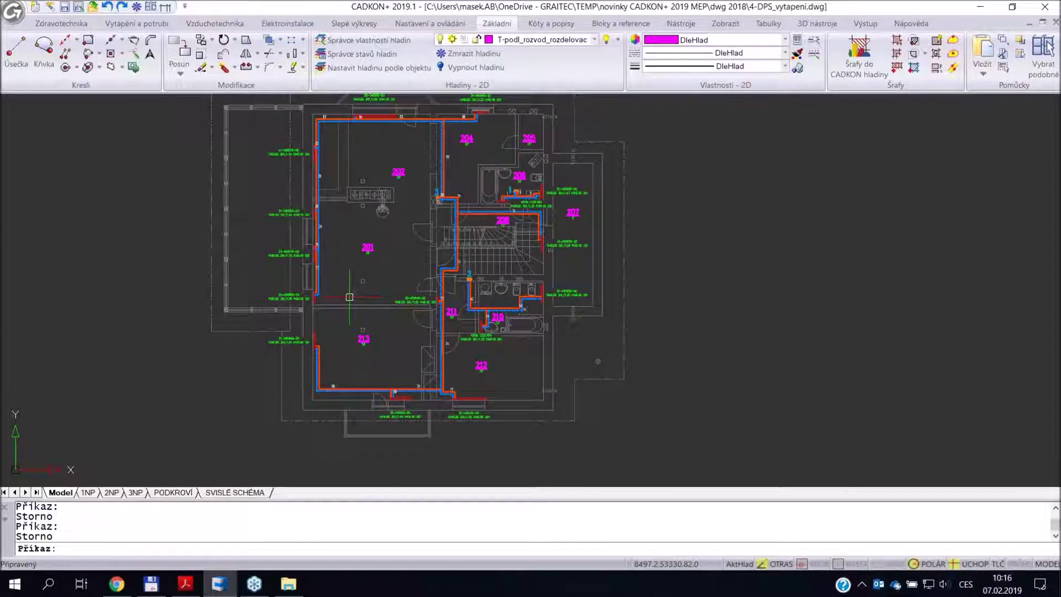
- Switch to the news PDF and read the drawing manager section (Správce výkresů) on page 6
key(alt+Tab)
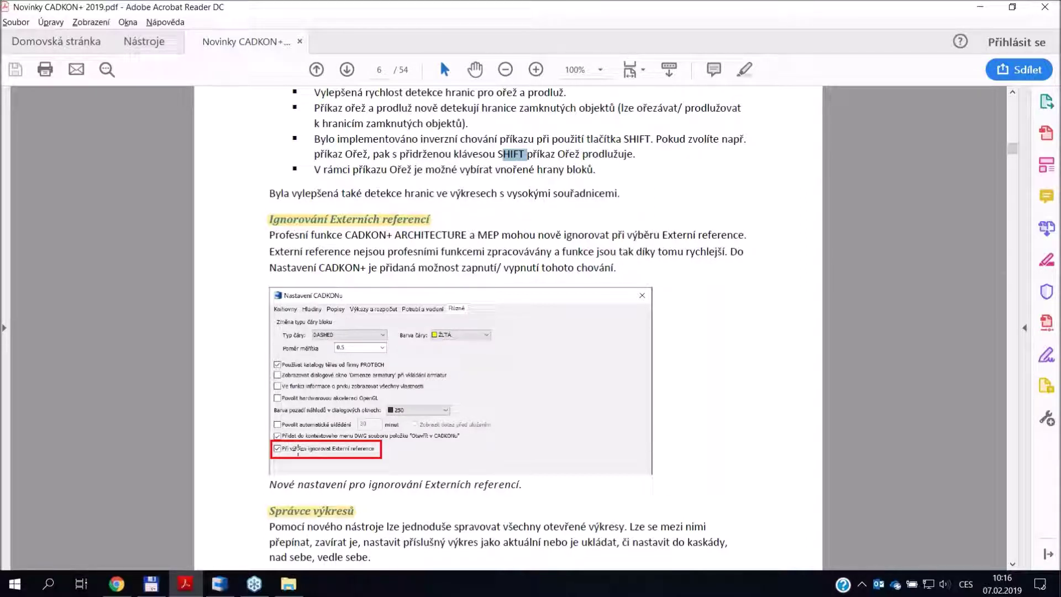
scroll(298, 449, down, 5)
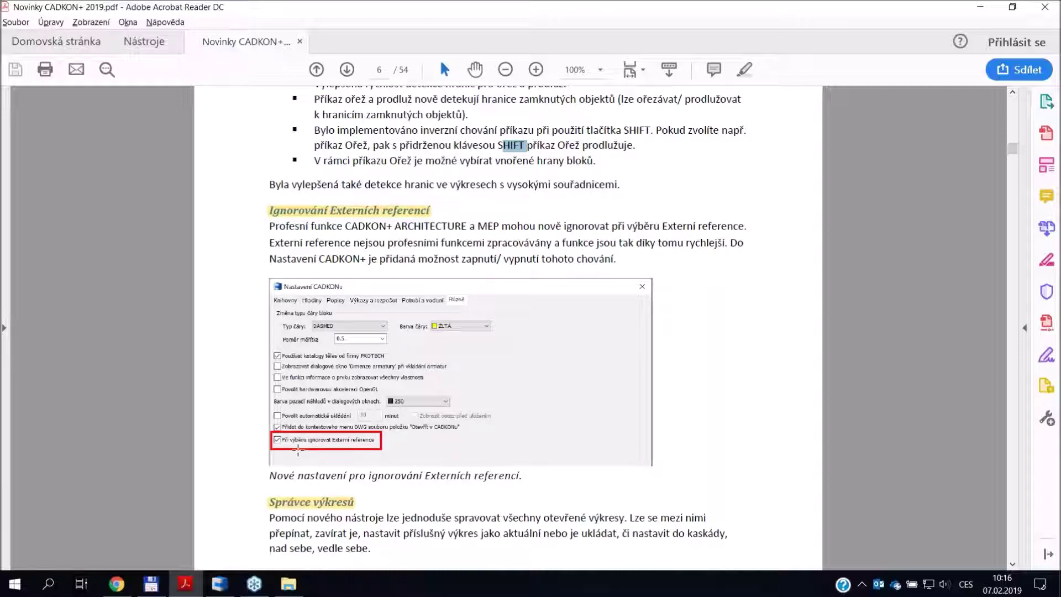
scroll(313, 368, down, 11)
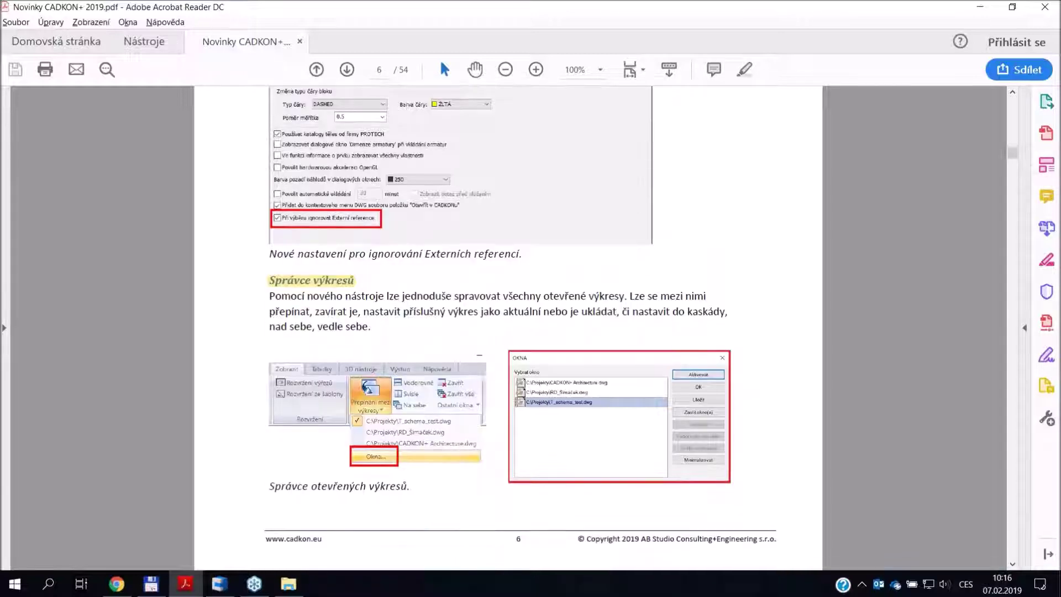
scroll(319, 306, up, 10)
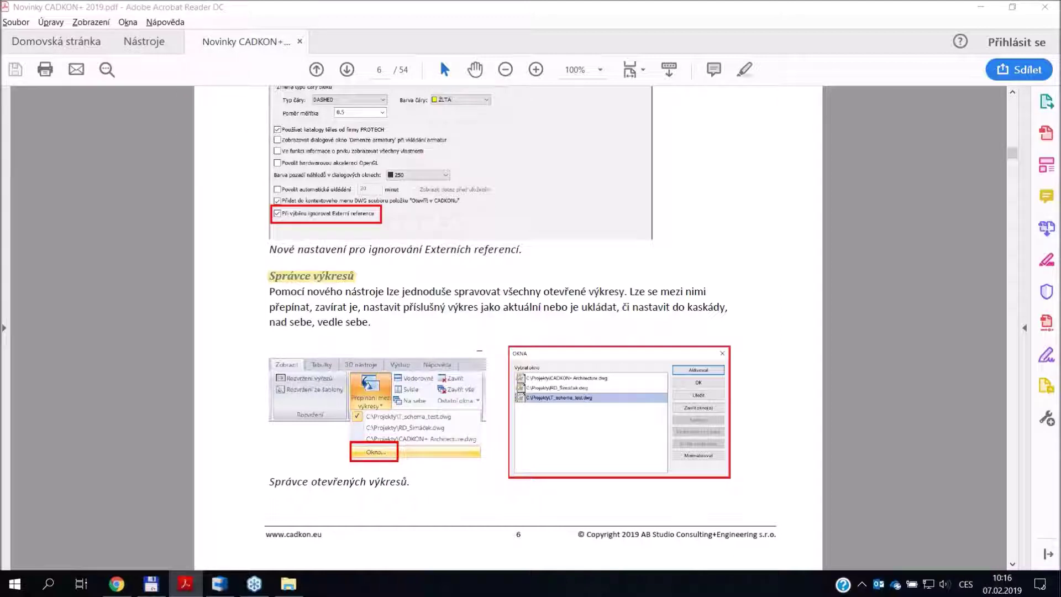
- Return to CADKON+ and create a new drawing from a template
key(alt+Tab)
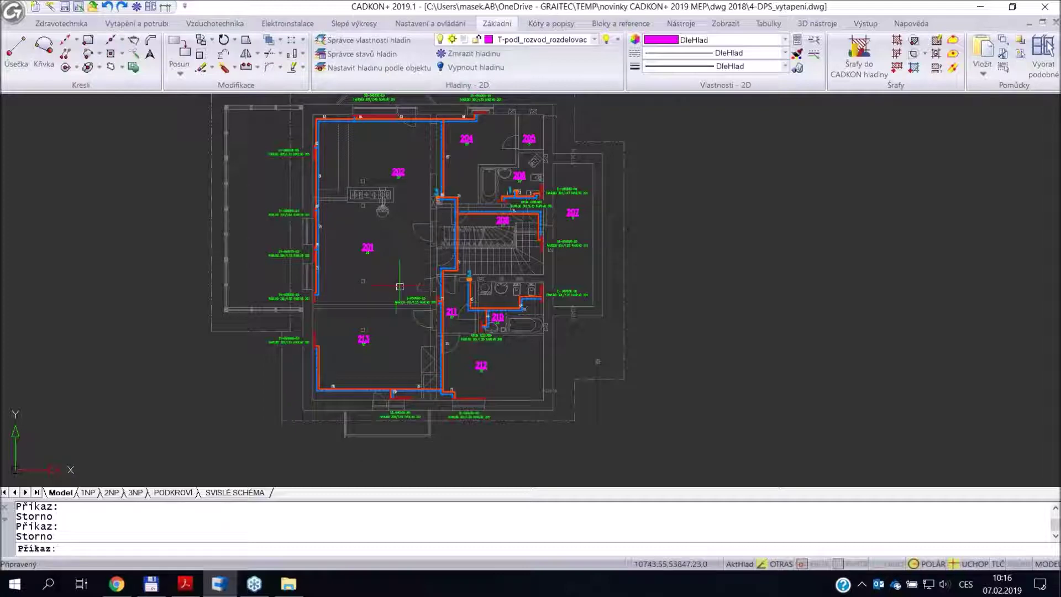
key(ctrl+n)
click(450, 185)
double_click(450, 185)
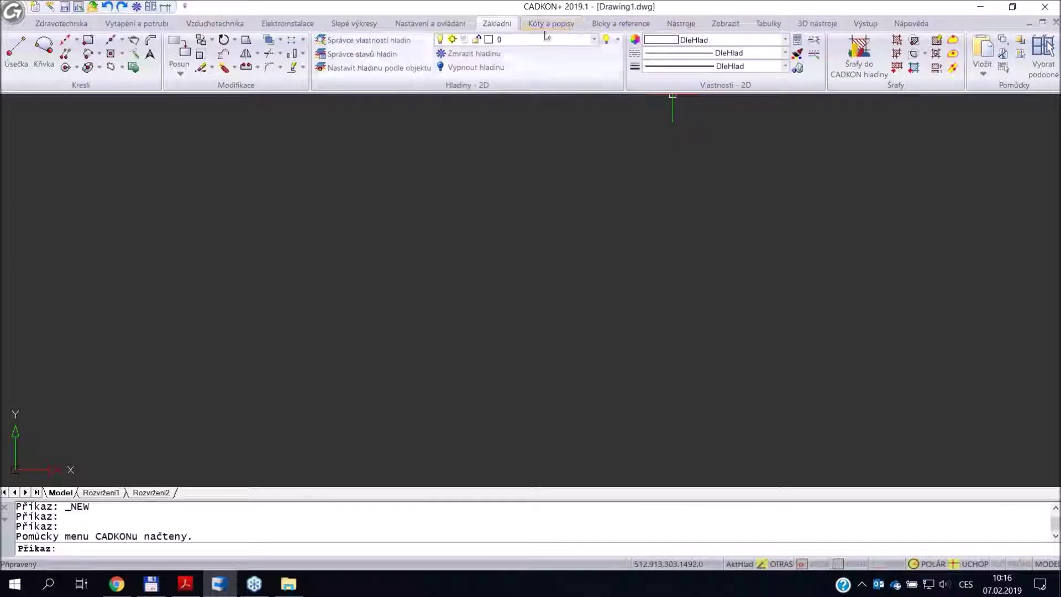
- Open the drawing window manager (Okna) and activate the 4-DPS_vytapeni.dwg drawing
click(725, 24)
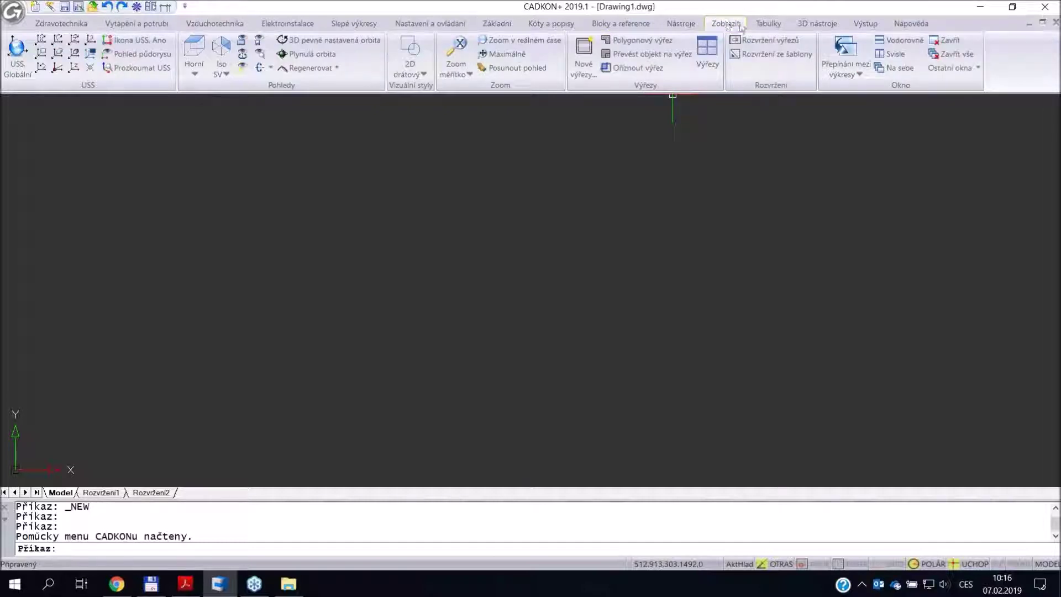
click(844, 73)
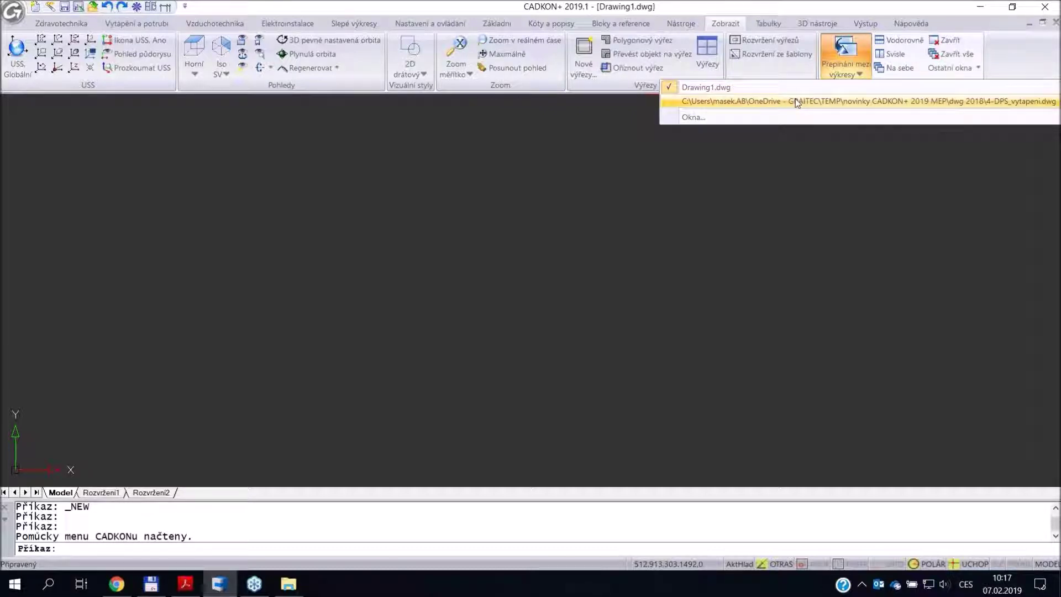
click(702, 118)
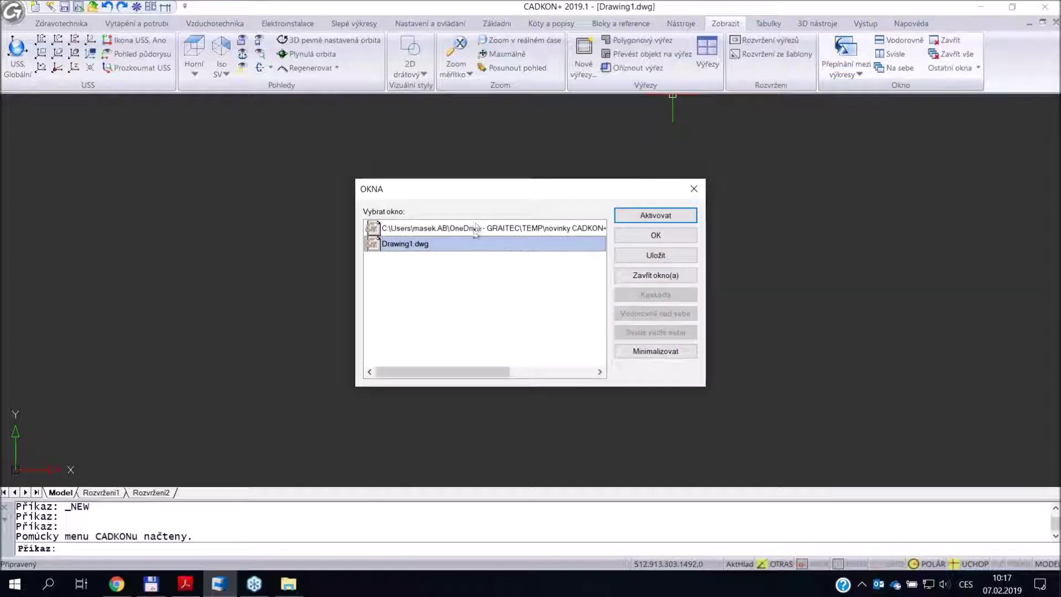
click(475, 229)
click(655, 215)
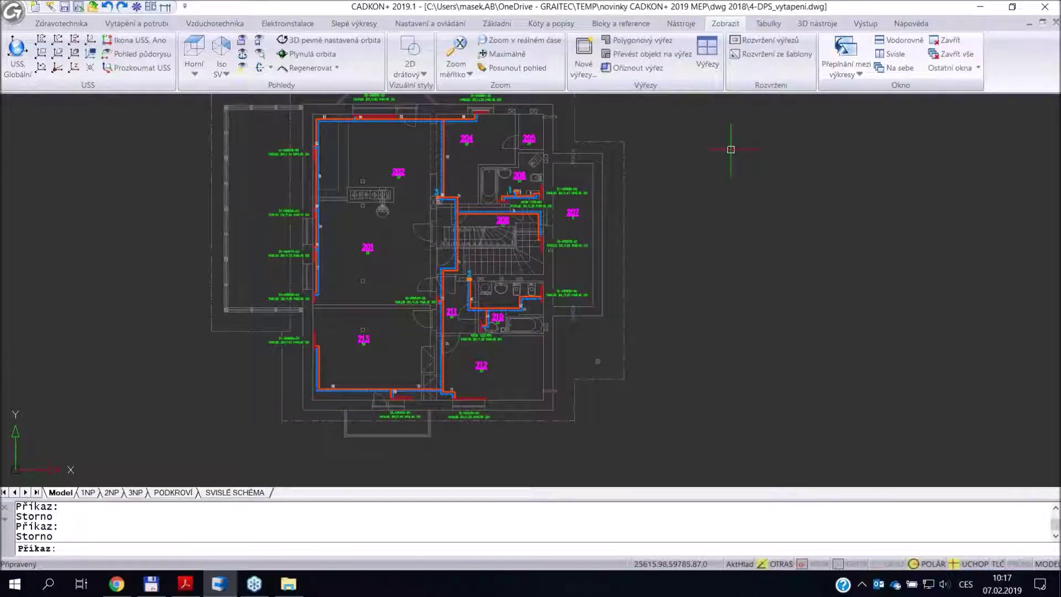
- Reopen the drawing window manager and activate Drawing1.dwg
click(854, 75)
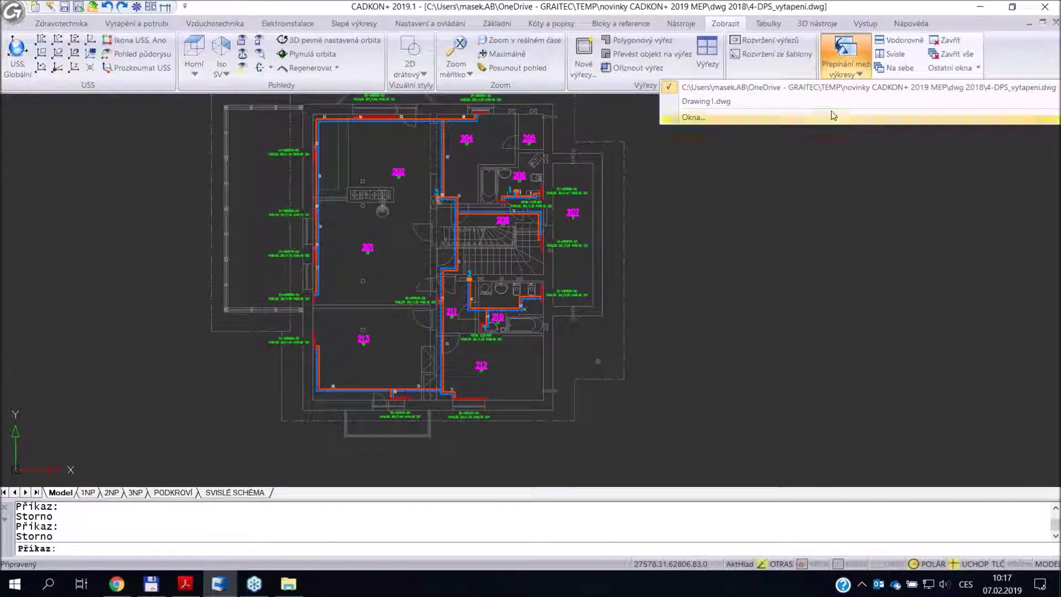
click(833, 115)
click(401, 246)
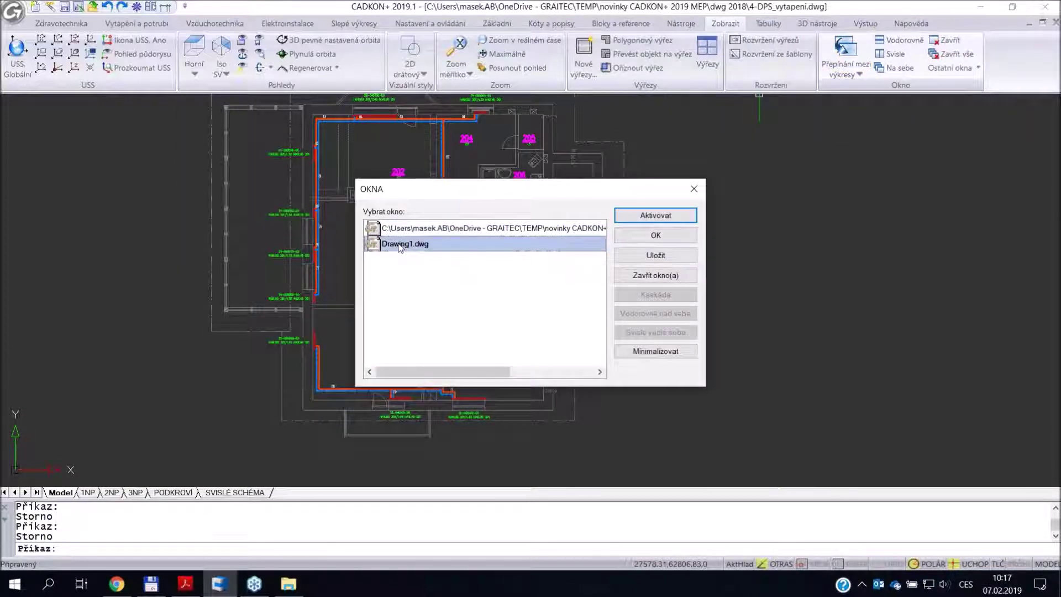
click(656, 215)
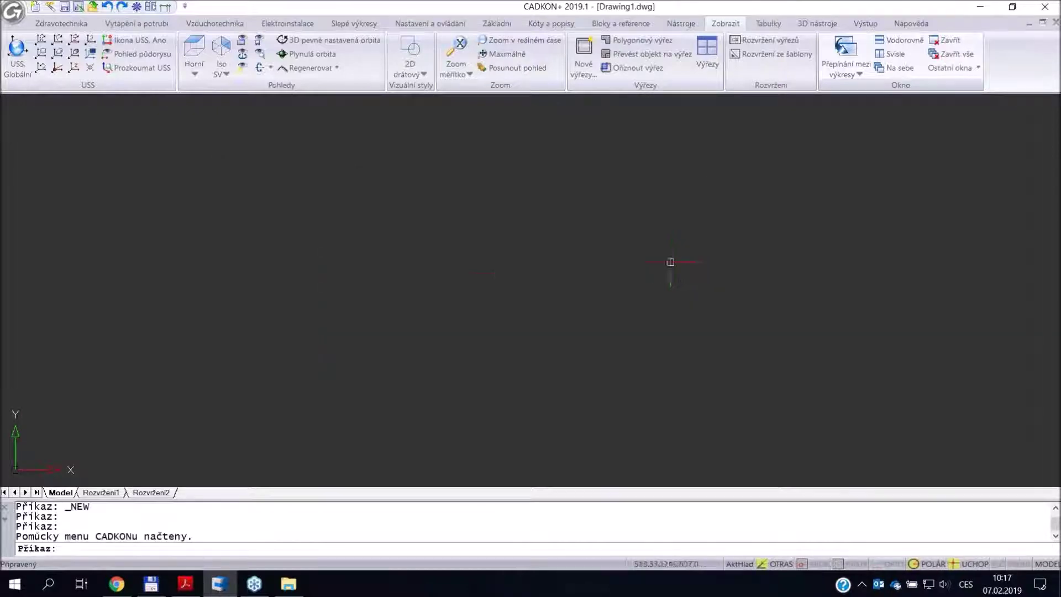
click(844, 73)
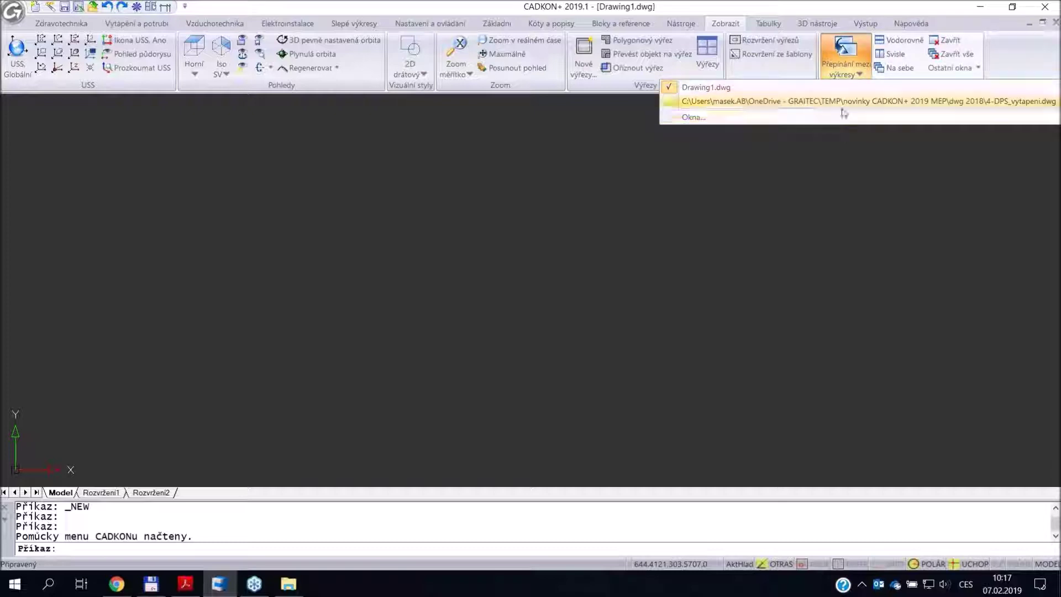
click(749, 294)
click(696, 261)
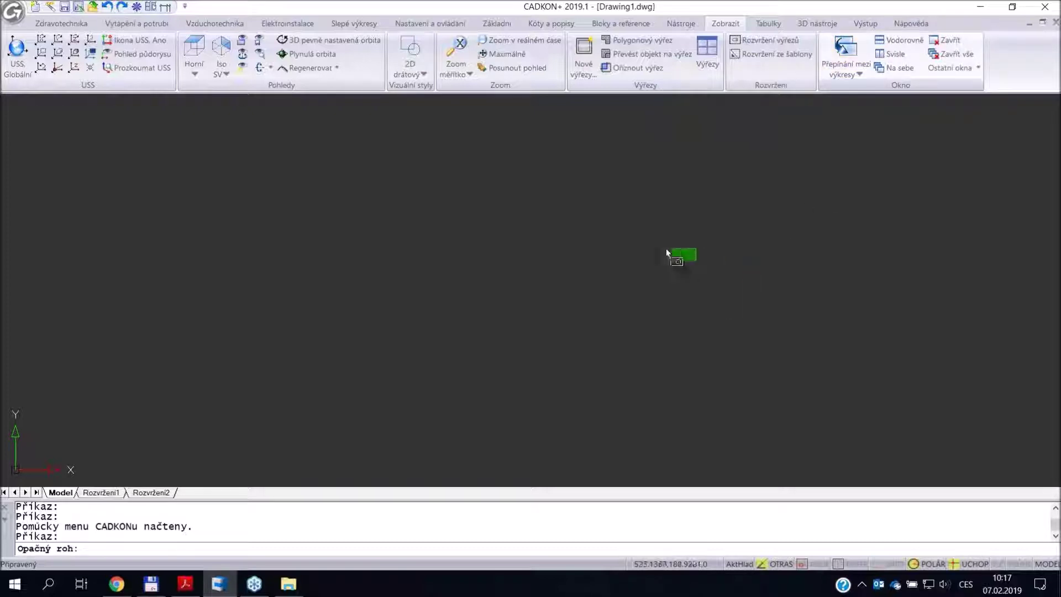
click(666, 249)
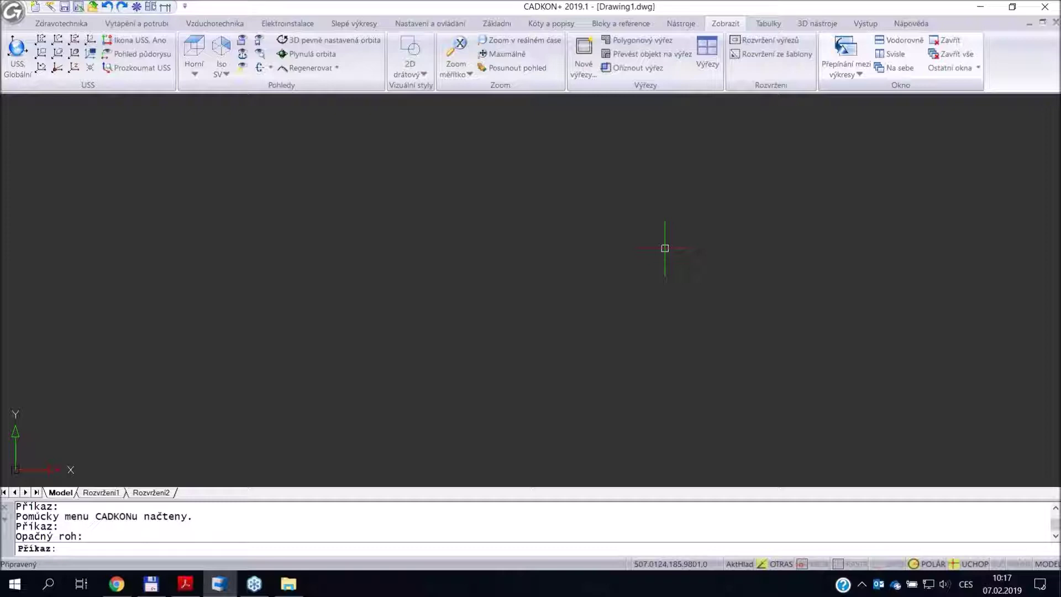
- Switch from Drawing1.dwg to the open 4-DPS_vytapeni.dwg drawing
key(ctrl+Tab)
key(ctrl+Tab)
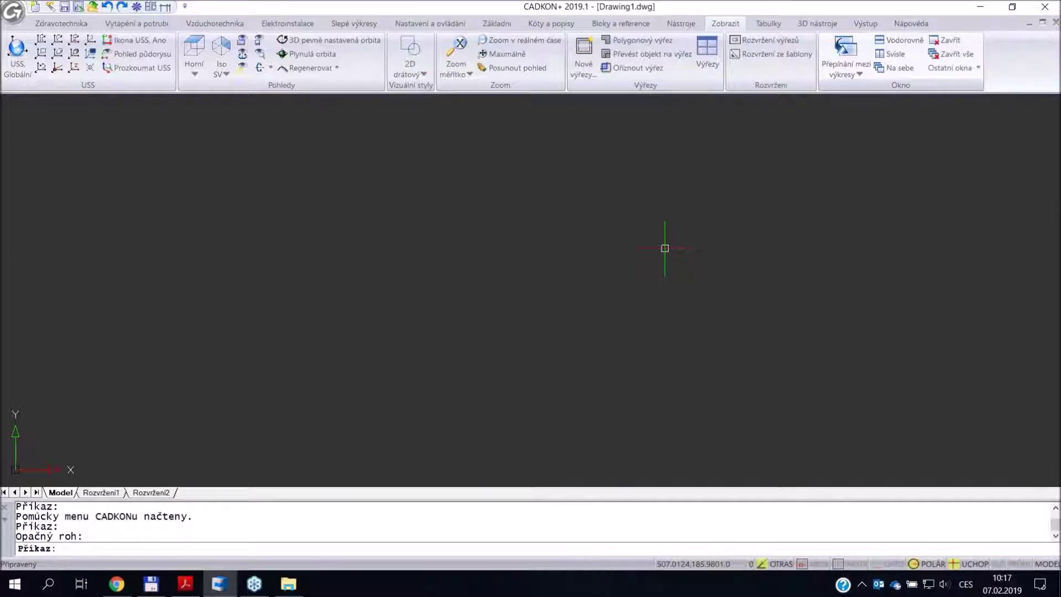
key(ctrl+Tab)
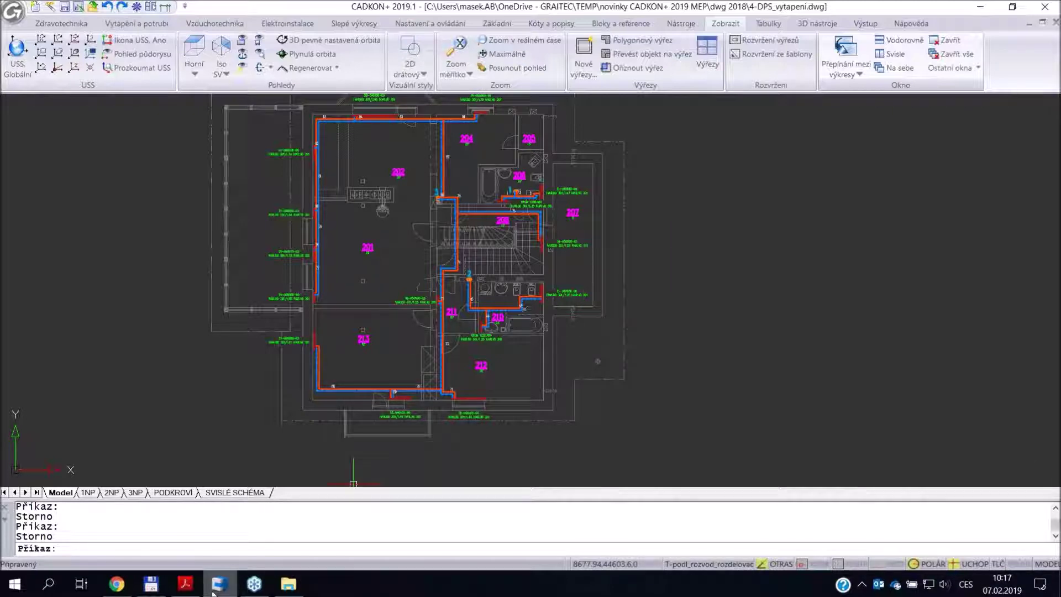
- Switch to the news PDF and read on from page 6 to the Ostatní section on page 8
click(186, 583)
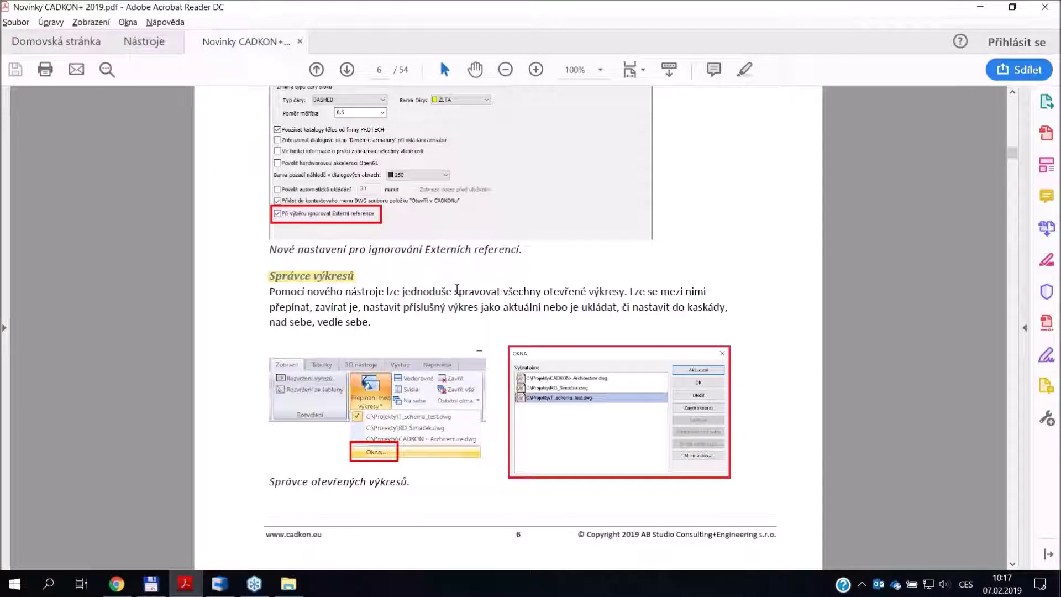
scroll(457, 288, down, 5)
scroll(456, 289, down, 1)
scroll(456, 289, down, 7)
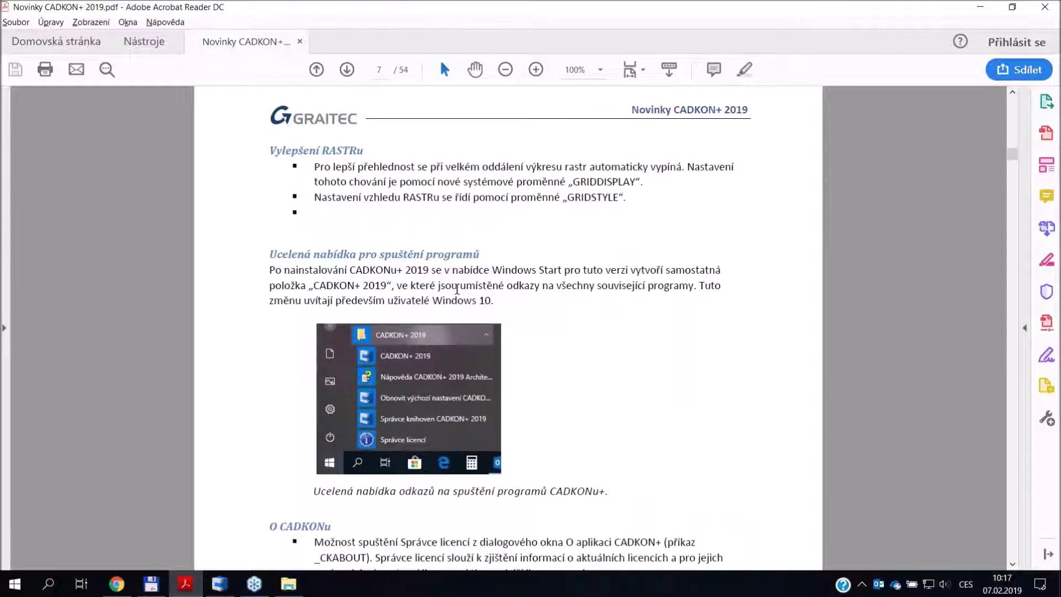
scroll(456, 288, down, 12)
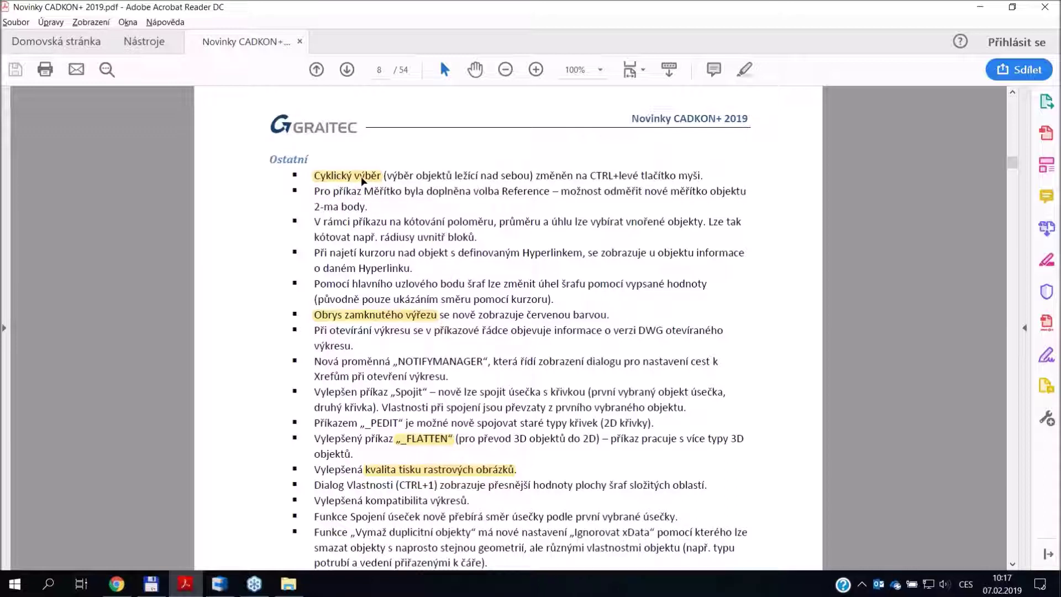
- Return to CADKON+ and draw an L-shaped polyline in the empty area of room 213
key(alt+Tab)
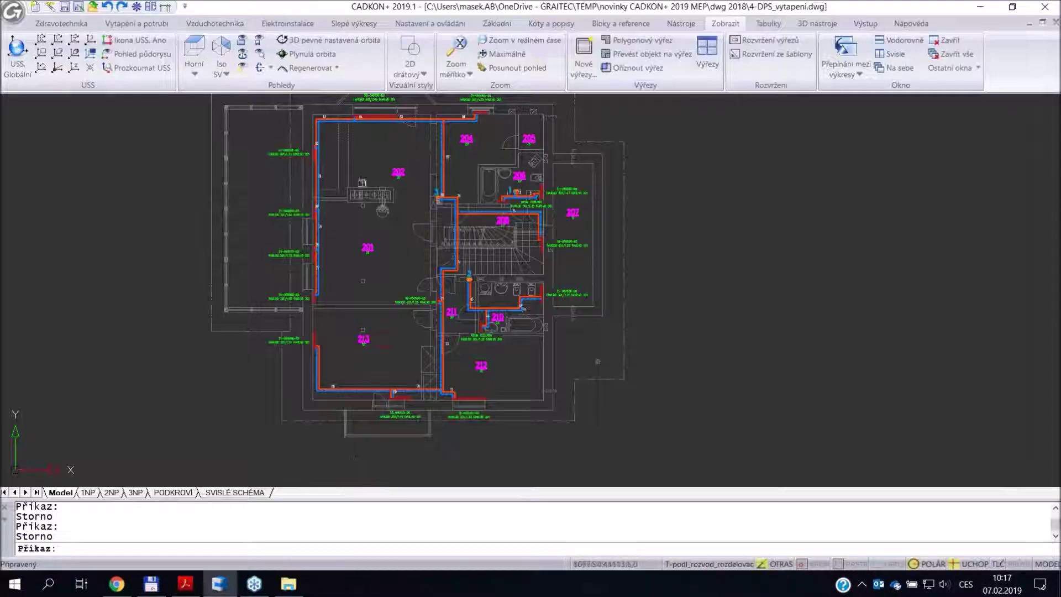
scroll(411, 307, up, 8)
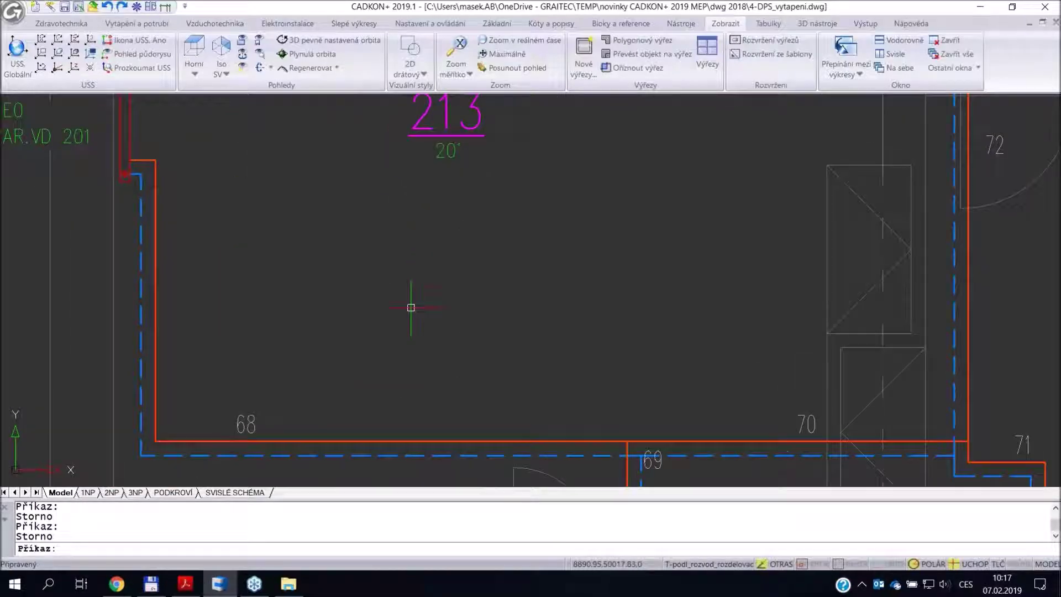
text(K)
key(Return)
click(386, 221)
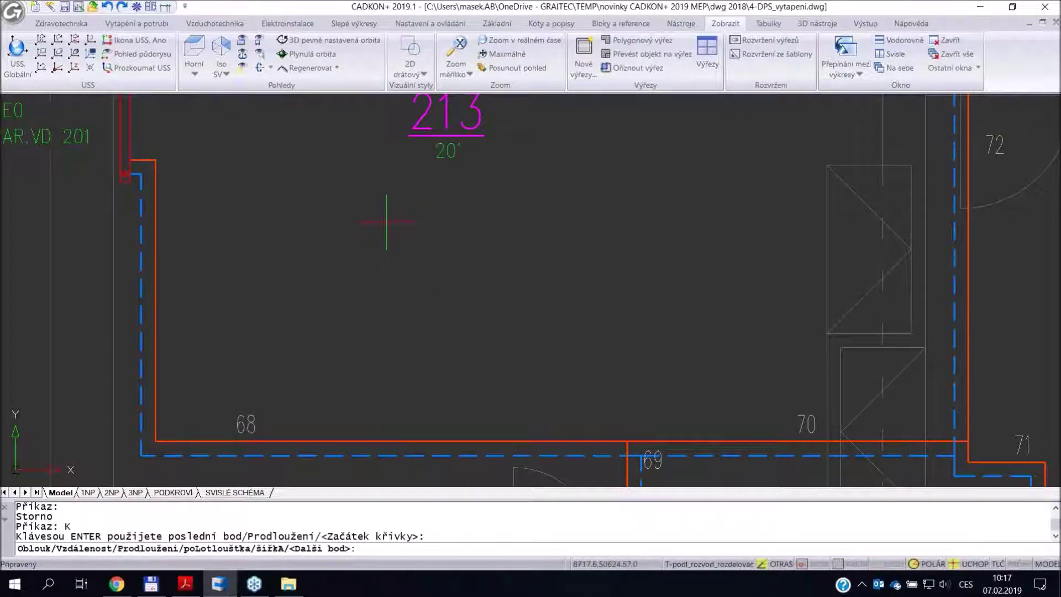
click(386, 332)
click(492, 332)
key(Return)
- Draw a second, stepped polyline from the left that overlaps the L-shaped polyline's lower vertical part and its horizontal segment
key(Return)
click(317, 271)
click(387, 271)
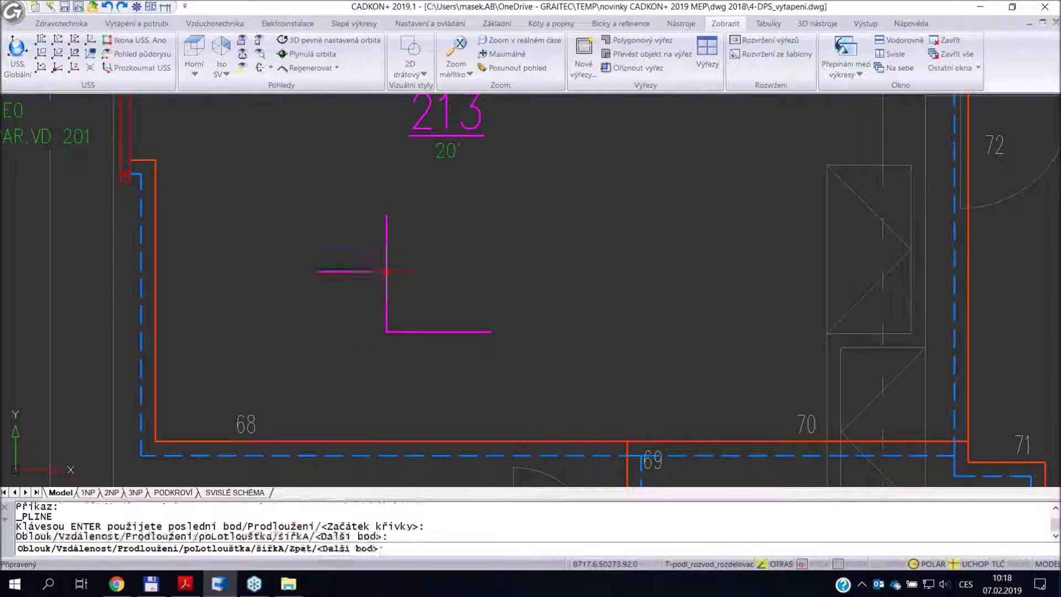
click(386, 332)
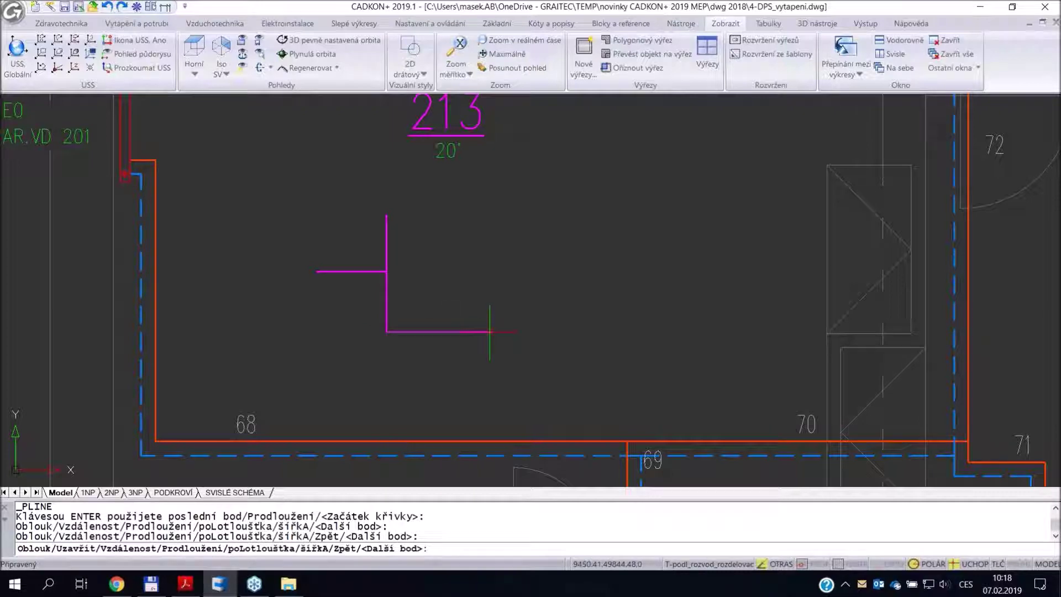
click(492, 331)
key(Return)
- Select the stepped and the L-shaped polylines in turn to examine their overlap, clearing the selection each time
click(351, 280)
click(344, 268)
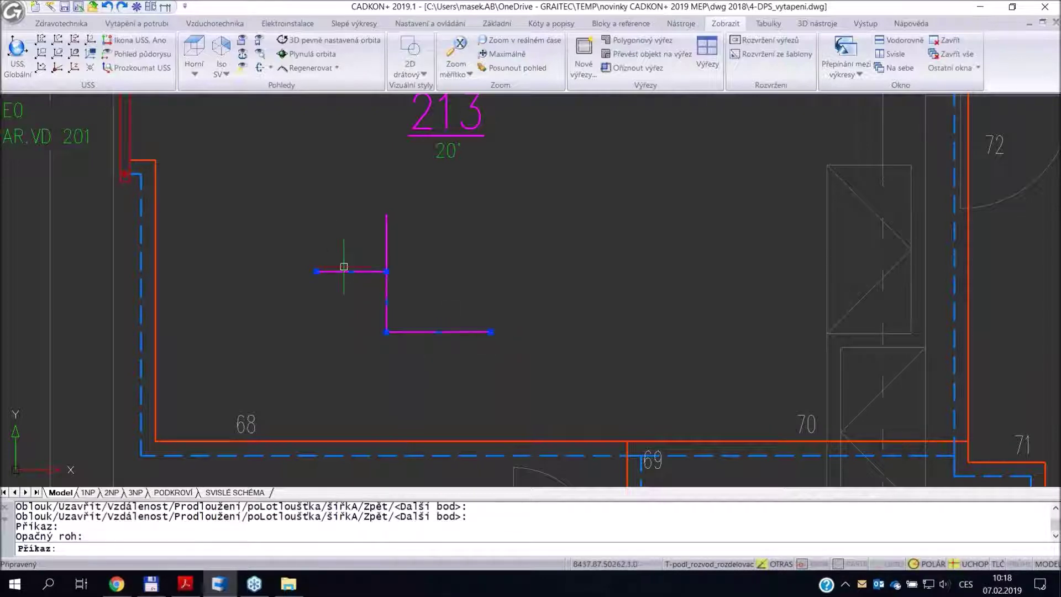
scroll(366, 301, up, 4)
scroll(379, 277, down, 2)
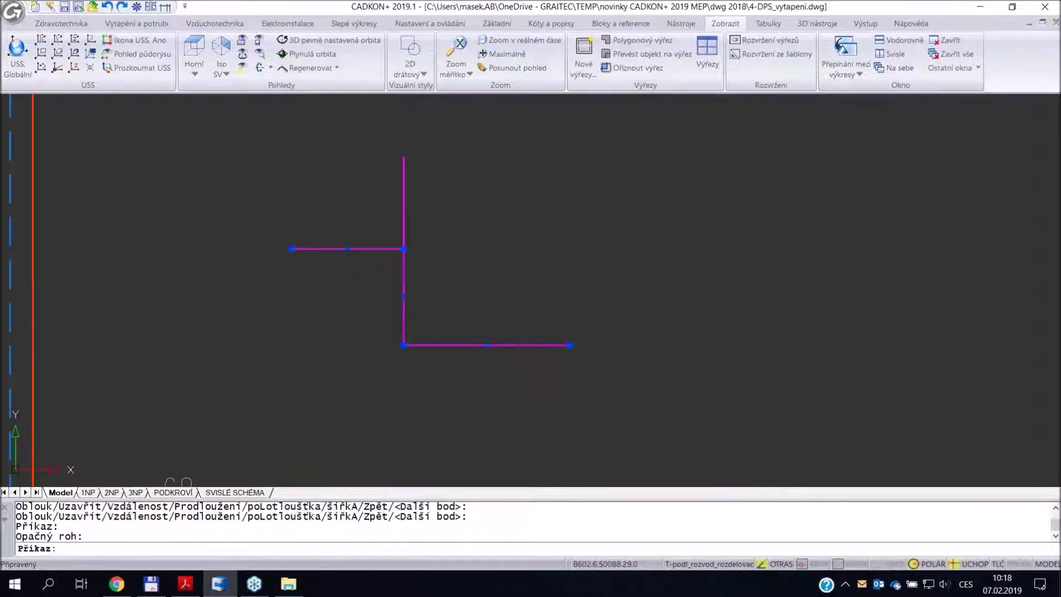
key(Escape)
click(429, 224)
click(372, 179)
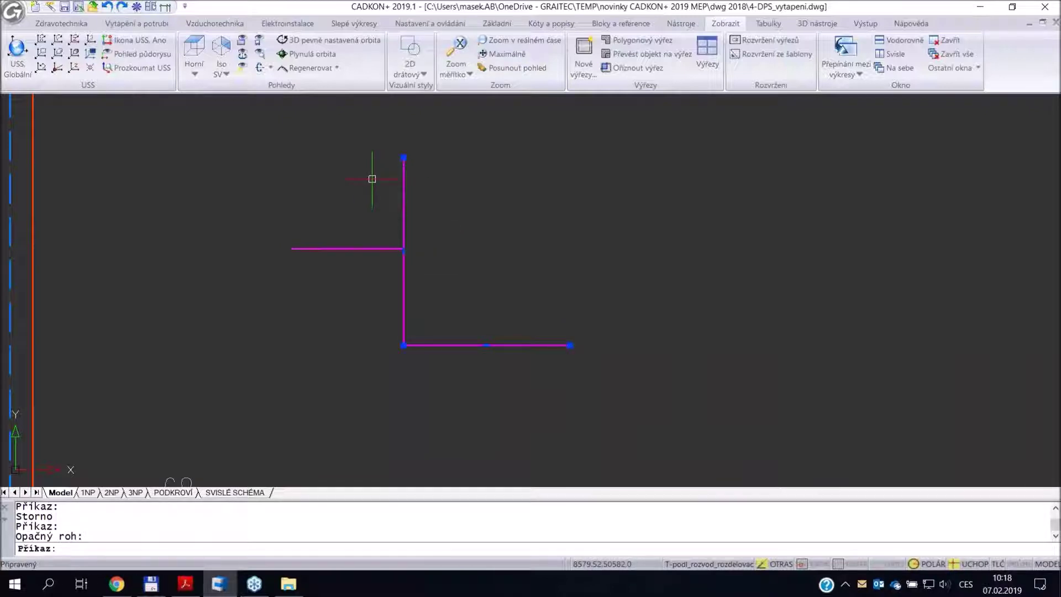
key(Escape)
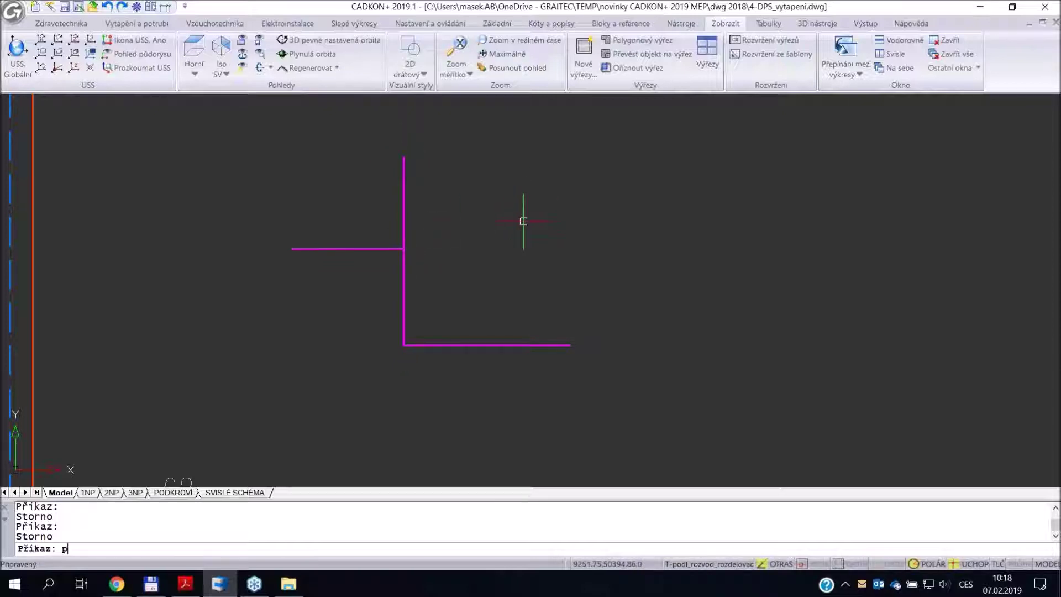
- Move the L-shaped polyline up and to the right, picking it on the overlapping segment with cyclic selection
text(os)
key(Return)
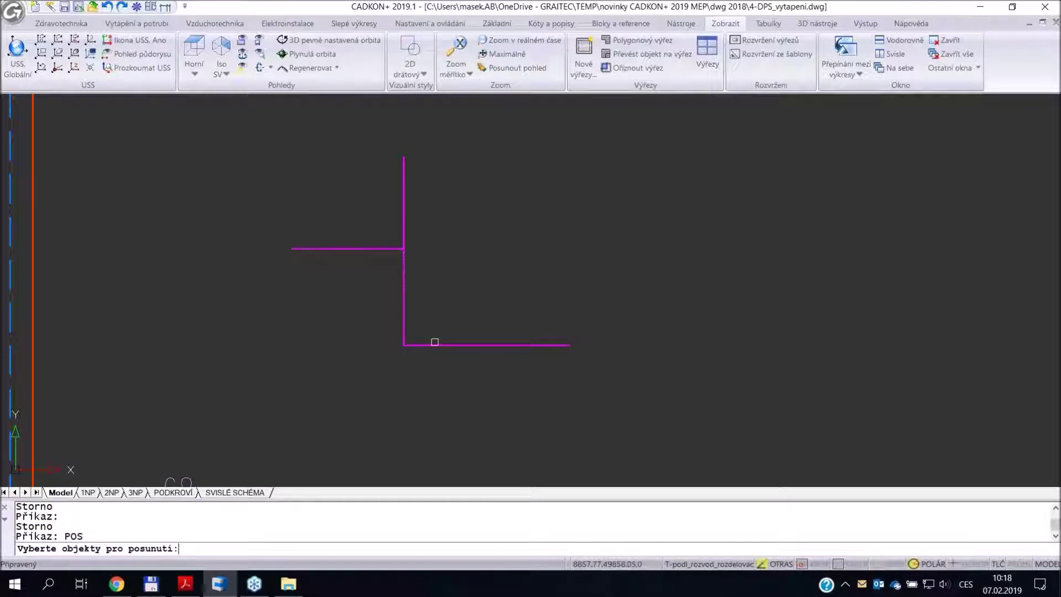
scroll(435, 342, up, 2)
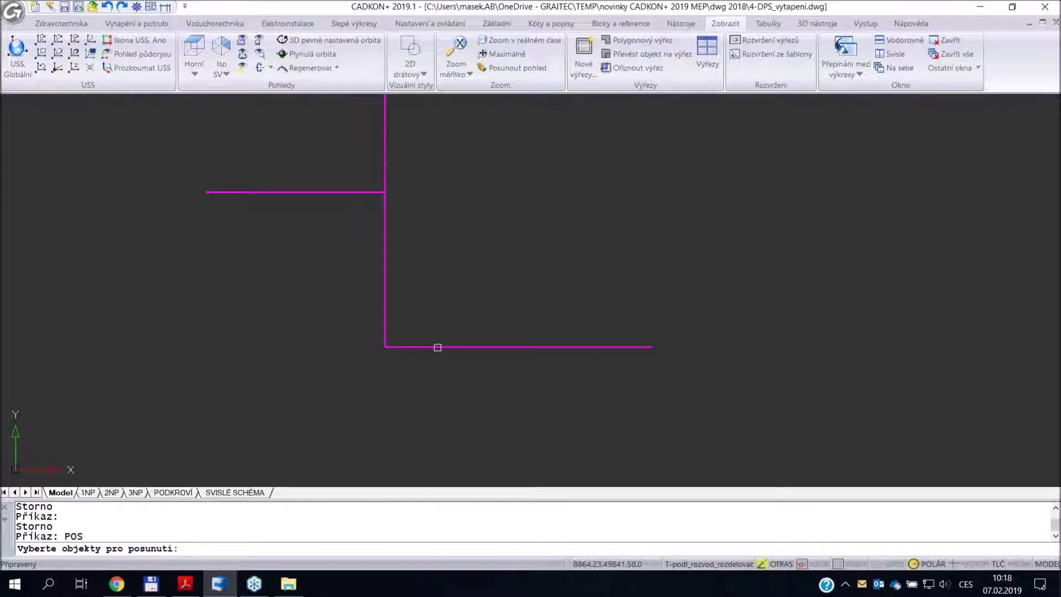
click(438, 347)
key(Return)
click(418, 328)
click(486, 273)
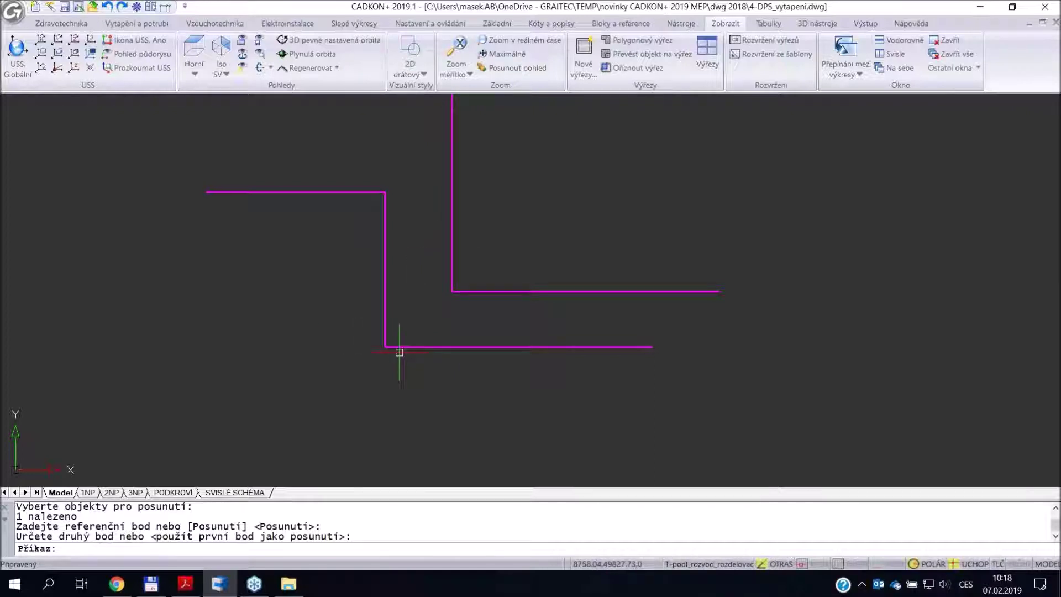
- Check the Ostatní list on page 8 of the news PDF and return to CADKON+ to open the 1NP layout
key(alt+Tab)
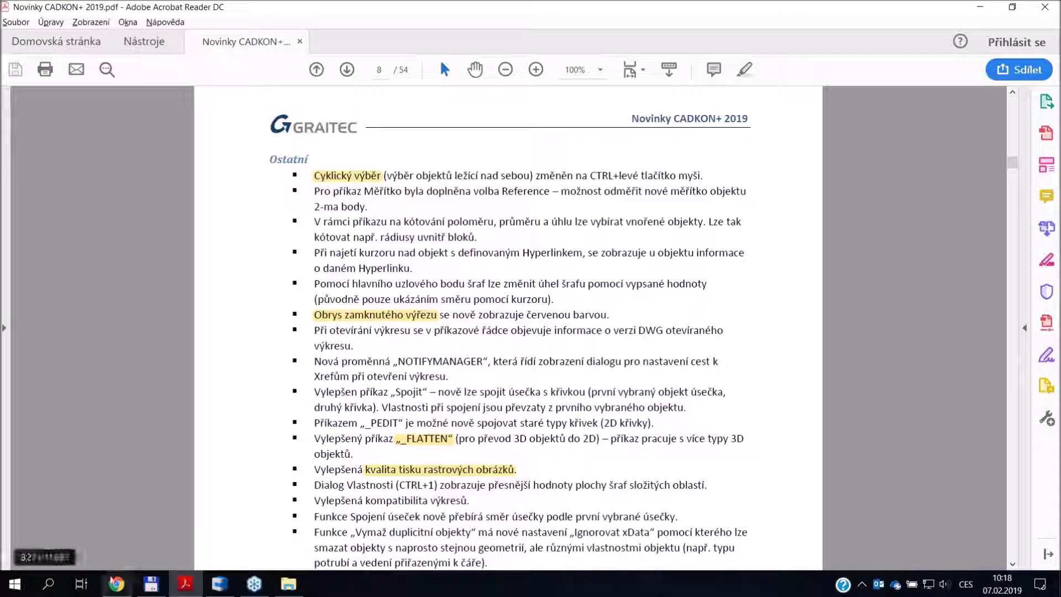
click(217, 586)
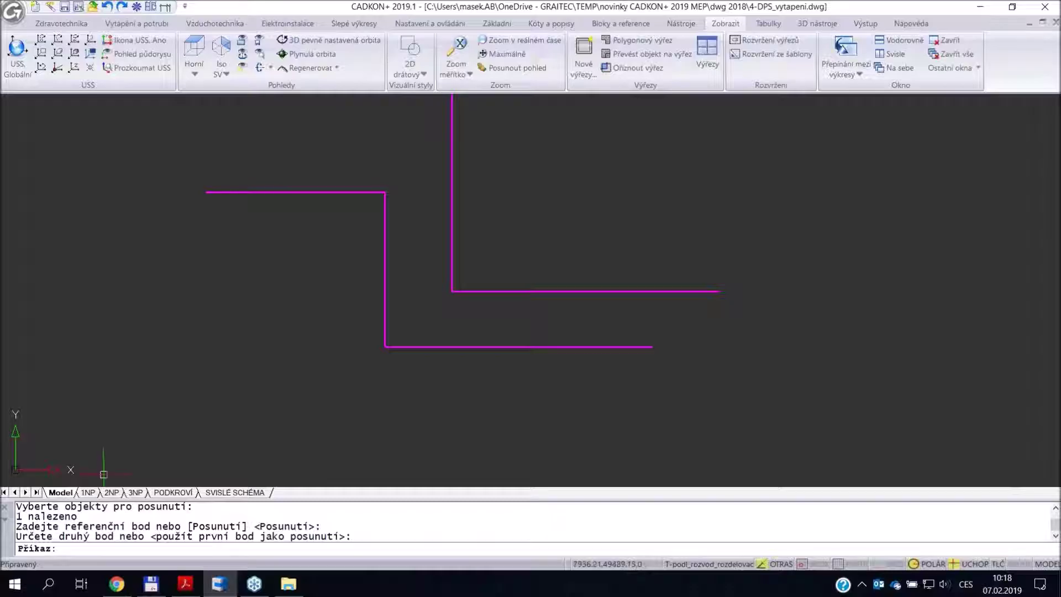
click(90, 492)
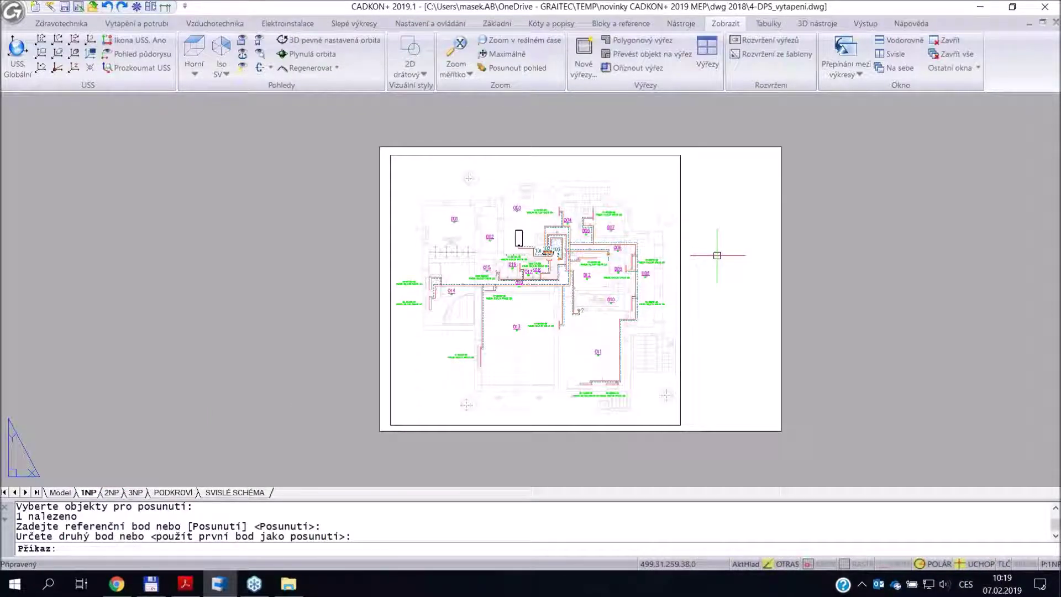
- Create a small rectangular viewport in the empty paper area to the right of the floor plan viewport
click(584, 44)
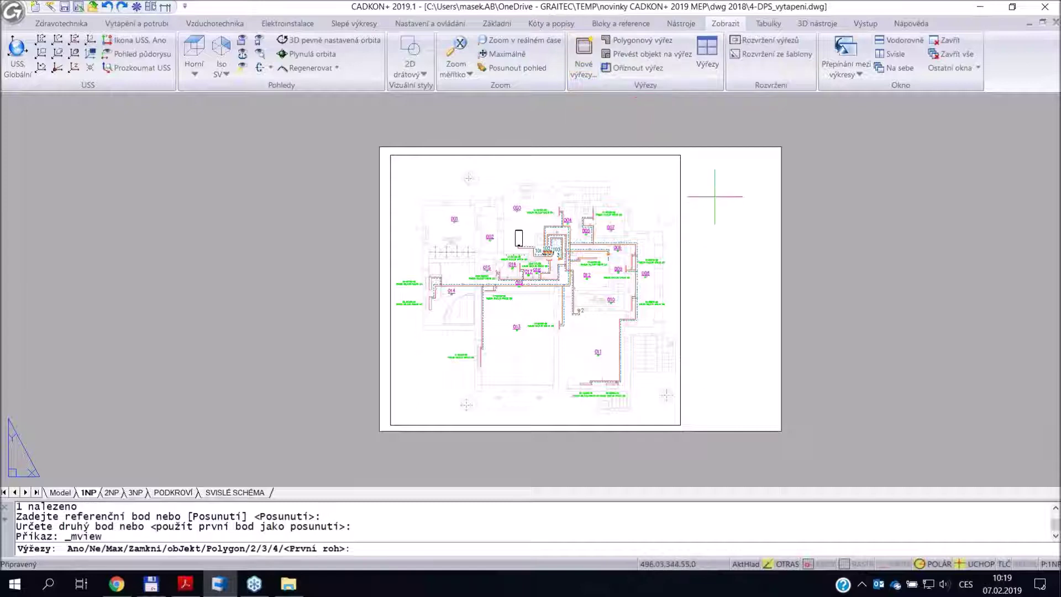
click(701, 164)
click(759, 264)
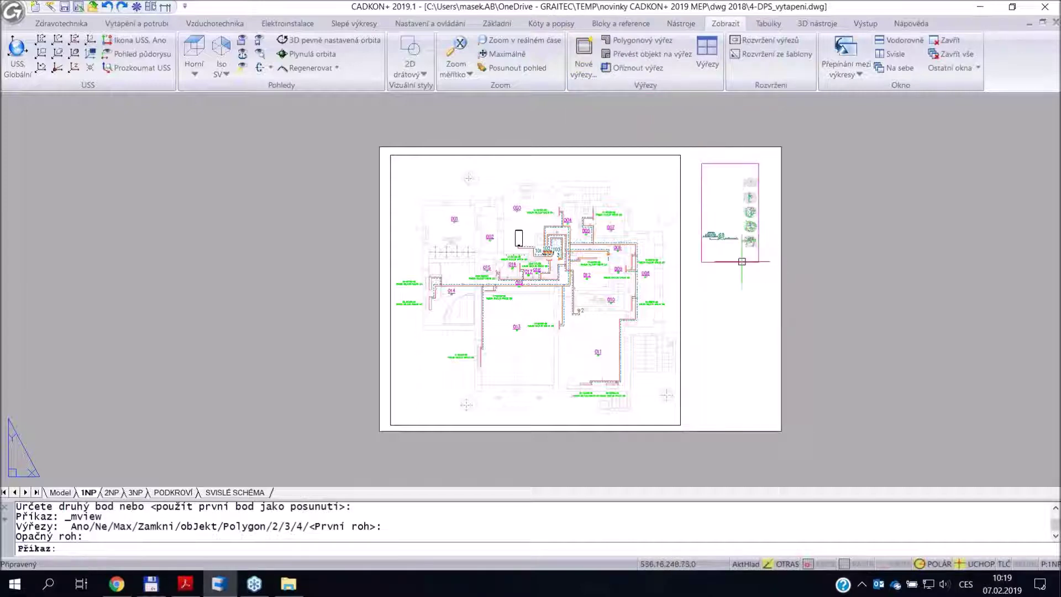
- Activate the new viewport and the floor plan viewport in turn to compare their outlines, and return to paper space
key(Escape)
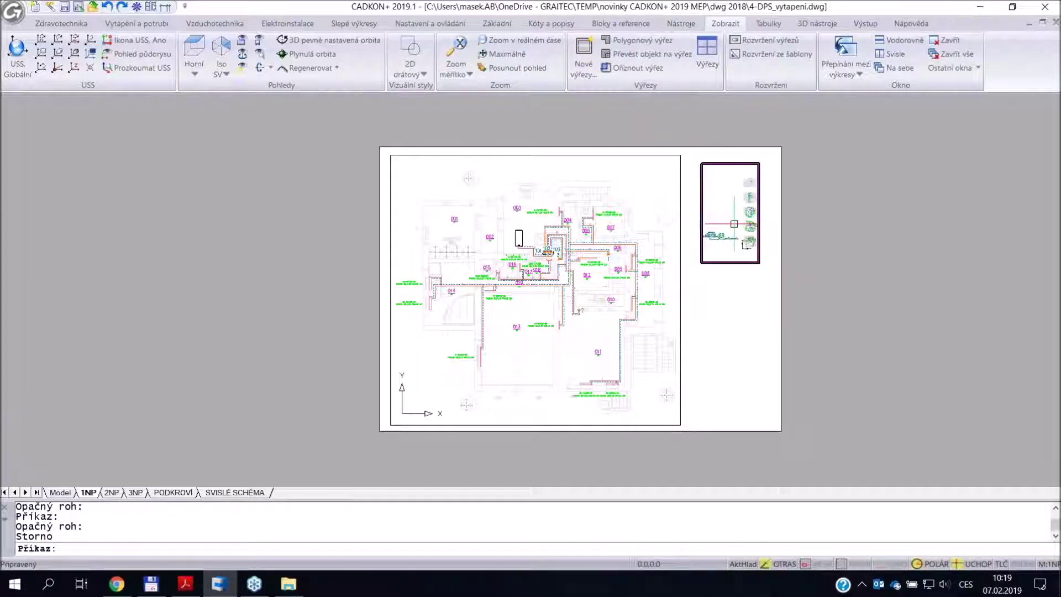
click(607, 235)
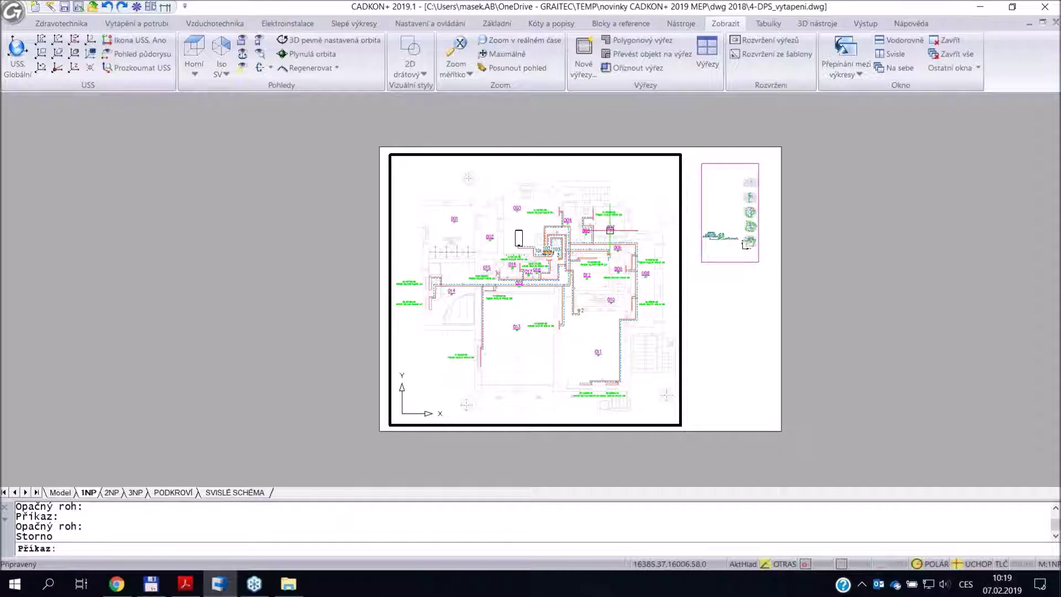
double_click(701, 302)
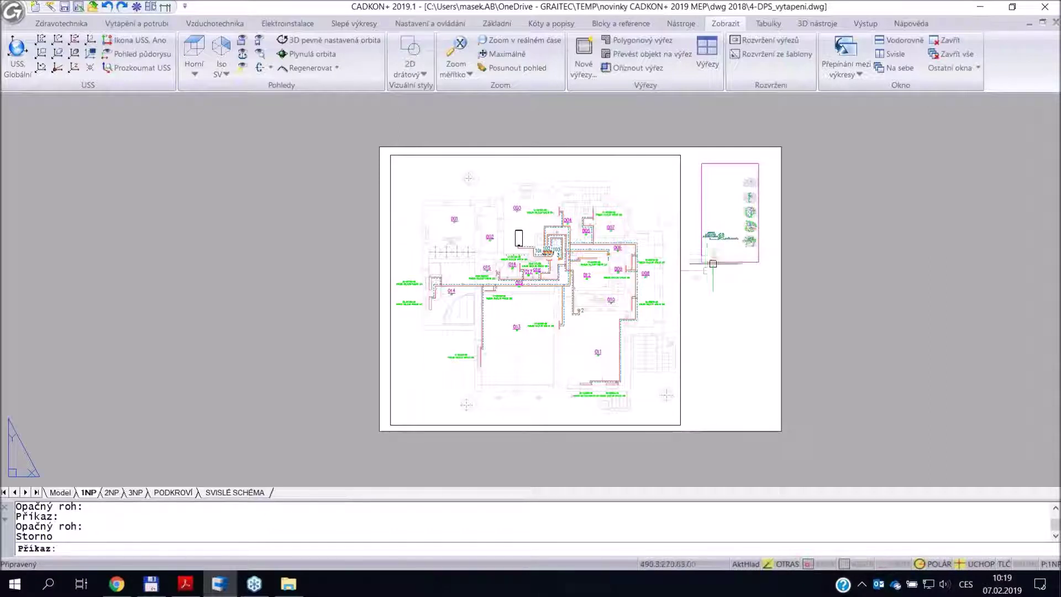
- Lock the large floor plan viewport by setting Uzamknutý výřez to Ano in its properties, and activate the viewport to view its outline
click(681, 273)
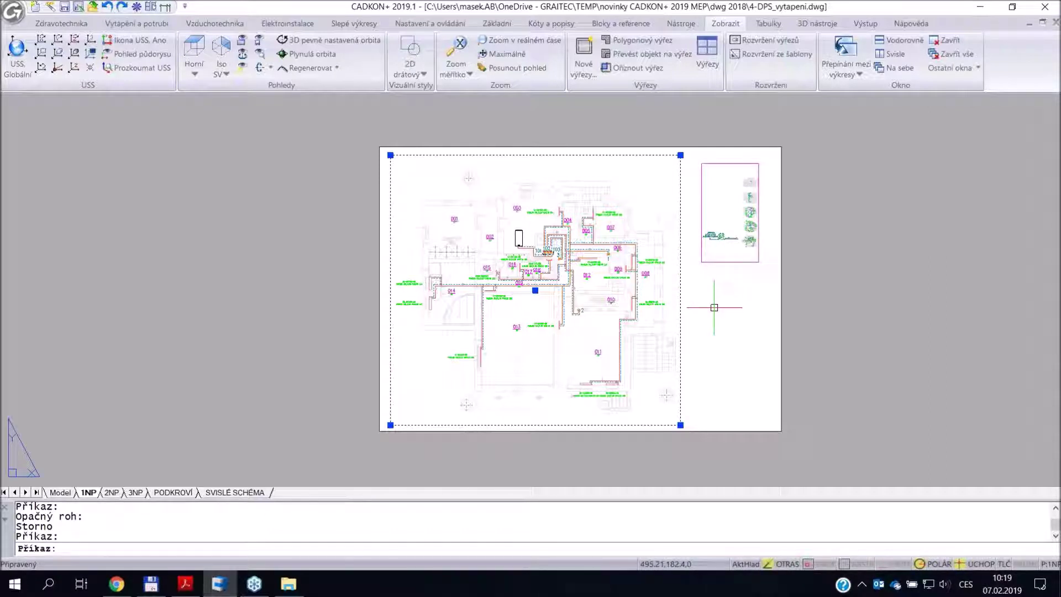
key(ctrl+1)
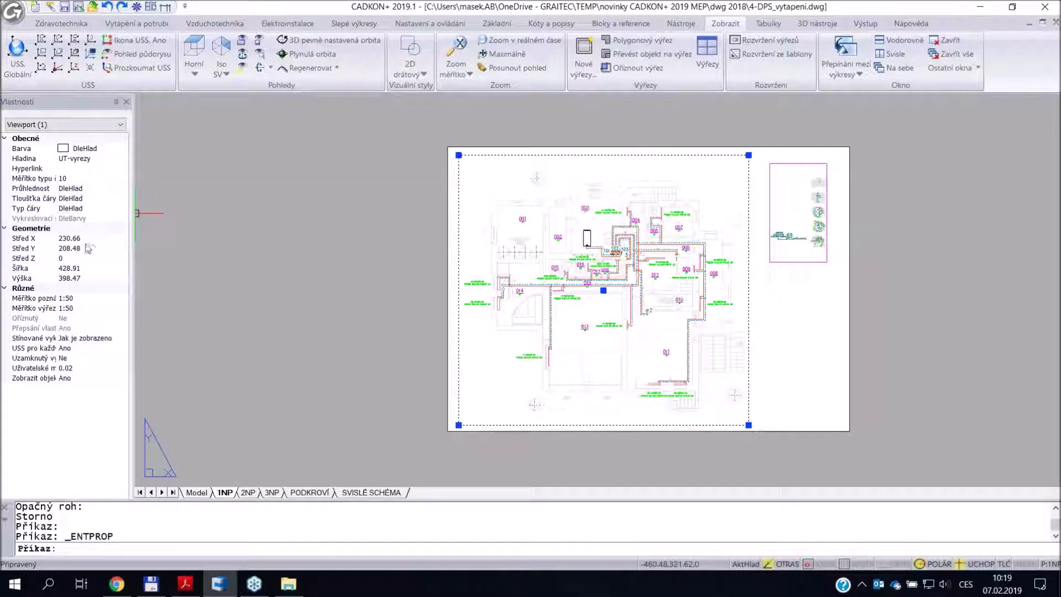
click(66, 358)
click(122, 358)
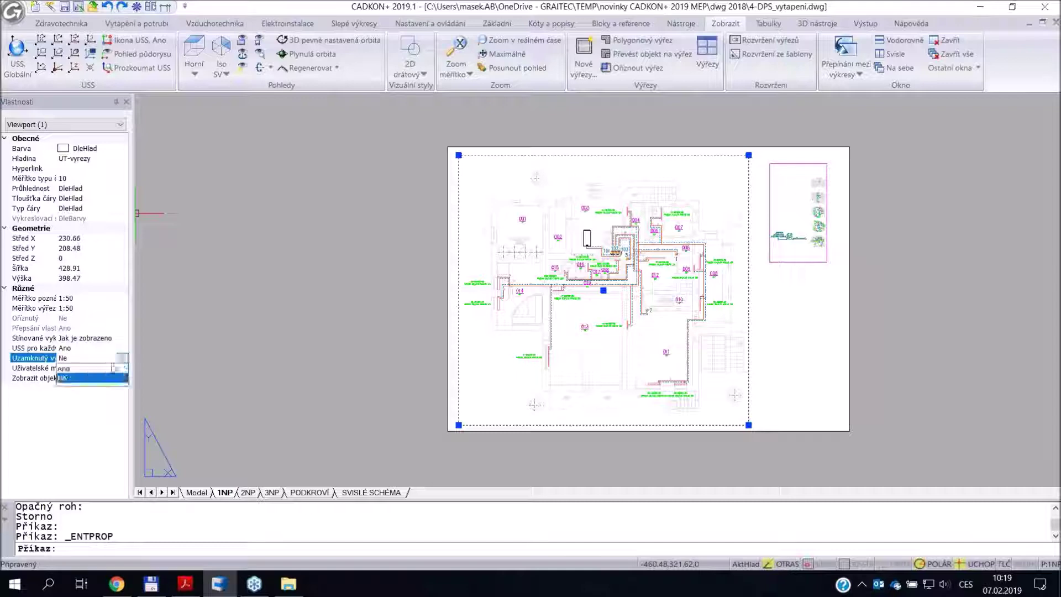
click(108, 368)
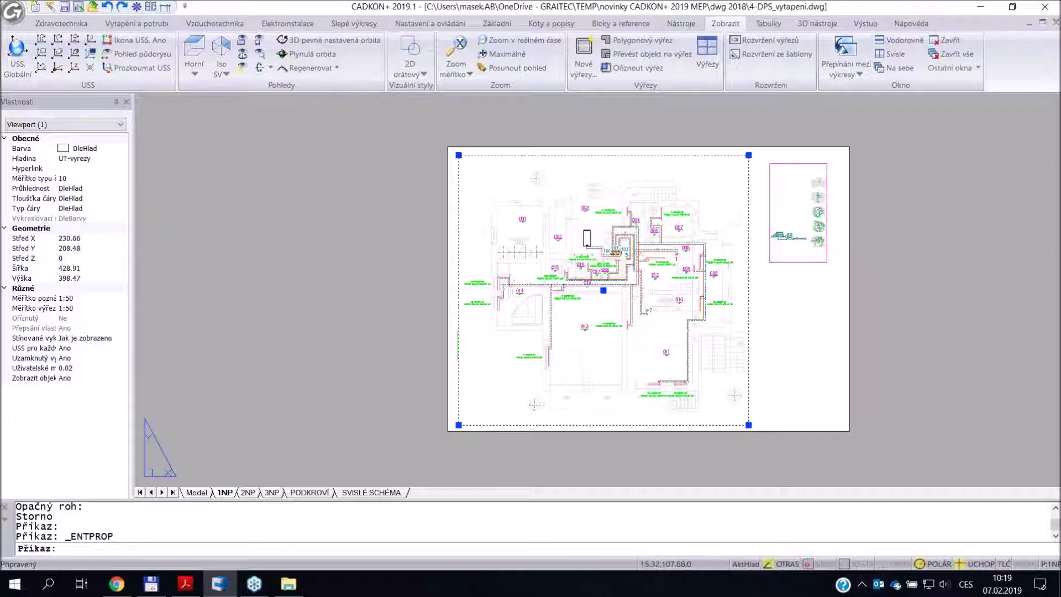
key(Escape)
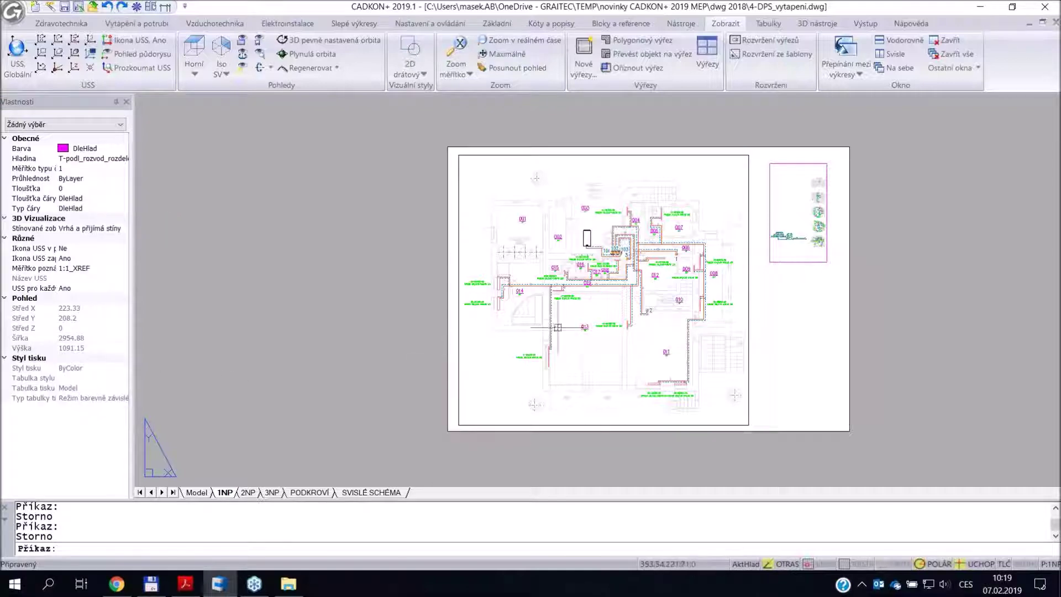
click(713, 238)
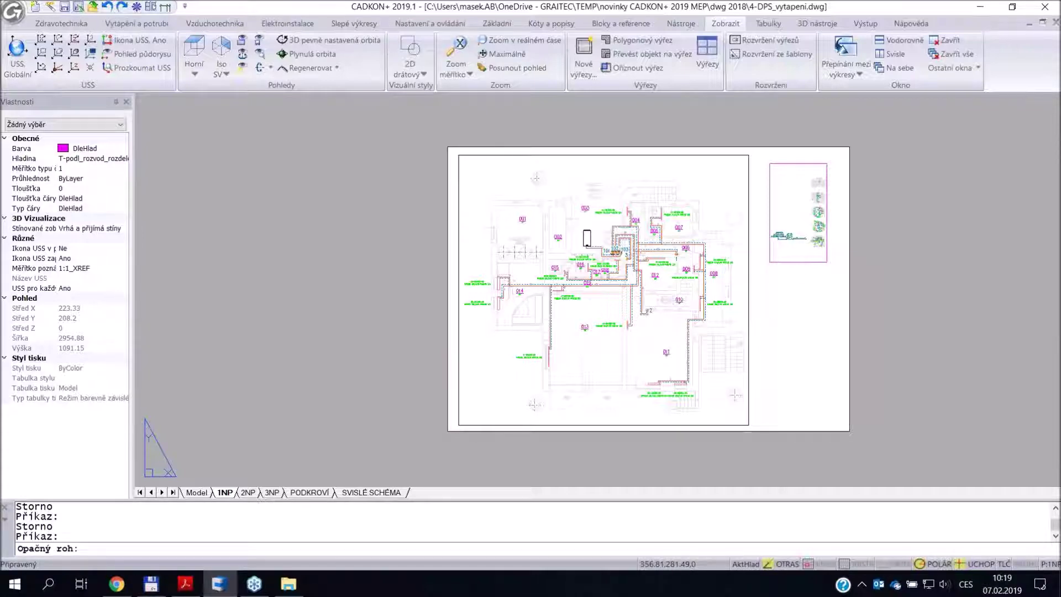
click(713, 237)
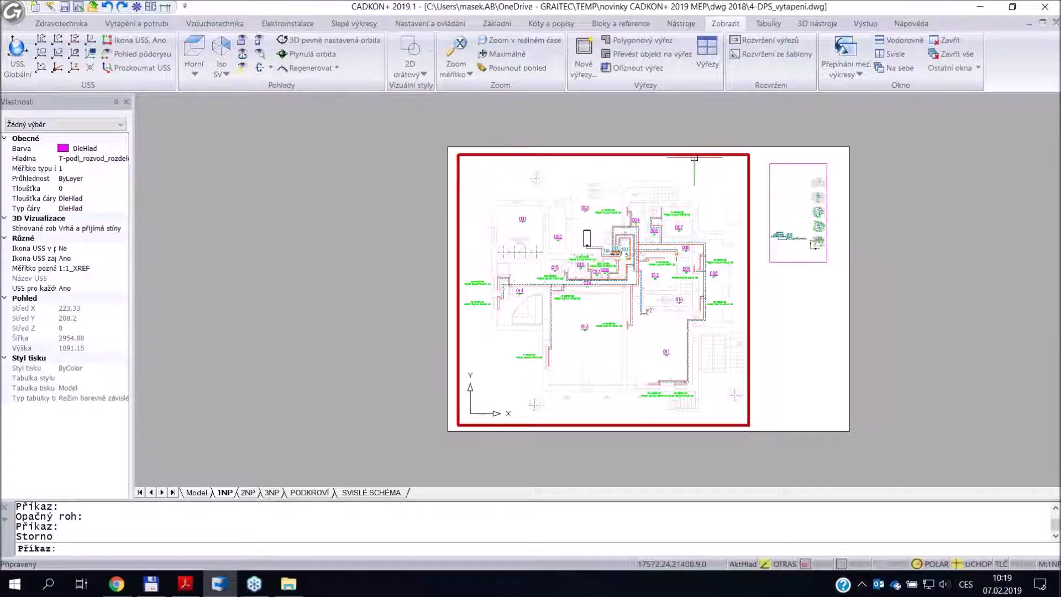
- Activate the small viewport and the locked floor plan viewport in turn, test zooming in each, and return to paper space
click(797, 214)
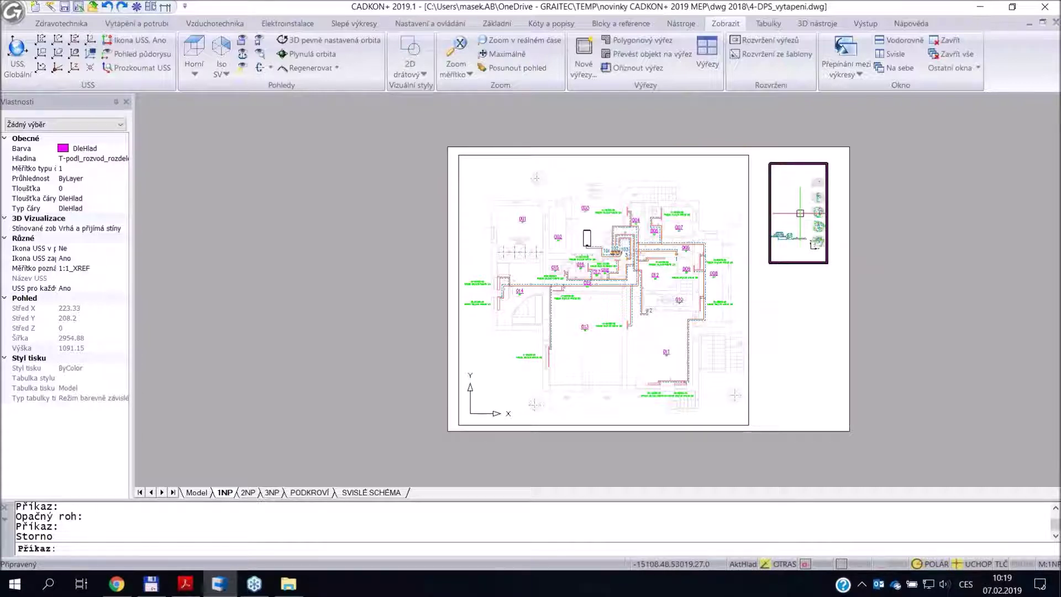
scroll(811, 205, down, 3)
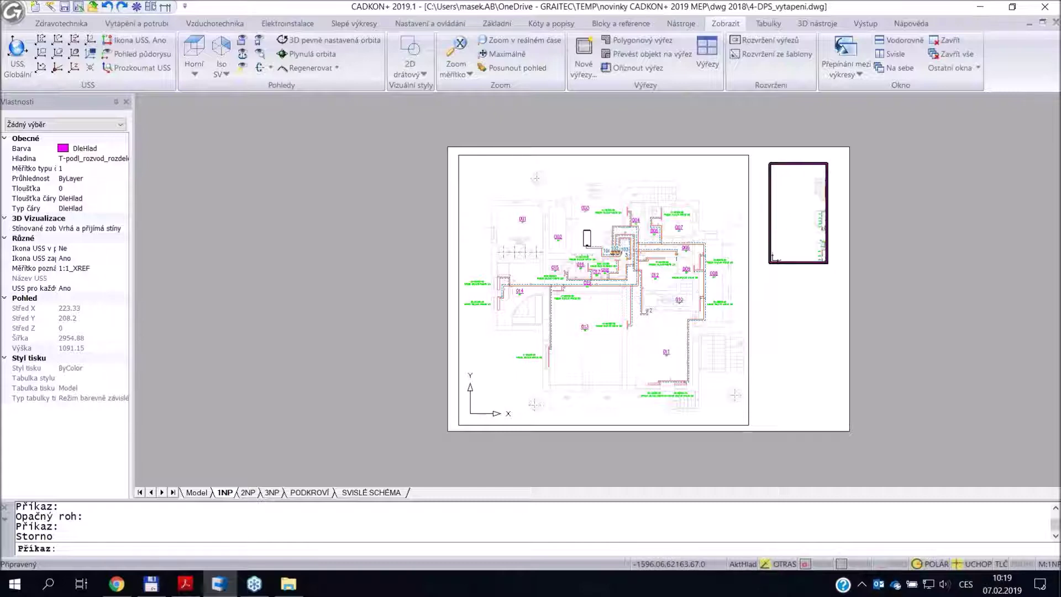
click(712, 215)
scroll(650, 287, up, 5)
scroll(649, 287, down, 5)
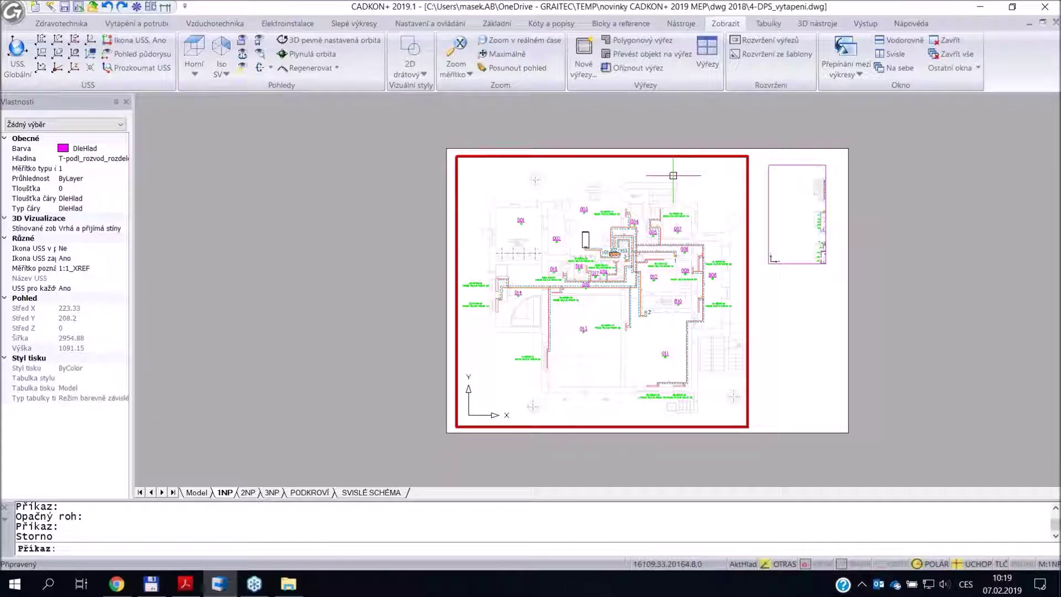
double_click(778, 301)
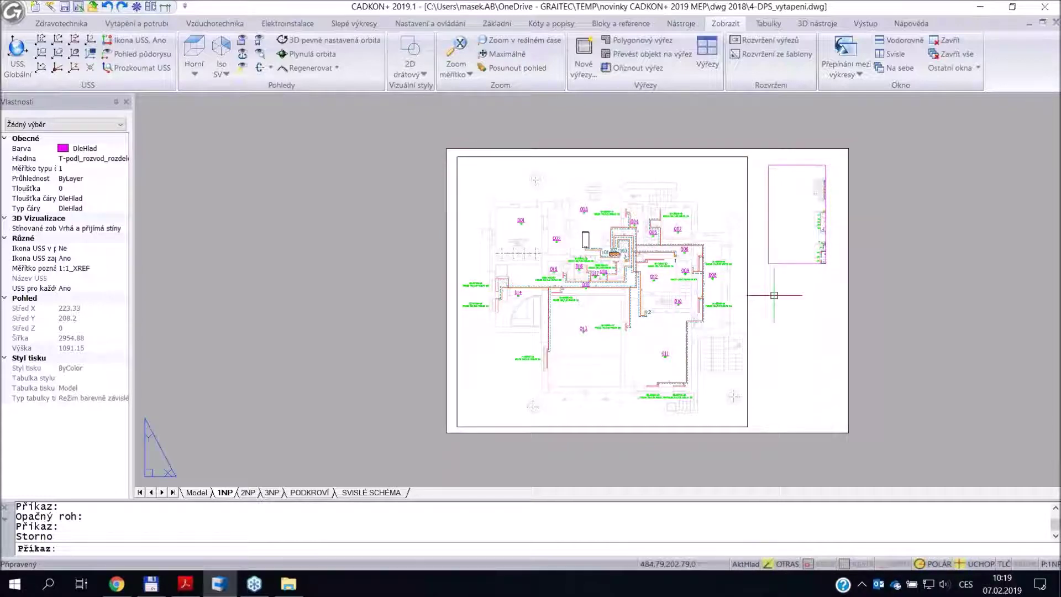
- Switch to the news PDF and read the rest of the Ostatní list on page 8, down to the ARIAL text style item
key(alt+Tab)
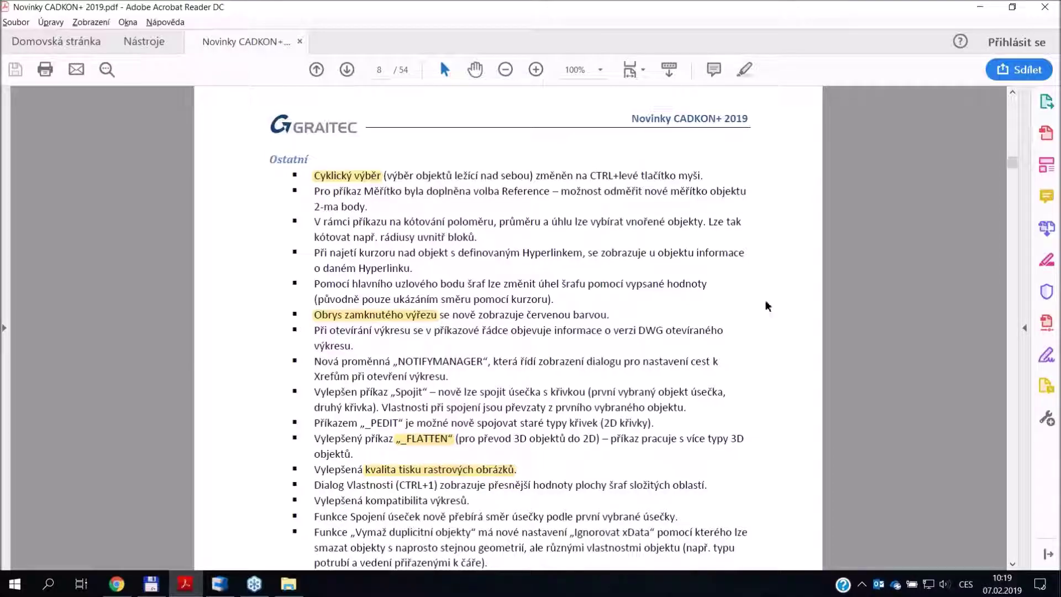
scroll(563, 341, down, 1)
scroll(563, 341, down, 3)
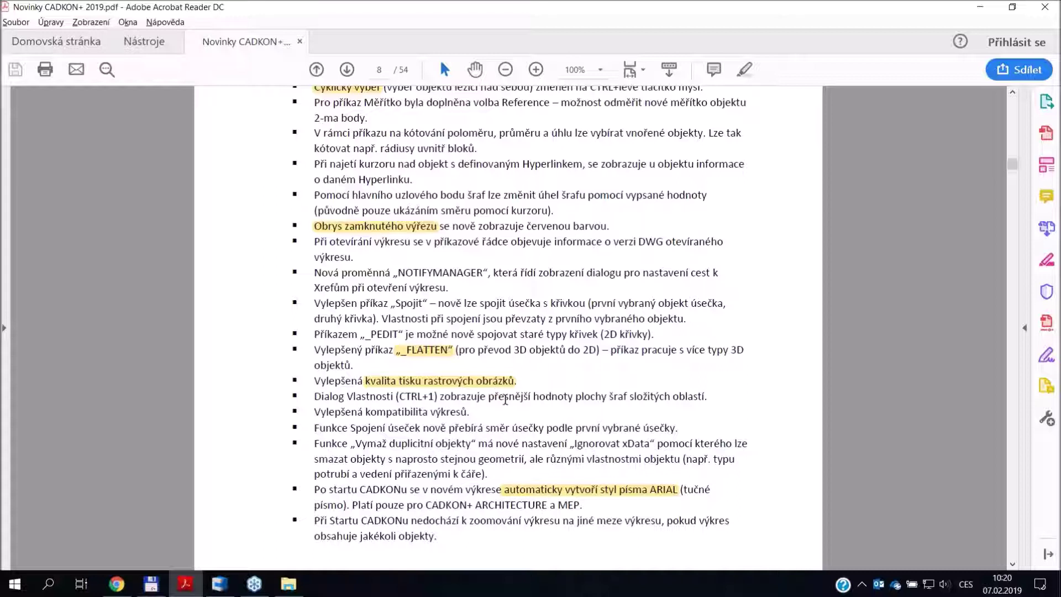
scroll(514, 471, down, 1)
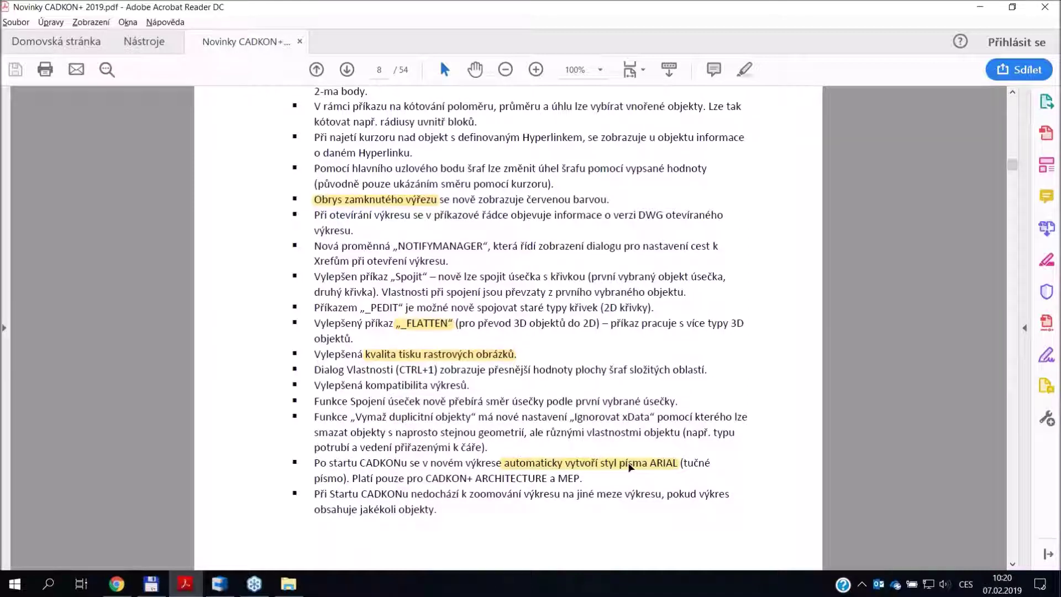
- Return to CADKON+ and initialize Drawing1 for Zdravotechnika in millimetres at scale 1:50 with the ZTI-zdravotechnika layer setting
key(alt+Tab)
key(Tab)
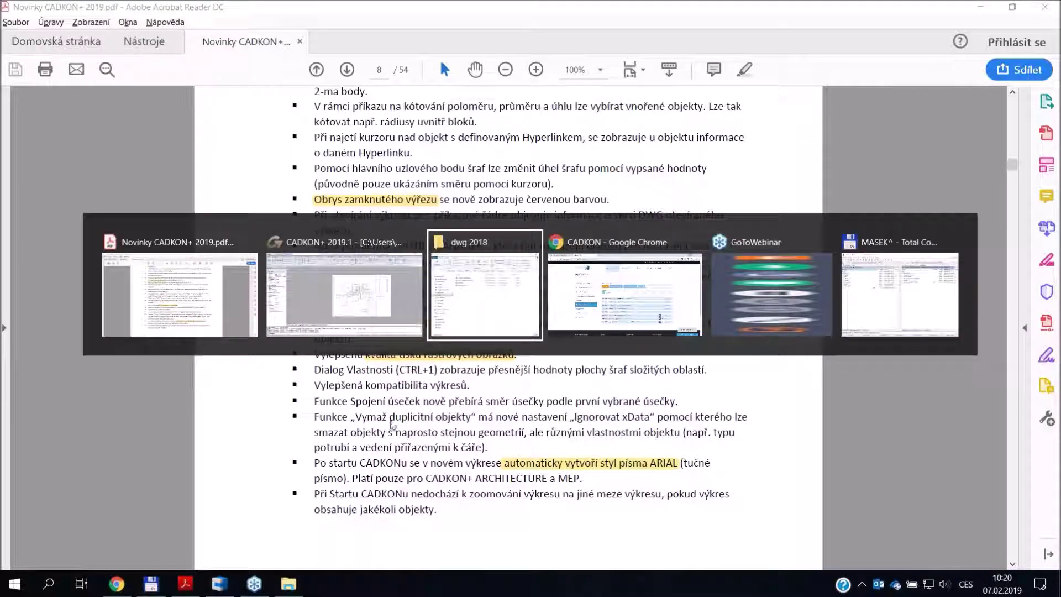
key(Escape)
key(alt+Tab)
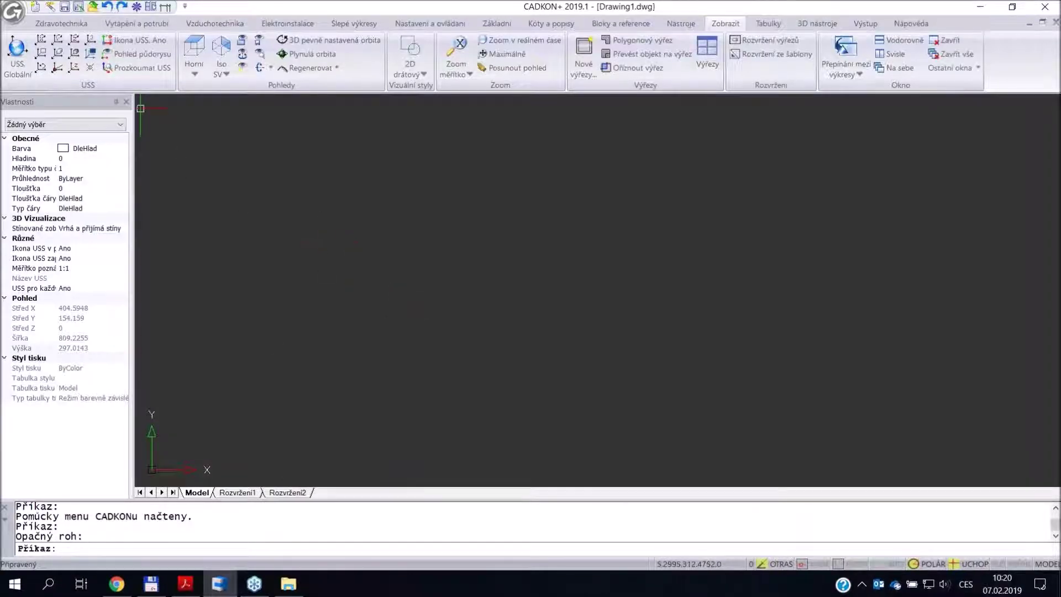
click(61, 23)
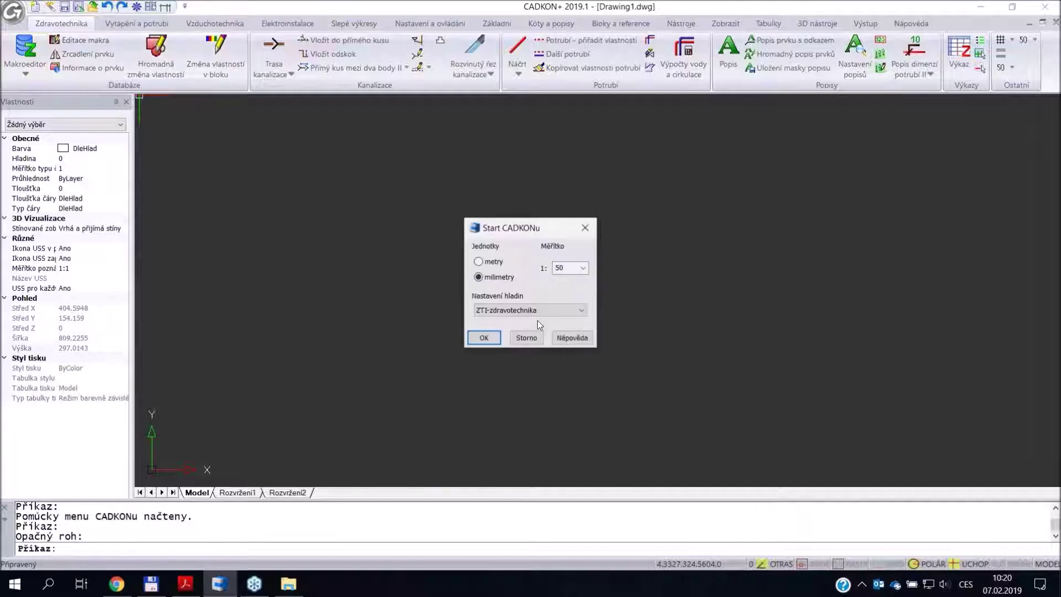
click(485, 338)
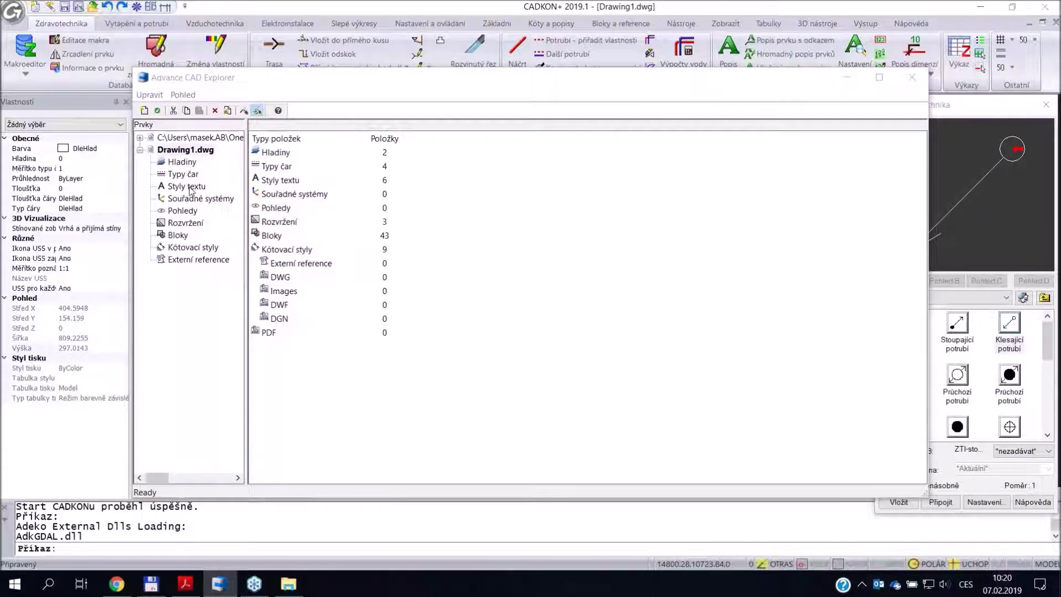
- Examine the ARIAL entry among Drawing1's text styles in the CAD Explorer and close the explorer
click(187, 186)
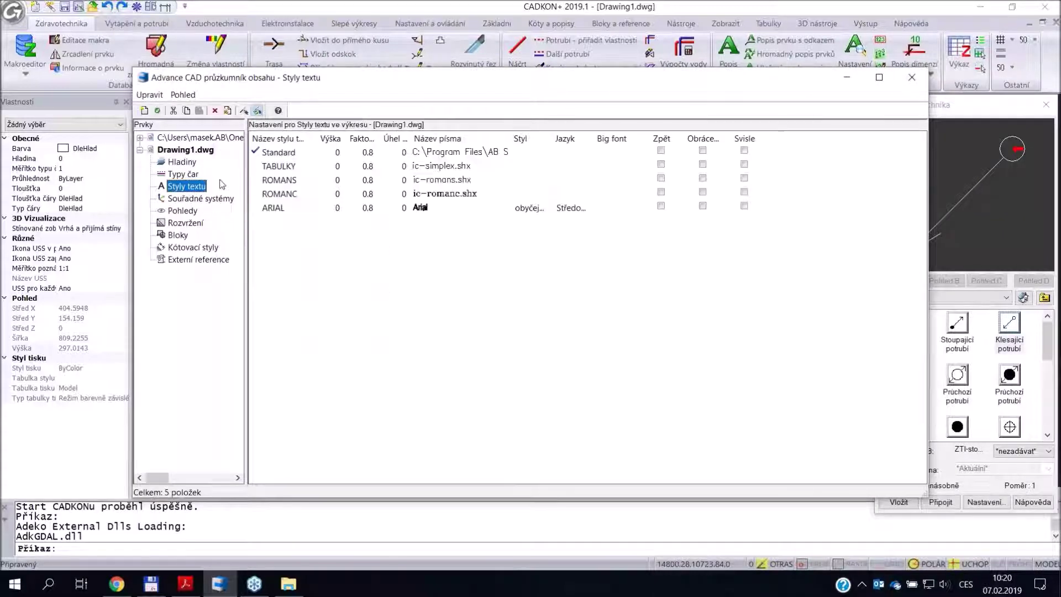
click(276, 210)
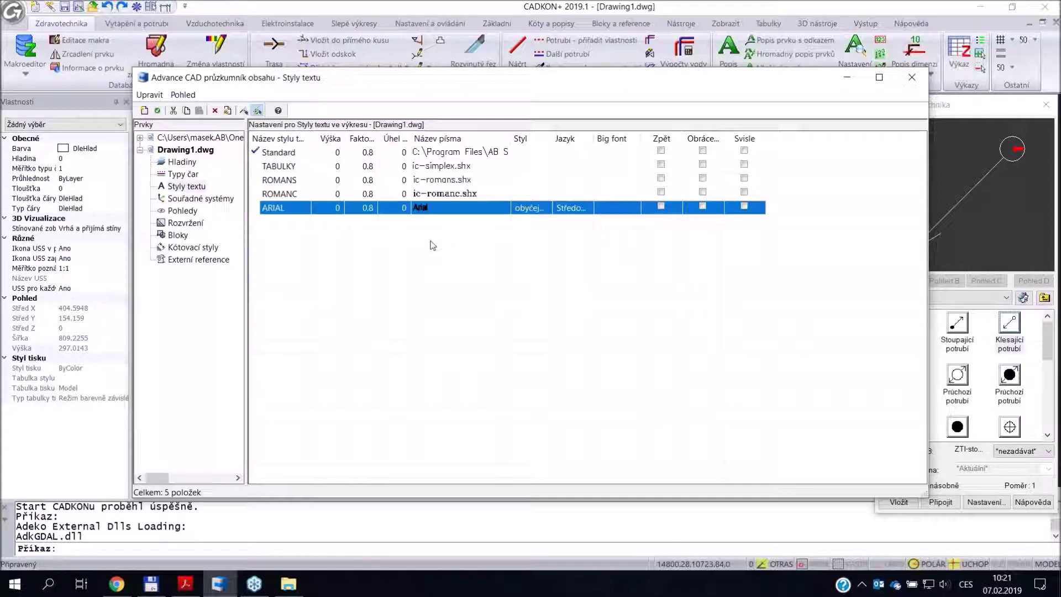
click(914, 83)
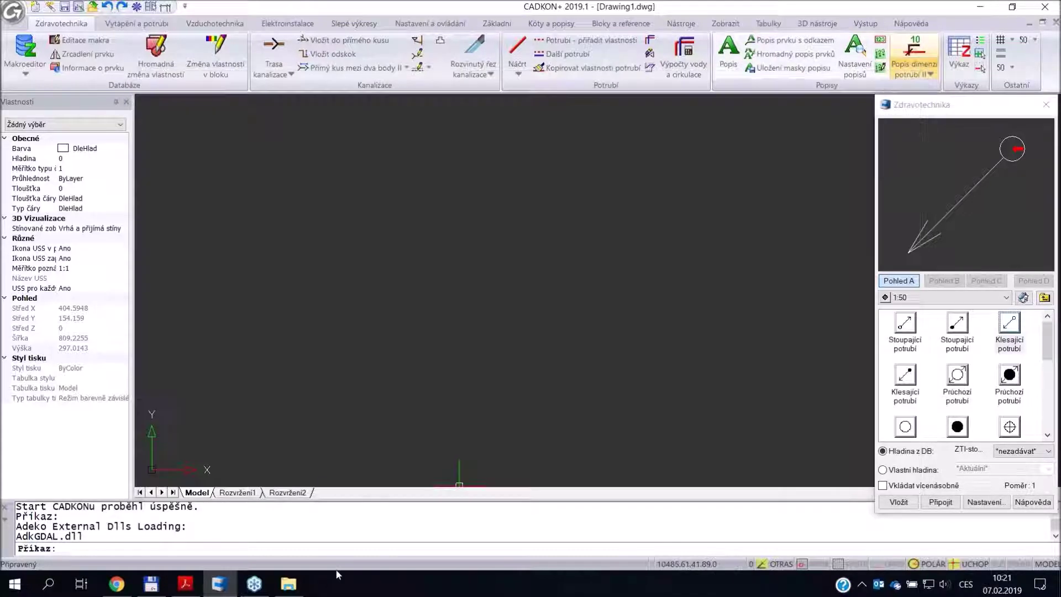
- Switch back to the news PDF, move past the Ostatní list to page 9, and fit one whole page in view
click(189, 587)
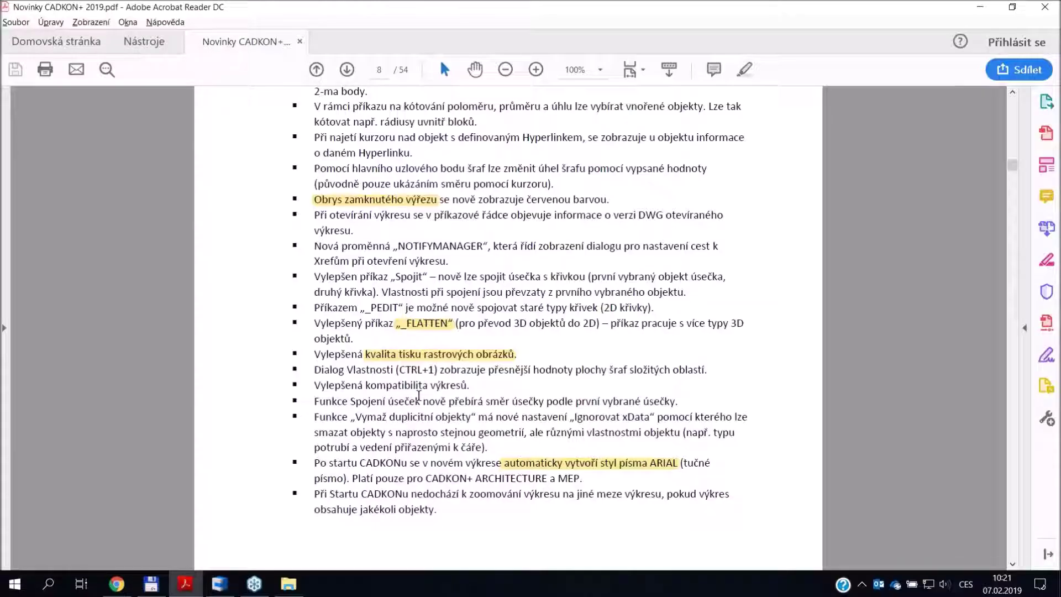
scroll(418, 396, down, 3)
scroll(419, 396, down, 10)
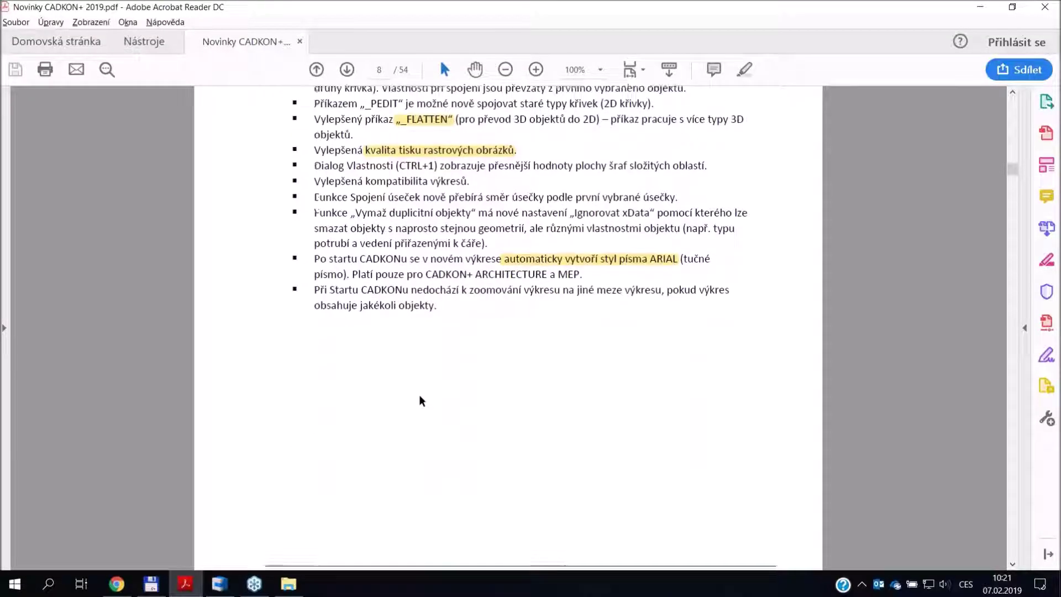
click(641, 71)
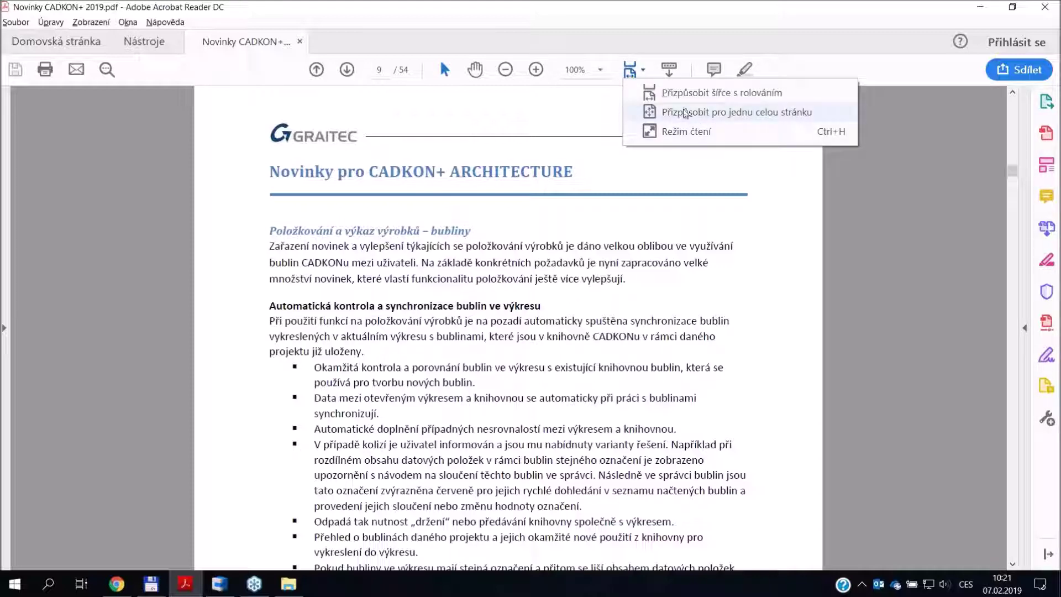
click(686, 112)
- Go to the CADKON+ MEP chapter on page 28 and enlarge the Výpočty teplé, studené vody a cirkulace section to 125%
scroll(563, 315, down, 10)
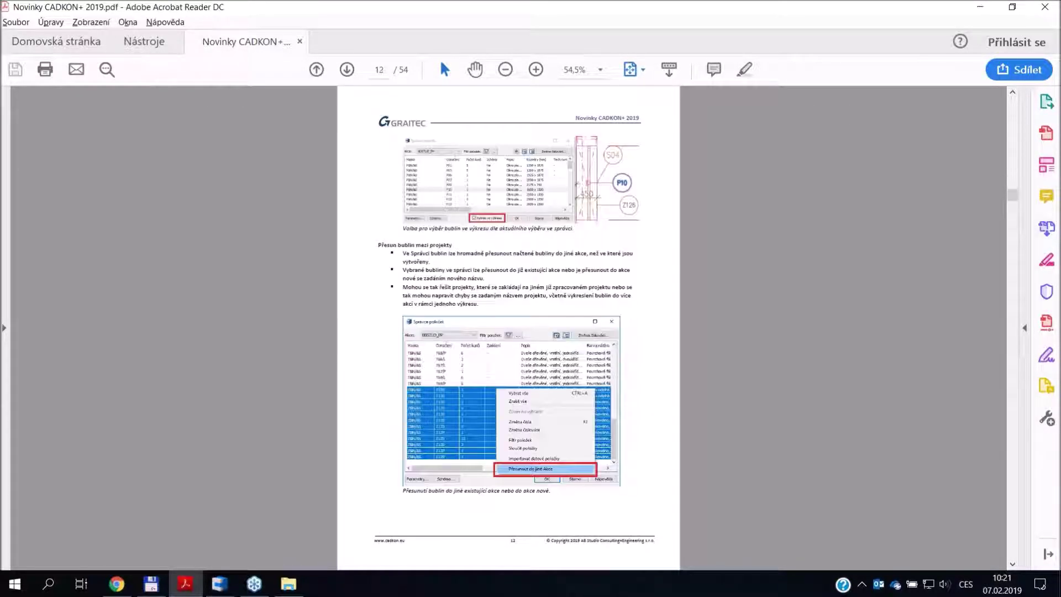
scroll(509, 326, down, 5)
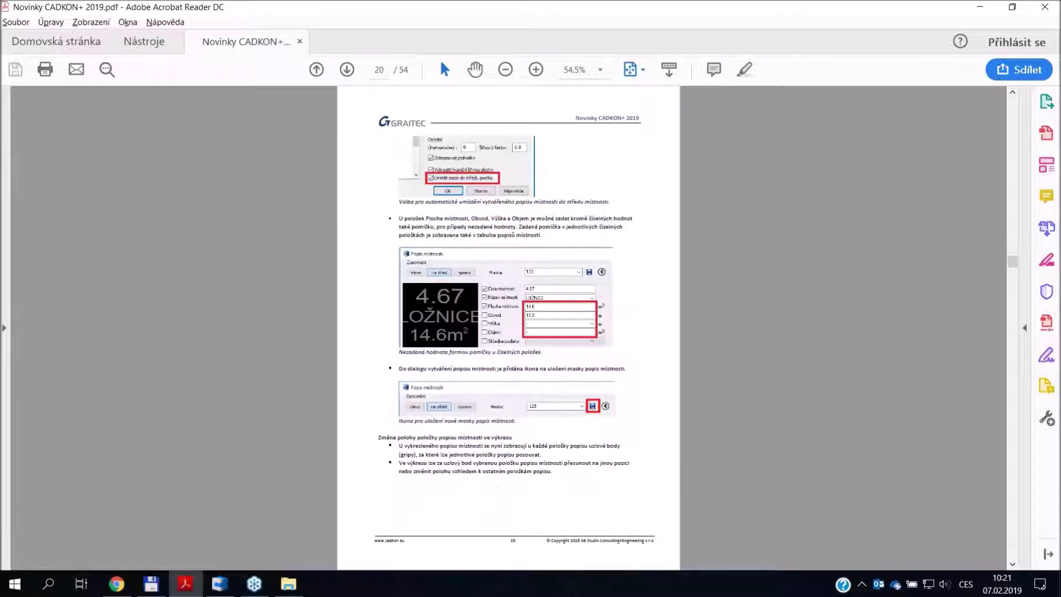
scroll(508, 326, down, 5)
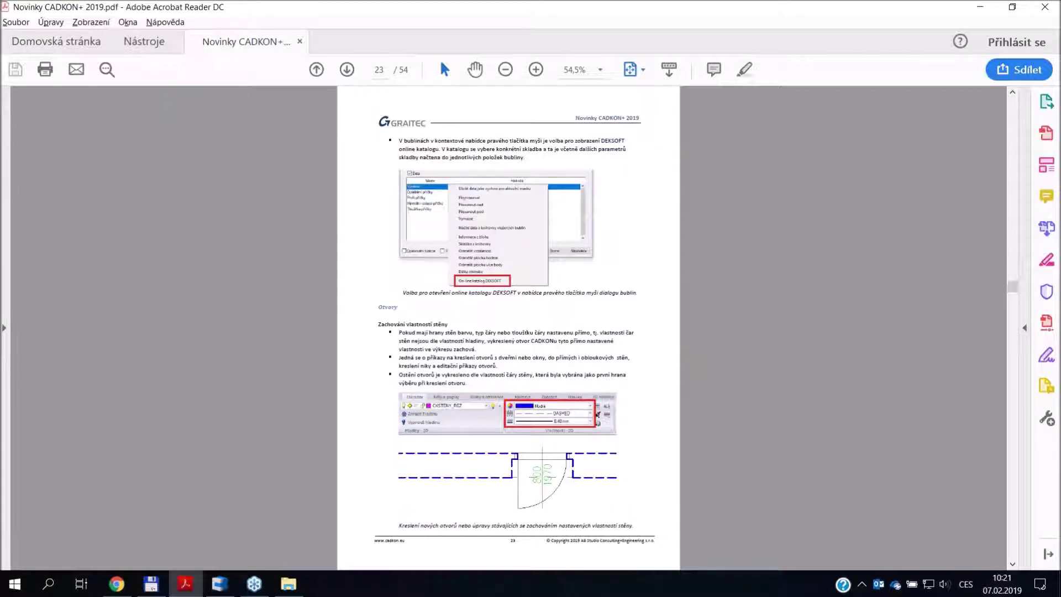
scroll(509, 326, down, 3)
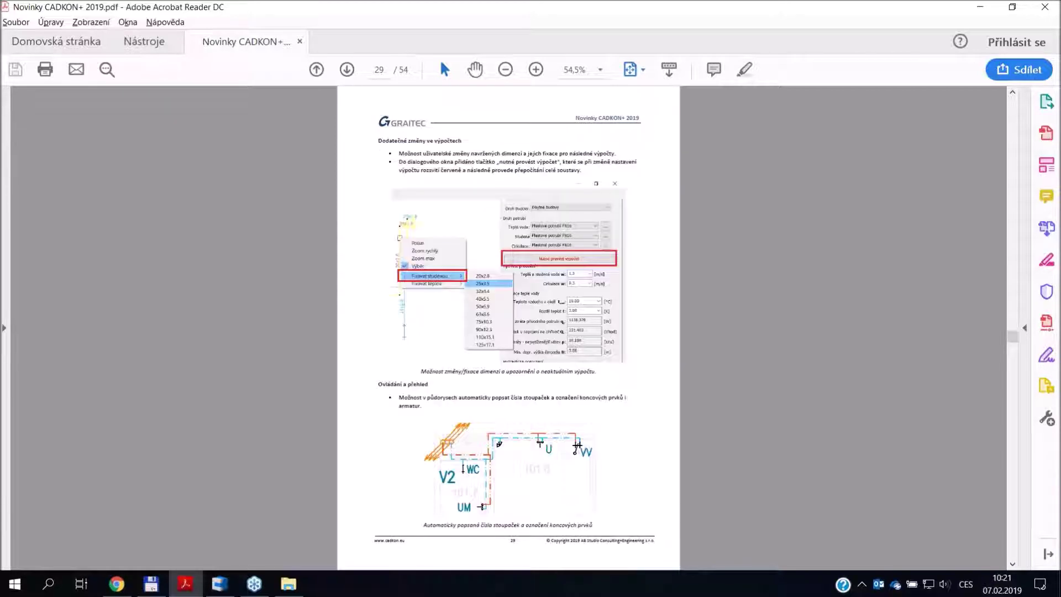
scroll(508, 326, up, 1)
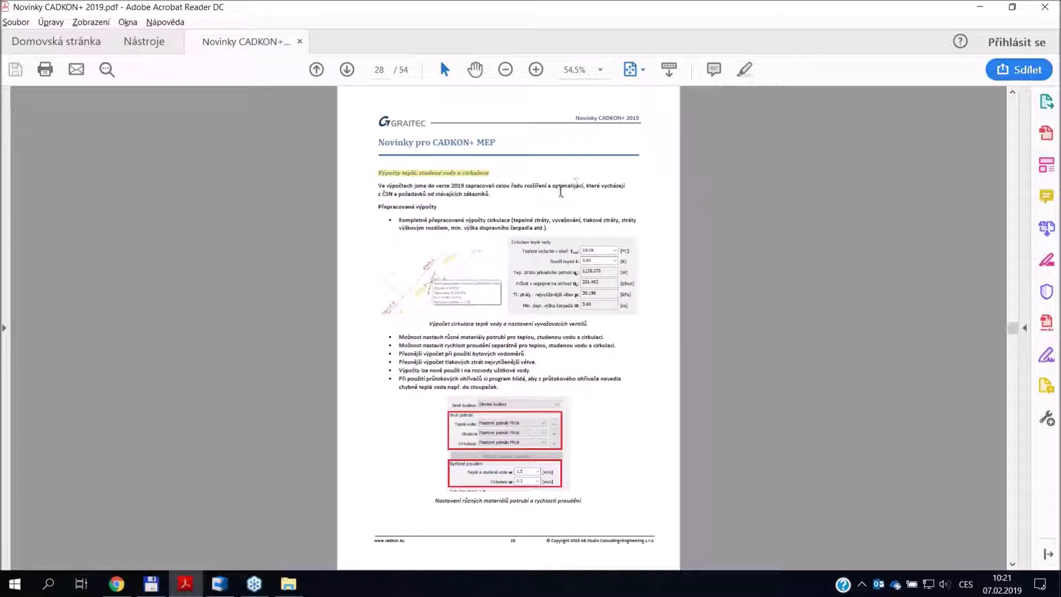
ctrl+scroll(500, 227, up, 4)
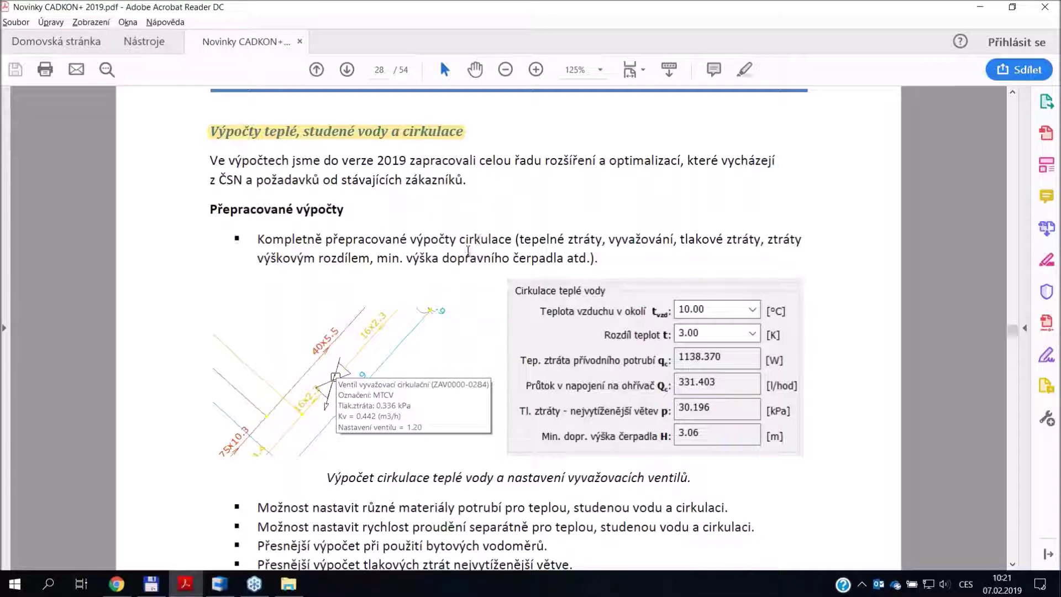
- Open voda-vyvazeni.dwg from the voda folder in CADKON+ and locate the balancing valve beside riser V8 in the 1PP plan
click(219, 586)
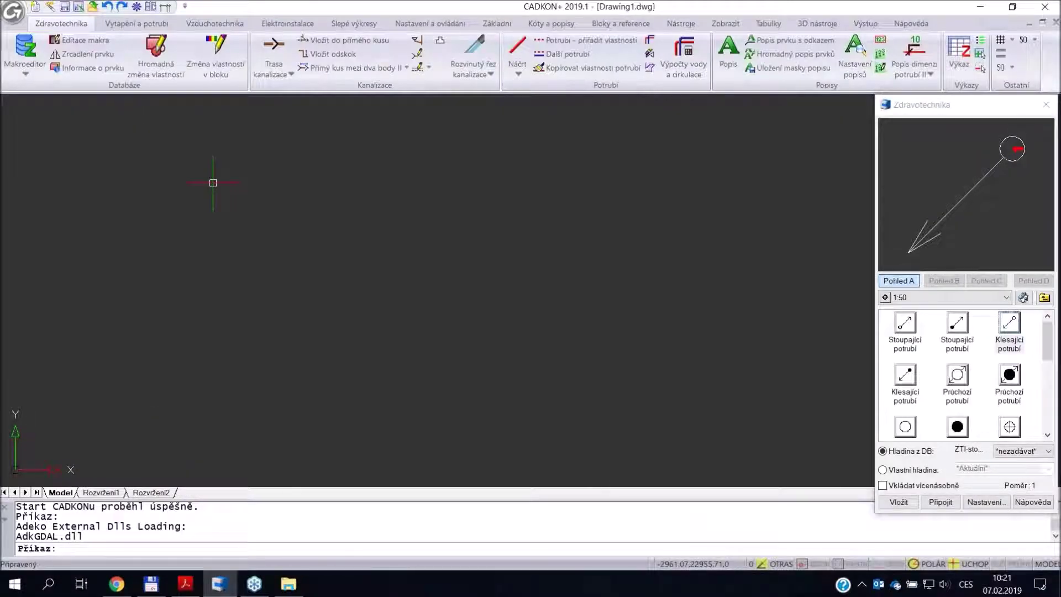
key(ctrl+o)
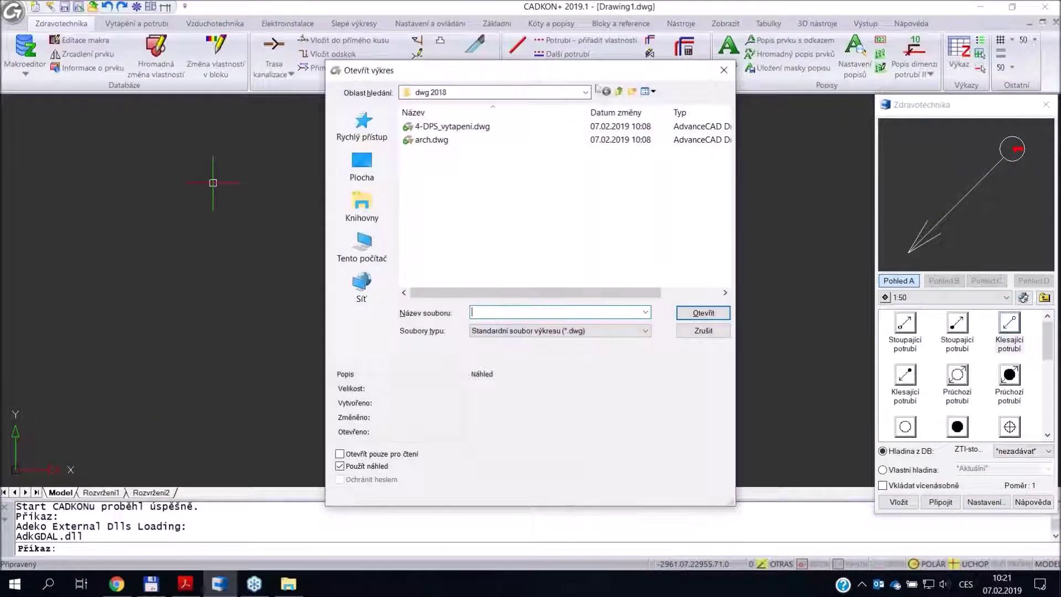
click(618, 93)
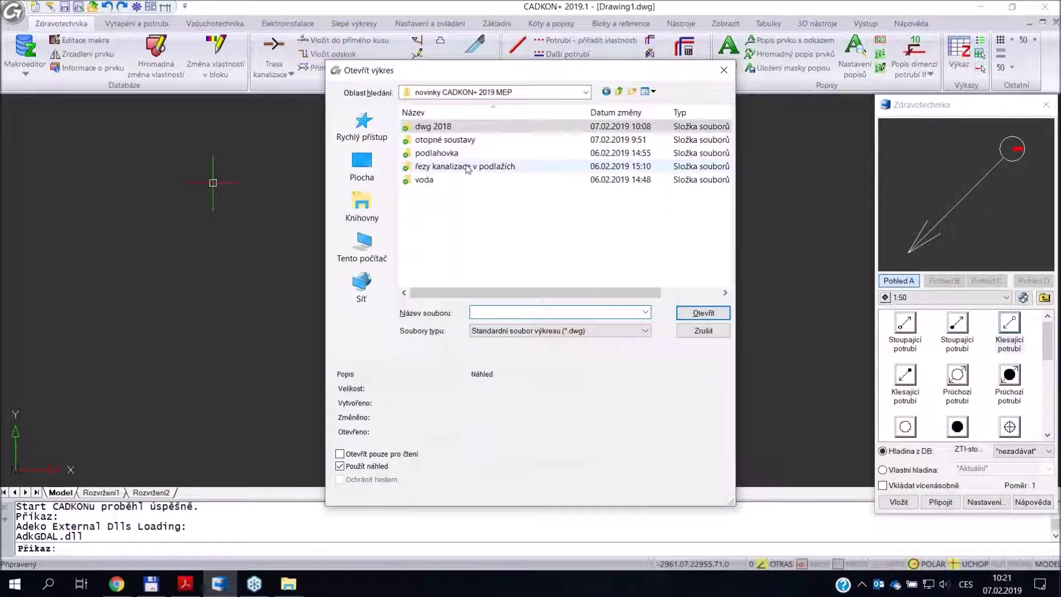
double_click(432, 180)
double_click(439, 139)
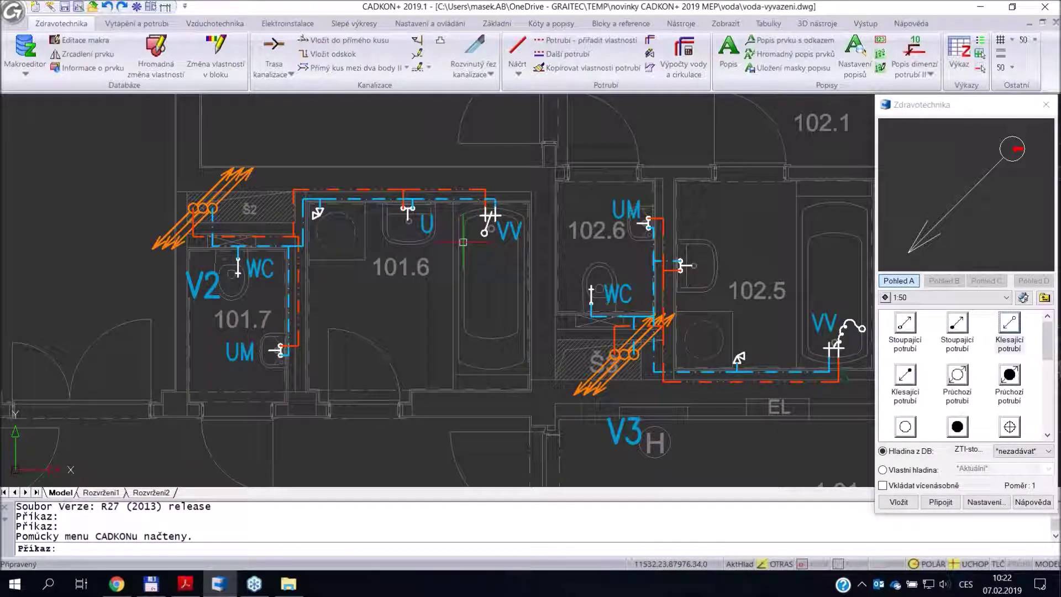
scroll(463, 242, down, 6)
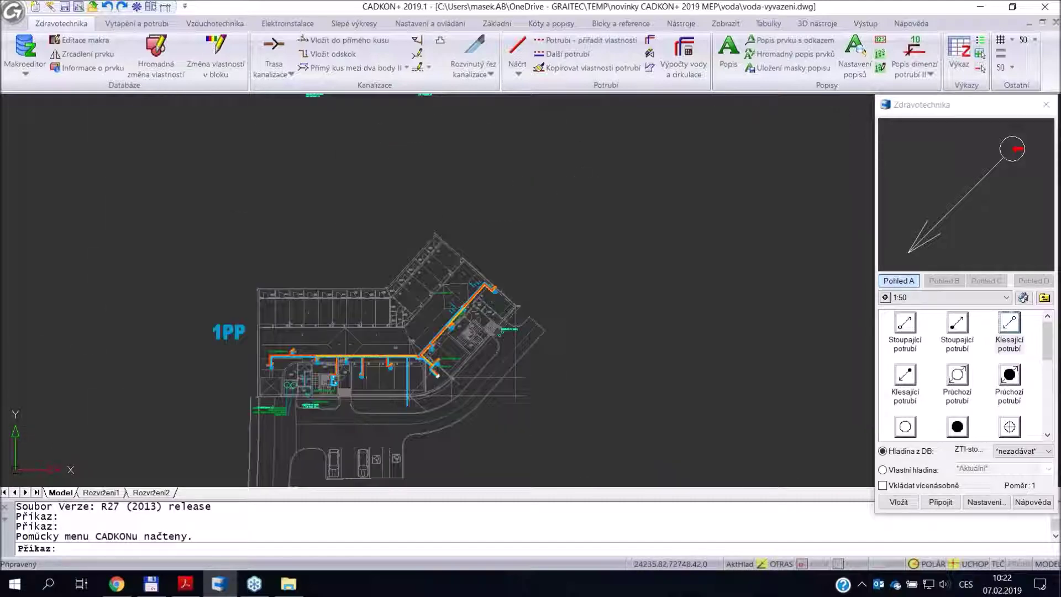
scroll(434, 374, down, 2)
scroll(434, 374, up, 10)
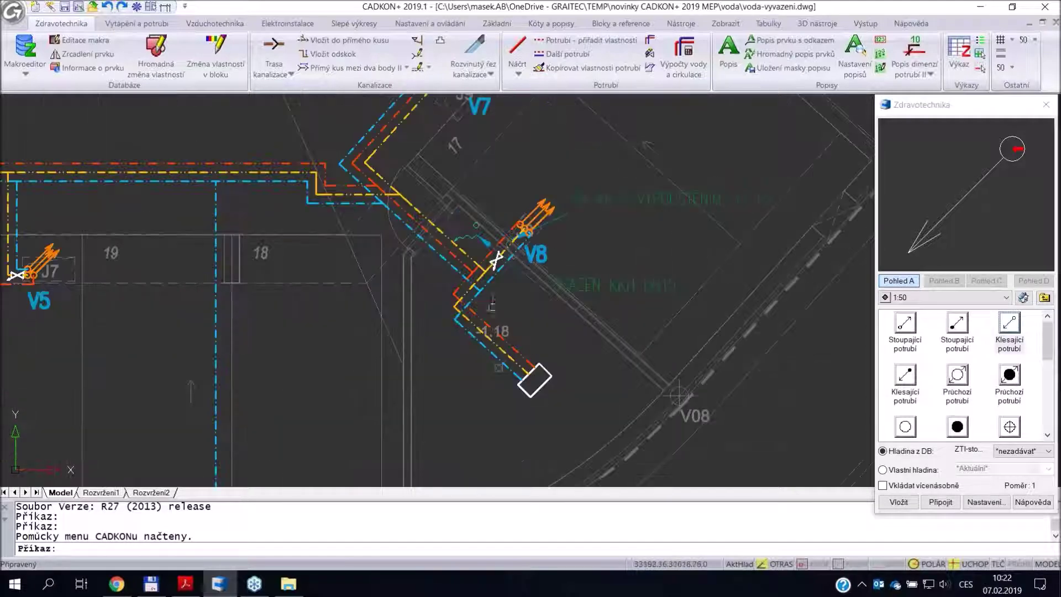
scroll(498, 285, up, 5)
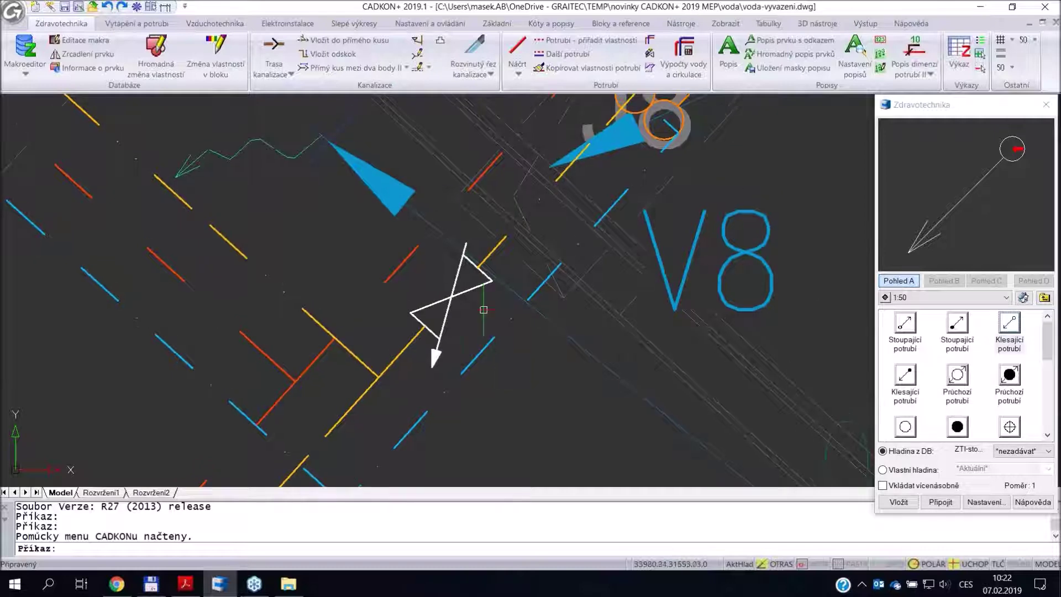
- Select the valve symbol with the diagonal arrow from the Armatury group of the Zdravotechnika library, matching the valve at V8
click(1009, 326)
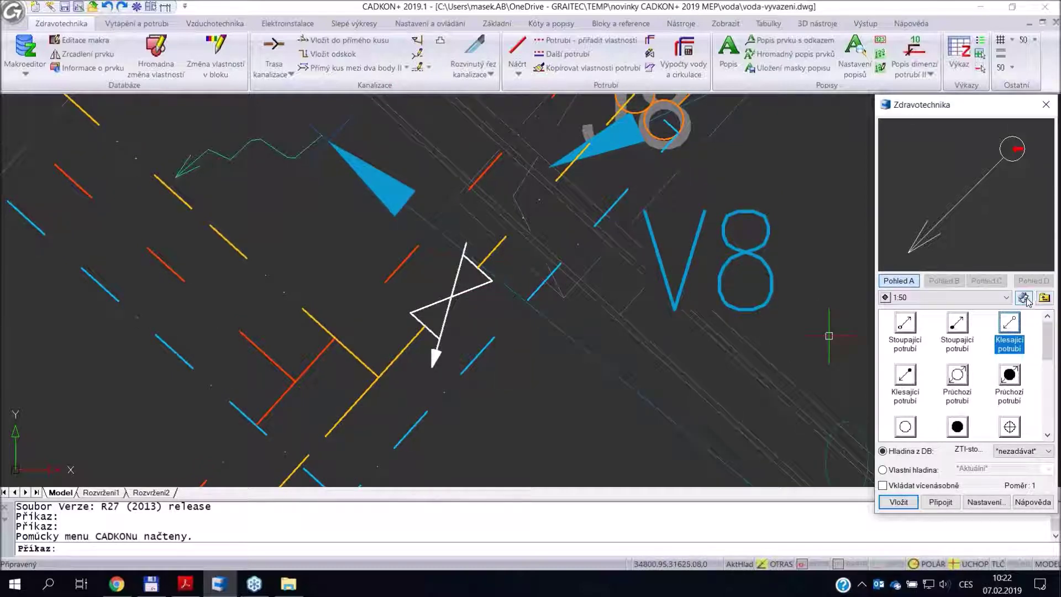
click(1024, 298)
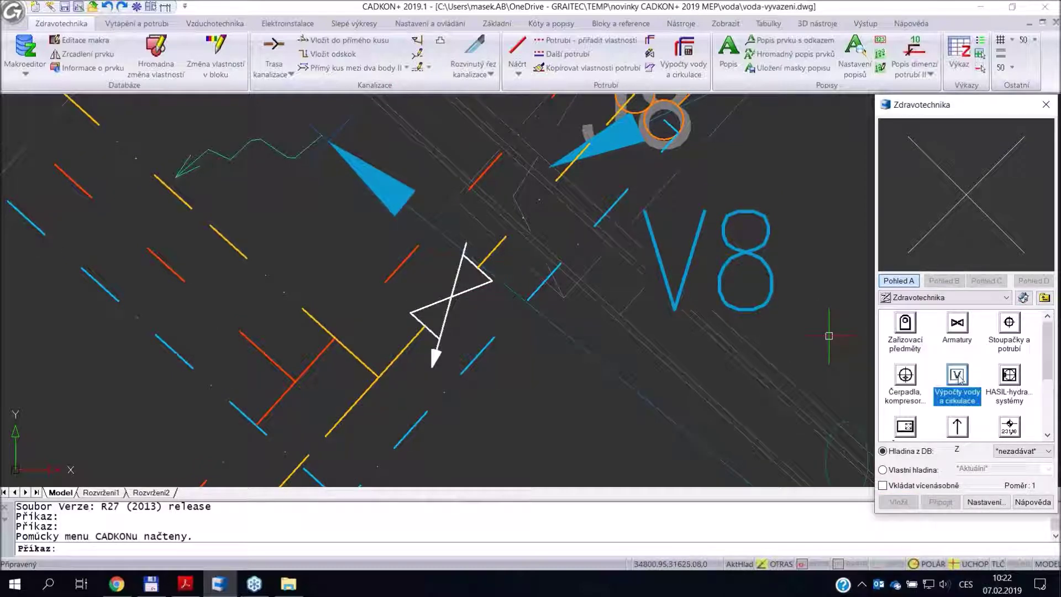
double_click(962, 327)
scroll(964, 370, down, 2)
scroll(966, 380, down, 3)
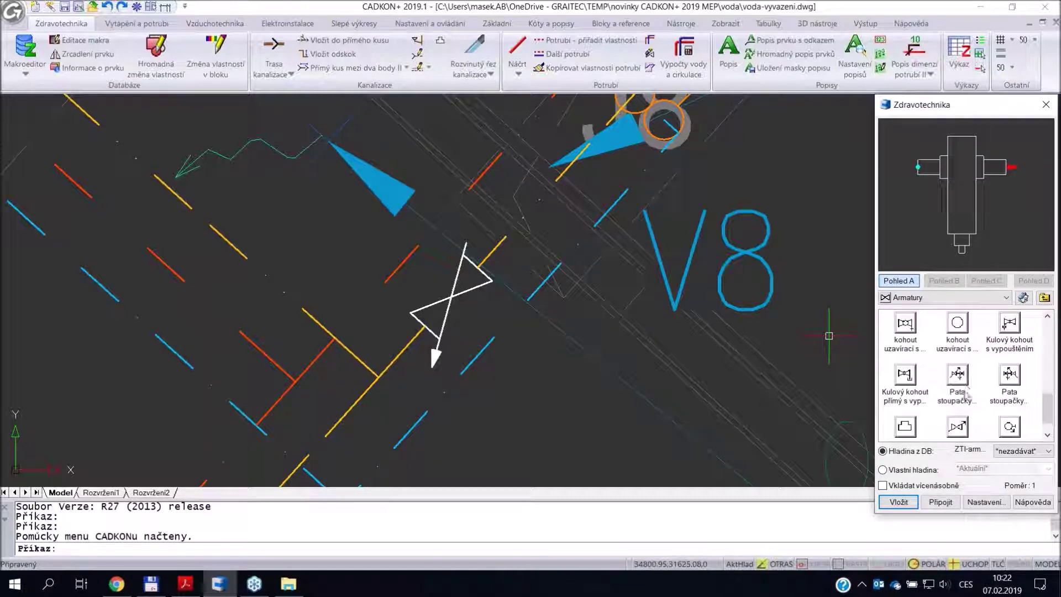
click(958, 427)
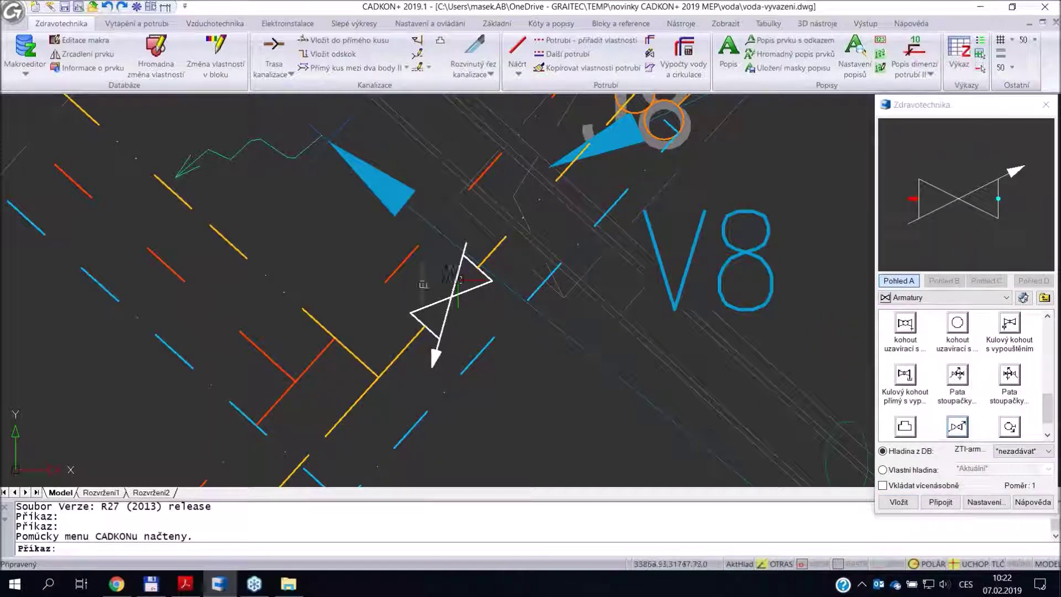
click(940, 501)
scroll(453, 326, down, 5)
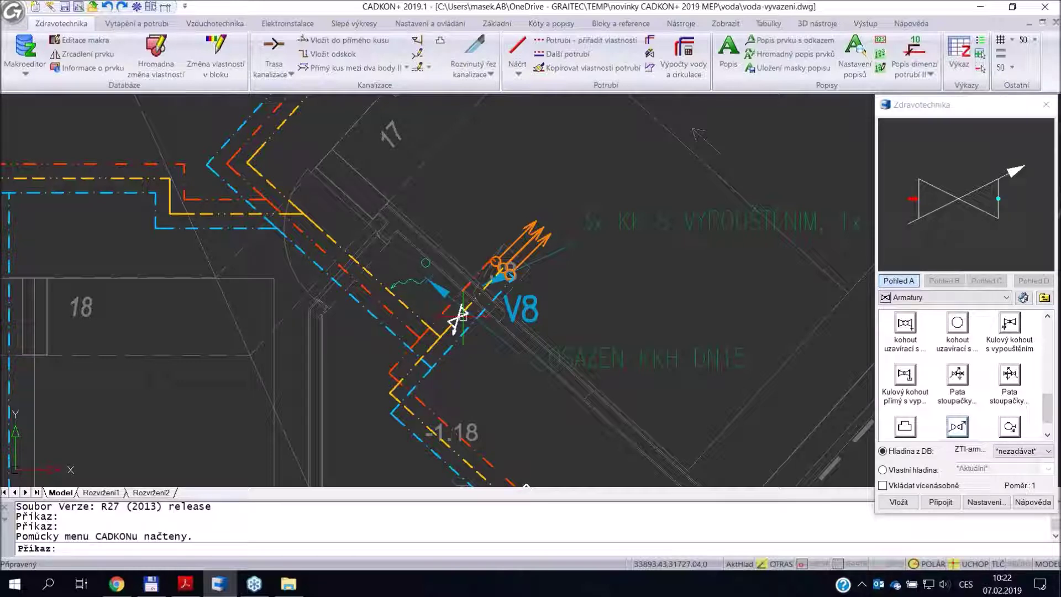
- Close the Zdravotechnika library and start the water and circulation calculation on the piping of all five floor plans
click(886, 105)
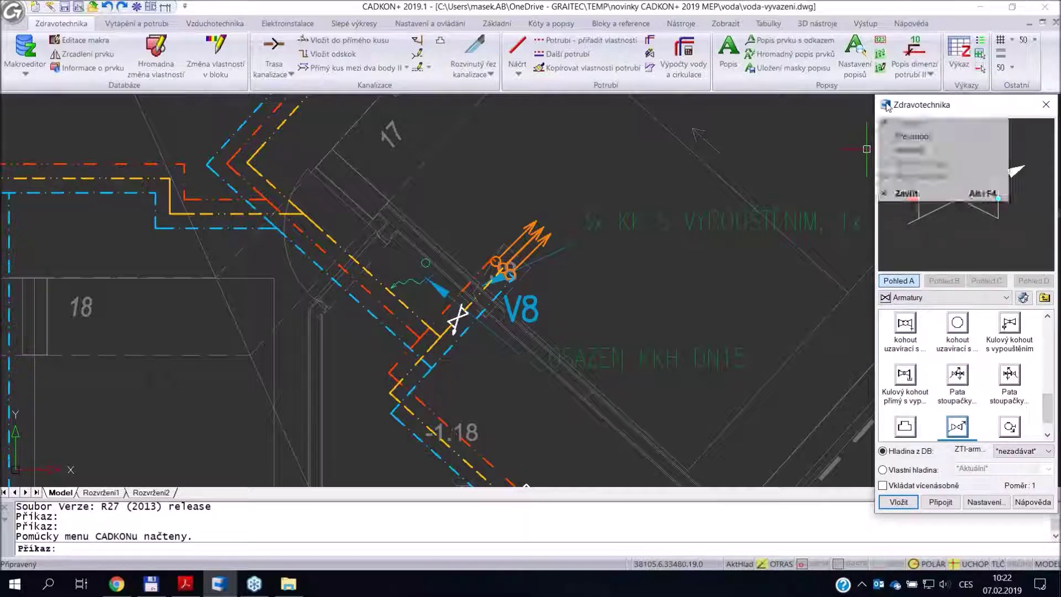
click(895, 194)
scroll(641, 258, down, 3)
scroll(641, 257, down, 8)
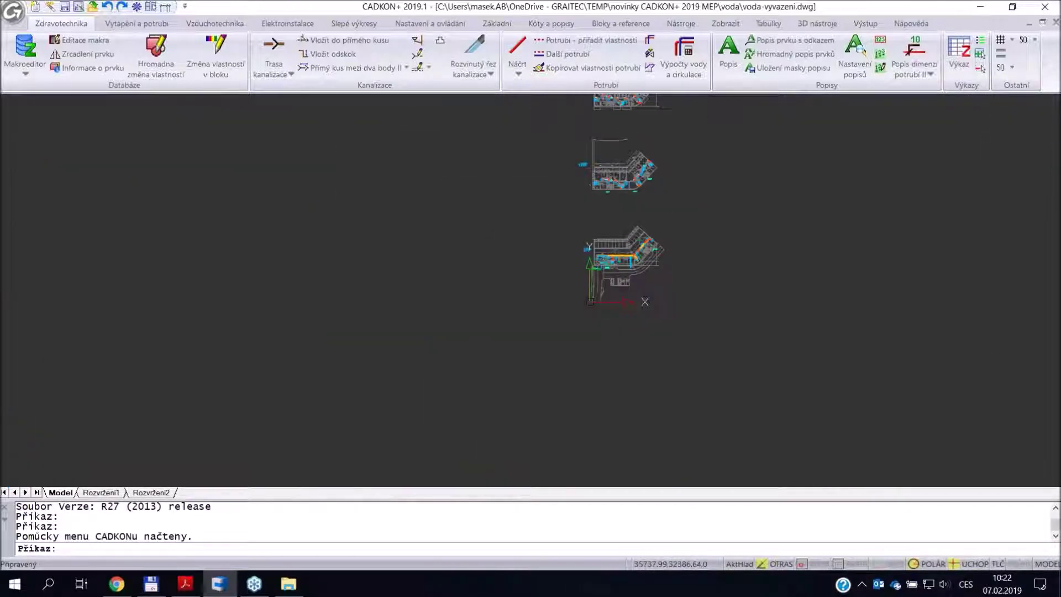
middle_drag(598, 289, 590, 301)
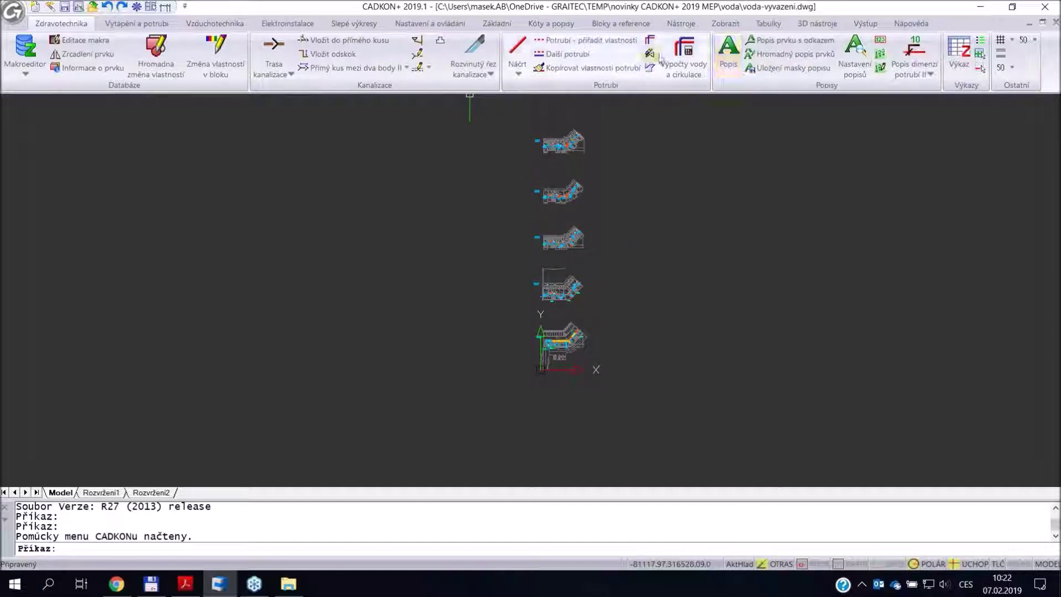
click(684, 55)
click(628, 379)
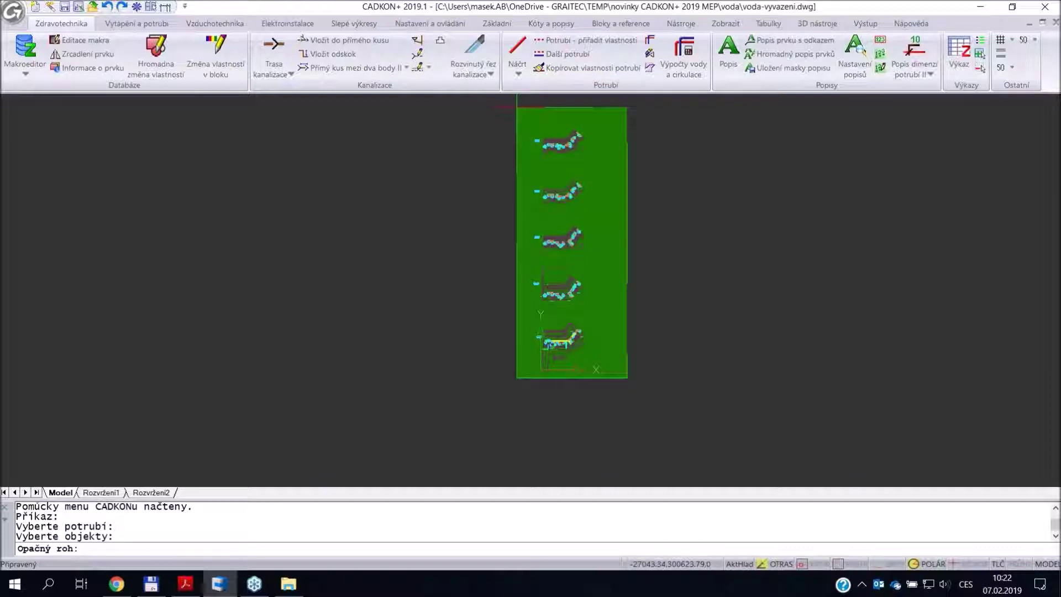
click(517, 107)
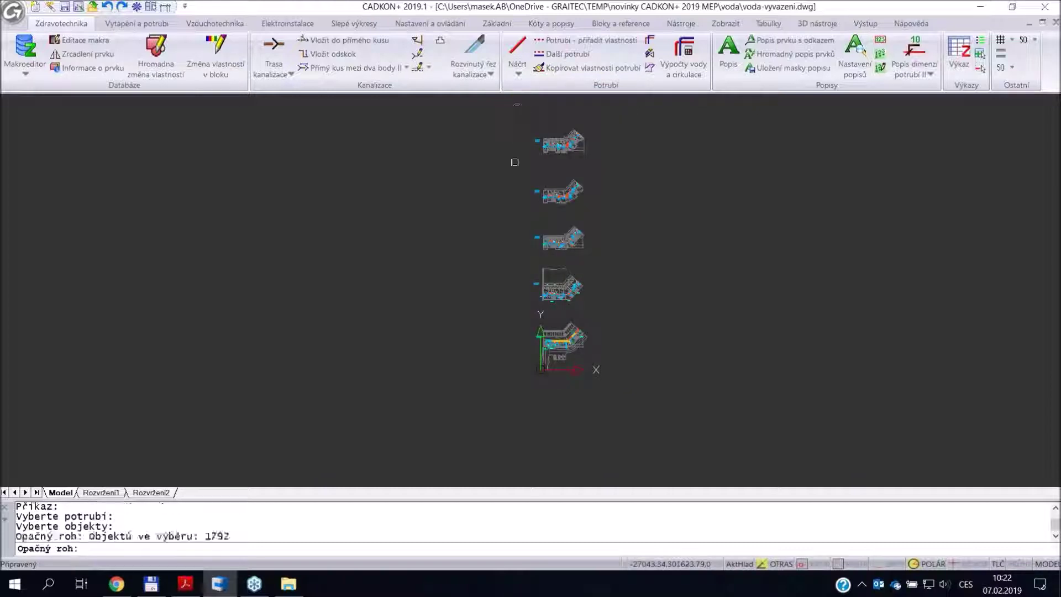
key(Return)
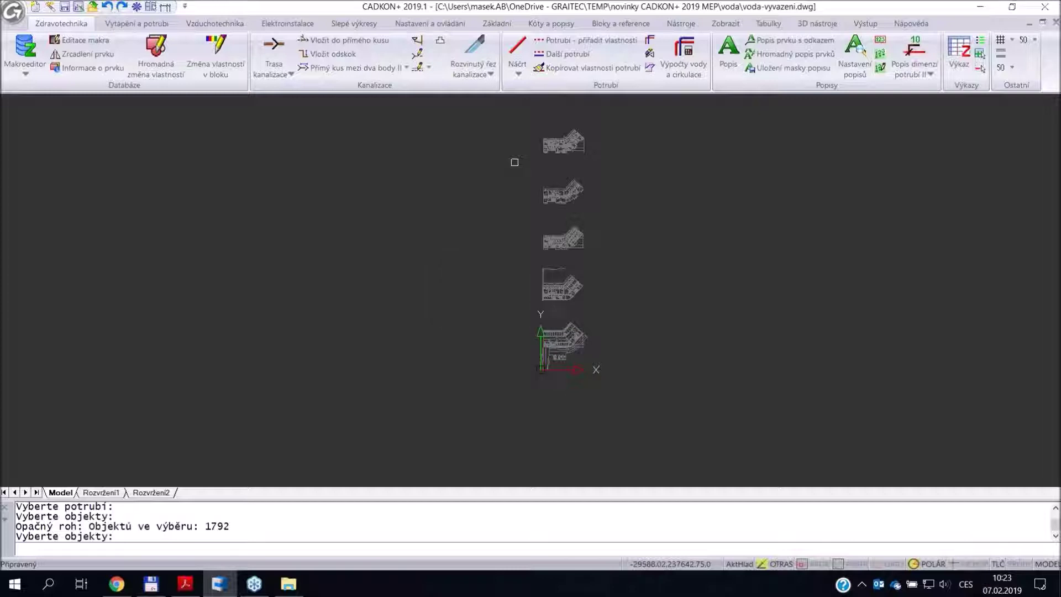
- Set the hot water (Teplá voda) pipe type to EVO and recalculate the network
scroll(520, 515, up, 6)
scroll(520, 505, up, 6)
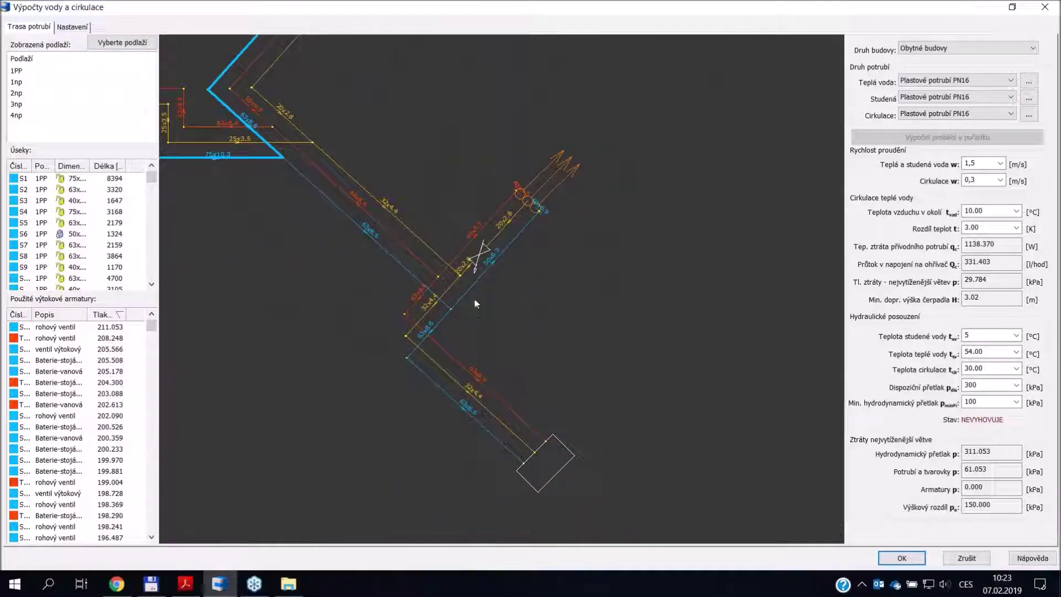
scroll(476, 277, up, 3)
mouse_move(481, 244)
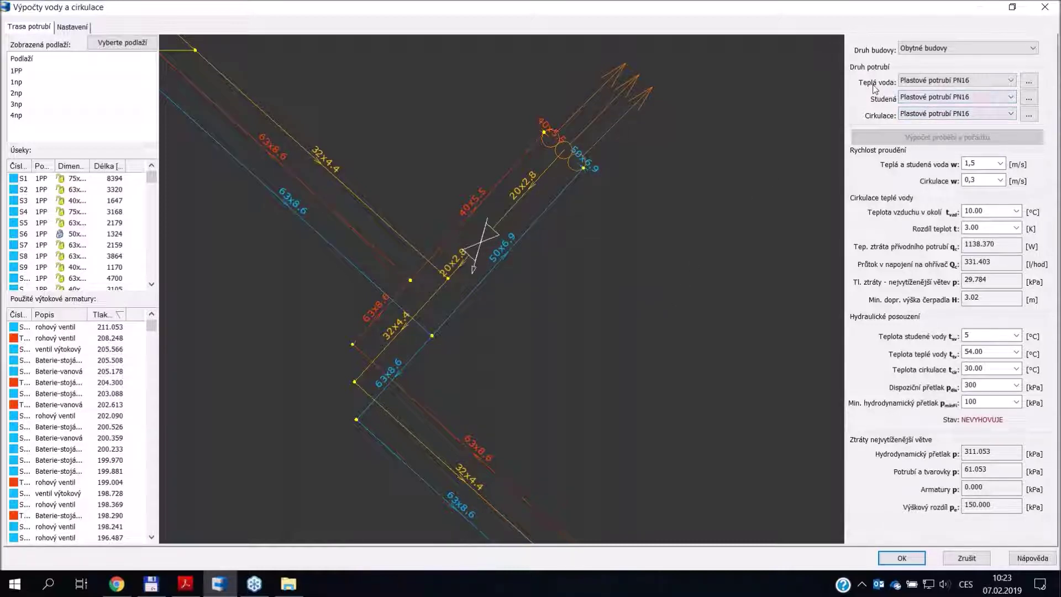
click(947, 80)
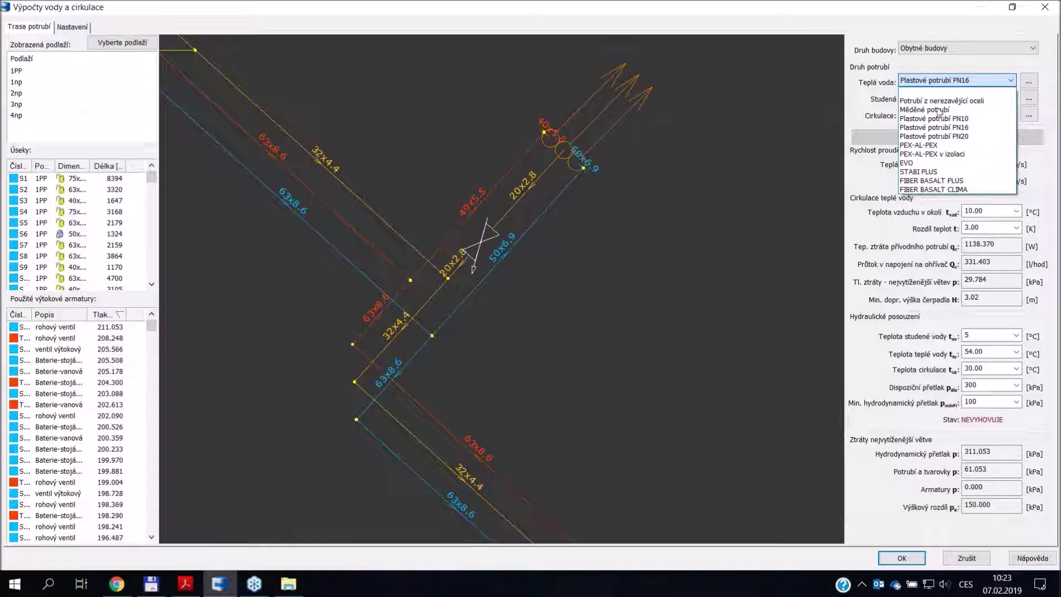
click(934, 162)
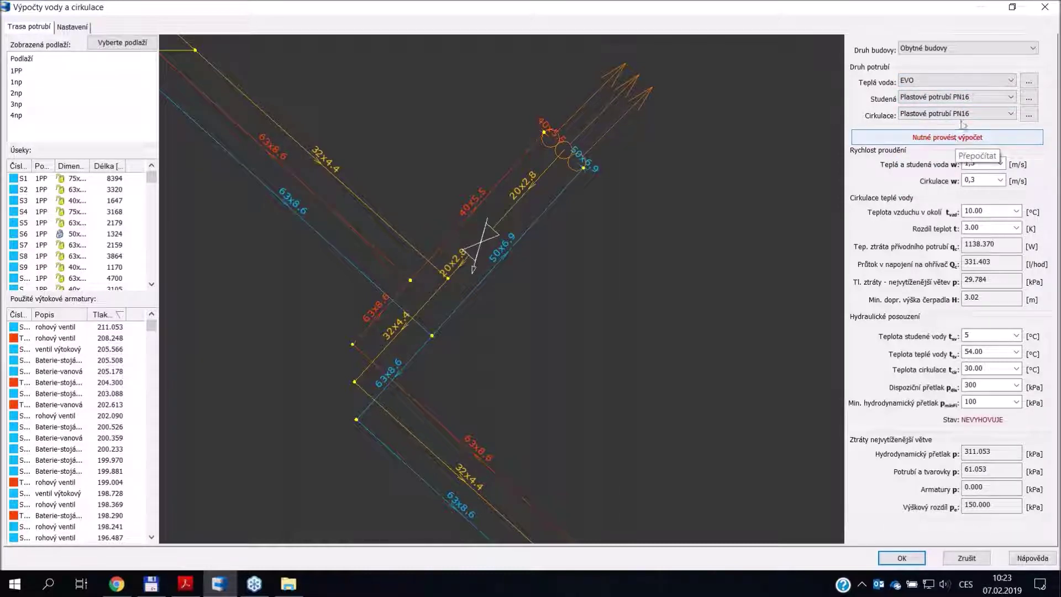
click(941, 81)
click(941, 81)
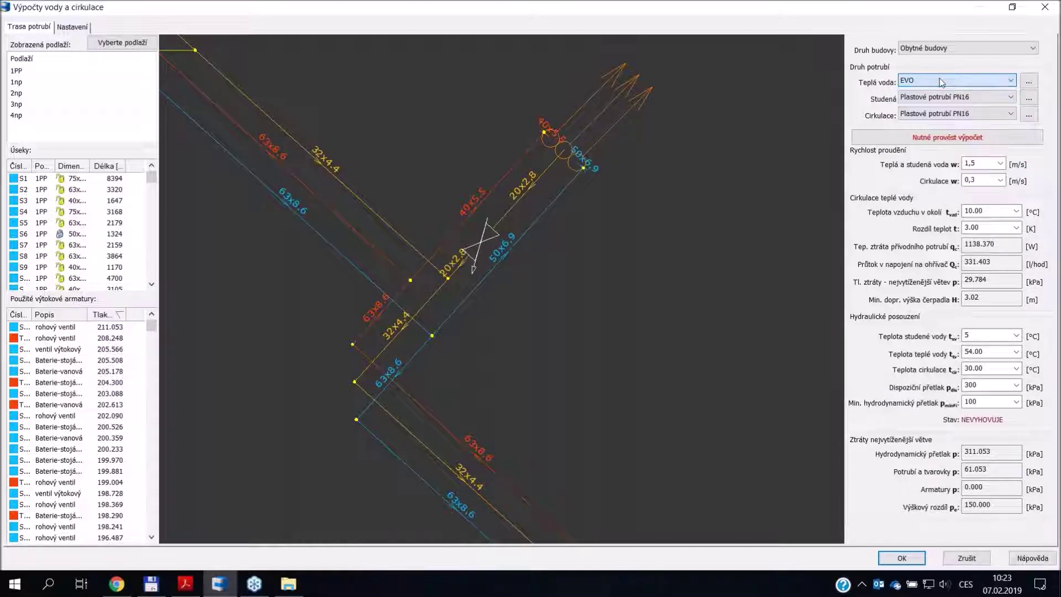
click(948, 139)
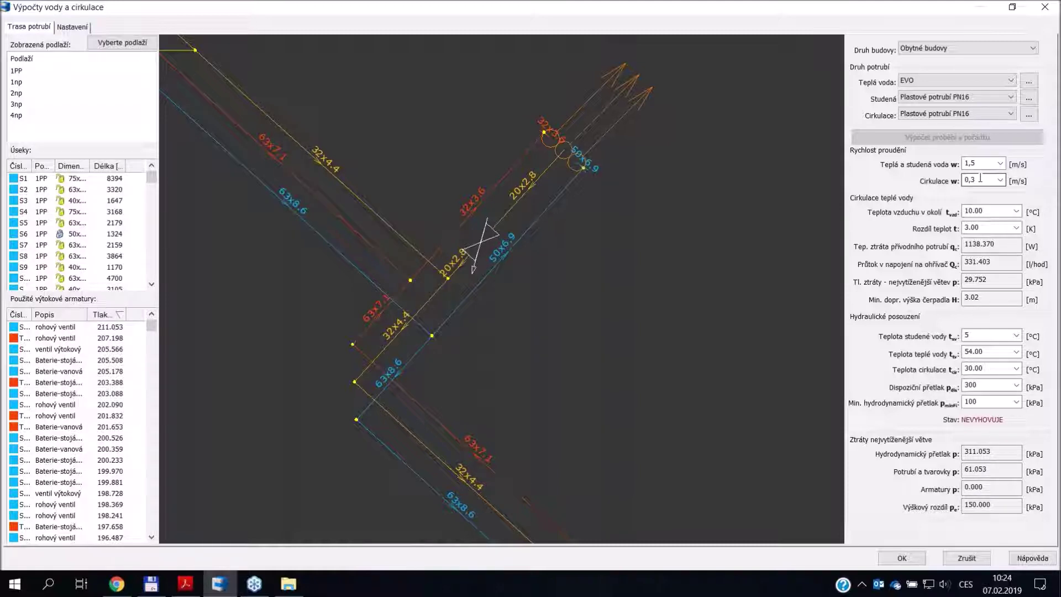
- Enter a circulation flow velocity (Cirkulace w) of 0,3 m/s
key(shift+Tab)
key(Tab)
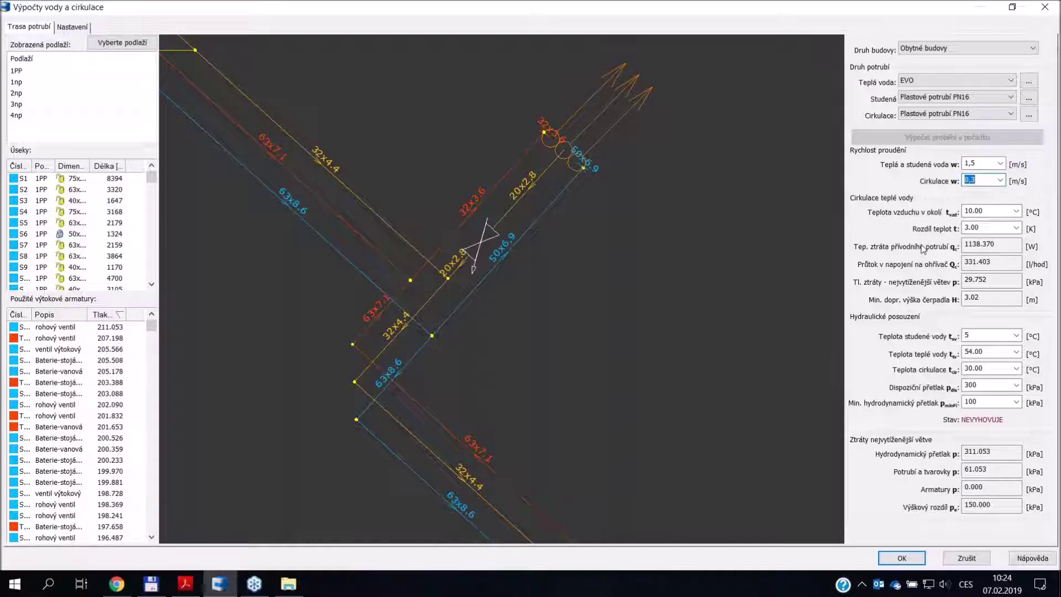
click(705, 334)
click(973, 180)
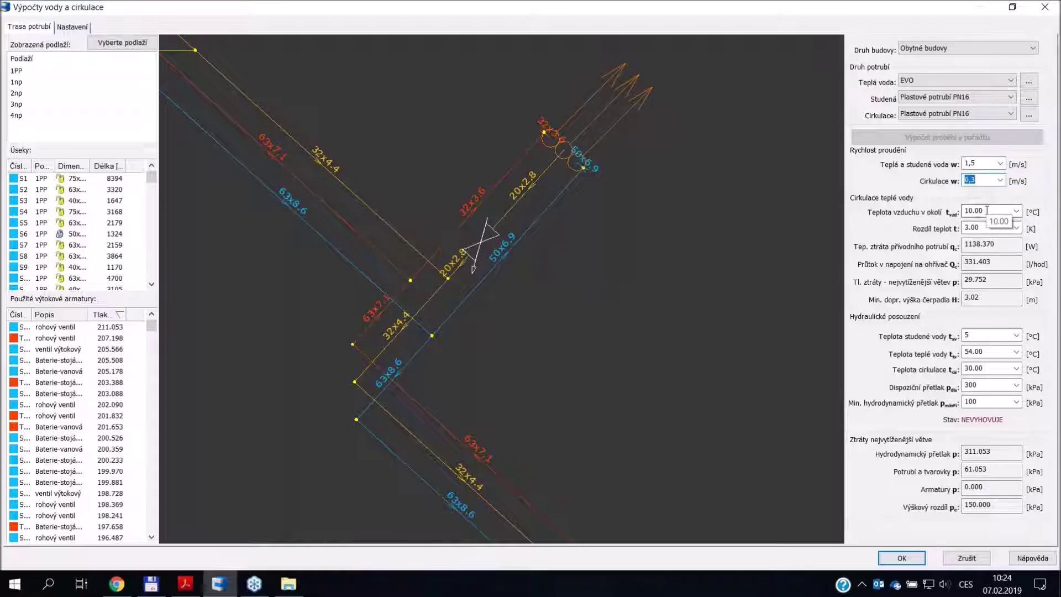
text(0,3)
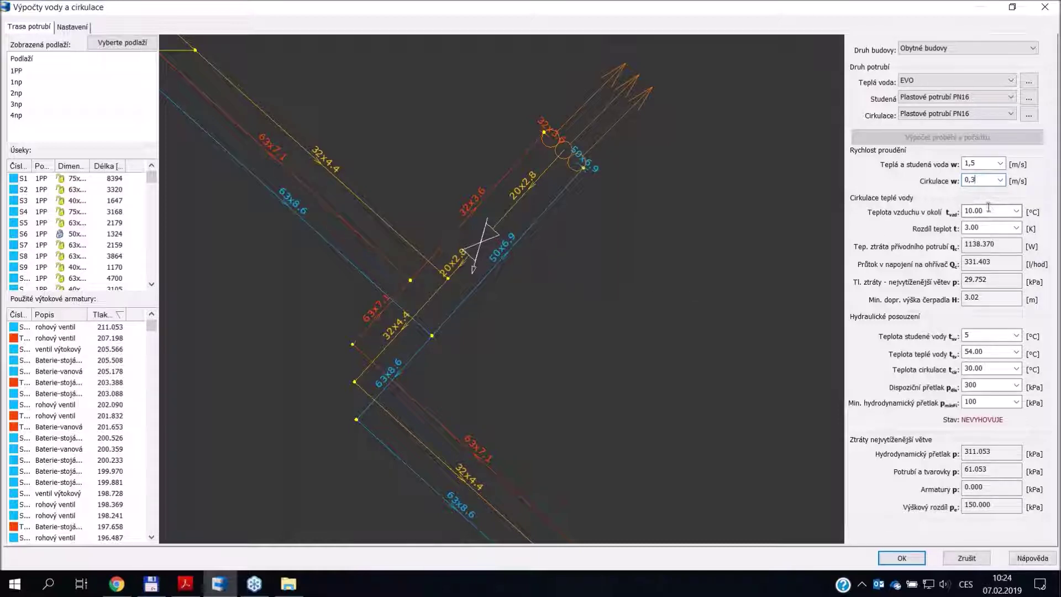
key(Tab)
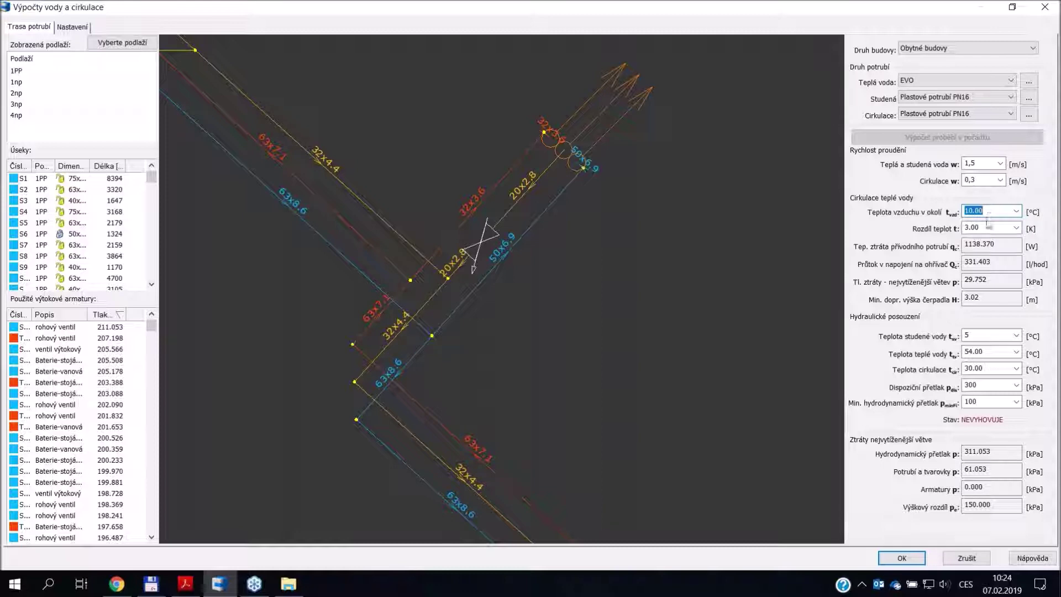
- Check the circulation temperature difference and the heat transfer coefficient U with the excludable dimensions in the EVO hot water pipe settings
click(988, 227)
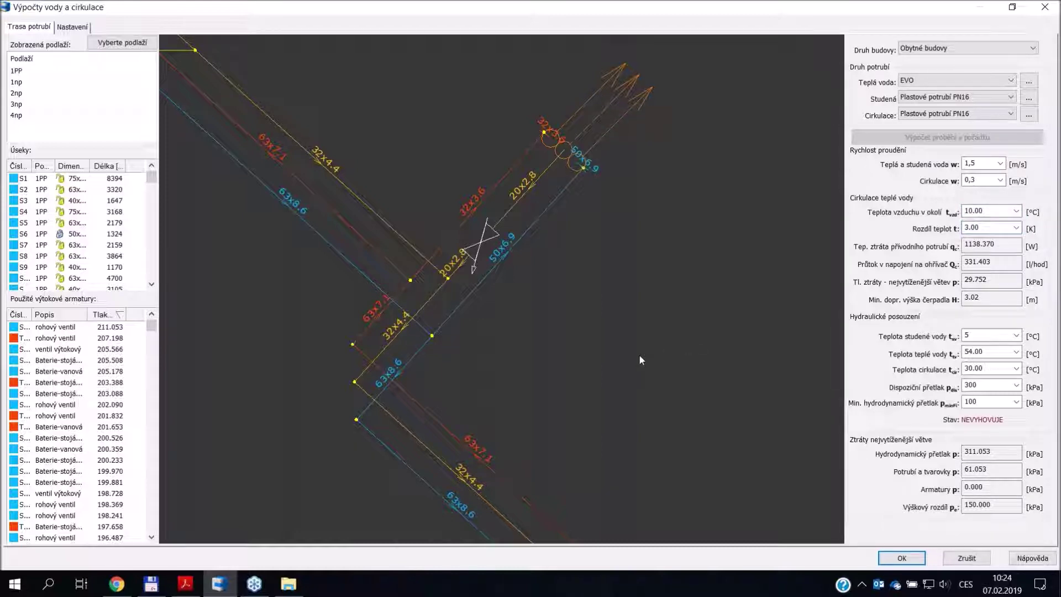
mouse_move(556, 399)
middle_down()
mouse_move(535, 305)
mouse_move(510, 276)
middle_up()
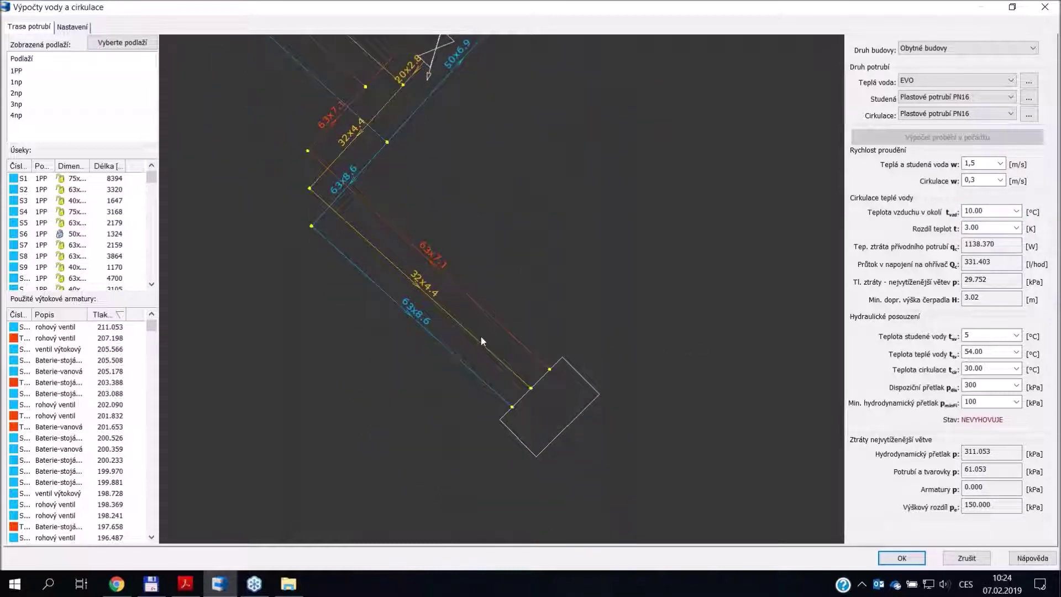
mouse_move(461, 288)
click(981, 227)
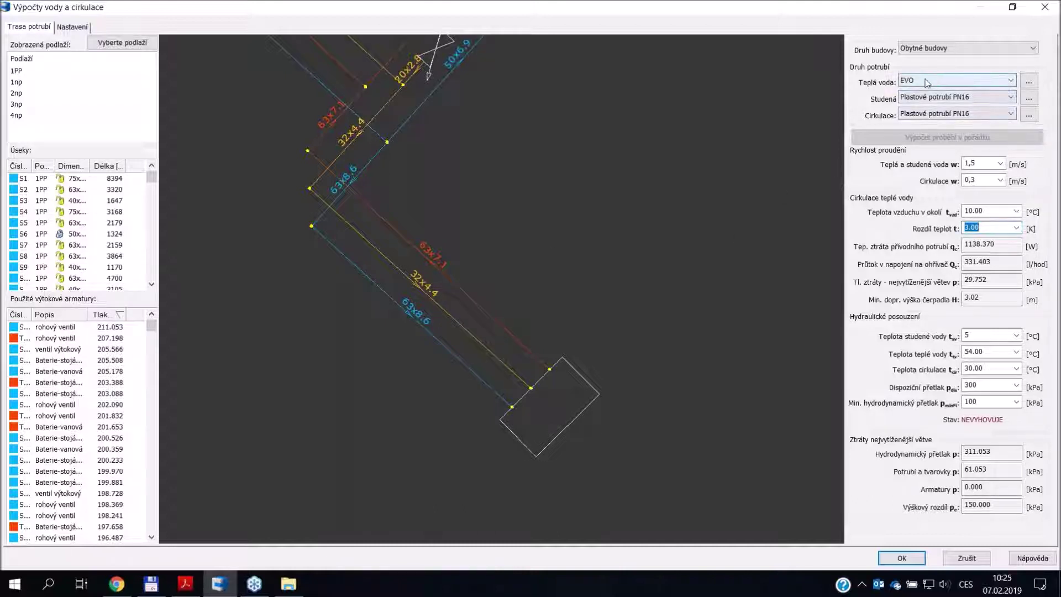
click(1029, 83)
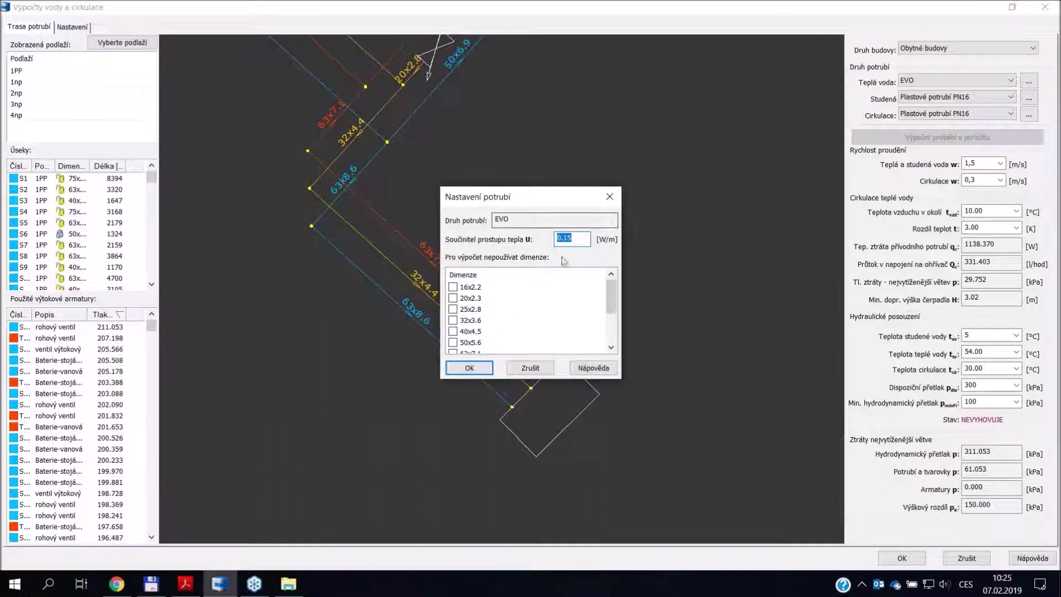
click(485, 369)
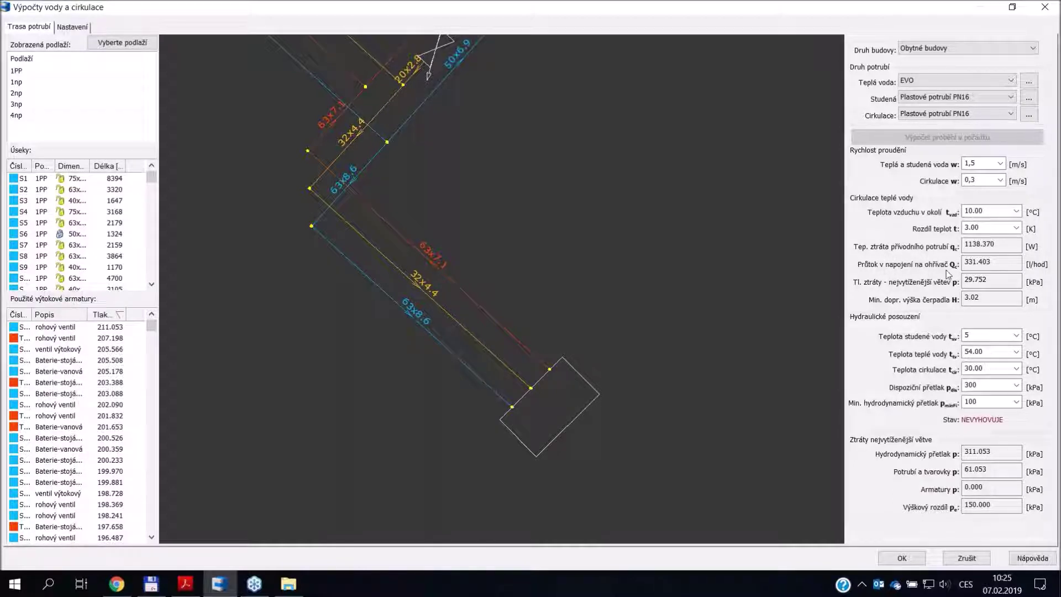
- Examine the circulation results for the flow at the heater connection and the minimum recommended pump head
drag(990, 262, 955, 263)
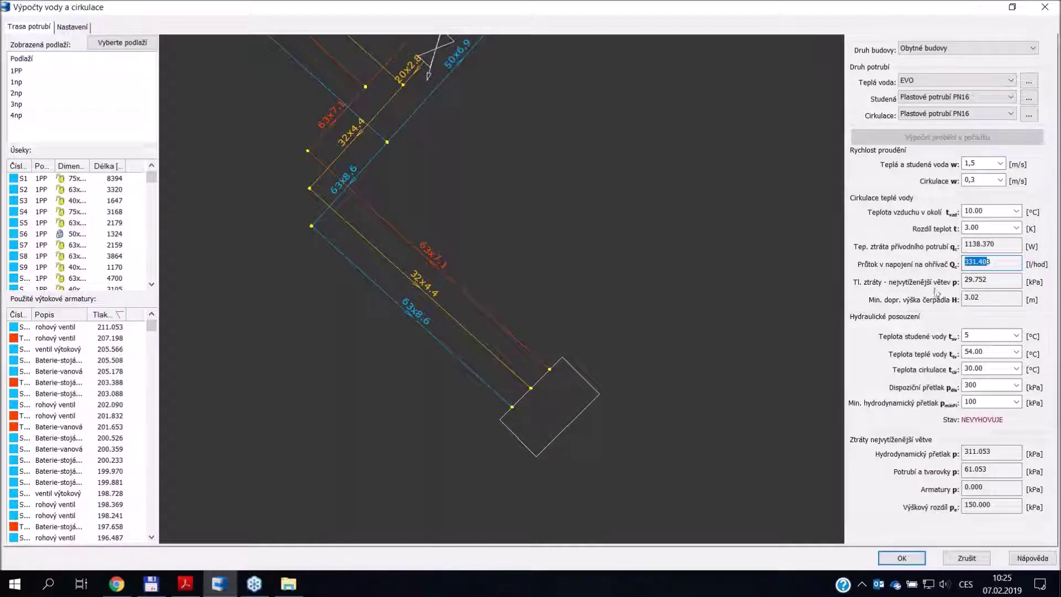
drag(990, 280, 959, 299)
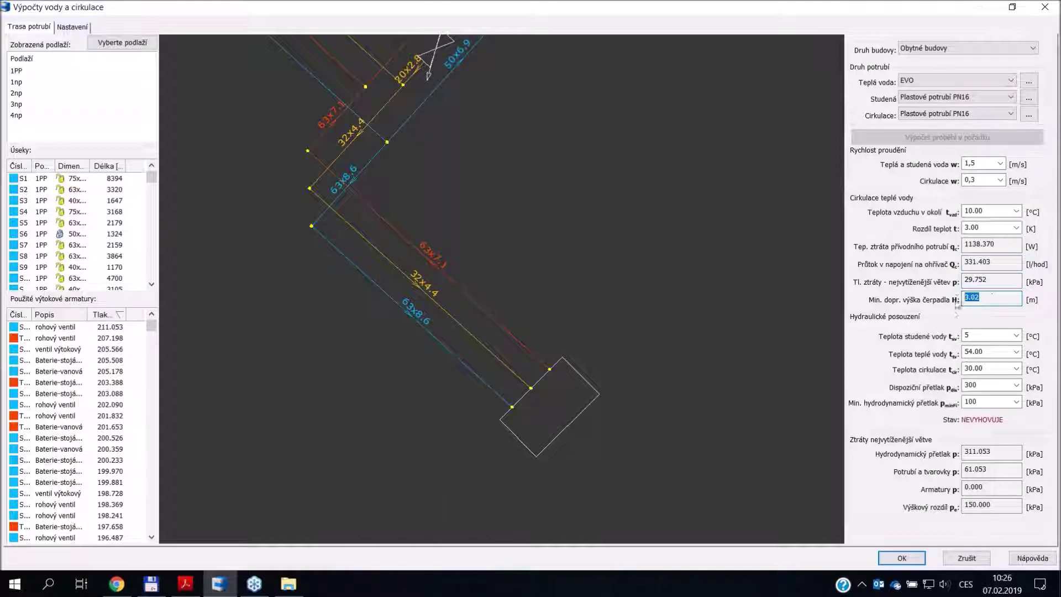
click(984, 299)
- Inspect the highlighted most loaded branch and compare its hydrodynamic overpressure with the available overpressure (Dispoziční přetlak)
scroll(483, 276, down, 5)
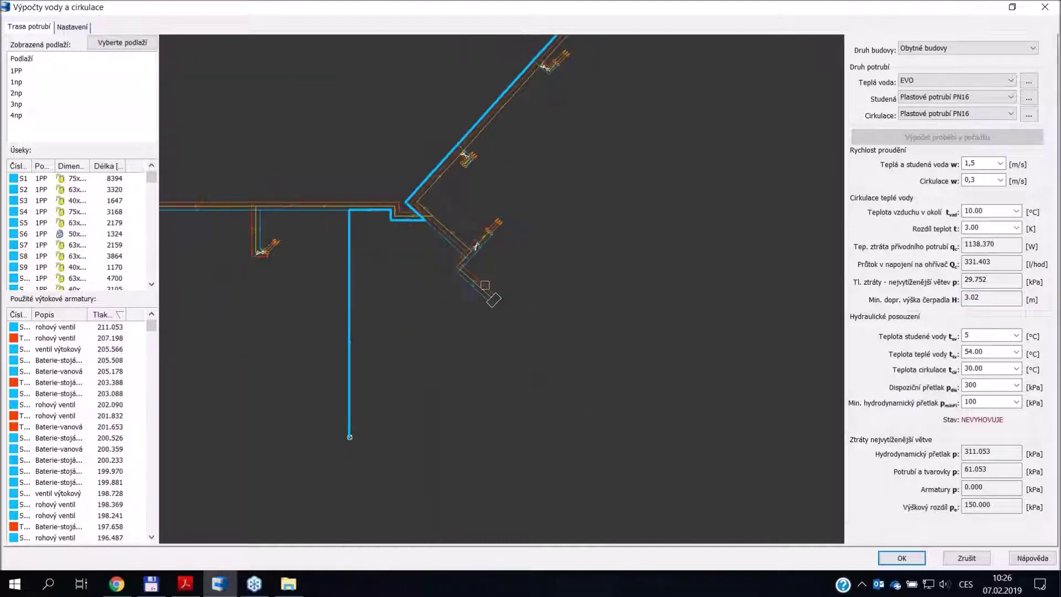
scroll(485, 285, down, 1)
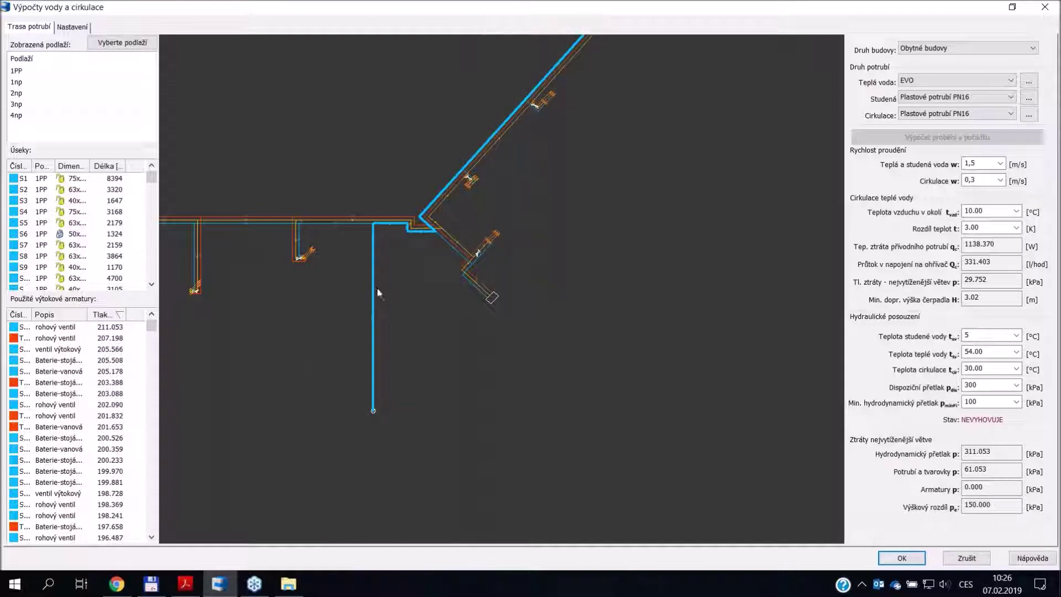
scroll(580, 265, up, 2)
scroll(574, 320, down, 2)
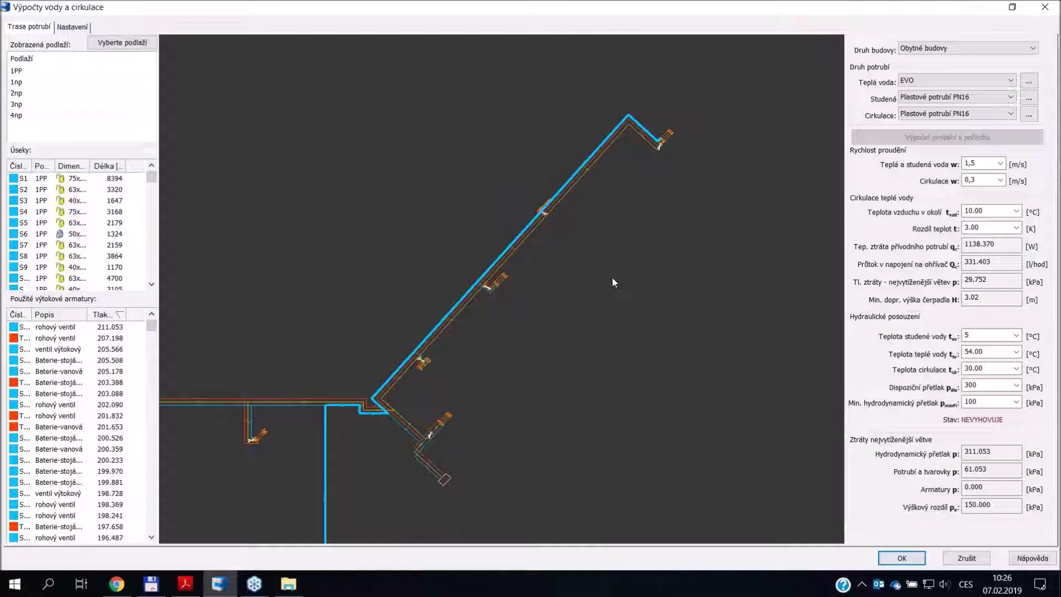
scroll(611, 276, down, 2)
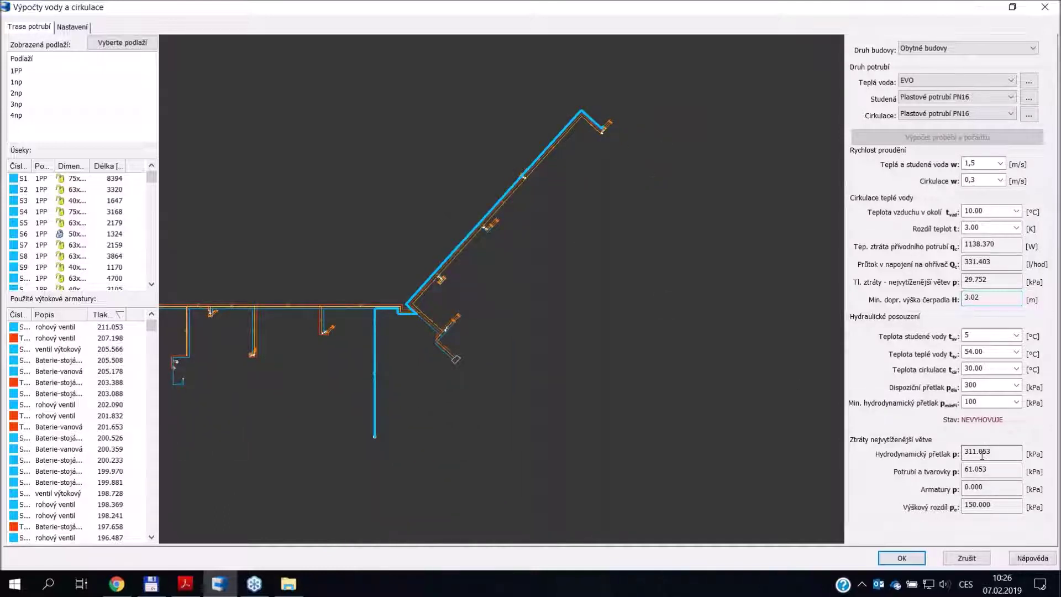
double_click(994, 451)
double_click(972, 385)
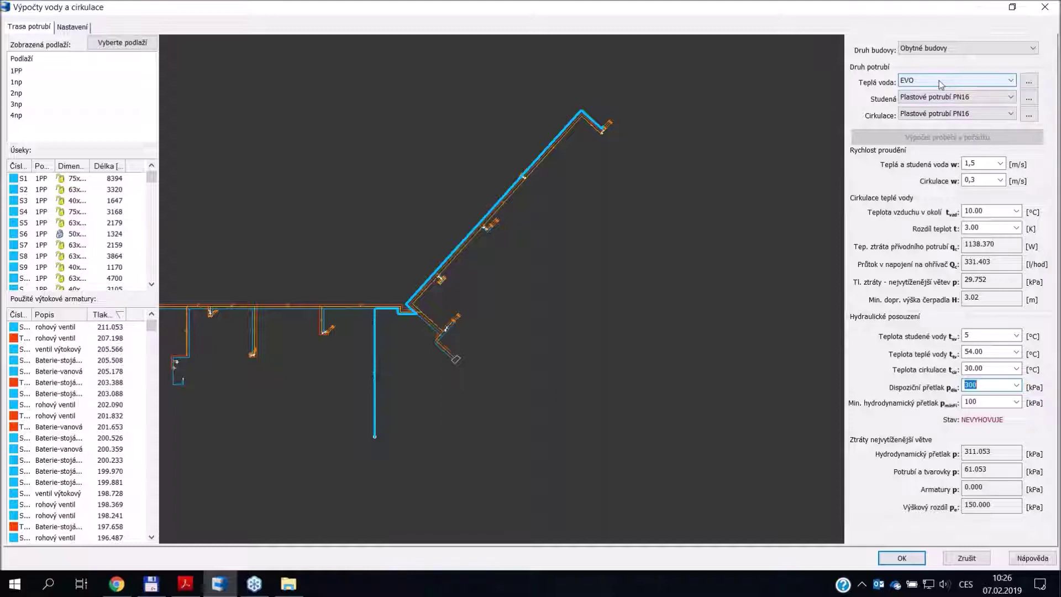
- Set the hot and cold water flow velocity to 1,4 m/s, recalculate, and check the hydrodynamic overpressure
click(982, 164)
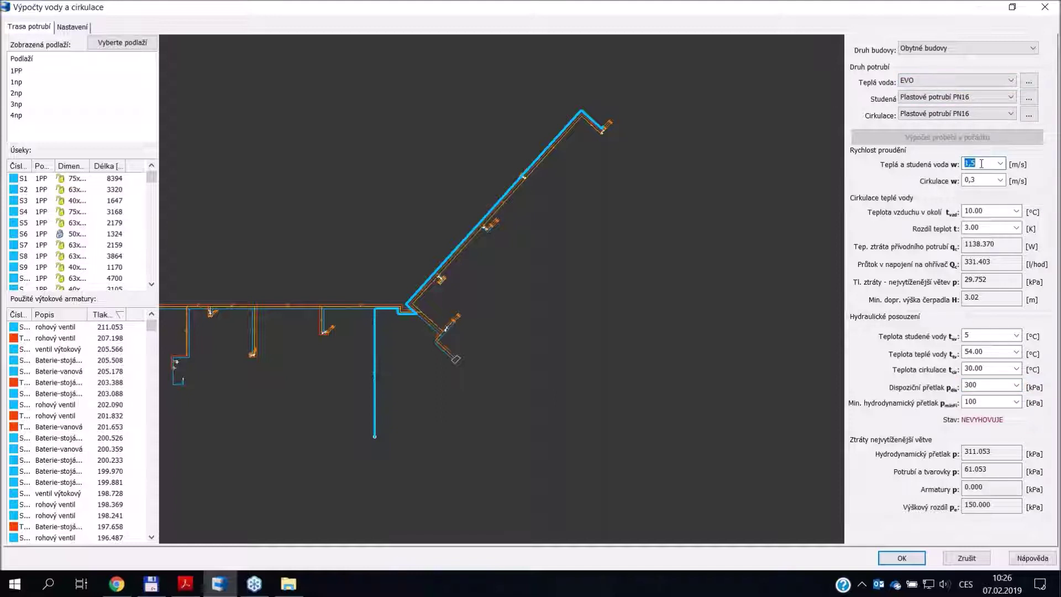
text(1,4)
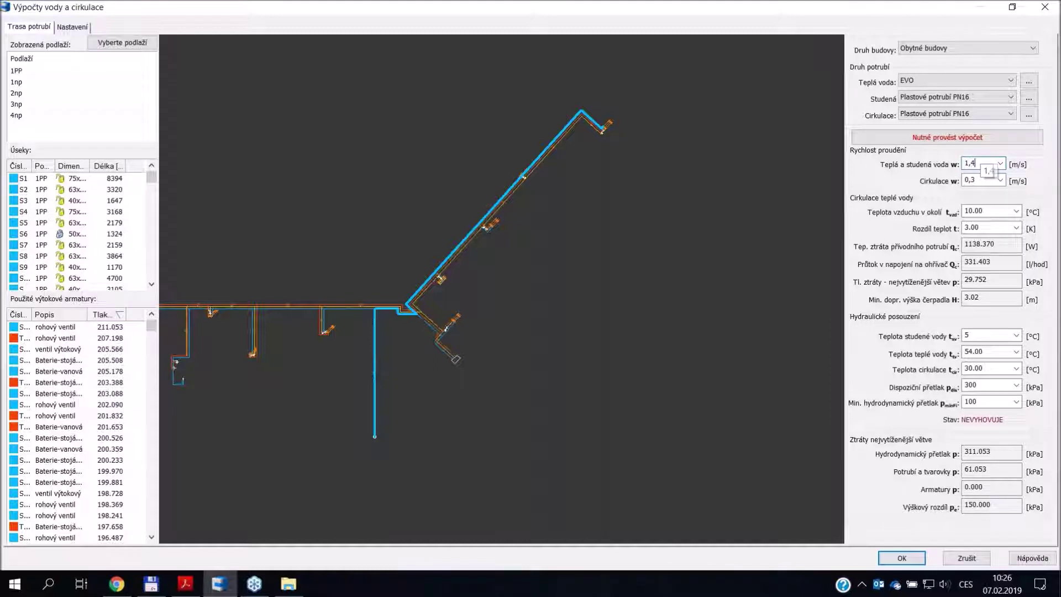
key(Tab)
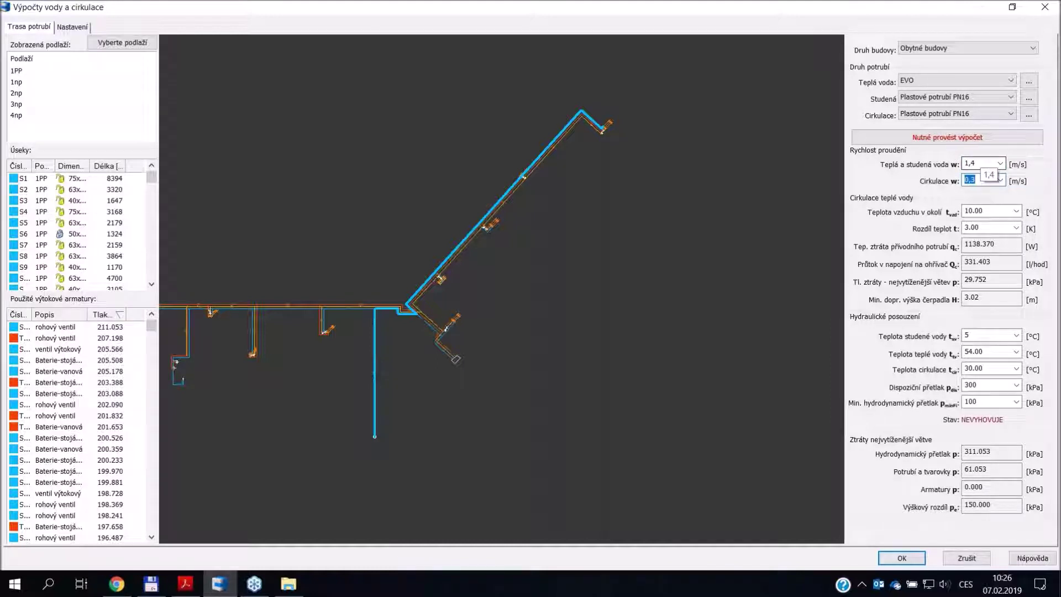
click(973, 137)
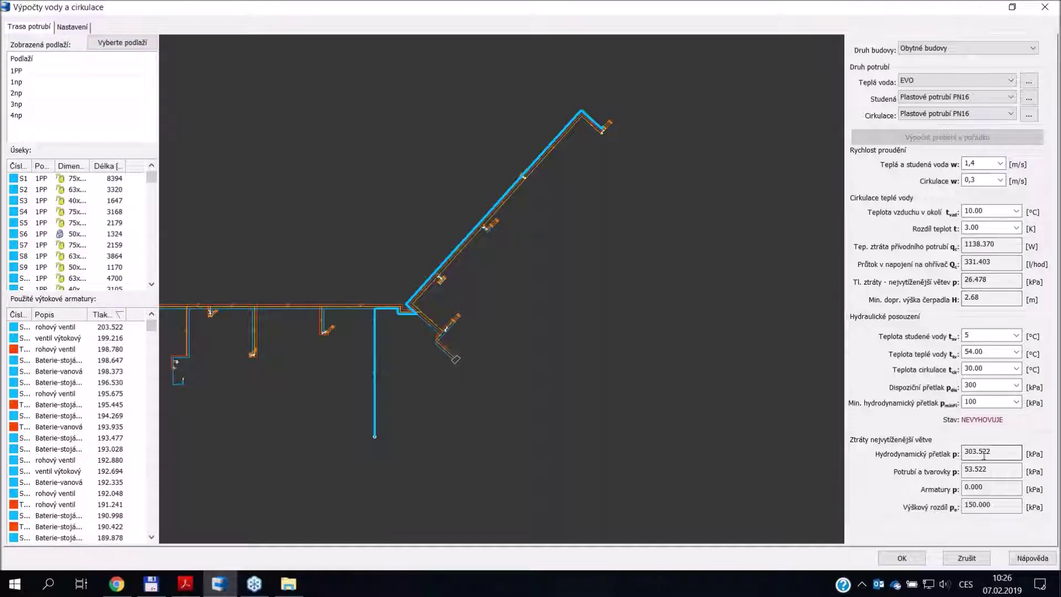
drag(991, 451, 965, 451)
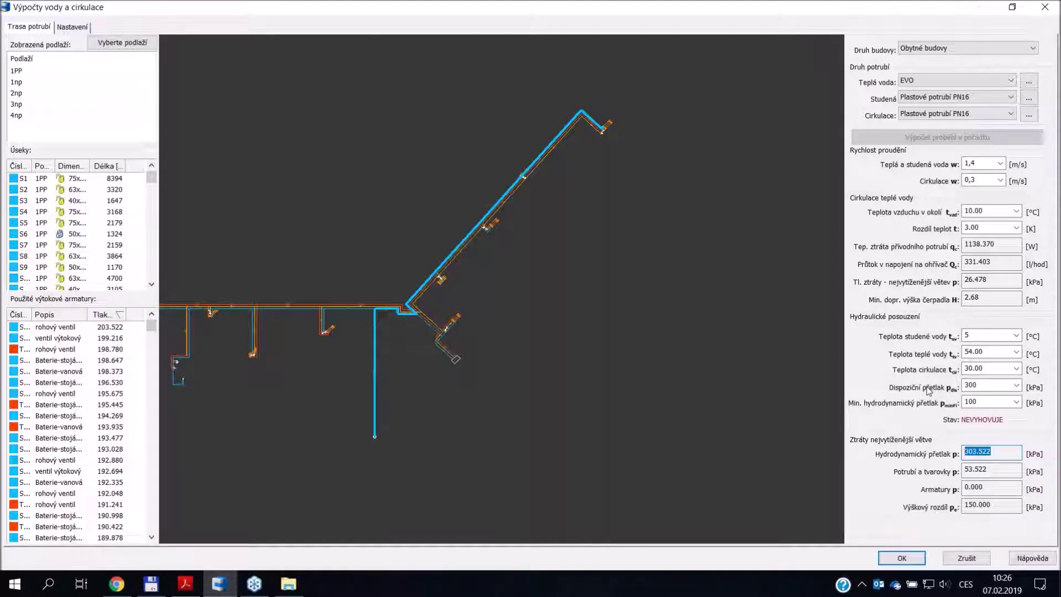
- Fix the circulation section with the balancing valve near the heater at dimension 25x3.5 and check its unfix option (Nefixovat dimenze)
scroll(442, 352, up, 2)
scroll(442, 352, up, 6)
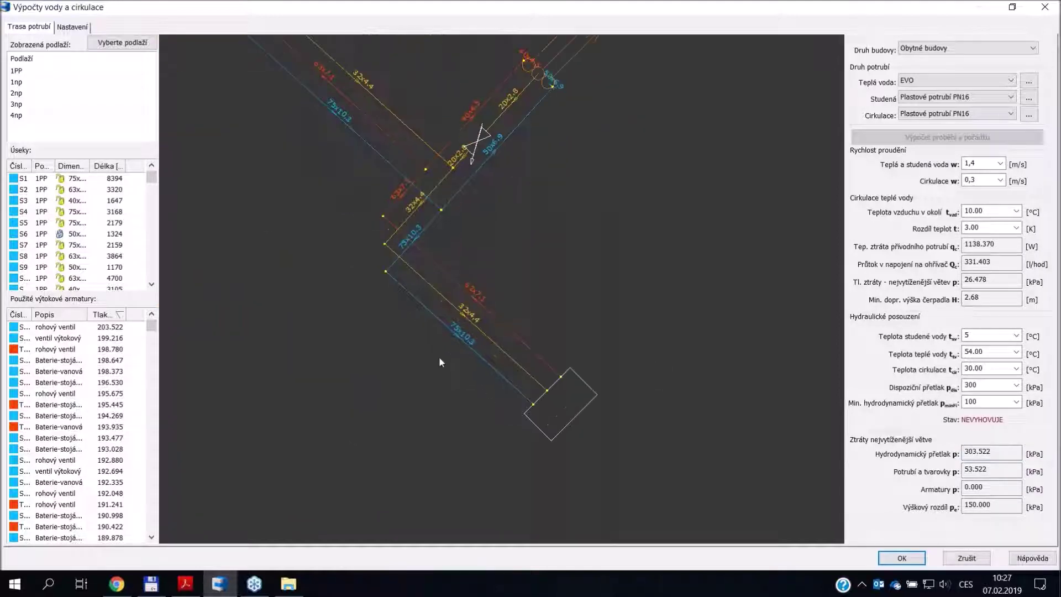
middle_drag(473, 224, 474, 343)
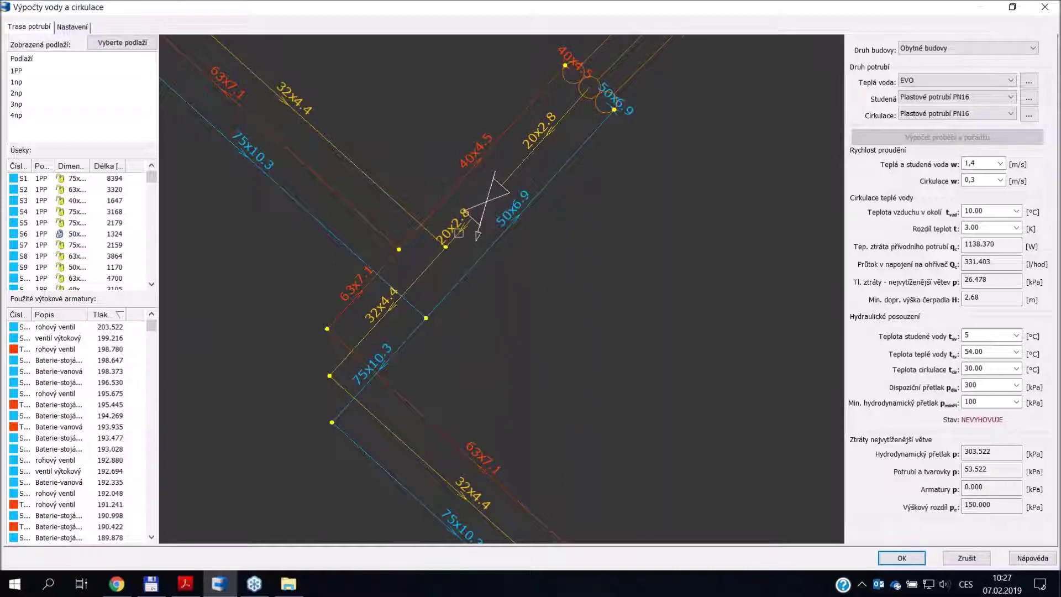
click(459, 232)
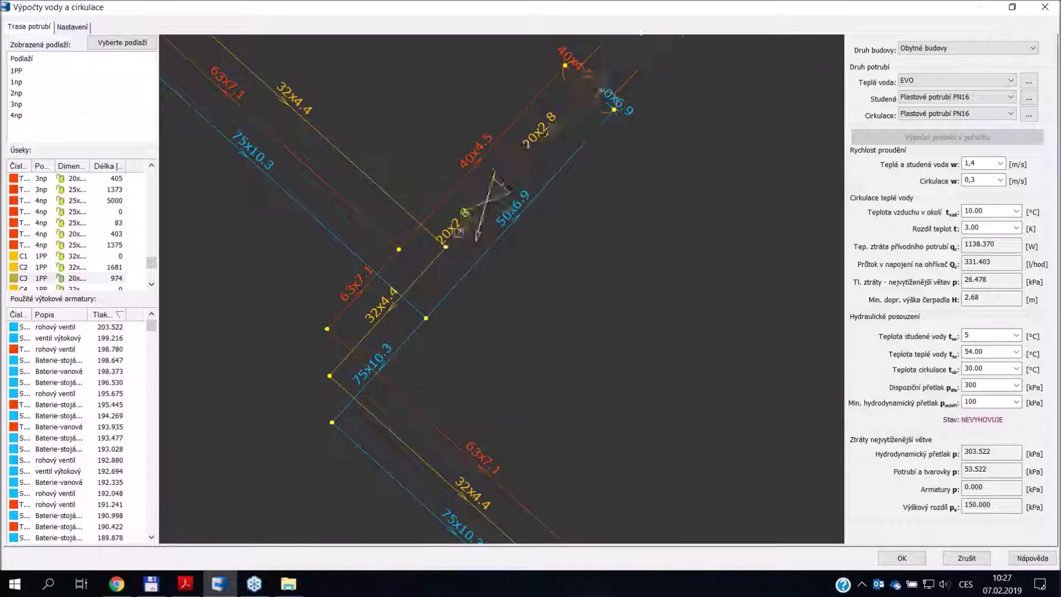
right_click(458, 232)
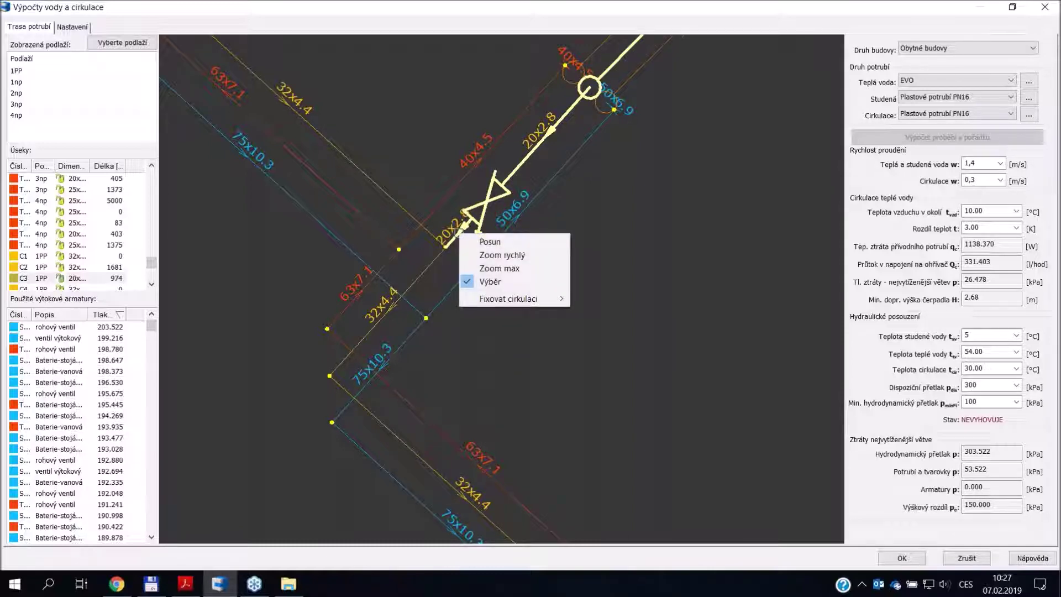
mouse_move(482, 299)
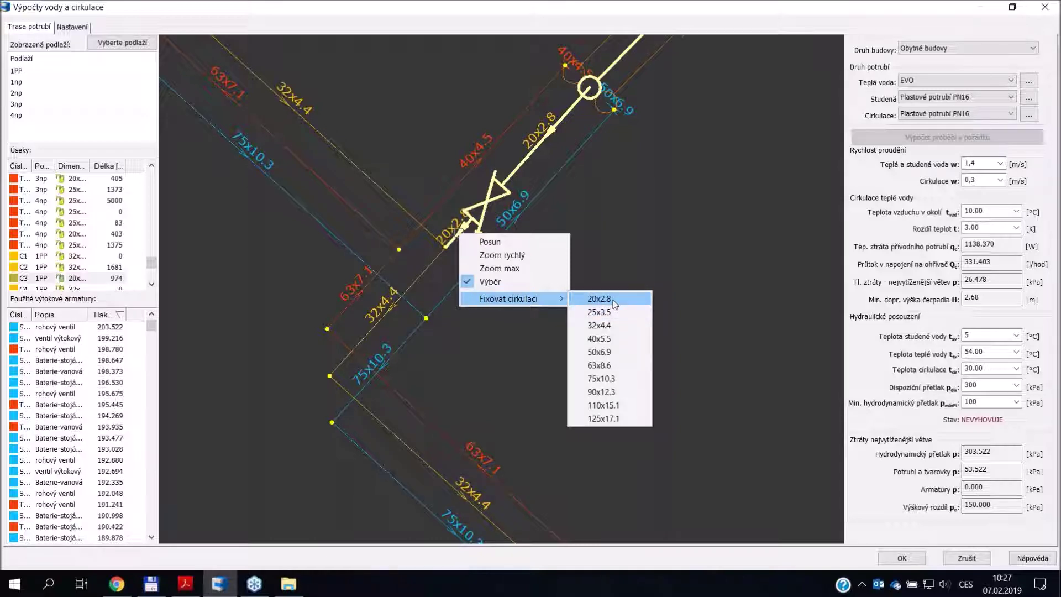
click(616, 314)
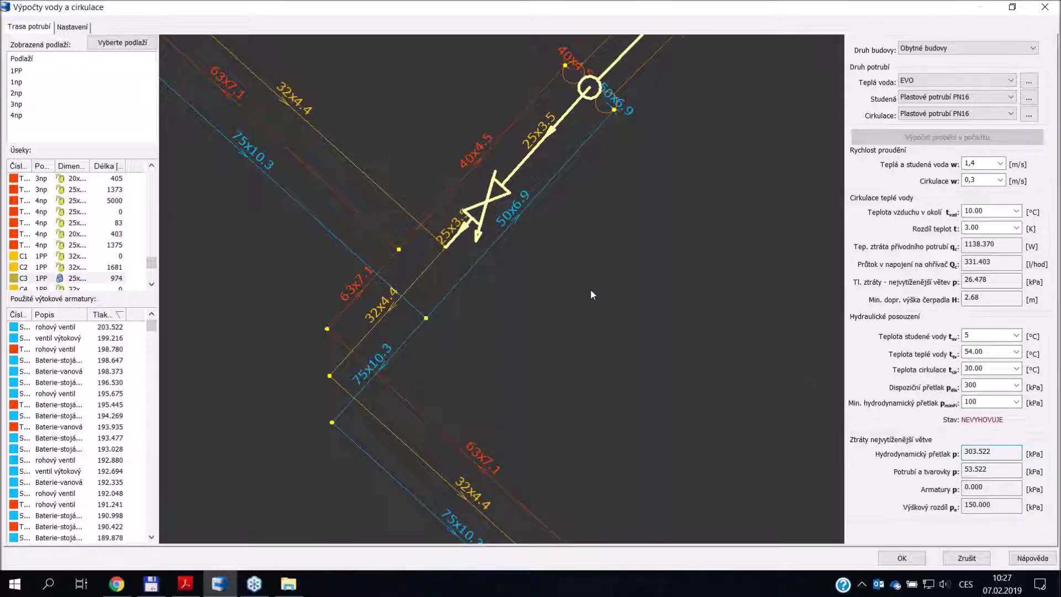
right_click(459, 231)
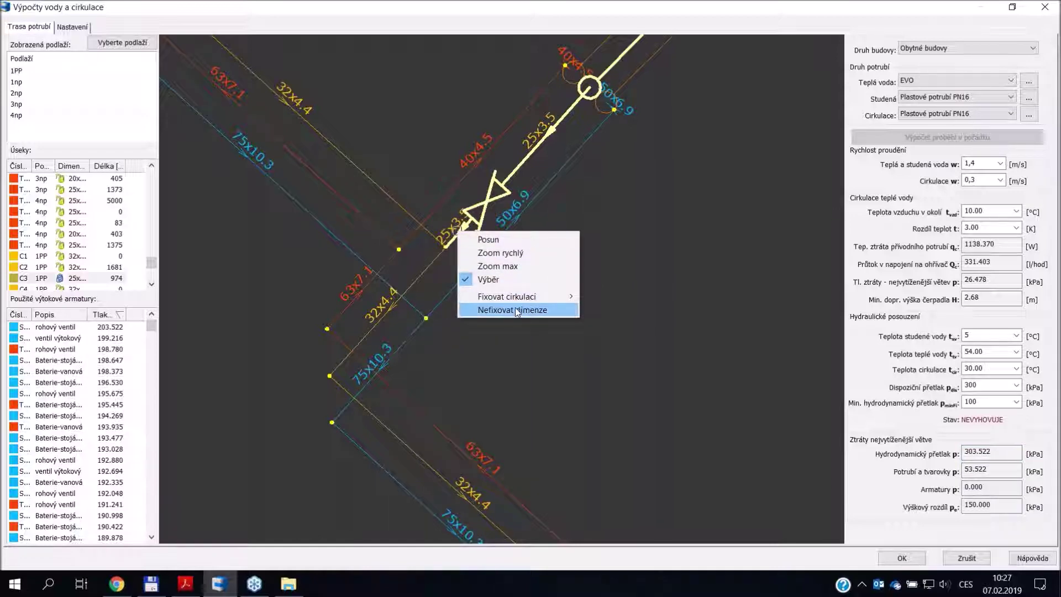
click(257, 250)
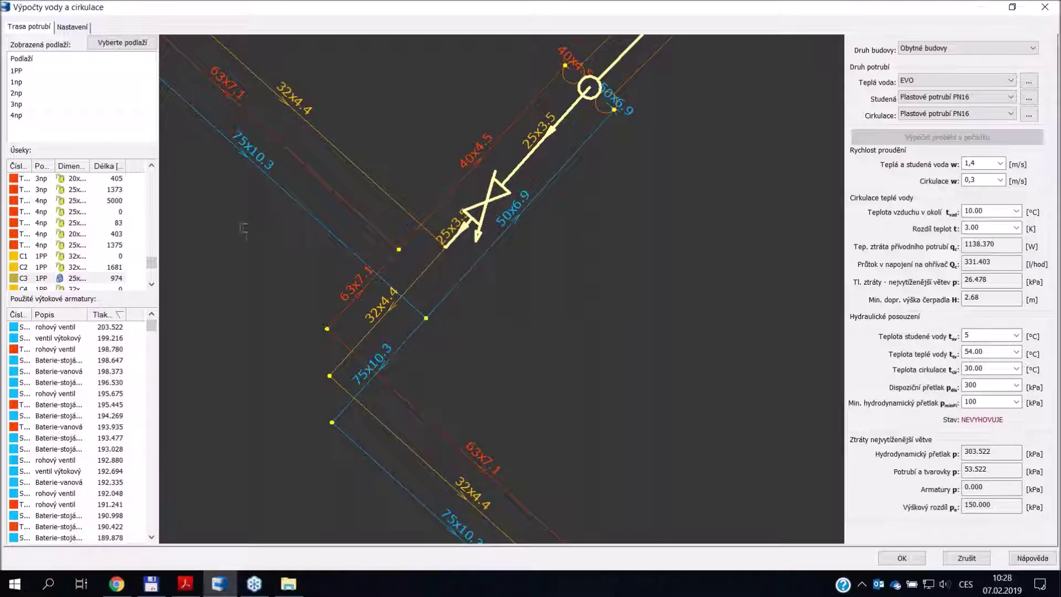
- Sort the section list by dimension, select fixed sections C3 and S6 together, check their fixing options, and clear the selection
click(74, 167)
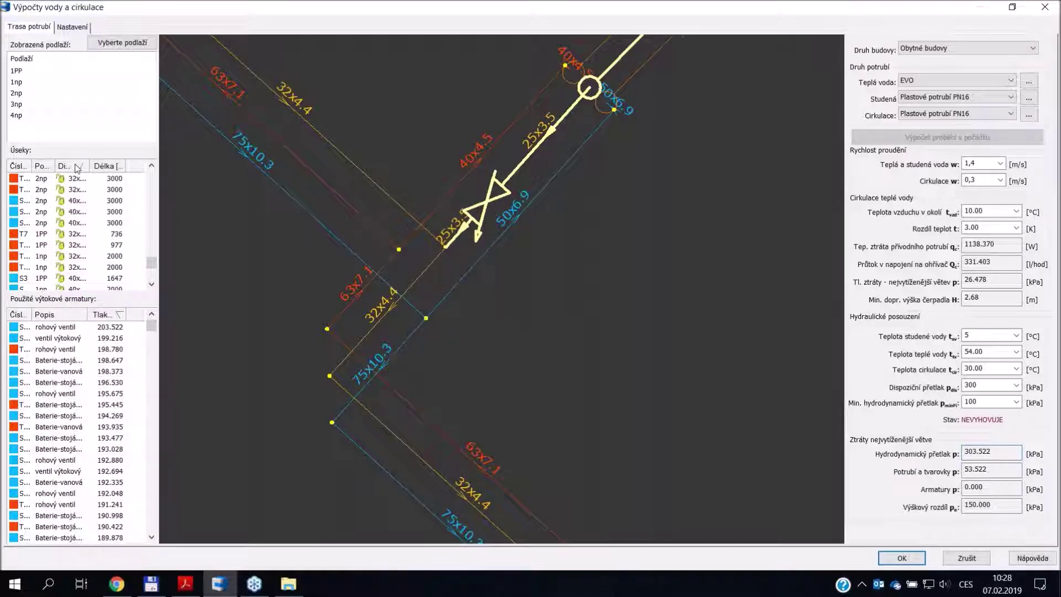
drag(152, 264, 156, 179)
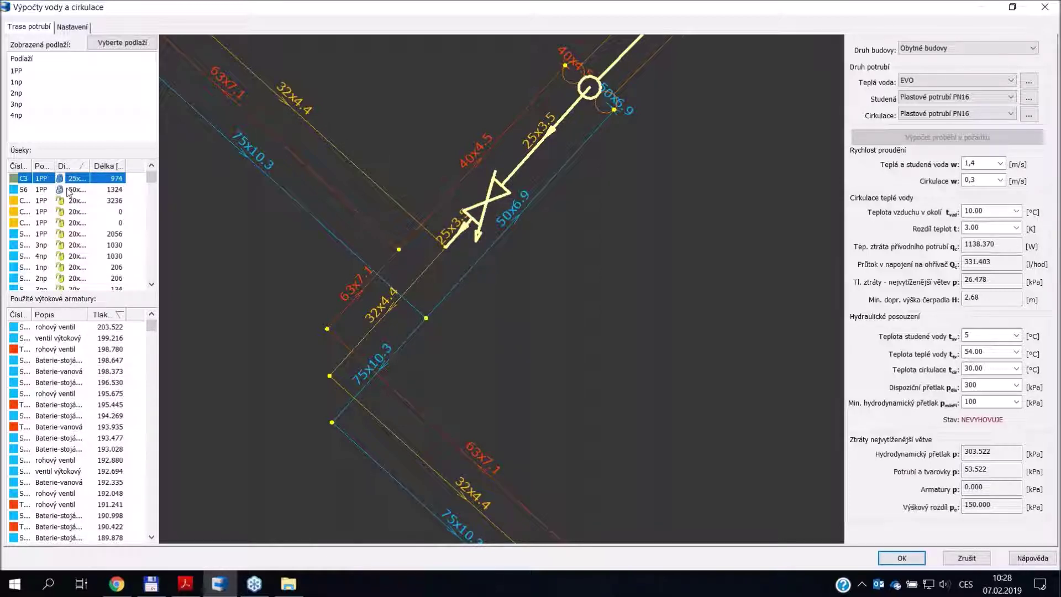
ctrl+click(26, 191)
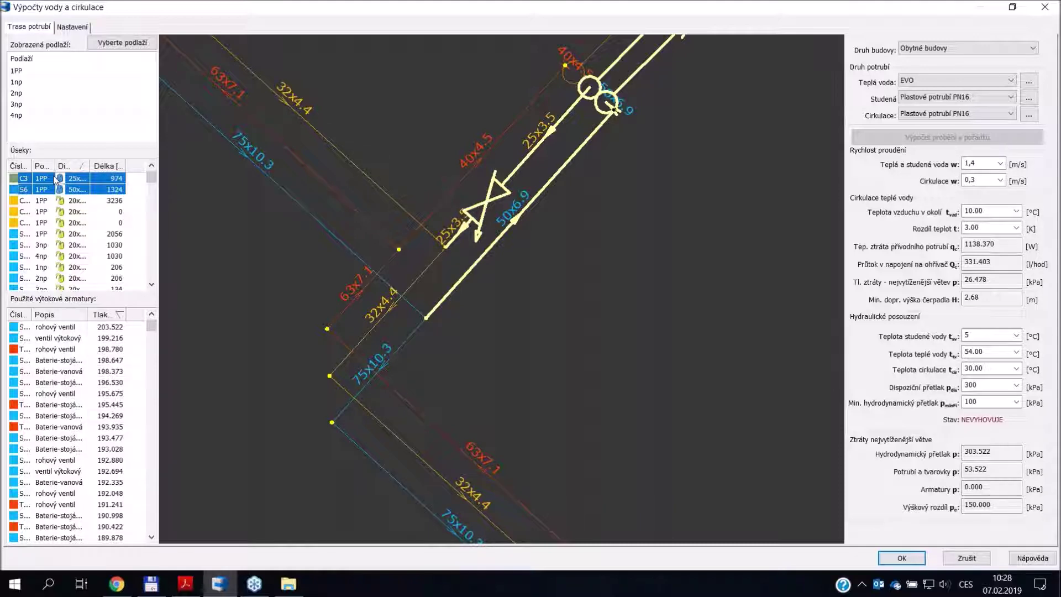
right_click(83, 185)
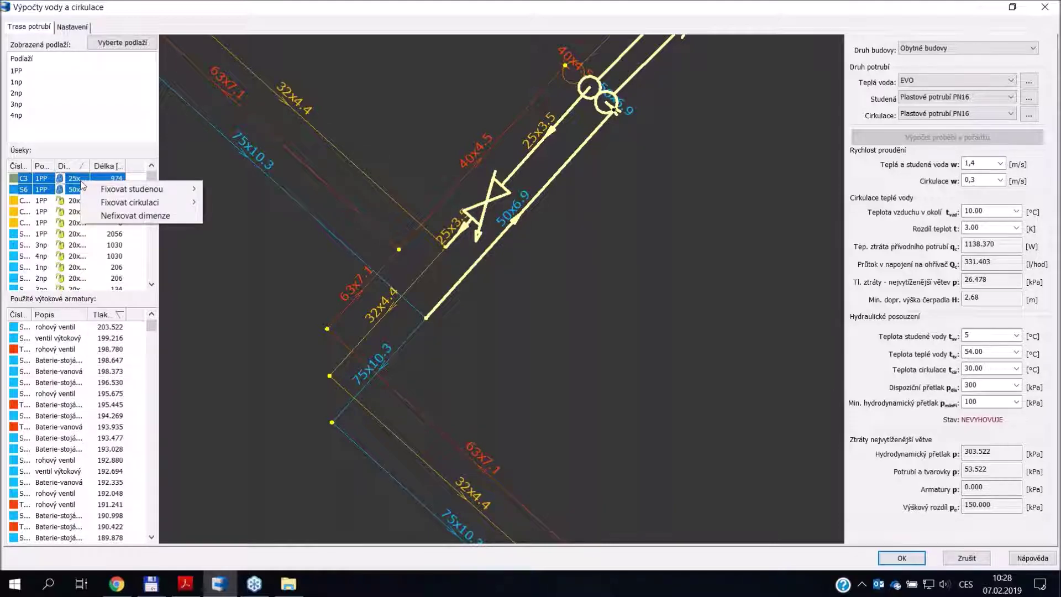
click(902, 411)
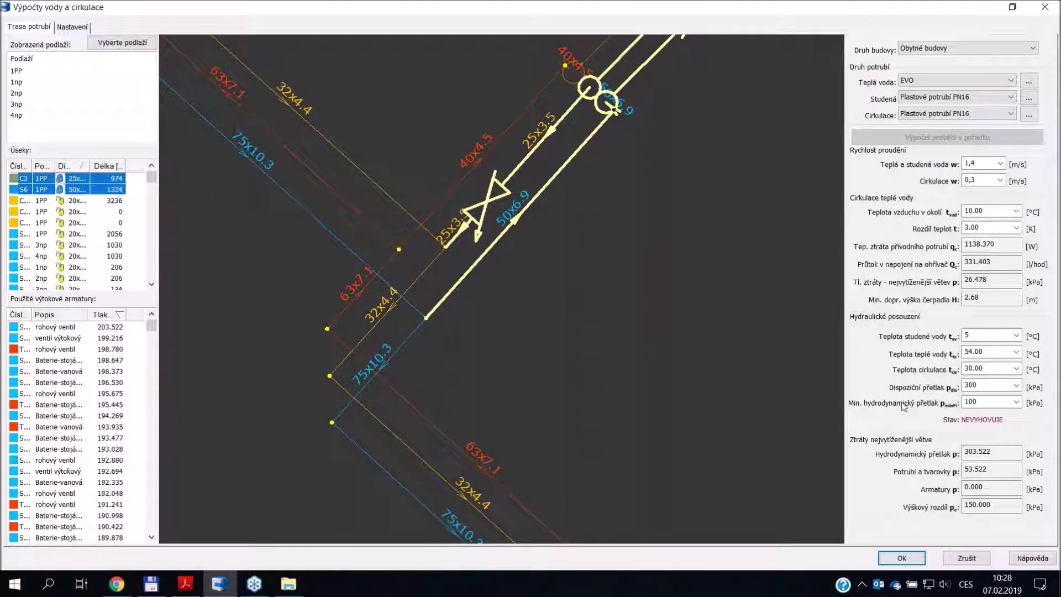
click(748, 409)
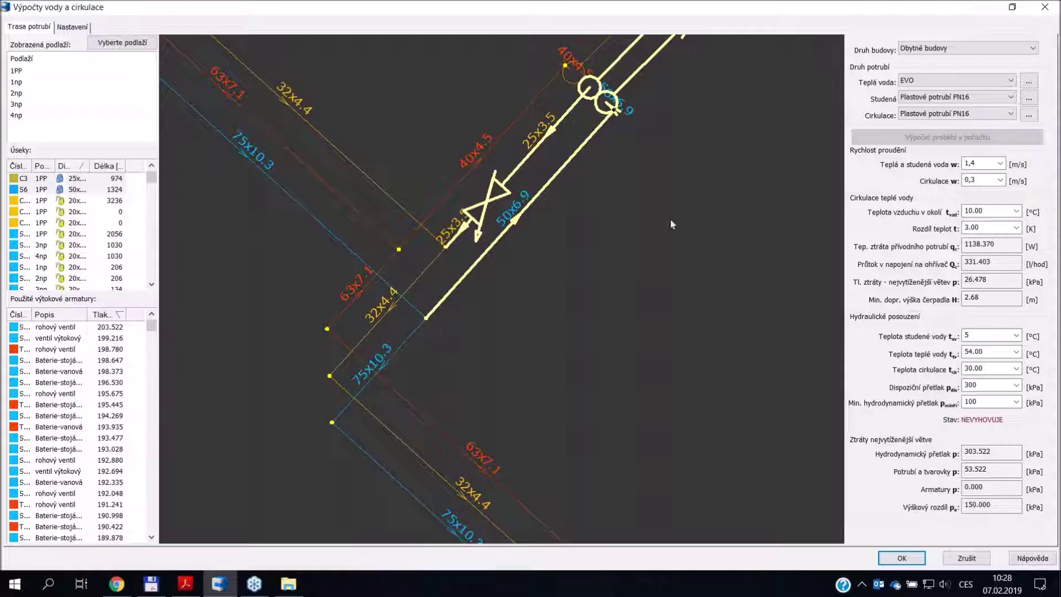
right_click(665, 185)
click(588, 322)
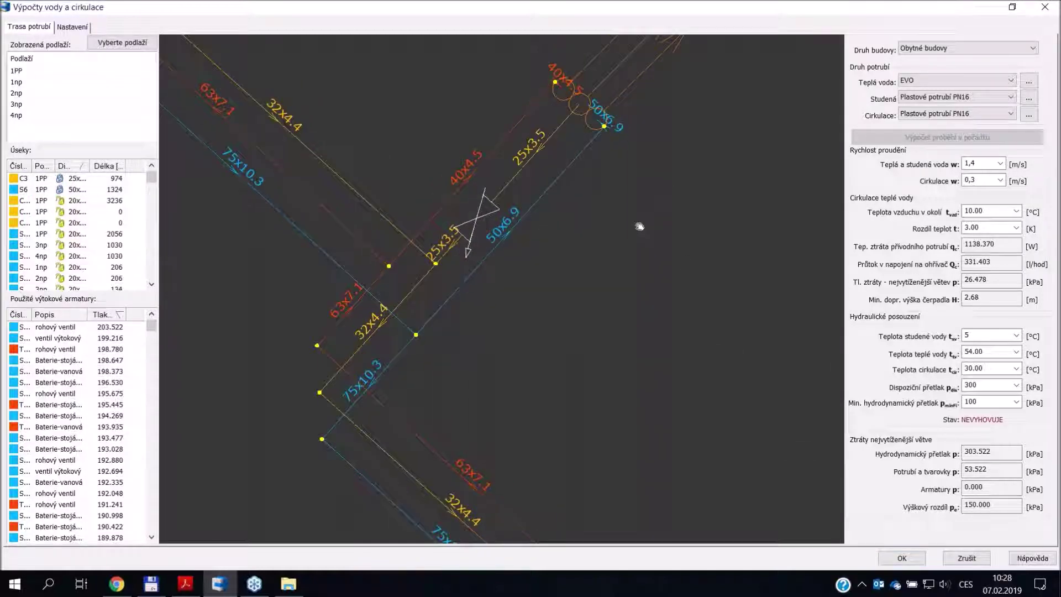
- Check the circulation/hot water pipe tolerance in the settings against the parallel pipes at the heater, and confirm the calculation dialog
click(76, 30)
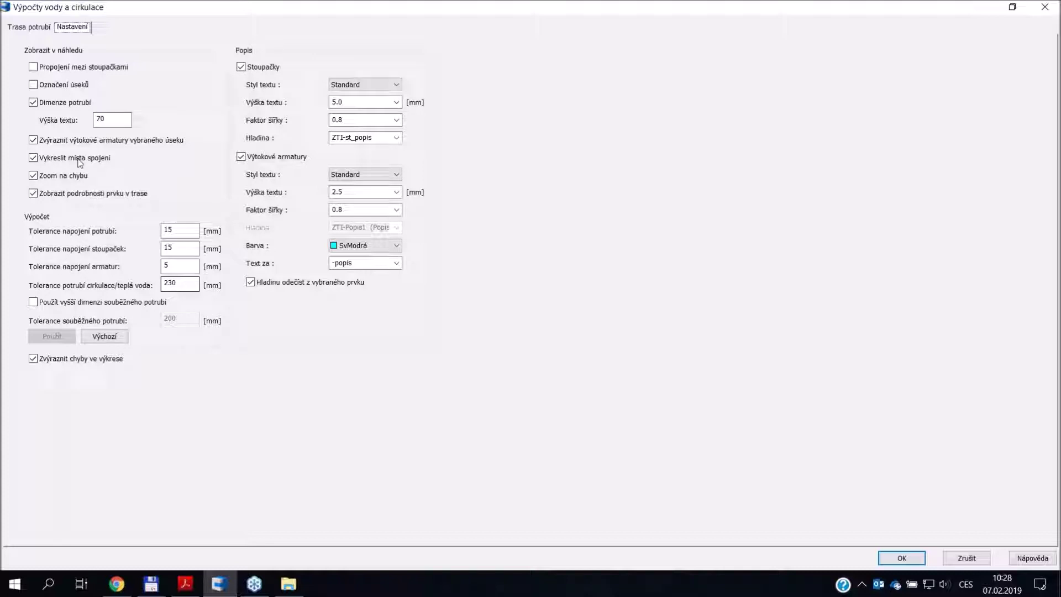
click(180, 285)
click(41, 31)
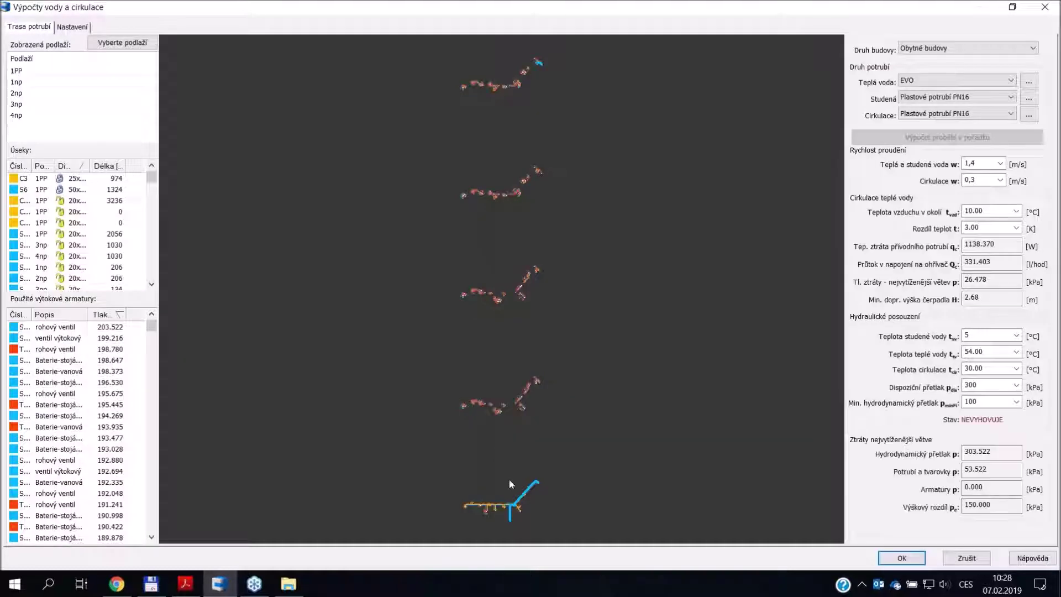
scroll(531, 495, up, 8)
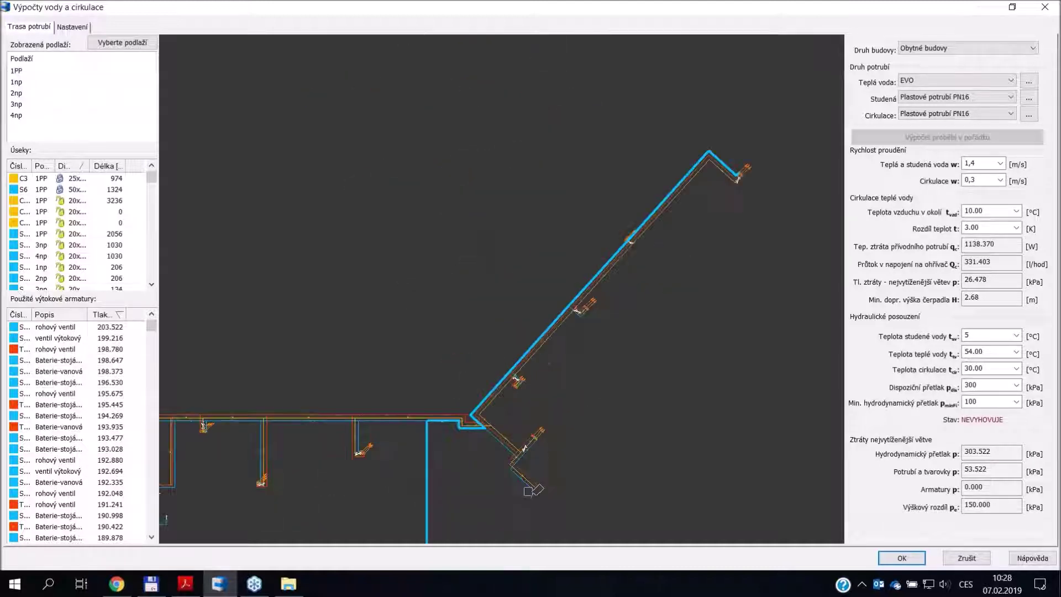
scroll(531, 494, up, 5)
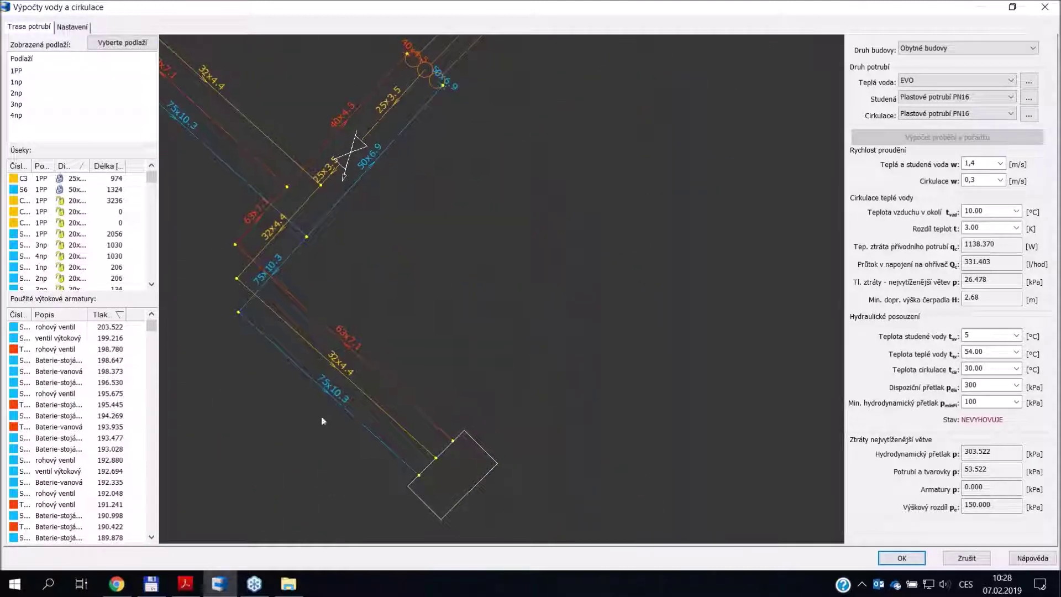
mouse_move(377, 403)
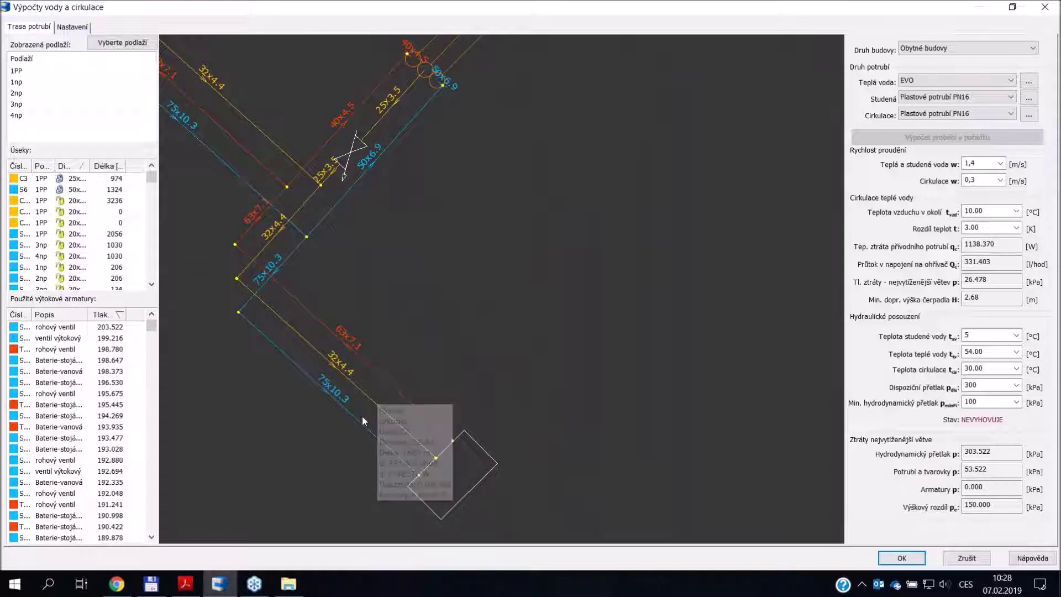
mouse_move(357, 419)
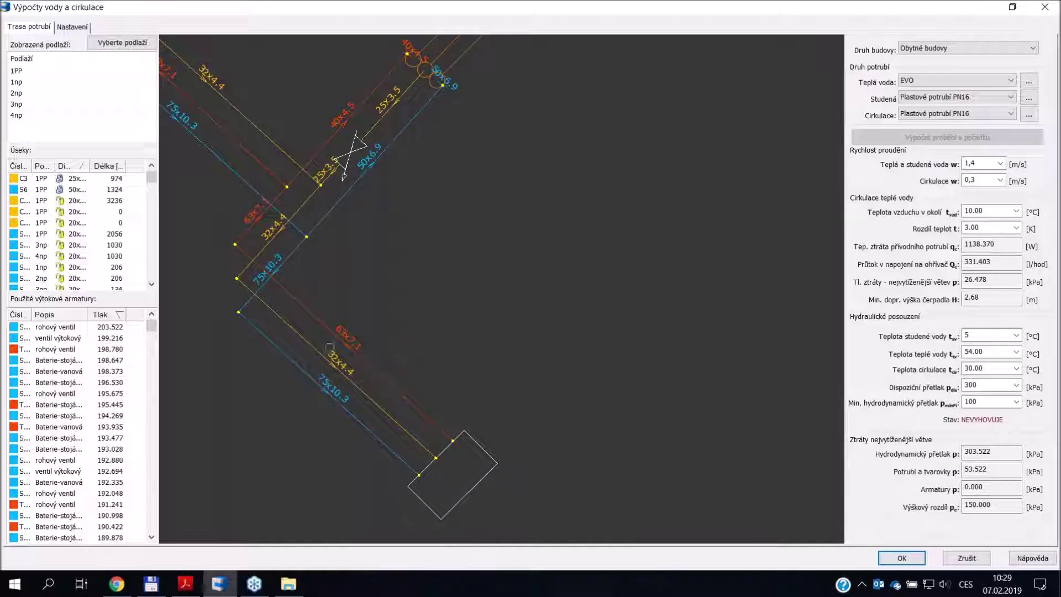
click(73, 27)
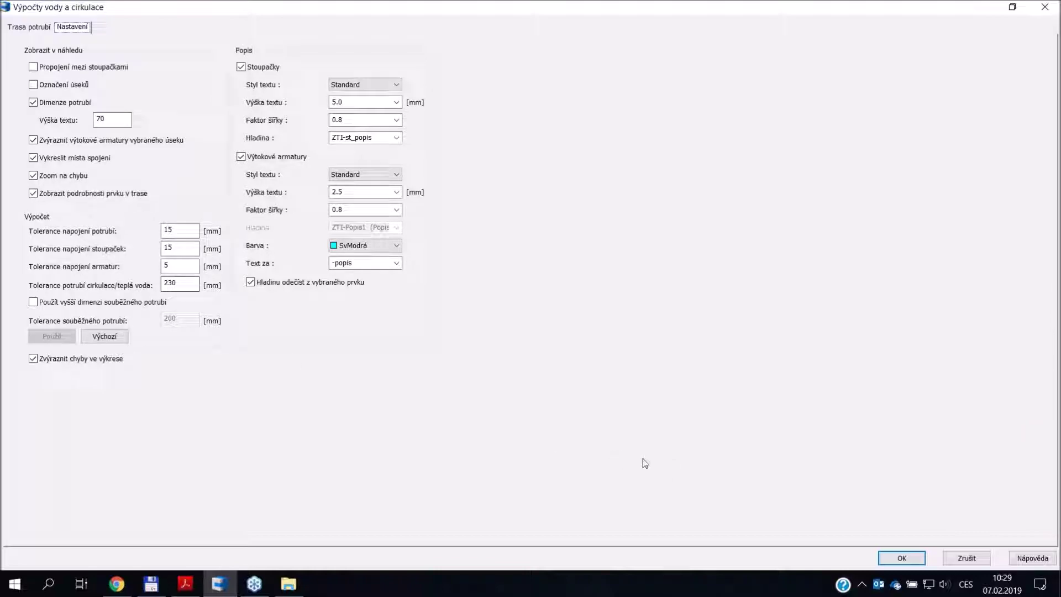
click(900, 559)
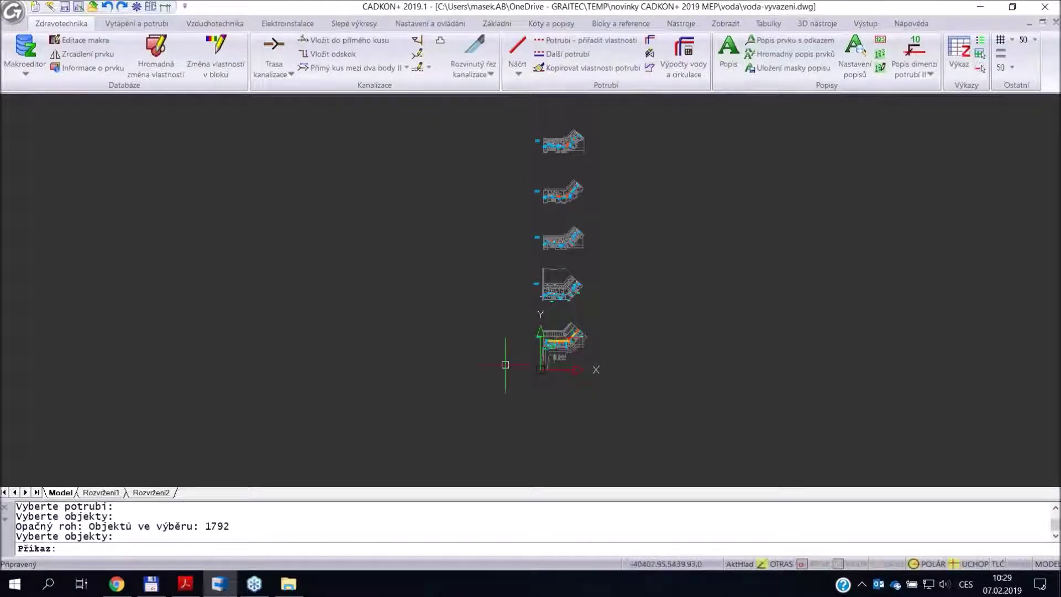
- Switch to the Novinky CADKON+ 2019 PDF in Adobe Acrobat Reader and go to the Podlahové vytápění section on page 31
key(alt+Tab)
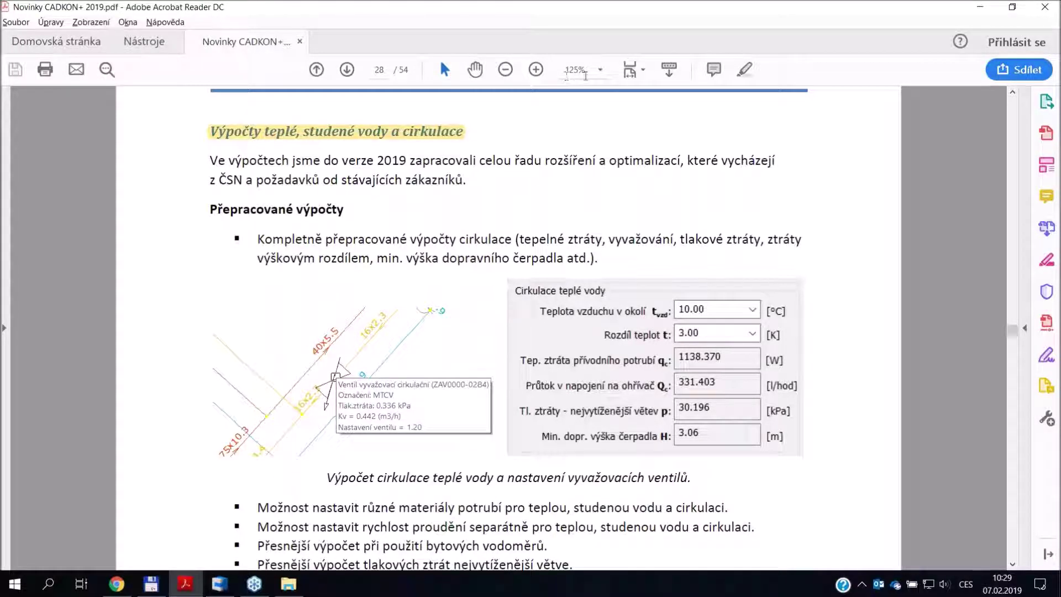
click(642, 70)
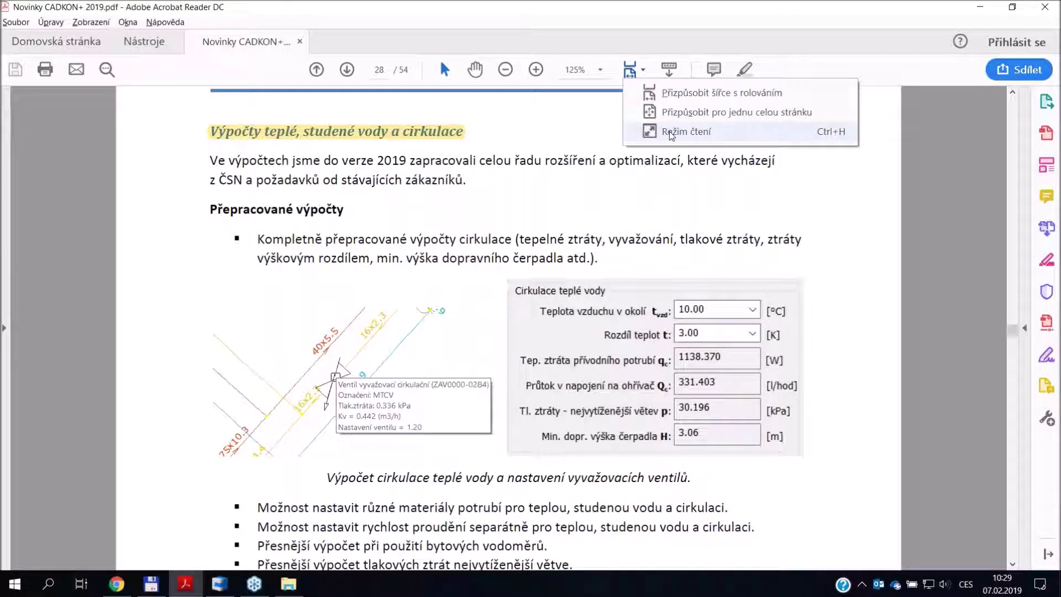
click(672, 111)
scroll(597, 339, down, 2)
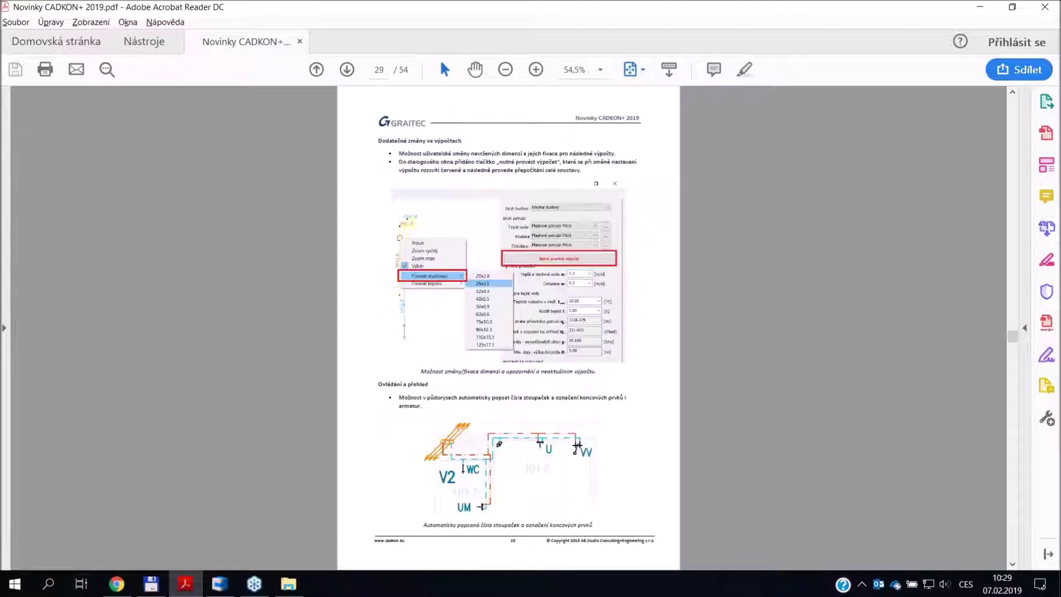
scroll(481, 288, down, 2)
ctrl+scroll(481, 287, up, 1)
ctrl+scroll(509, 287, up, 3)
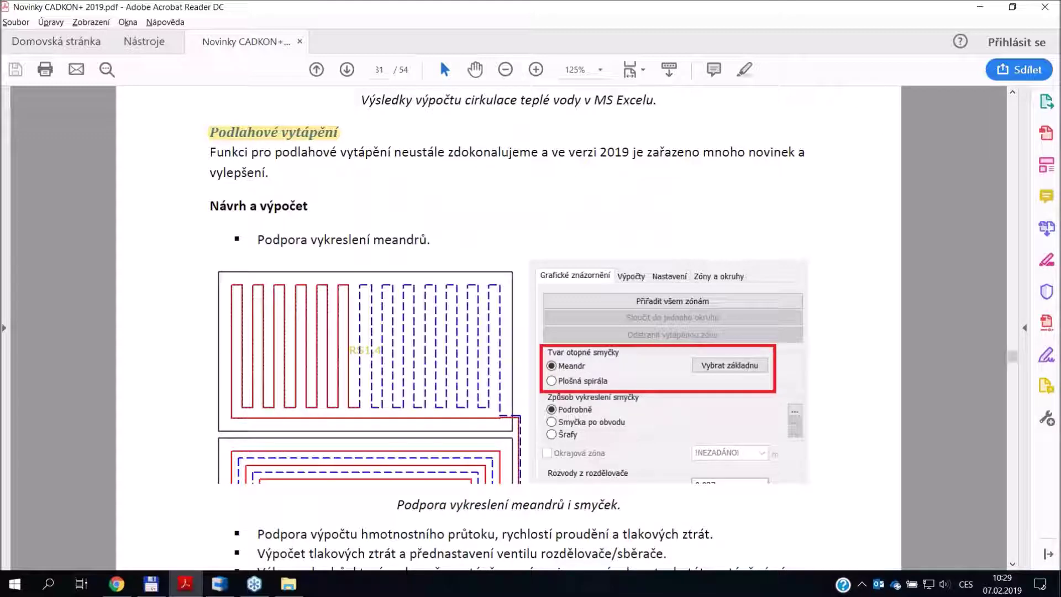
- Switch to CADKON+, open arch.dwg from the podlahovka folder, and close it again
key(alt+Tab)
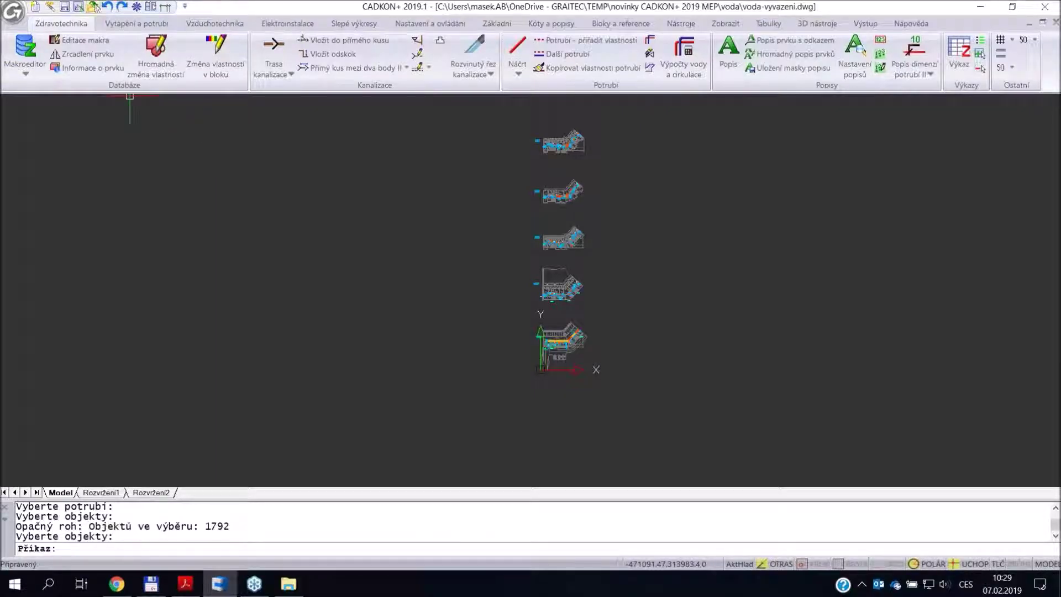
click(94, 7)
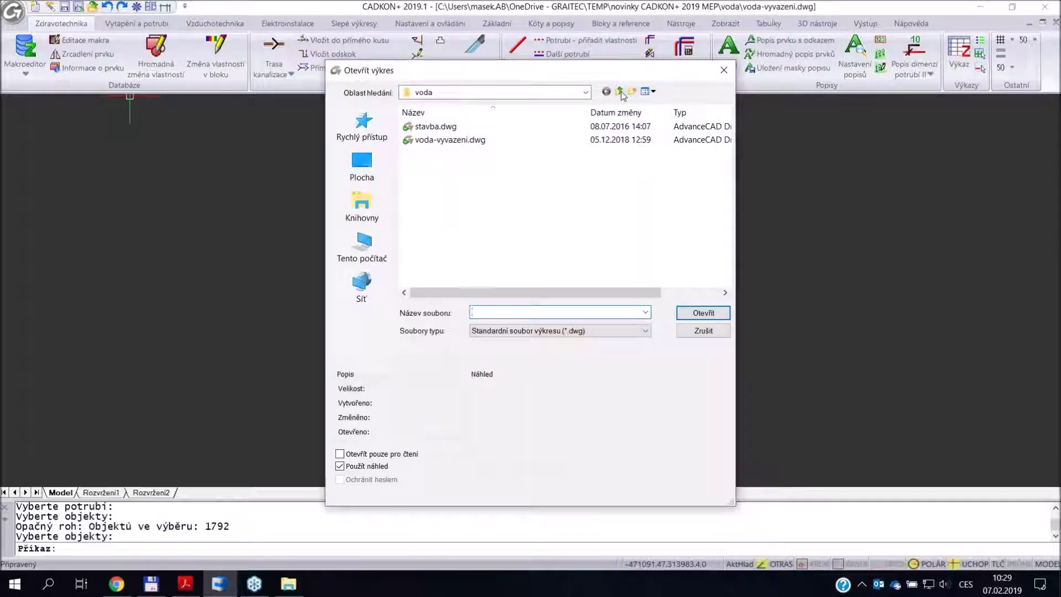
click(620, 92)
double_click(454, 152)
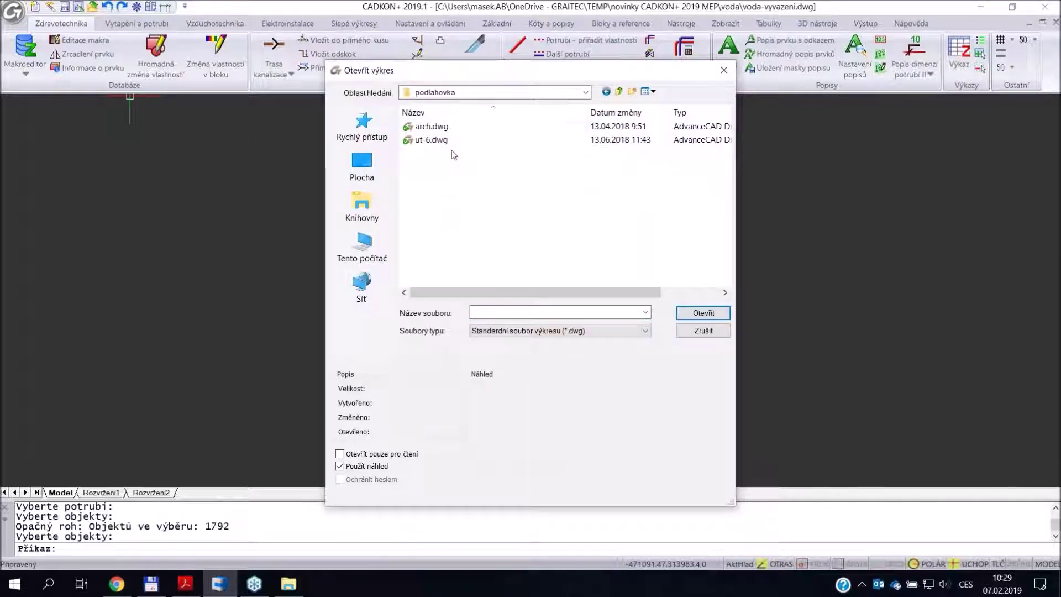
double_click(431, 128)
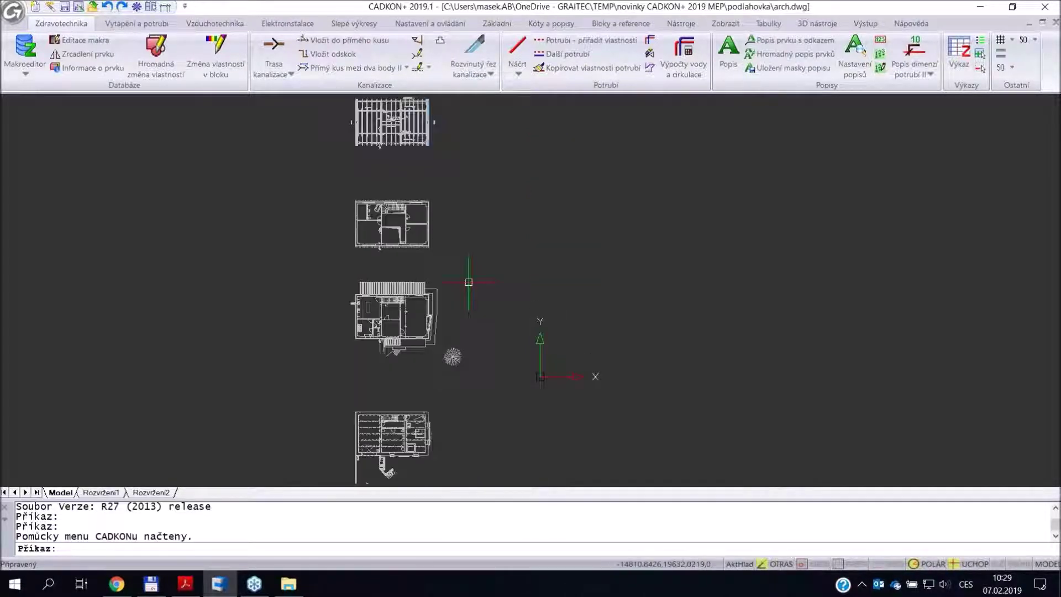
click(1054, 24)
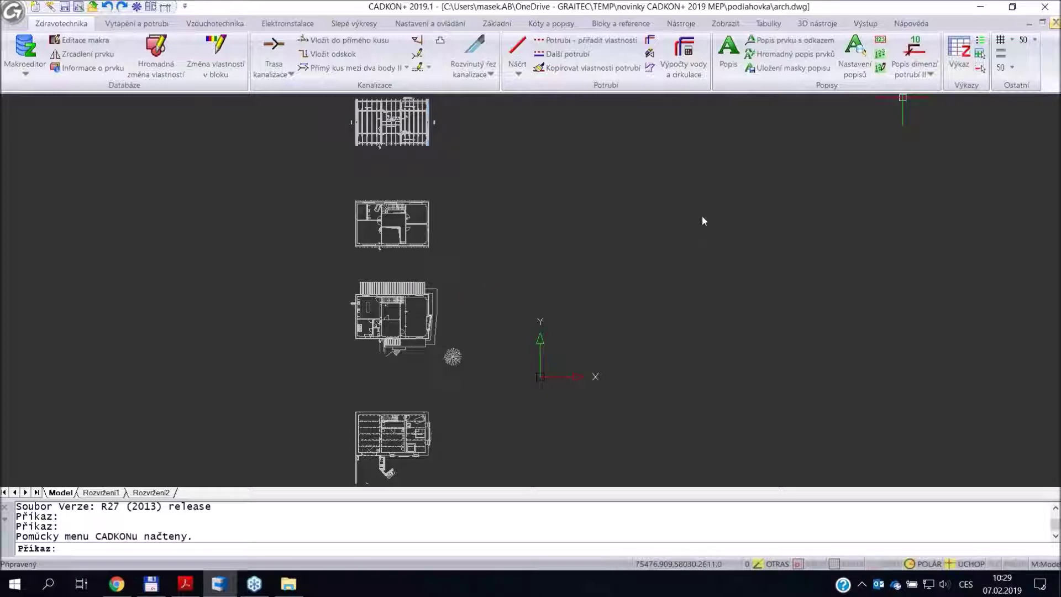
- Open the drawing ut-6.dwg from the podlahovka folder and view the heating distributor with its connecting pipes
click(92, 6)
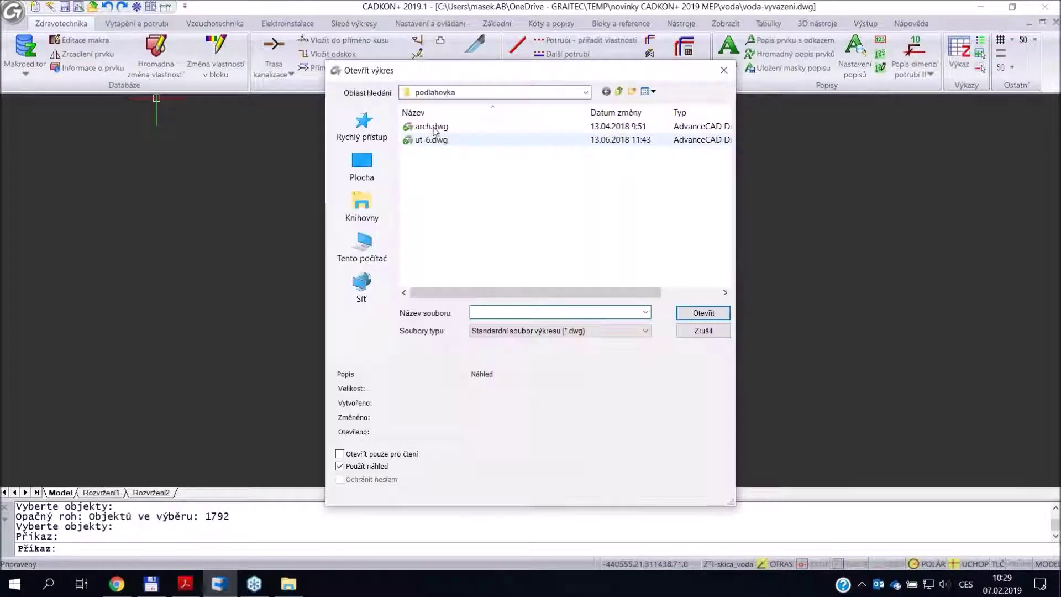
double_click(431, 139)
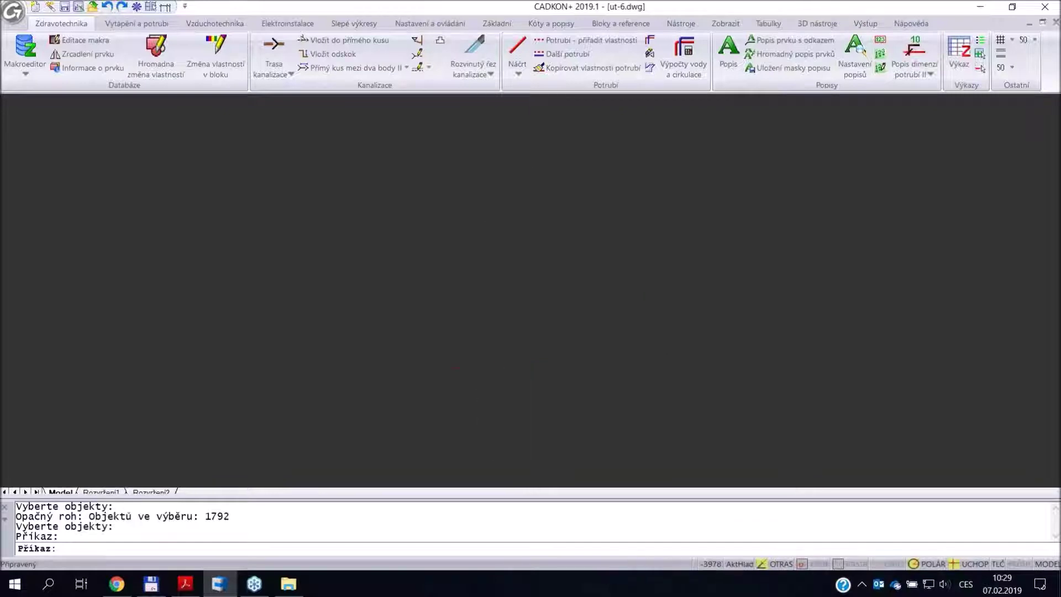
scroll(508, 297, up, 4)
scroll(509, 297, up, 5)
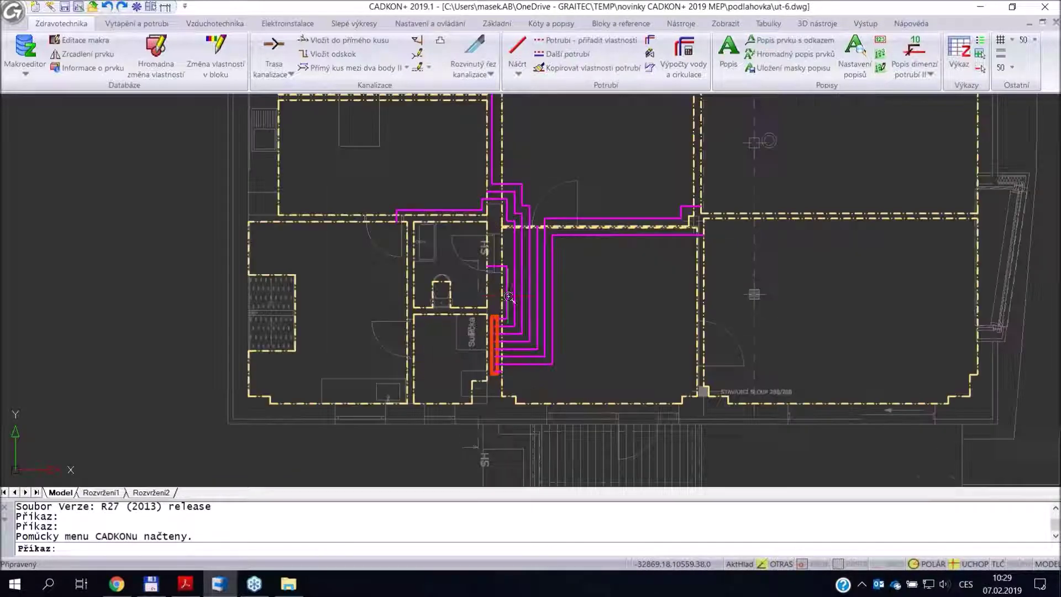
scroll(539, 321, up, 3)
- Switch to the PDF in Adobe Acrobat Reader and review the underfloor heating features under Návrh a výpočet
key(alt+Tab)
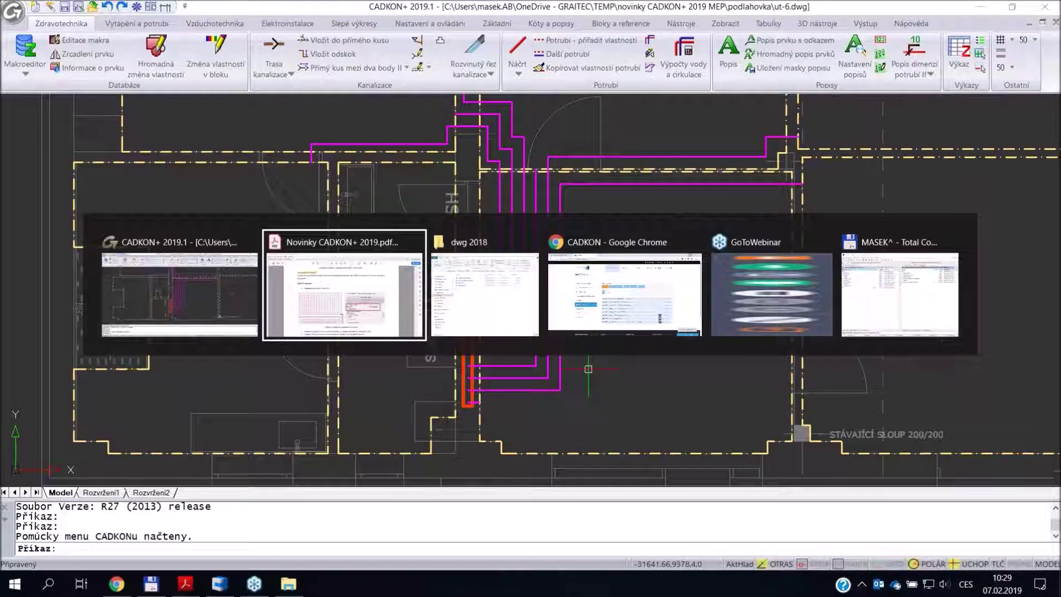
scroll(508, 330, down, 3)
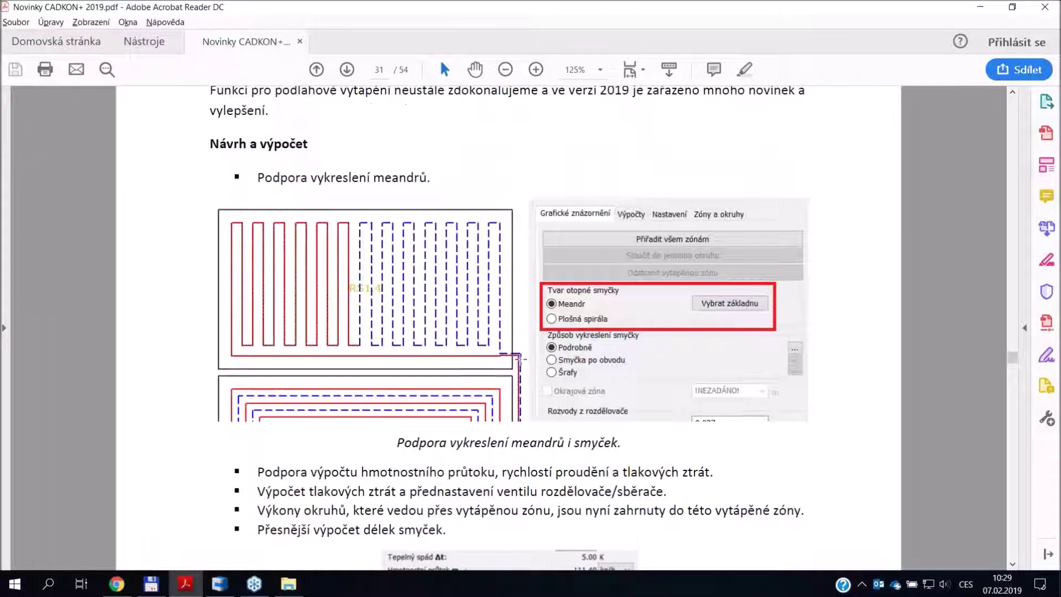
- Switch to CADKON+ and start the underfloor heating design, selecting the manifold and the distribution pipes connected to it
scroll(490, 333, down, 5)
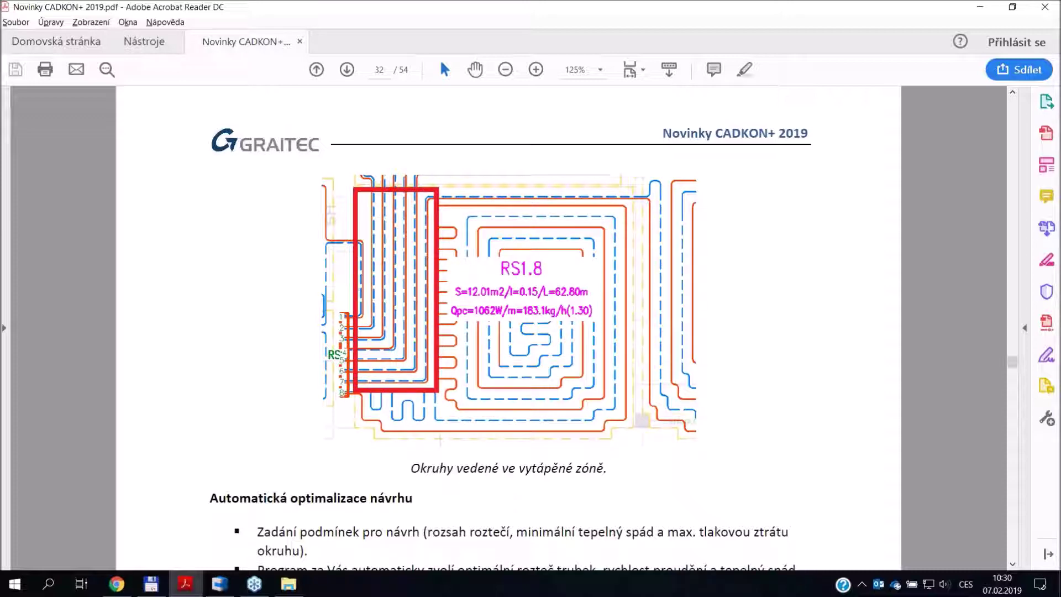
key(alt+Tab)
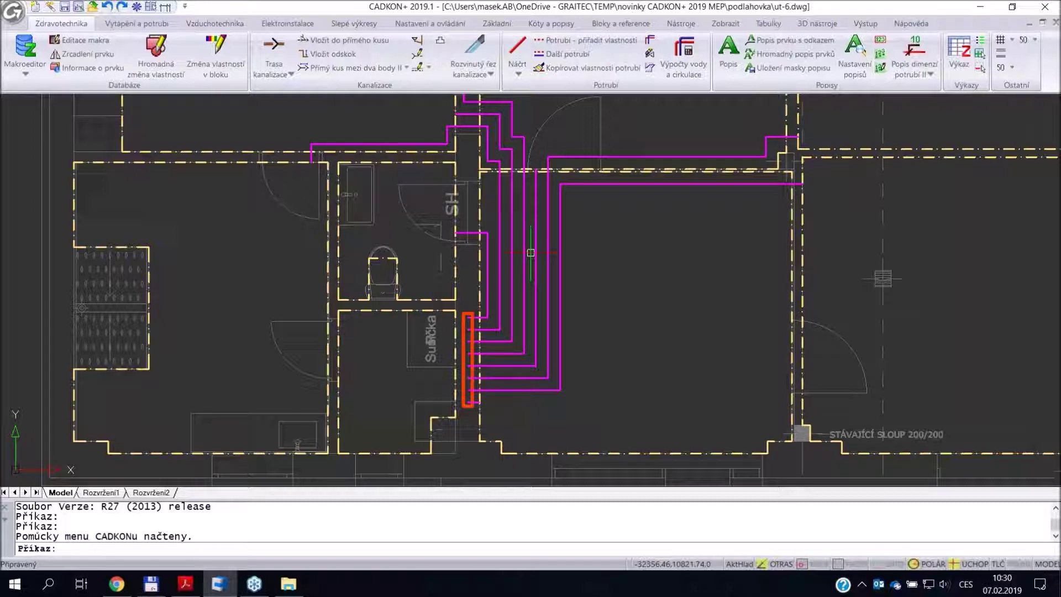
click(139, 24)
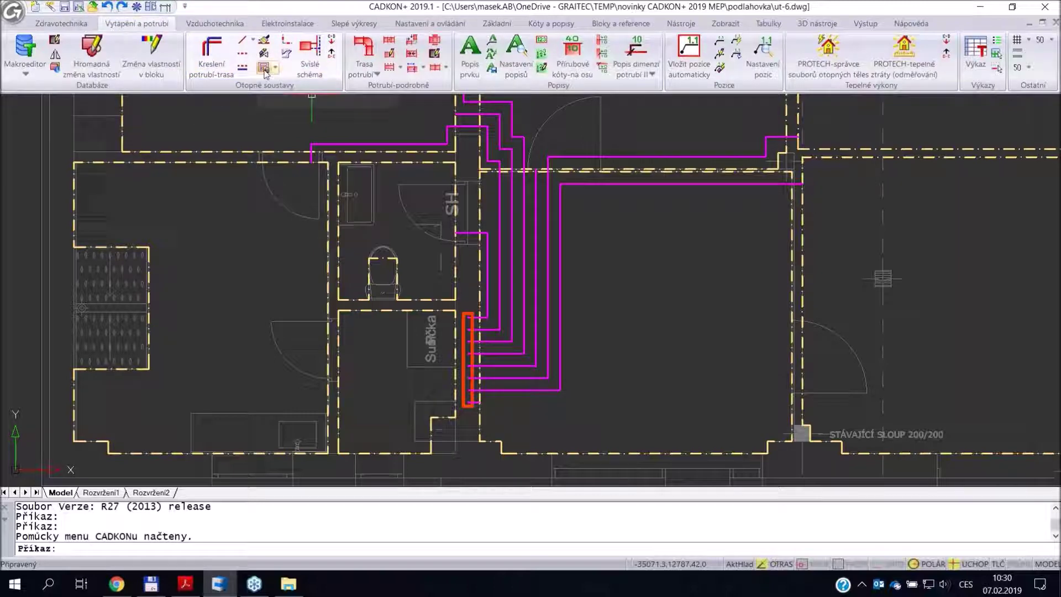
scroll(475, 412, up, 4)
click(473, 409)
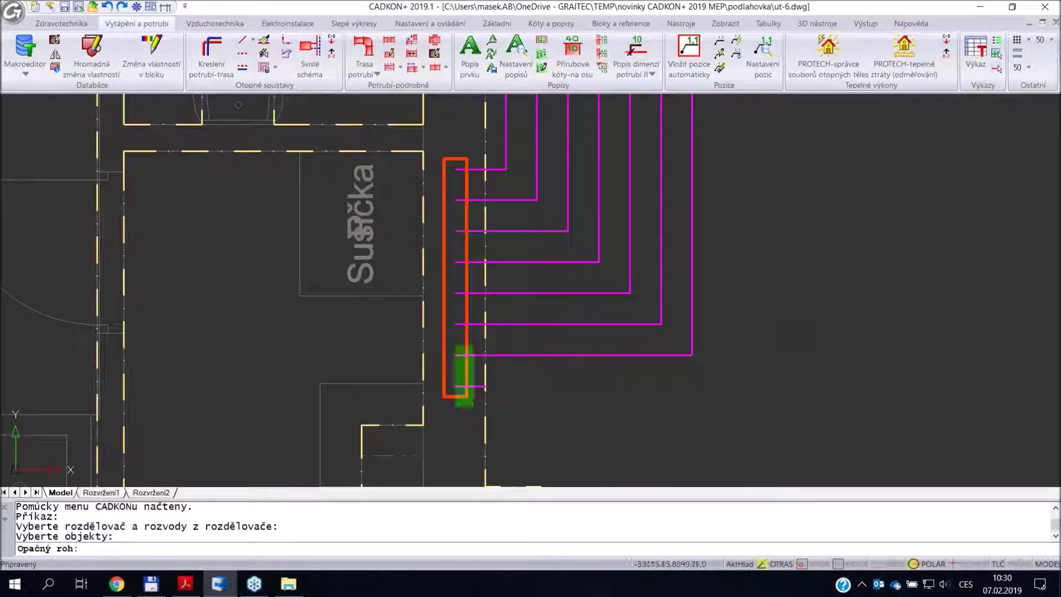
click(432, 113)
scroll(448, 236, down, 6)
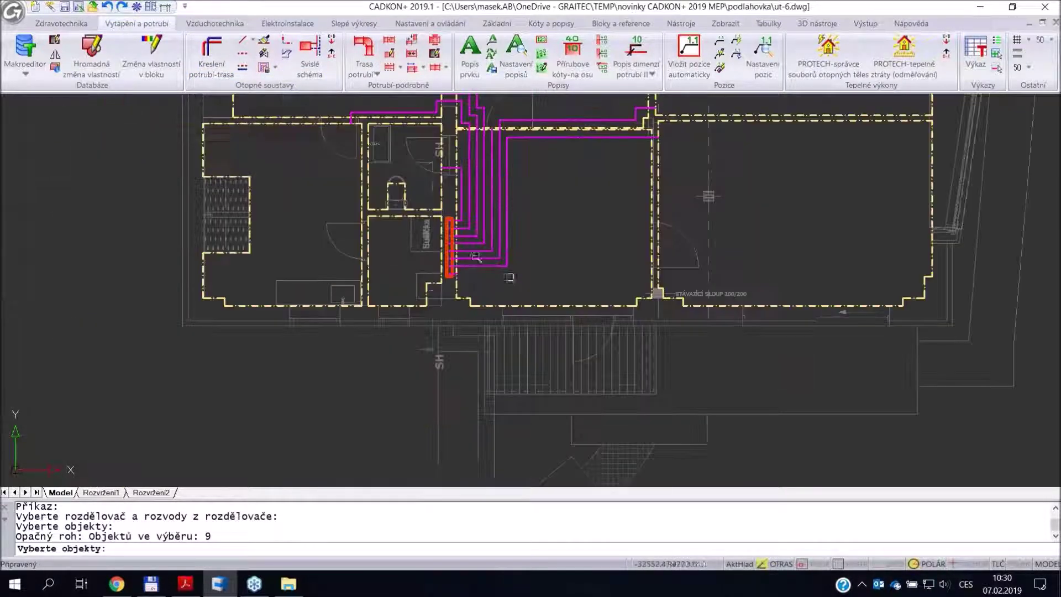
key(Return)
- Select the closed curves of all heating zones in the floor plan for the underfloor heating design
scroll(631, 412, down, 4)
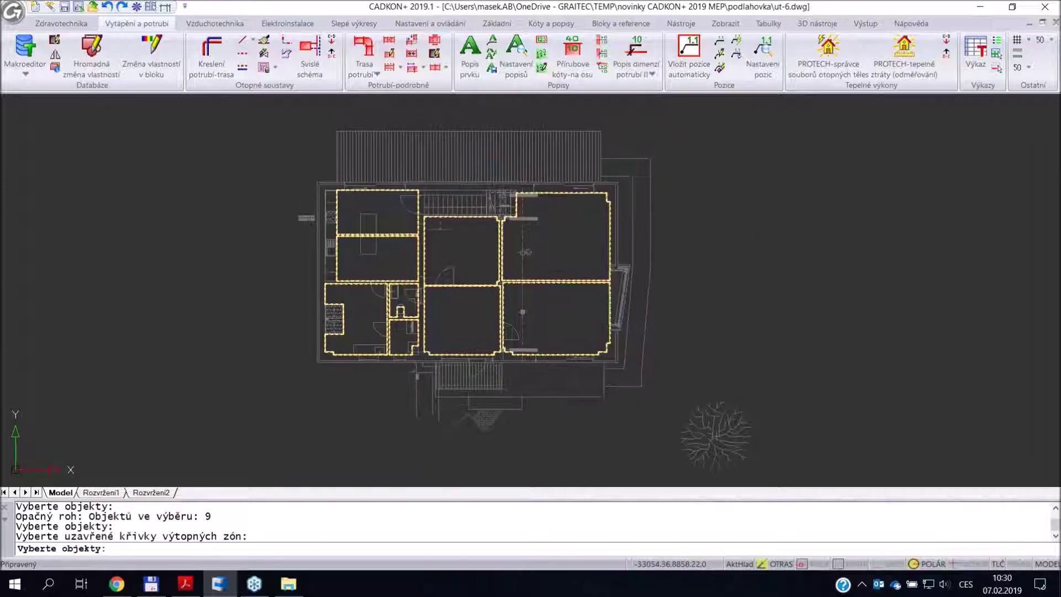
click(635, 418)
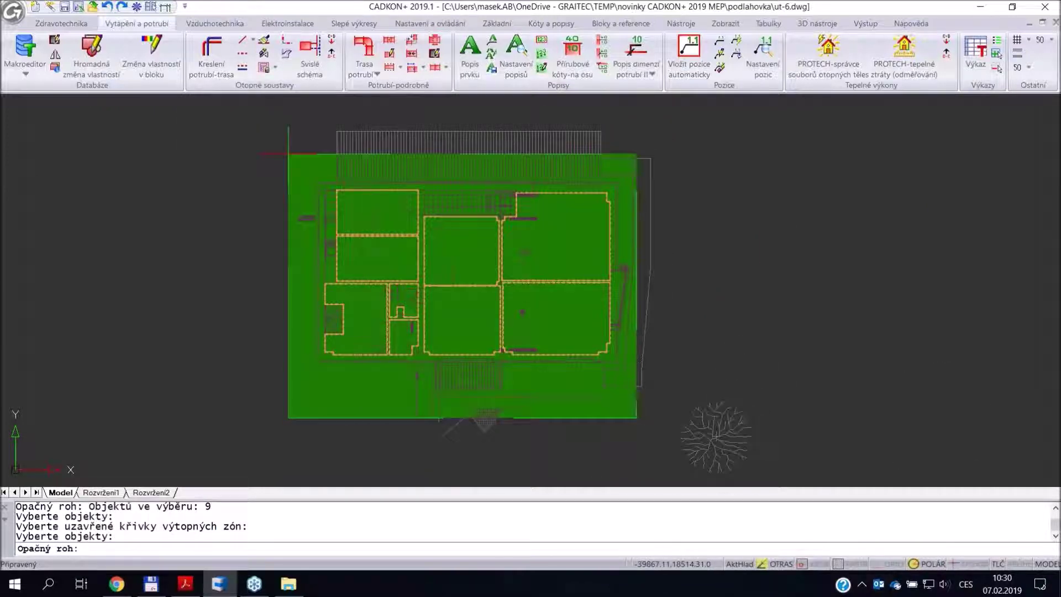
click(288, 154)
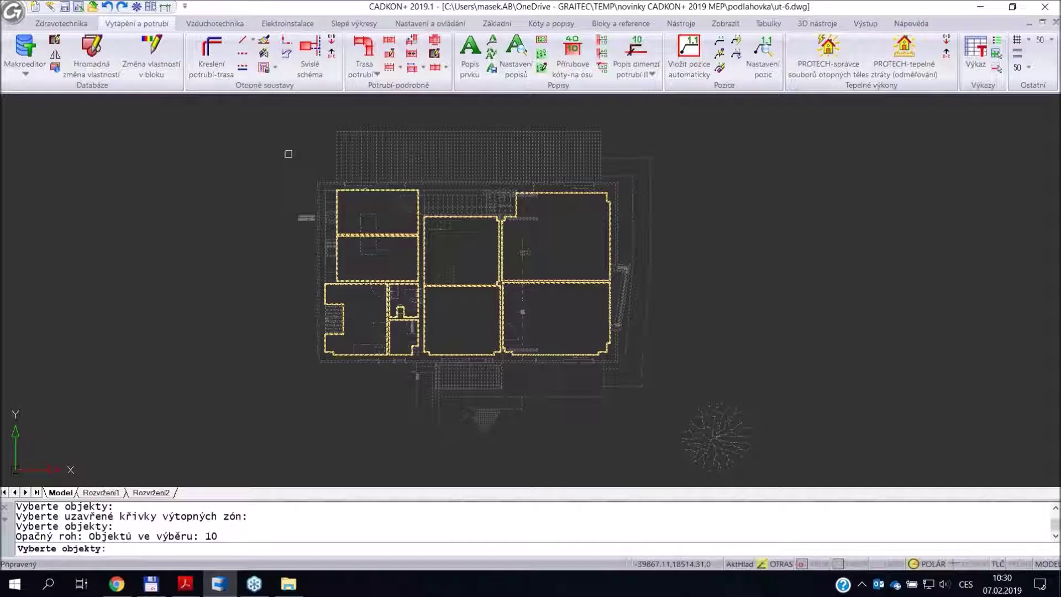
key(Return)
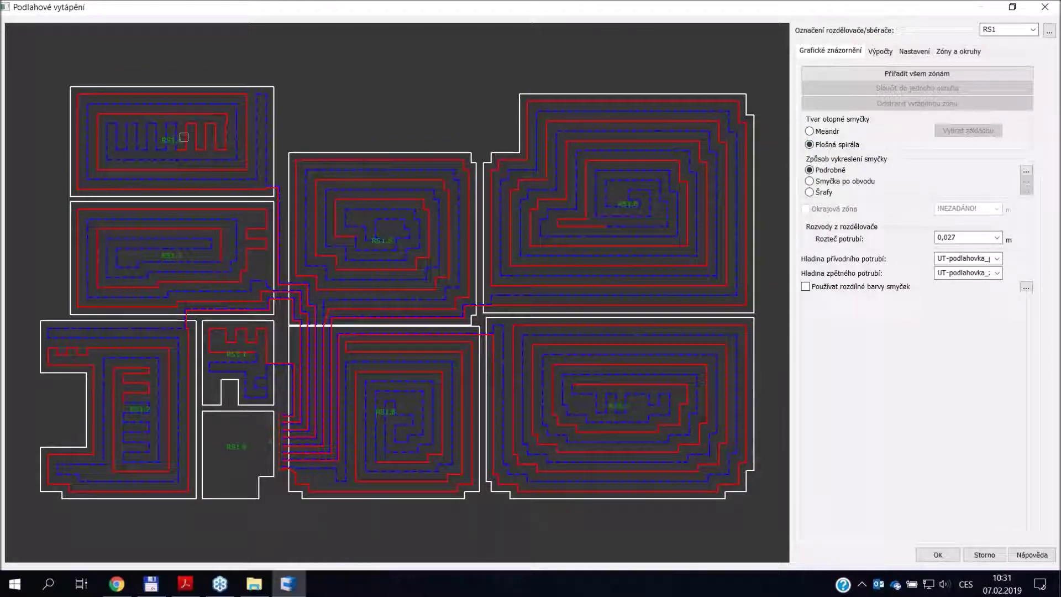
- Change the loop shape of zones RS1.4 and RS1.3 to Meandr, using each zone's upper edge as the base
click(175, 139)
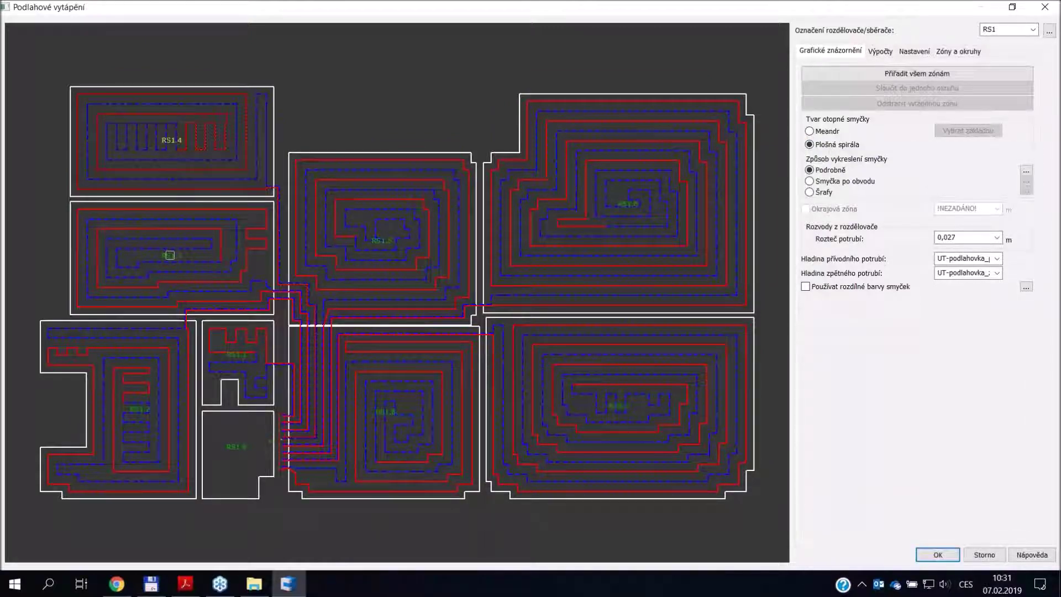
click(170, 255)
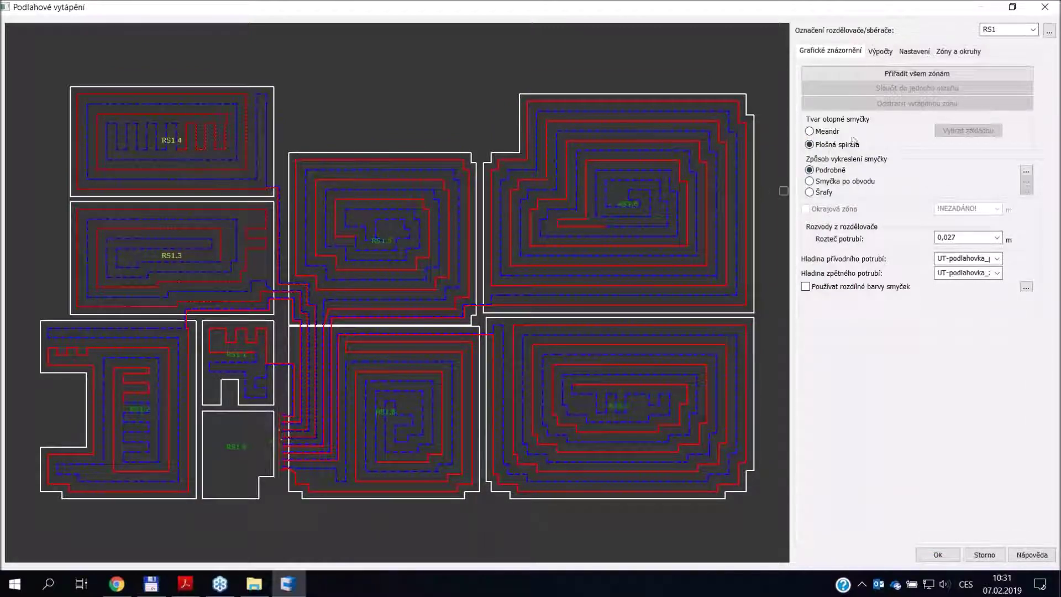
click(827, 132)
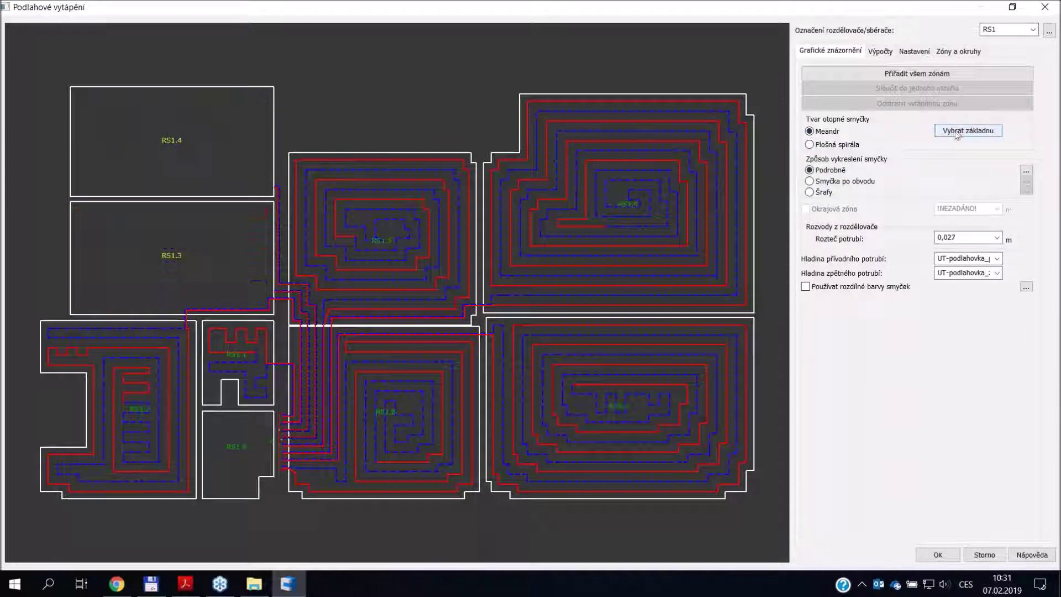
click(957, 133)
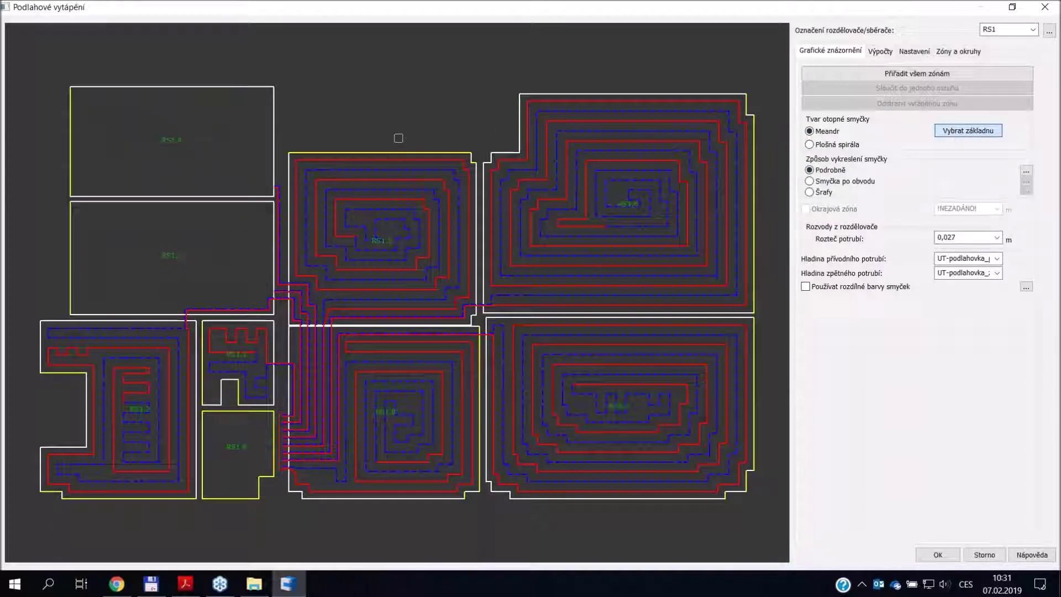
click(232, 88)
click(222, 222)
right_click(224, 247)
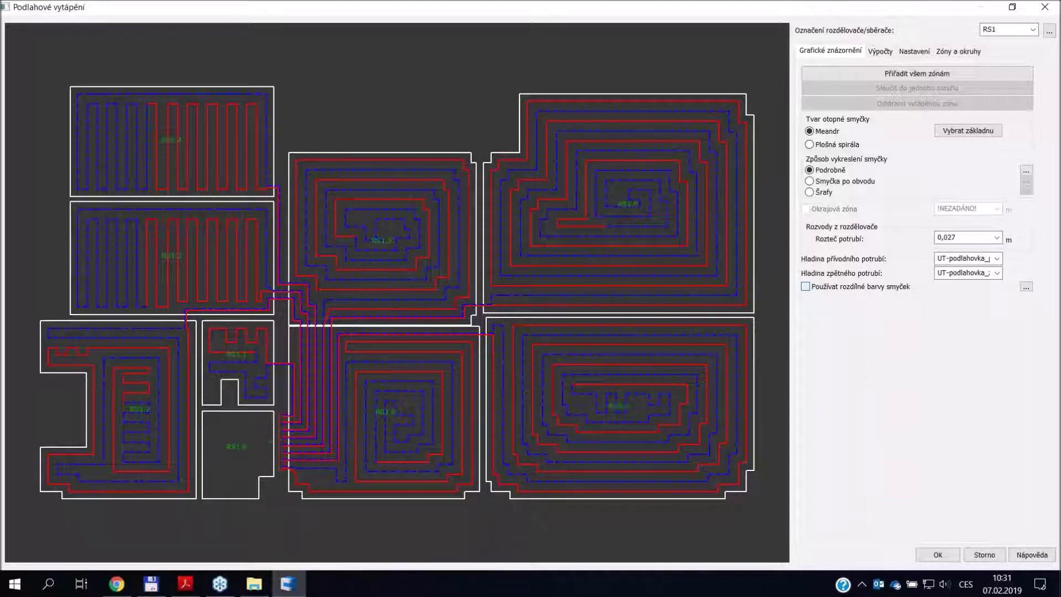
- Preview the heating loops in different colours and restore the common supply and return colouring
click(805, 287)
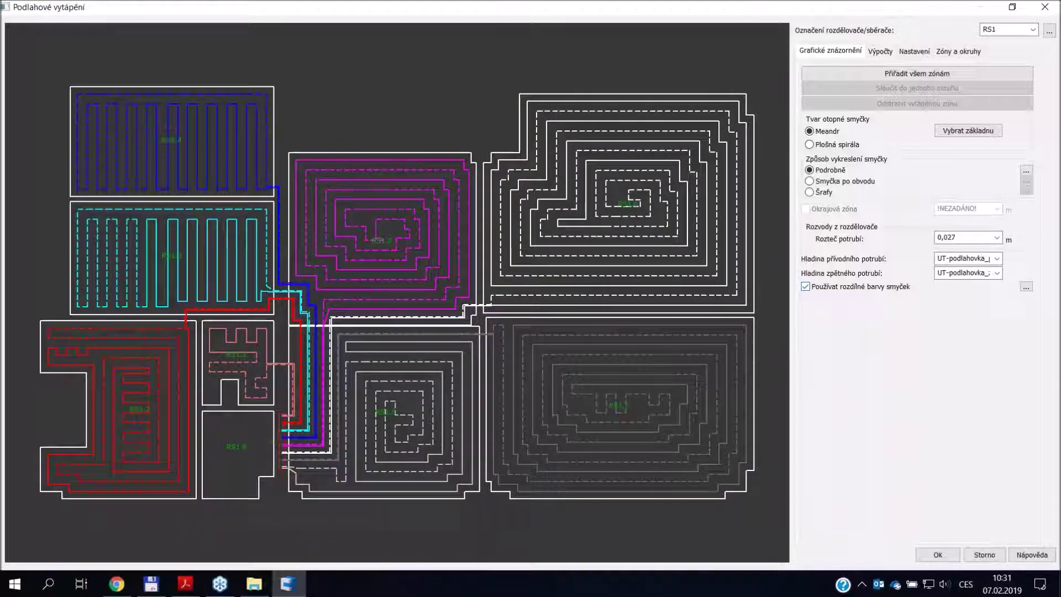
click(806, 286)
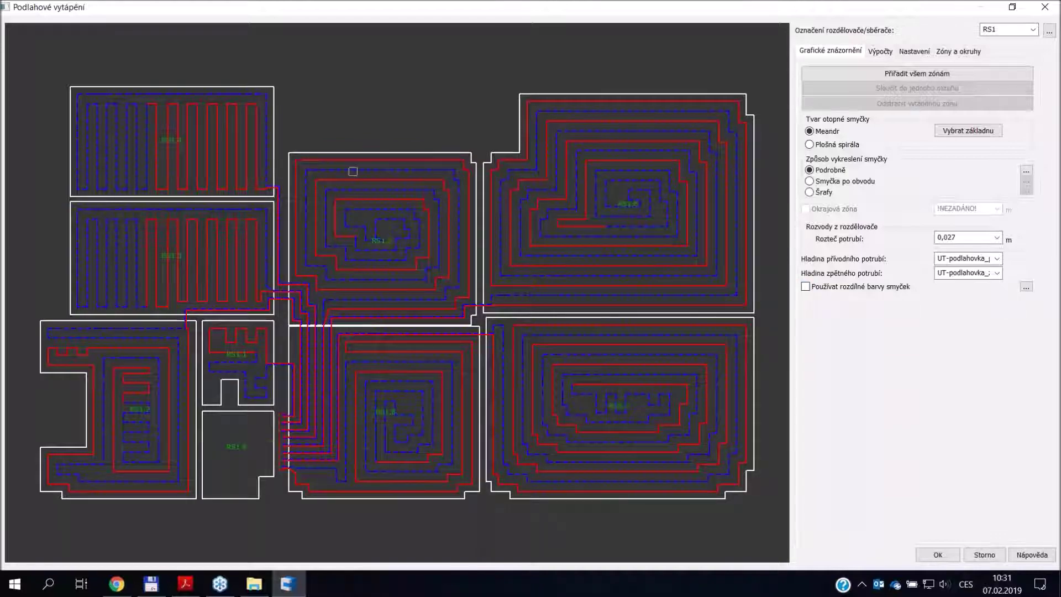
- Load the floor composition Podlaha s keramickou dlažbou 1 from the Podlahové vytápění library and label it S01
click(884, 53)
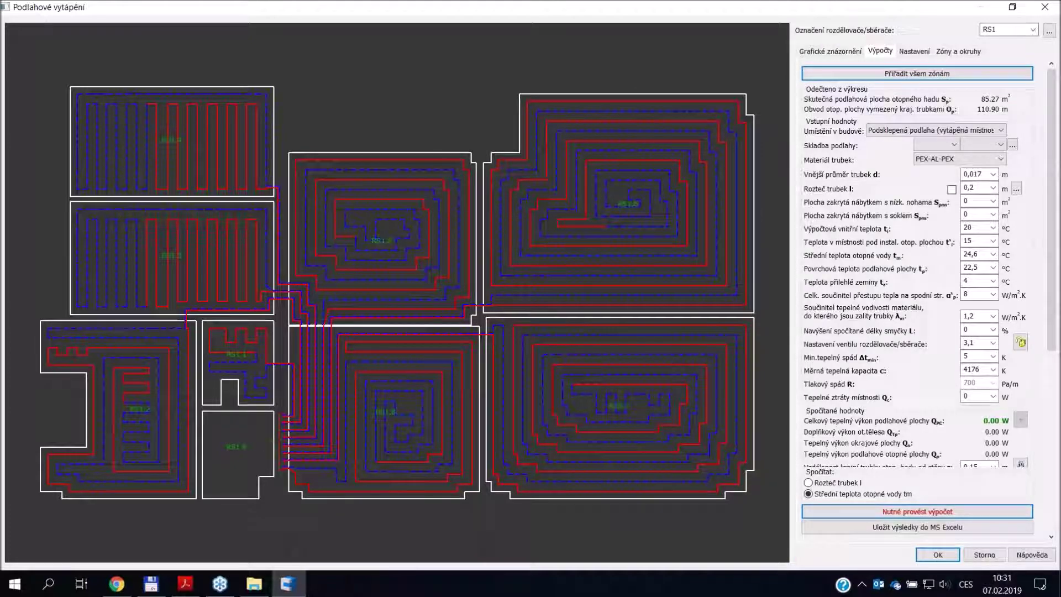
click(1012, 145)
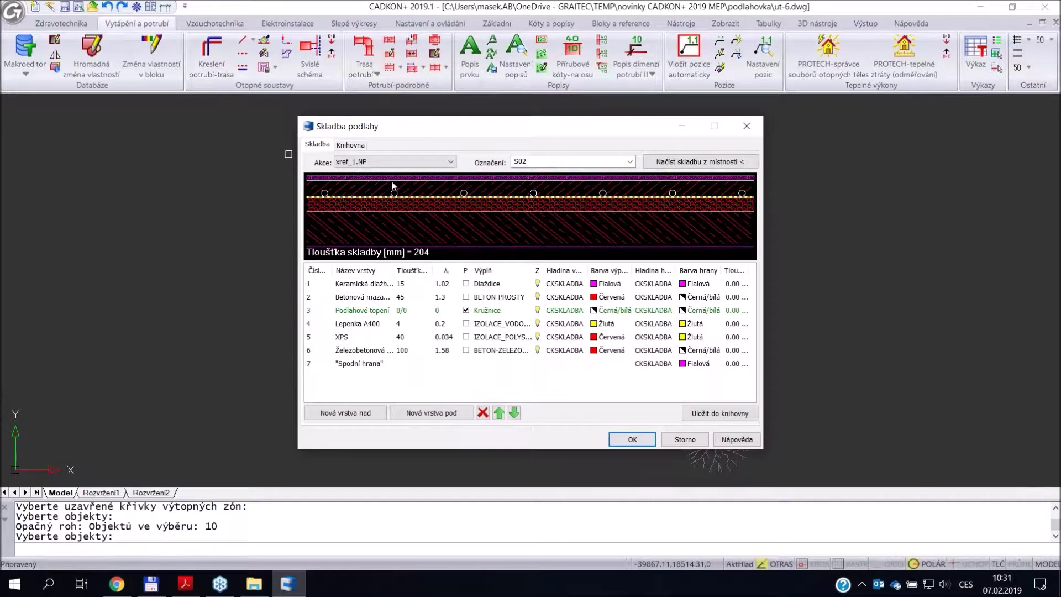
click(350, 145)
double_click(666, 181)
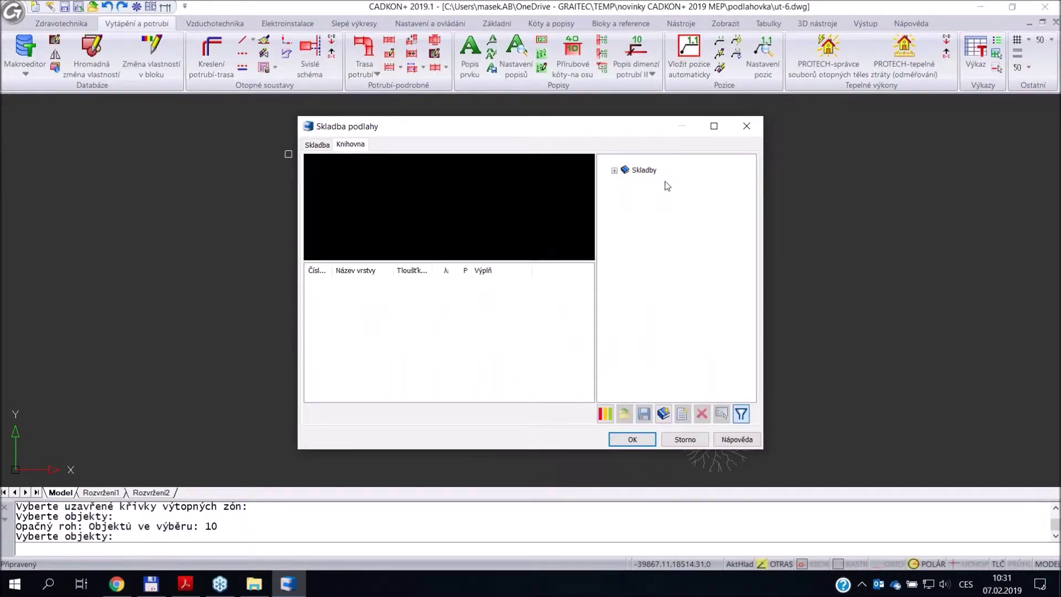
click(691, 260)
double_click(691, 261)
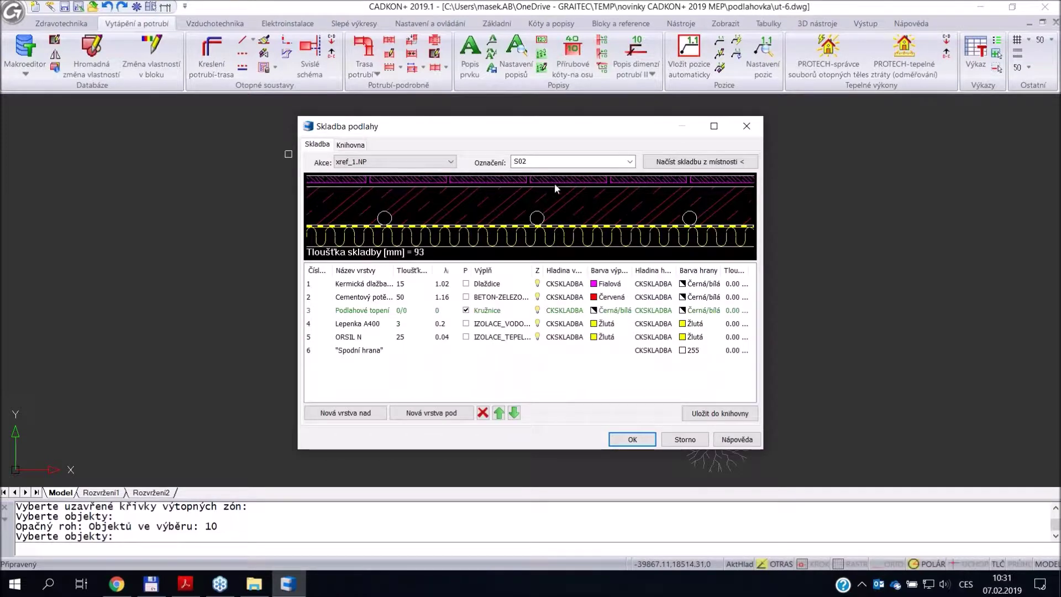
click(551, 162)
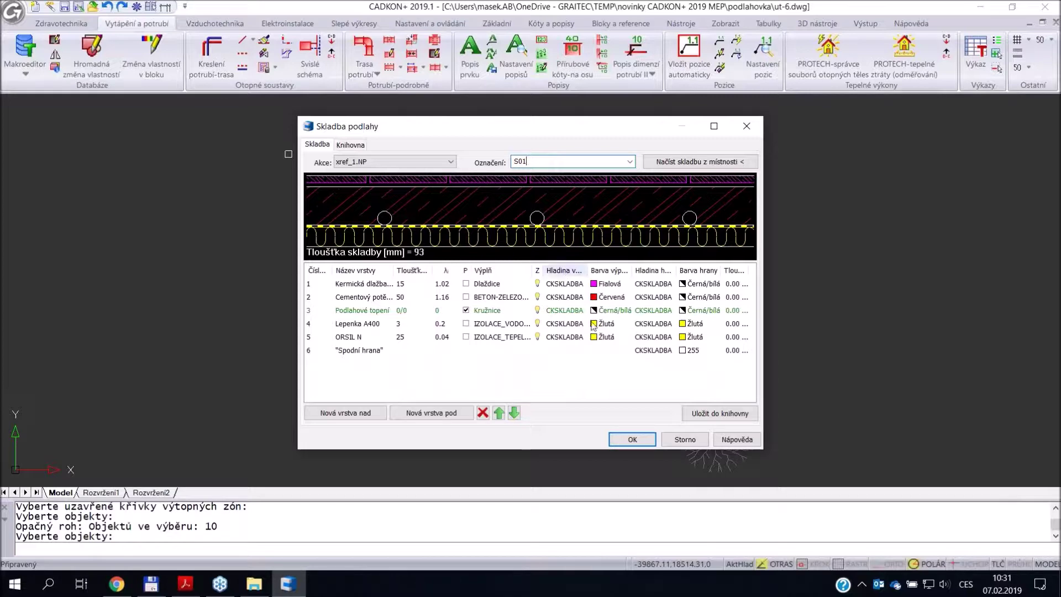
- Look at the floor compositions offered in the Stavební knihovna DEK library and close it
click(355, 146)
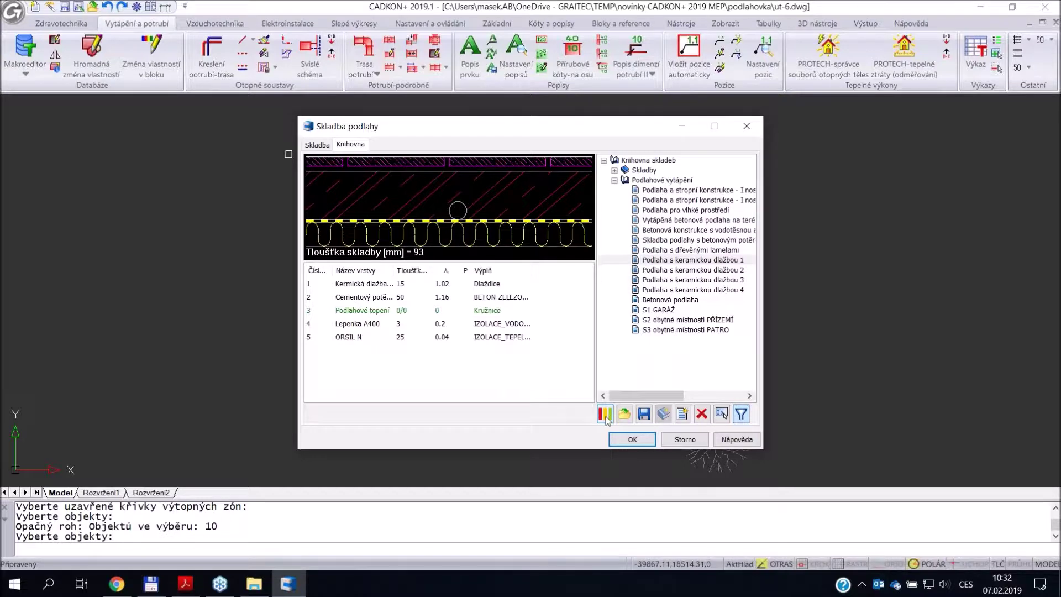
click(605, 416)
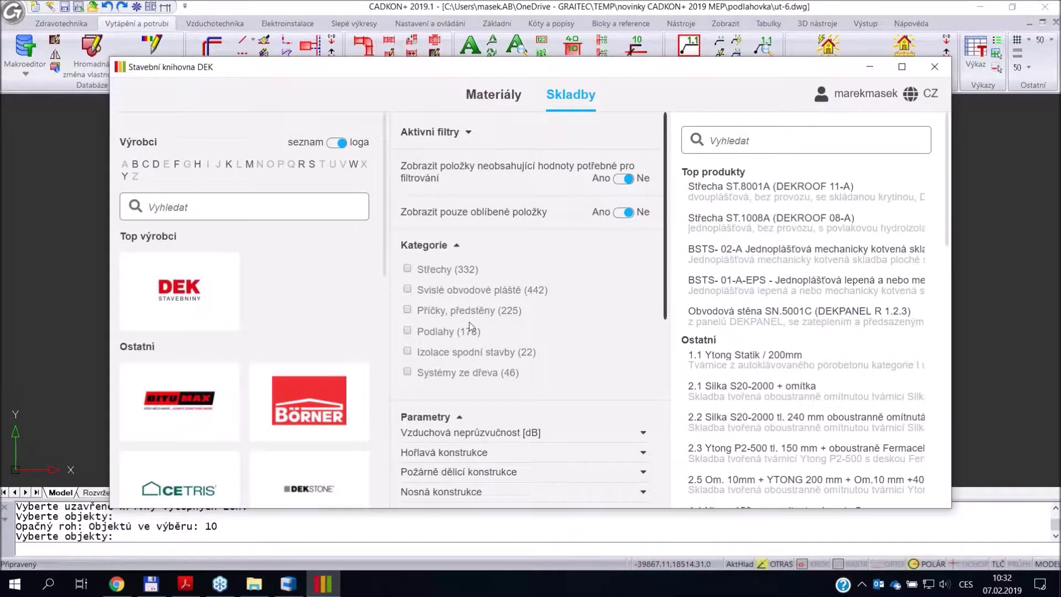
click(933, 69)
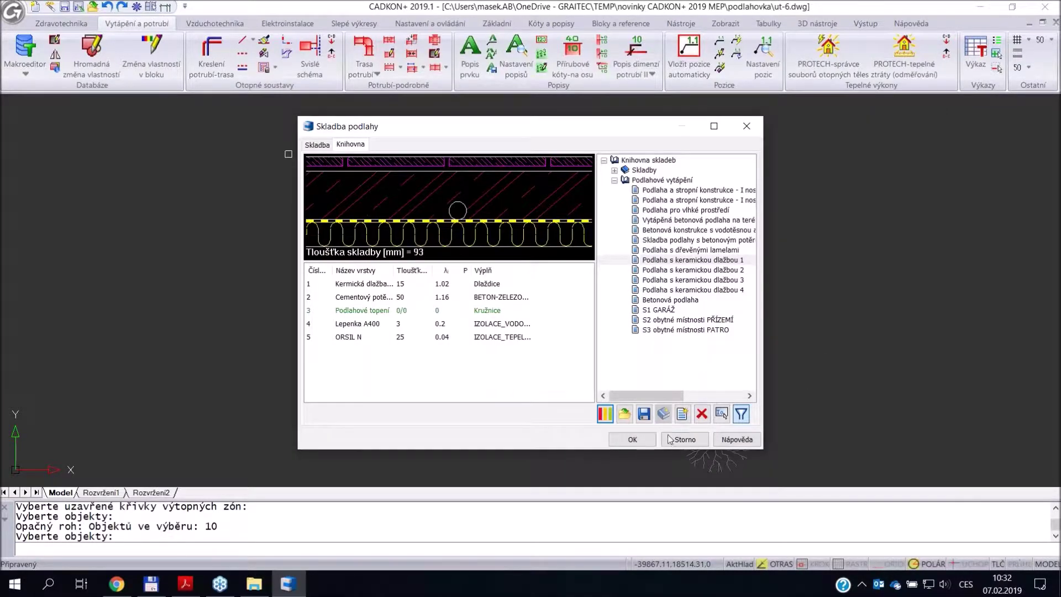
- Apply floor composition S01 to the heating zones in the underfloor heating calculation
click(636, 442)
click(591, 365)
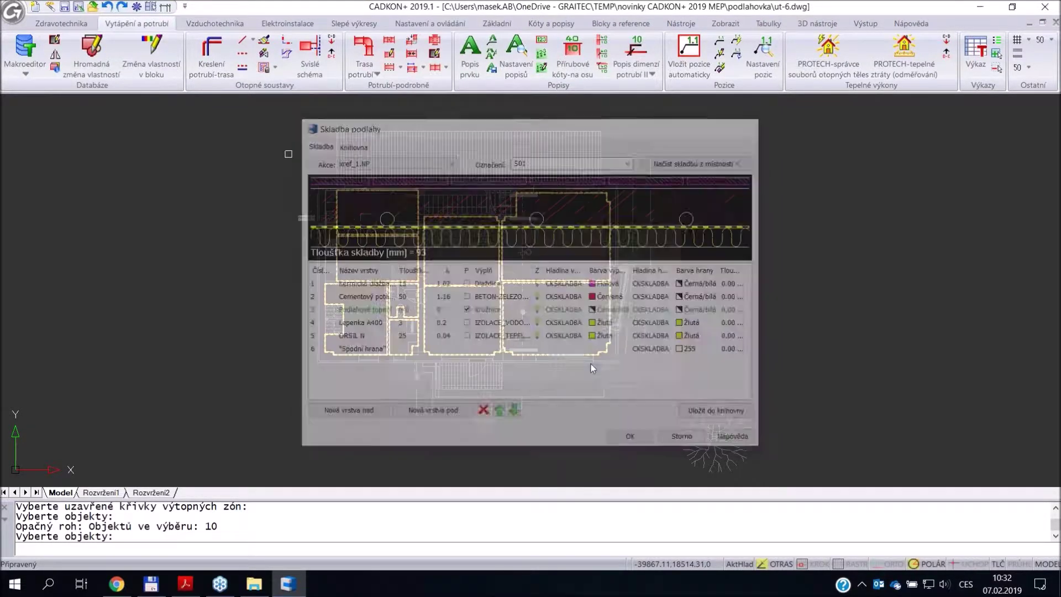
key(Return)
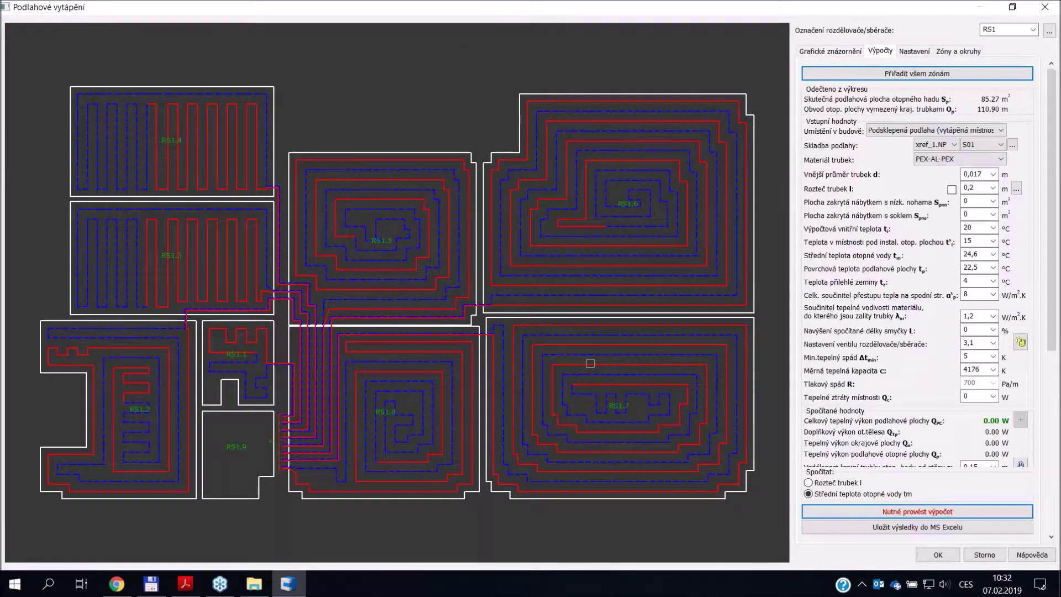
- Assign floor composition S02 to zones RS1.7 and RS1.6, loading Podlaha s keramickou dlažbou 2 from the library and overwriting the stored parameters
click(617, 405)
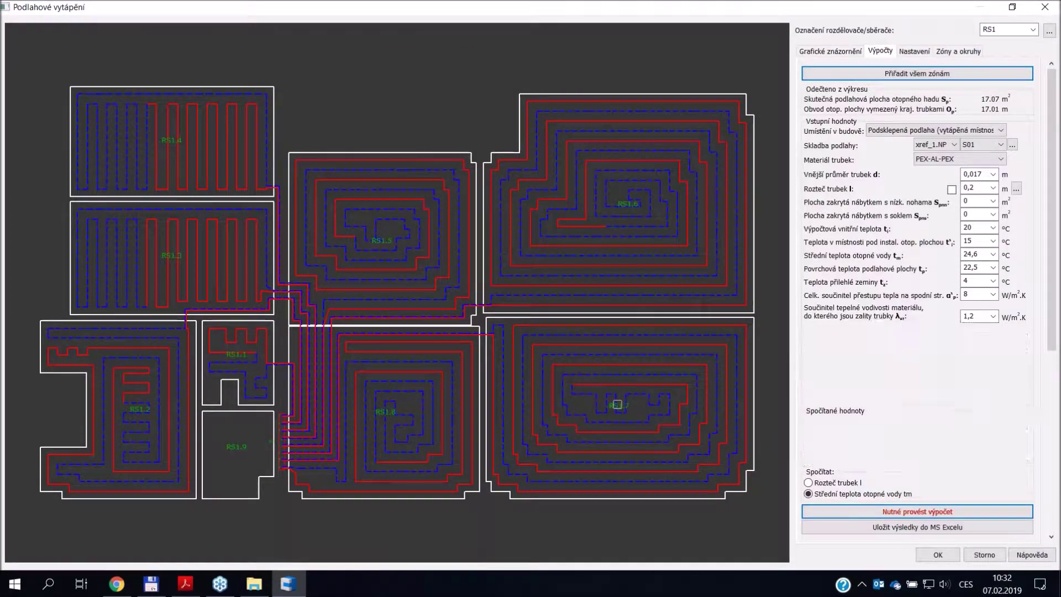
click(633, 203)
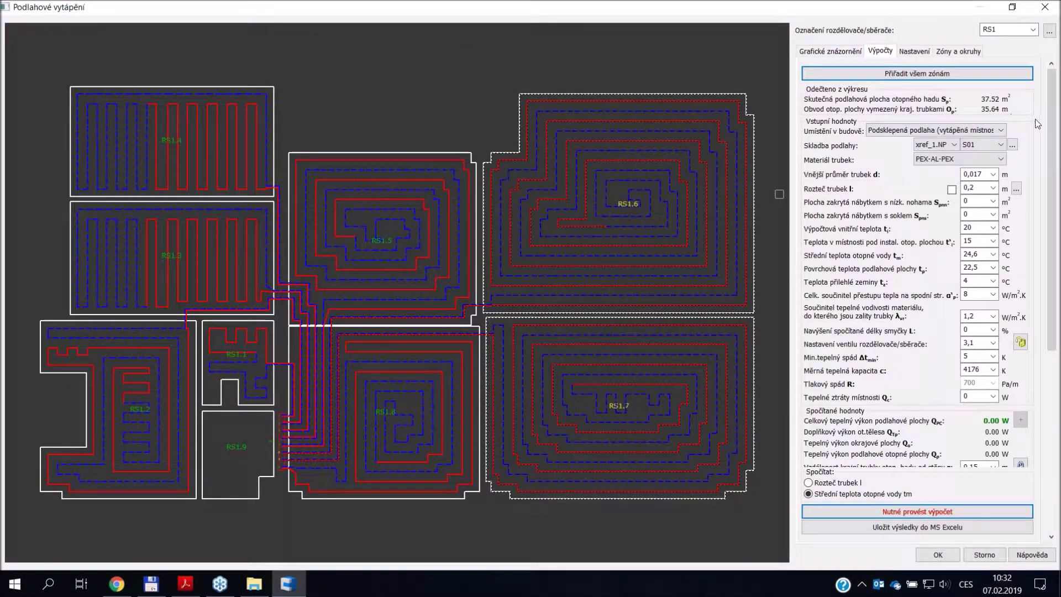
click(1013, 144)
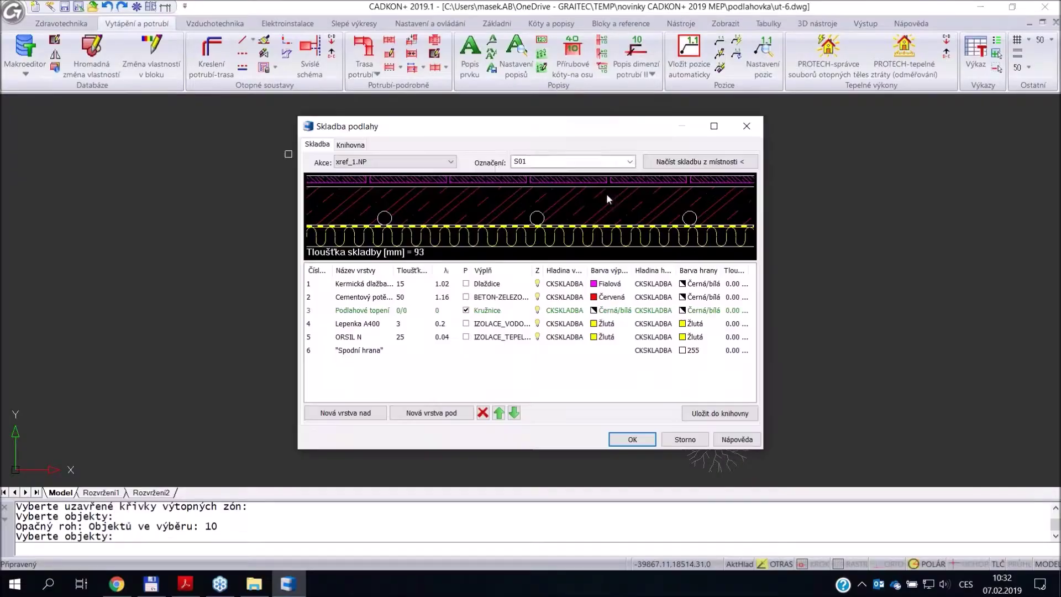
click(573, 162)
click(349, 145)
double_click(636, 181)
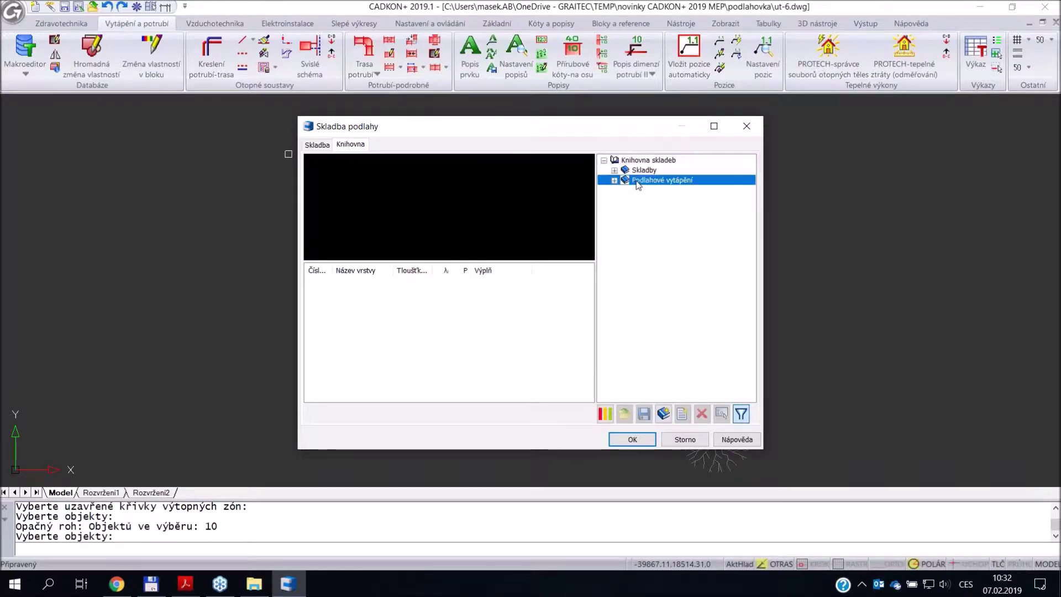
double_click(700, 274)
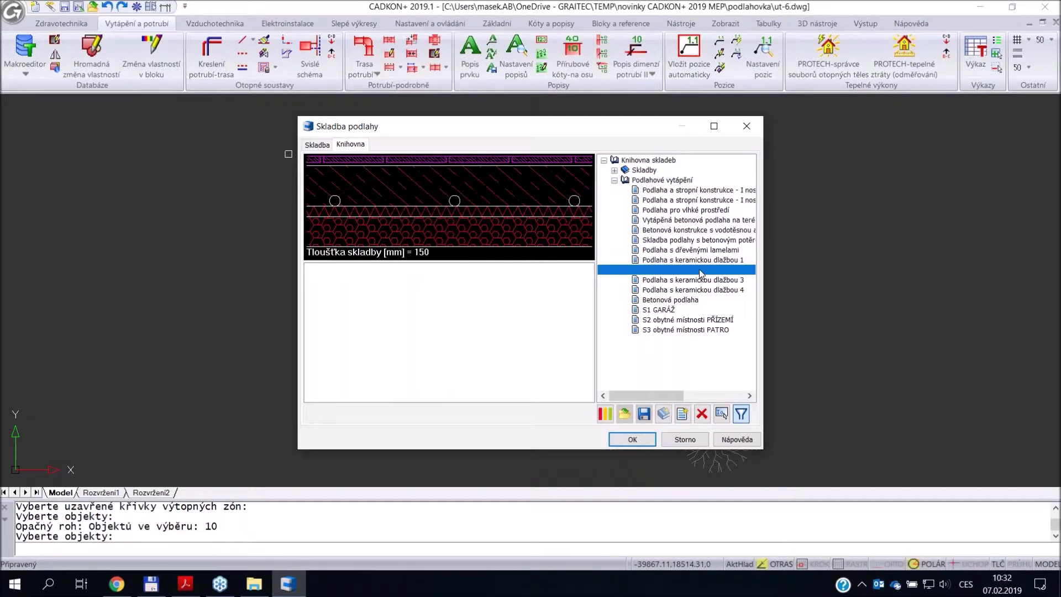
click(632, 439)
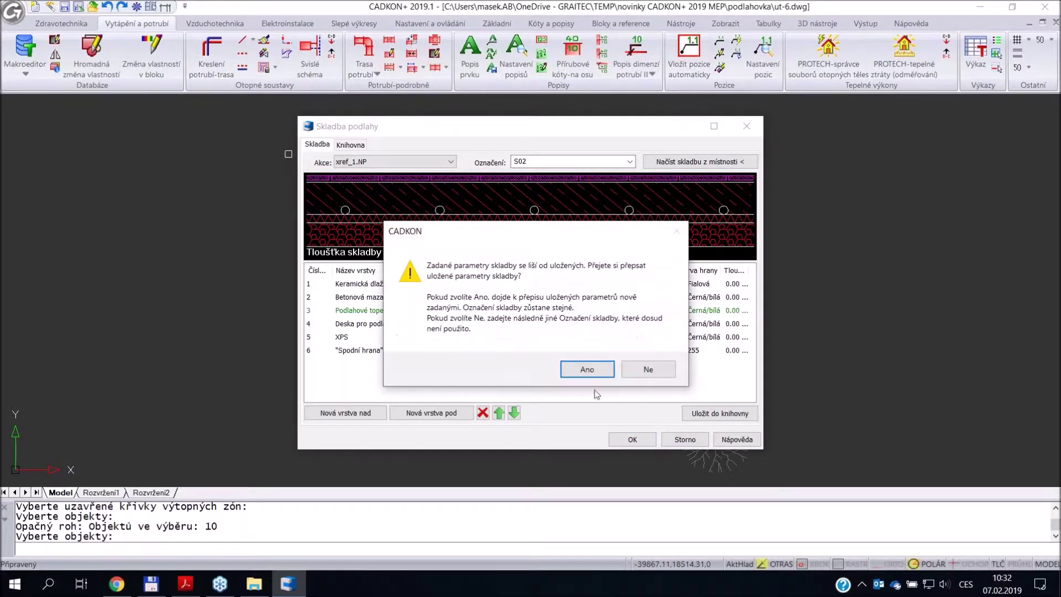
click(604, 367)
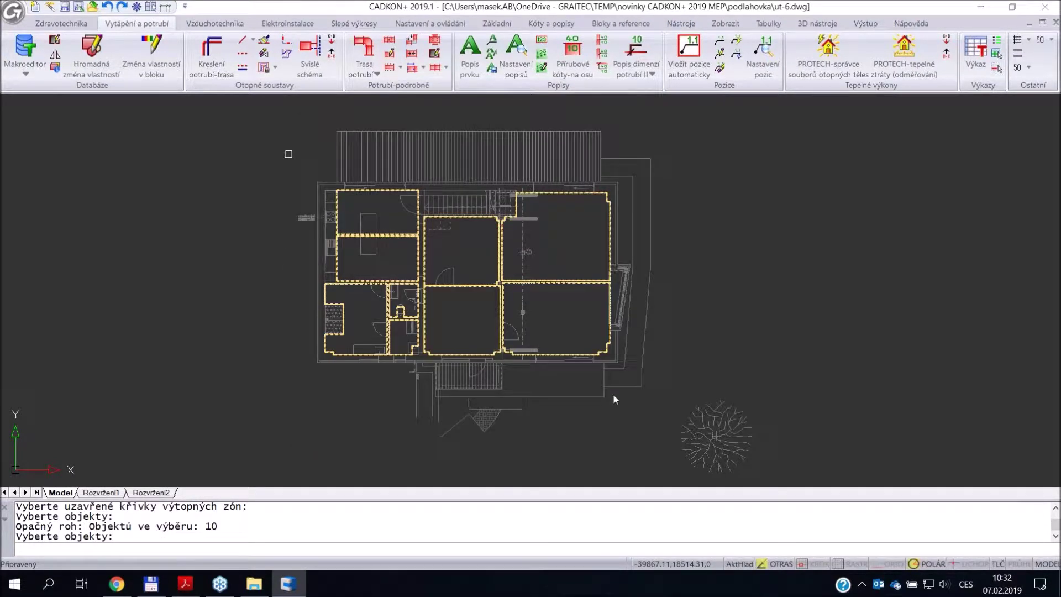
key(Return)
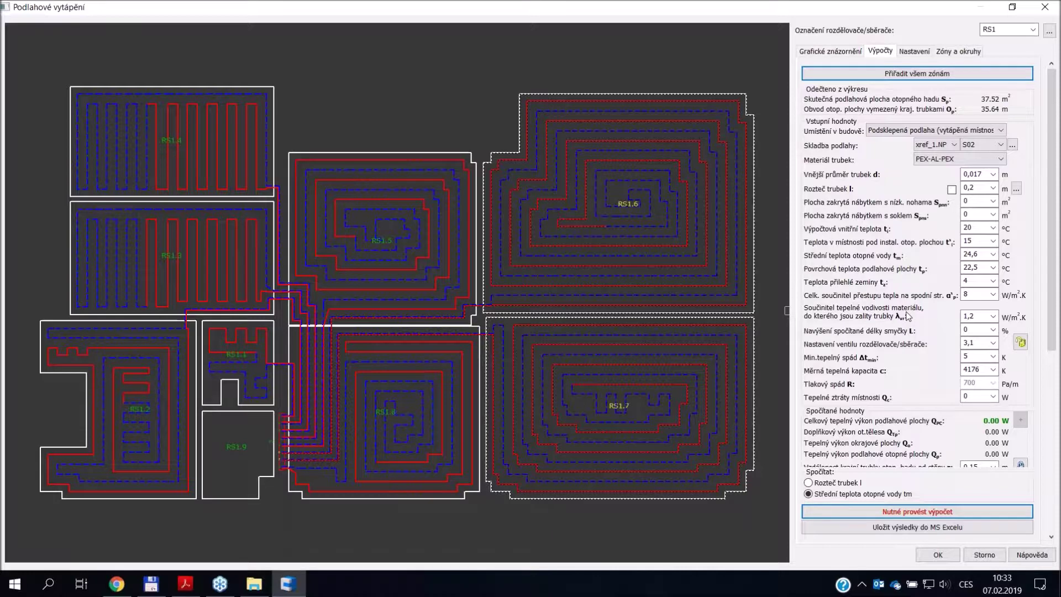
- Run the underfloor heating calculation for the mean heating water temperature
scroll(907, 316, down, 5)
click(907, 513)
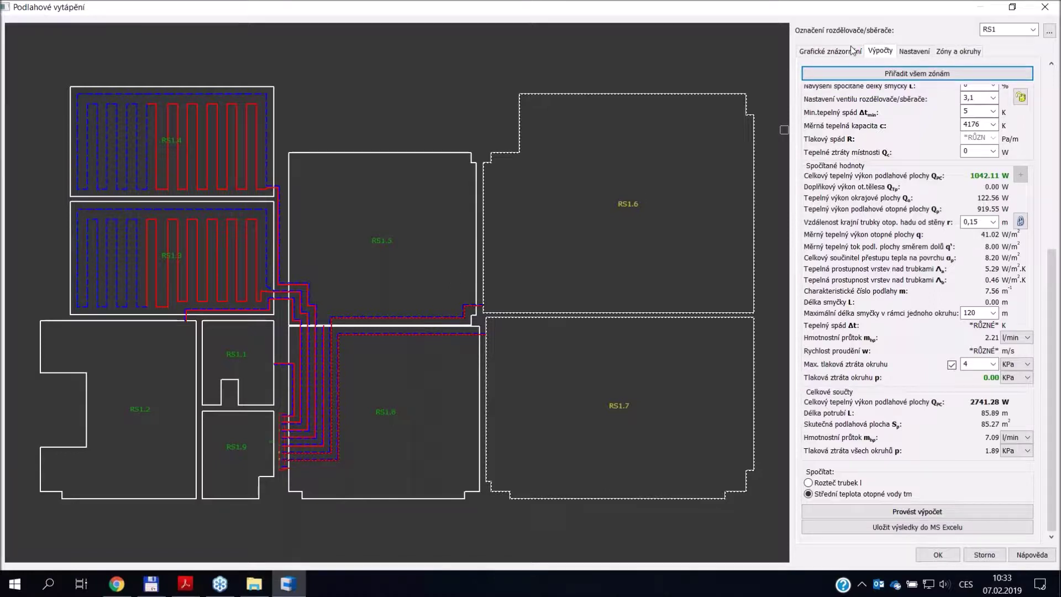
- Change the heating loop shape to Plošná spirála for the zones and recalculate the underfloor heating
click(830, 51)
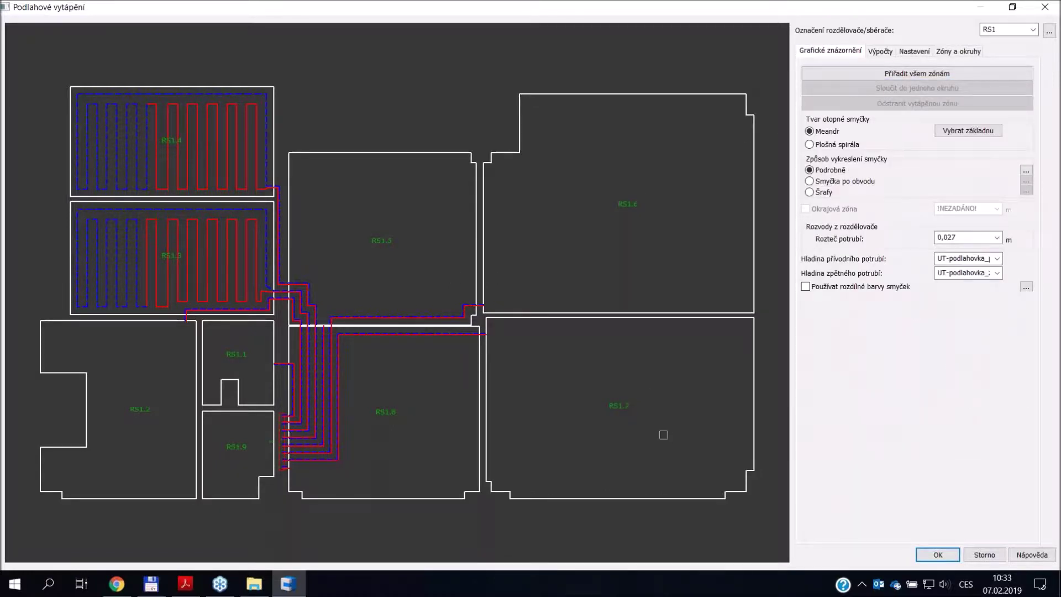
click(836, 147)
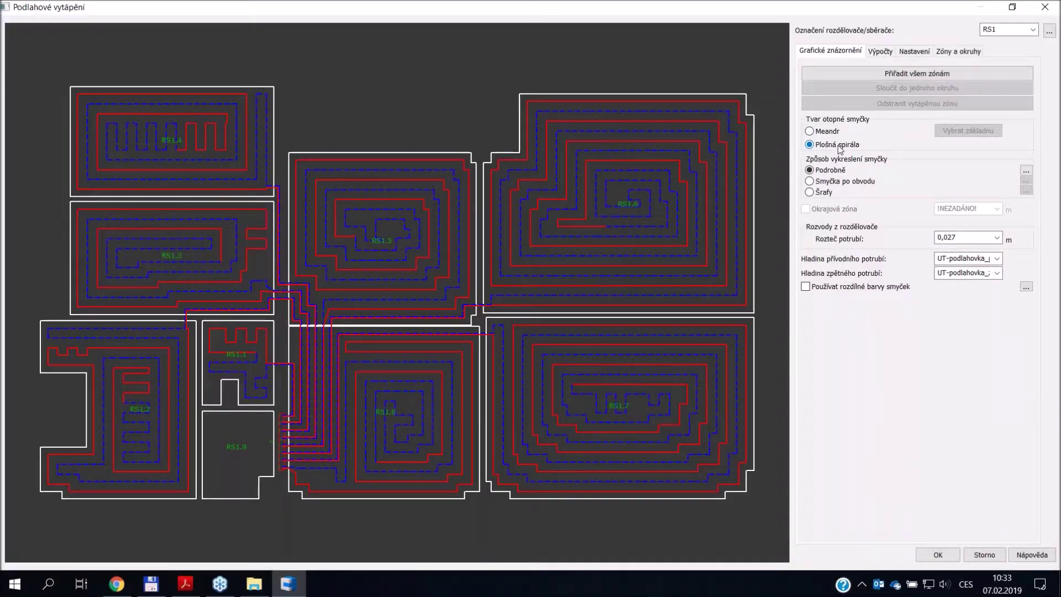
click(885, 54)
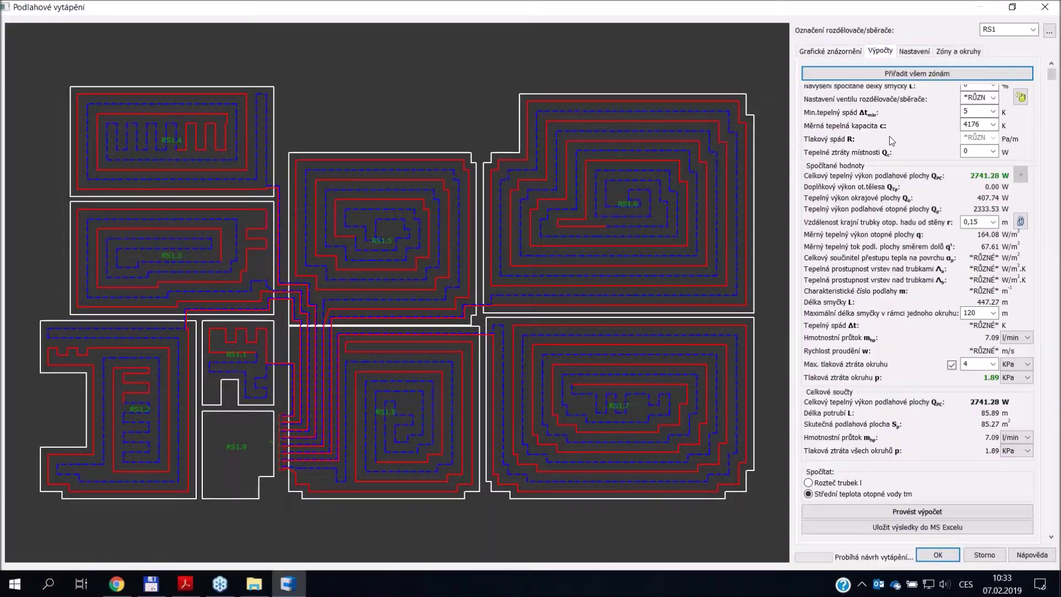
click(910, 514)
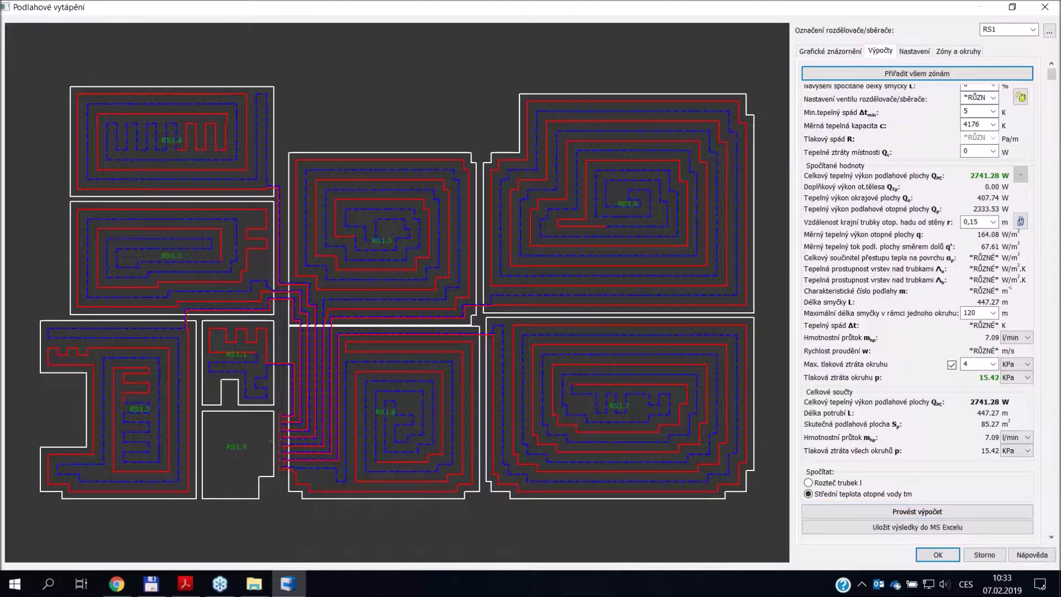
- Examine the calculated loop length, mass flow and pressure loss of zones RS1.6, RS1.7 and RS1.4
click(627, 204)
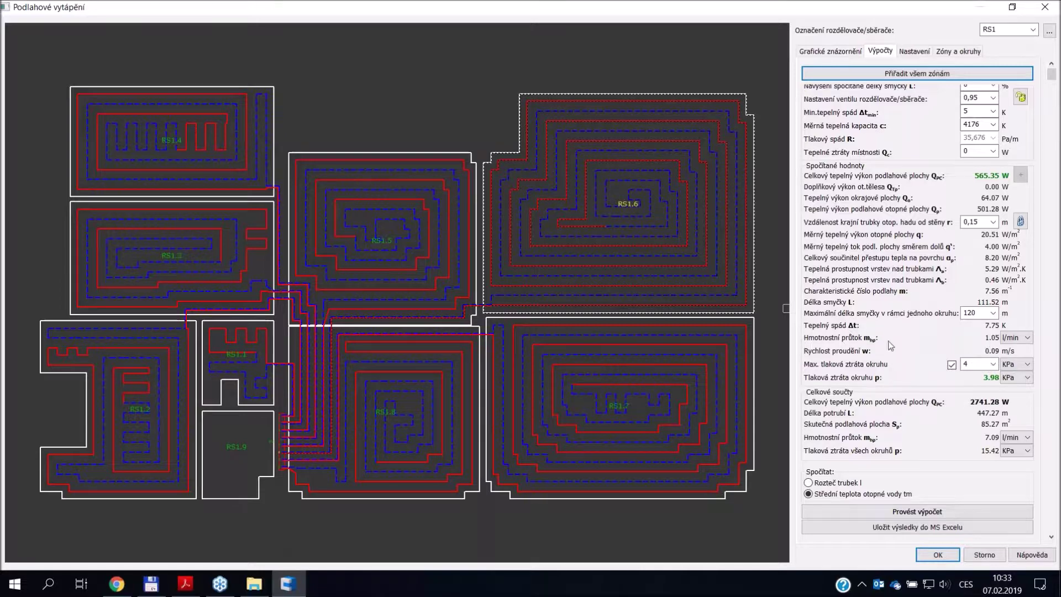
click(1025, 340)
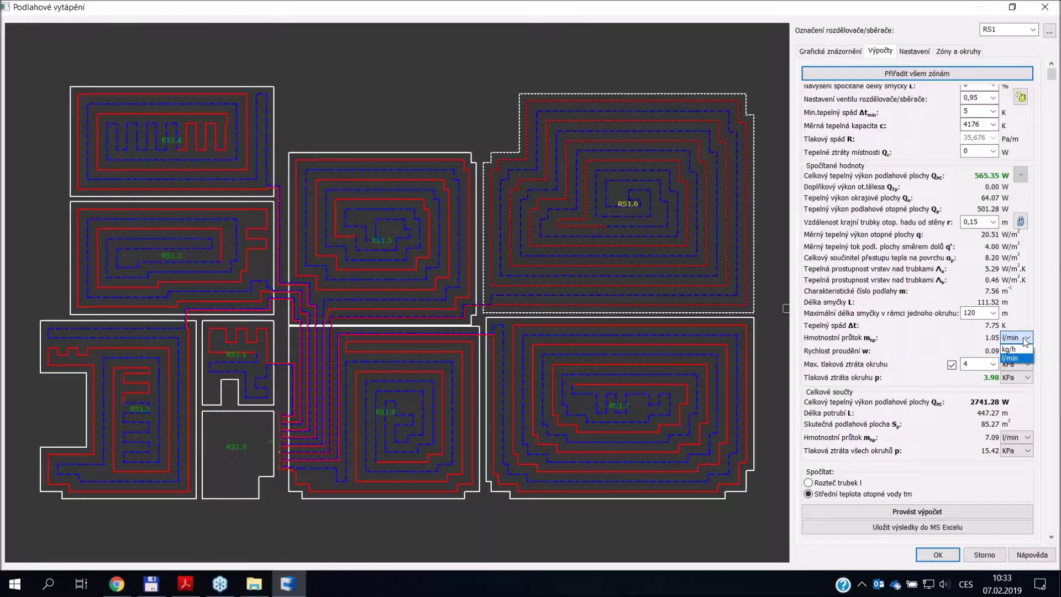
click(1025, 342)
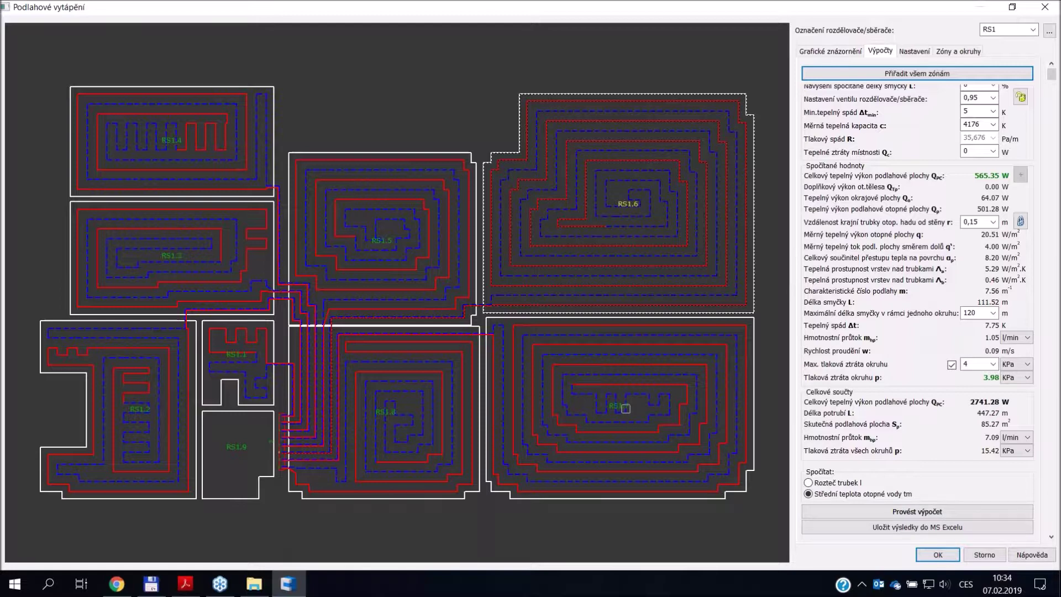
click(625, 409)
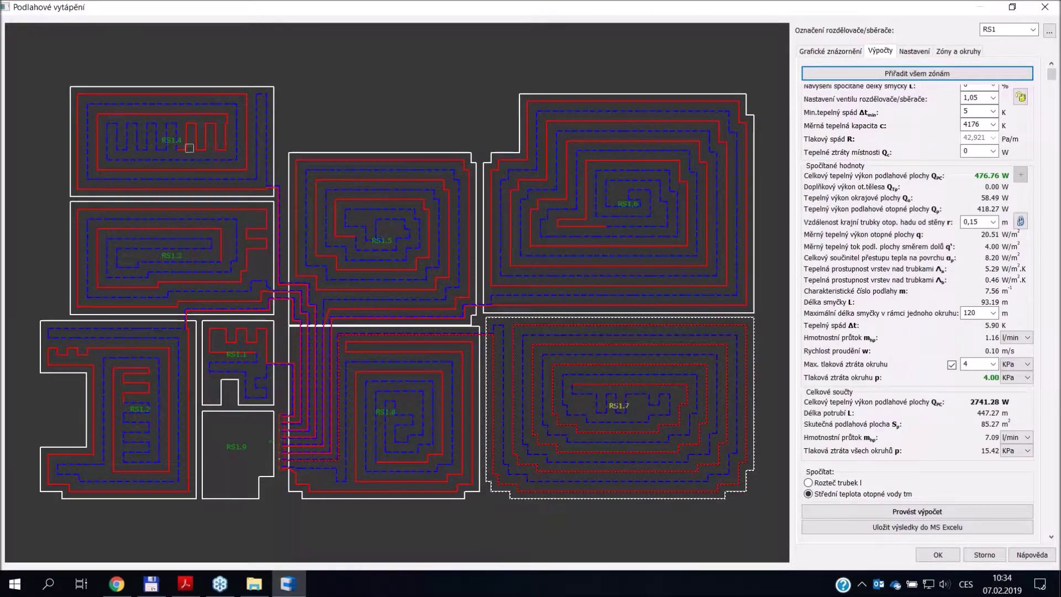
click(173, 139)
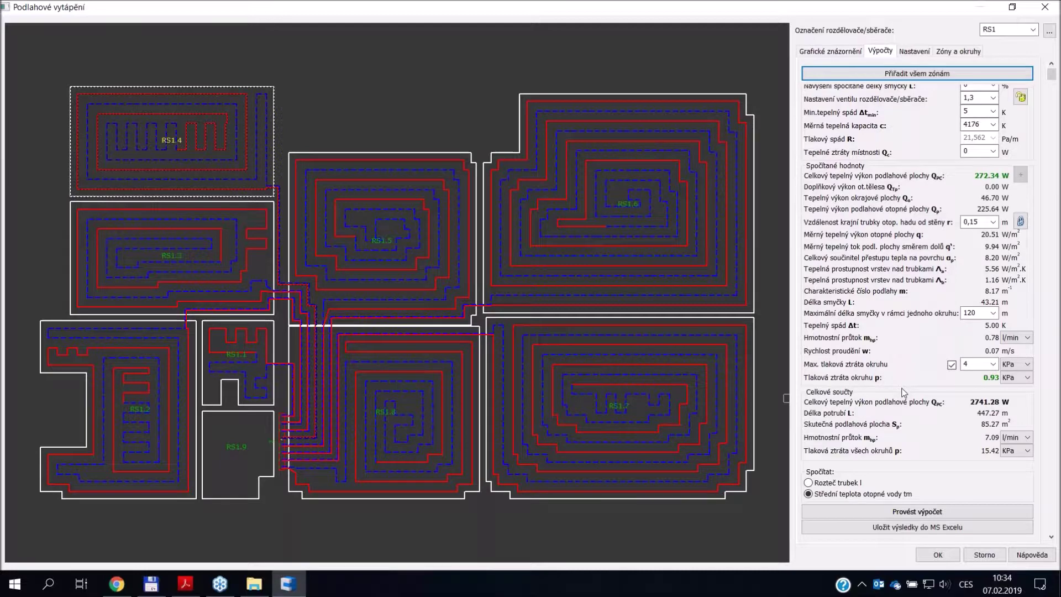
- Set the preferred pipe spacings to 0.10, 0.15 and 0.20 m and rerun the underfloor heating calculation
scroll(902, 397, up, 5)
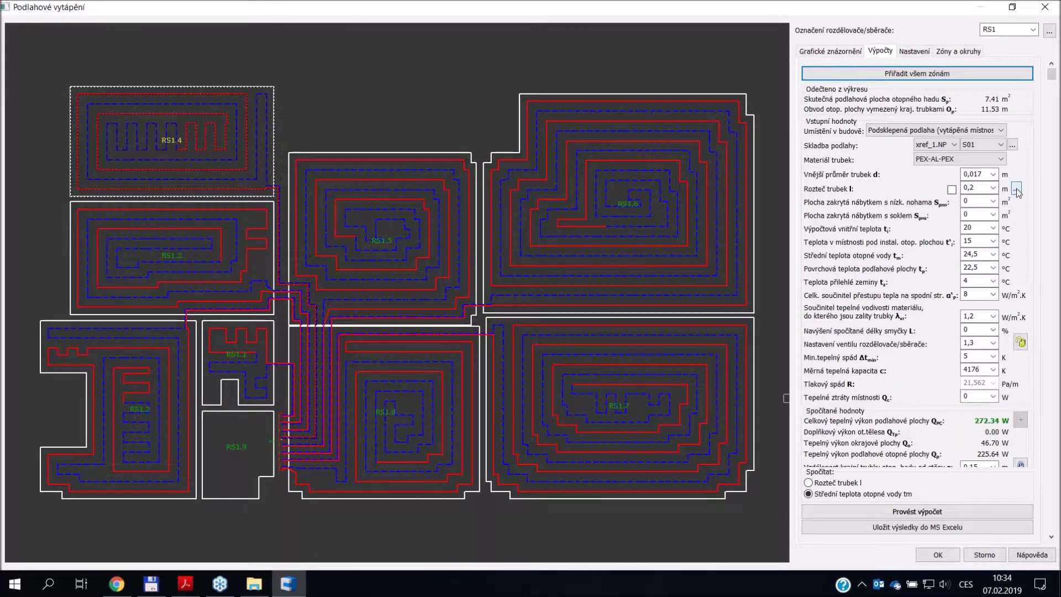
click(1017, 190)
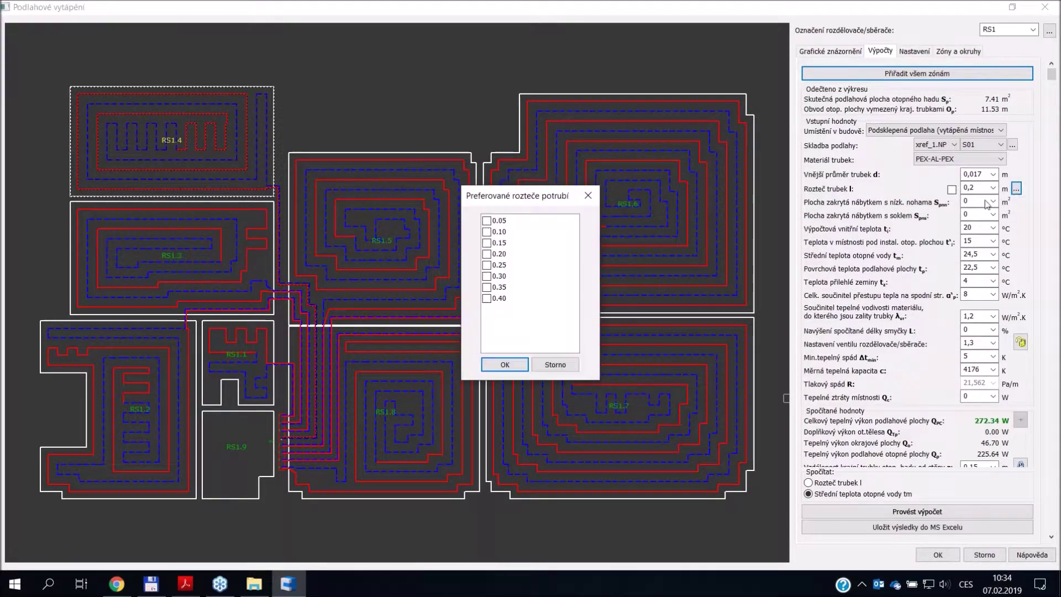
click(488, 232)
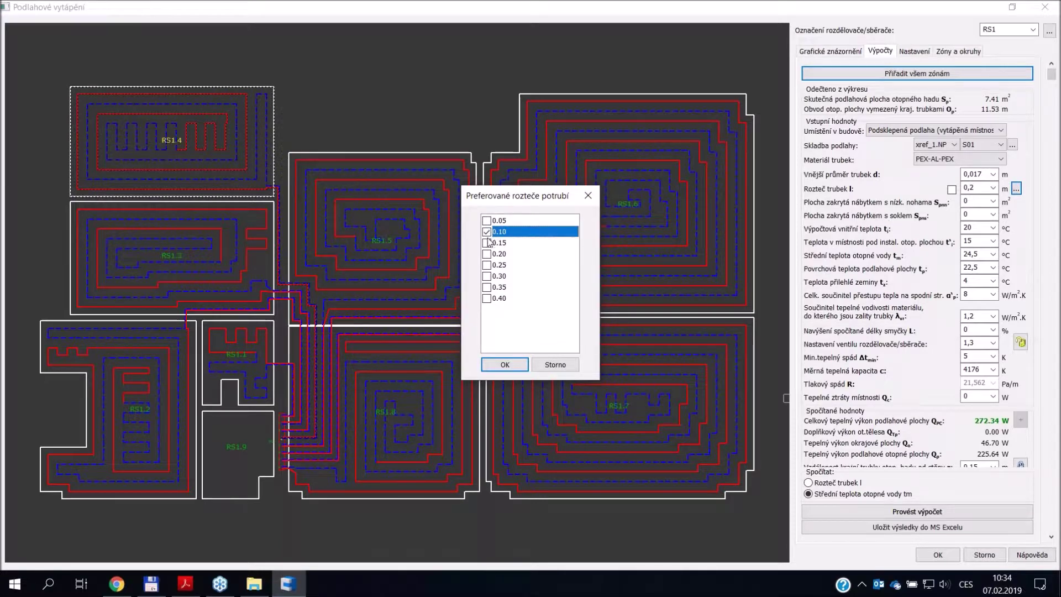
click(487, 243)
click(487, 253)
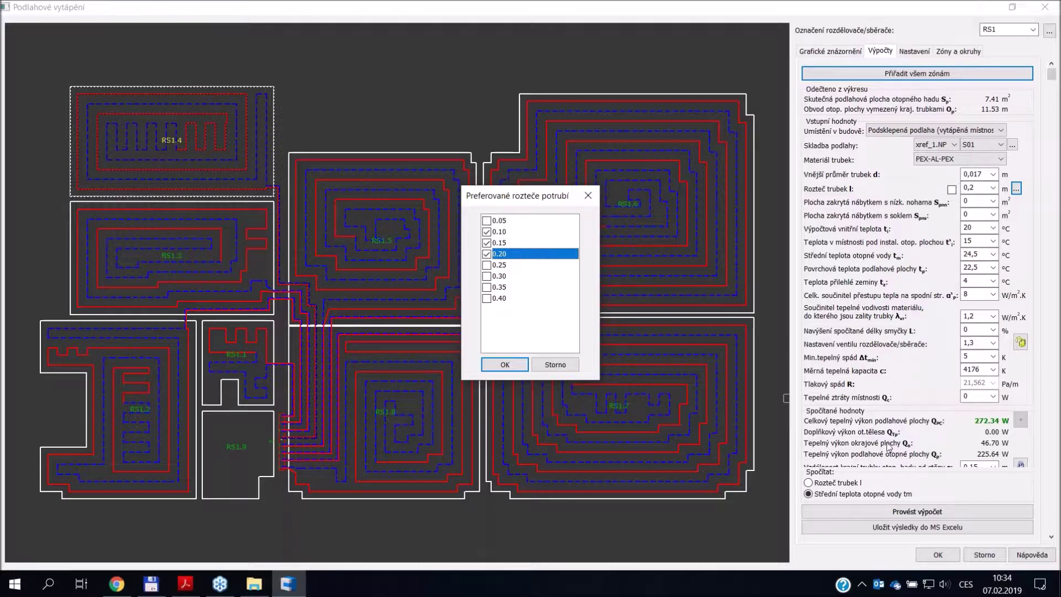
click(505, 365)
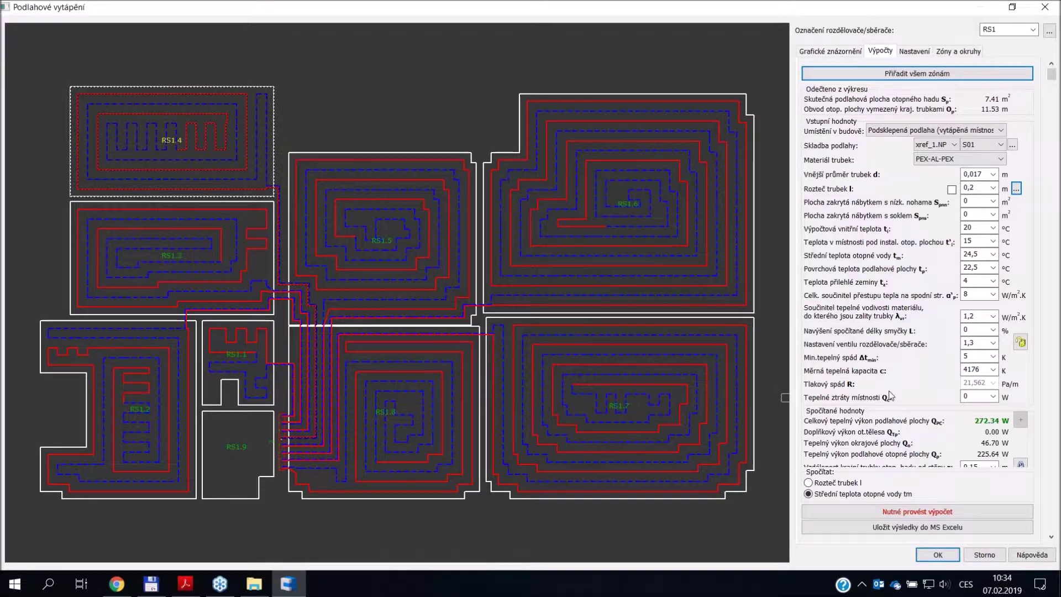
scroll(888, 379, down, 10)
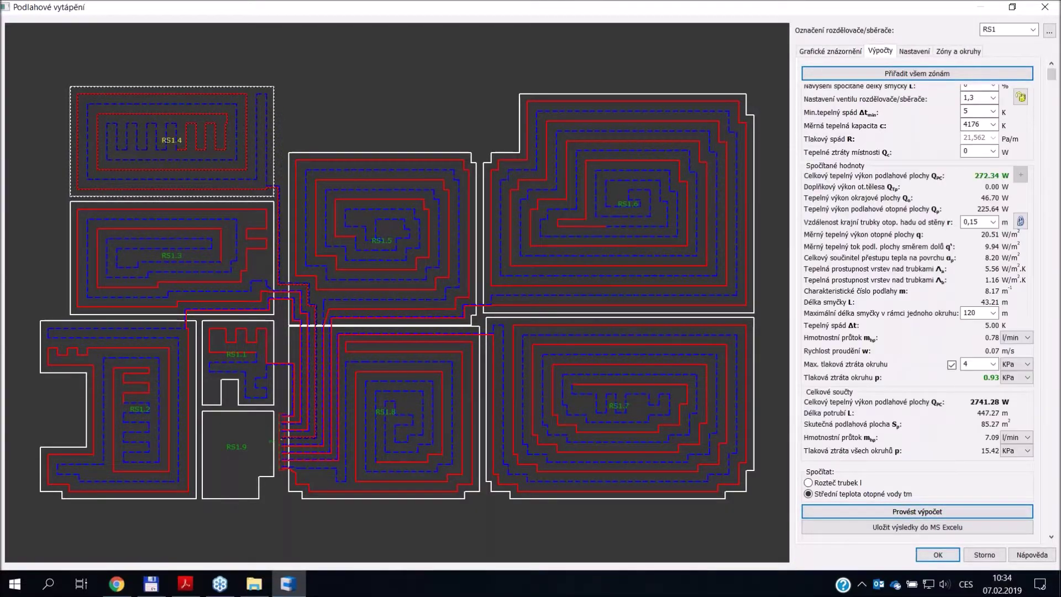
- Review the label settings, zone and circuit numbering, graphic display options and calculation totals of the underfloor heating design
click(910, 53)
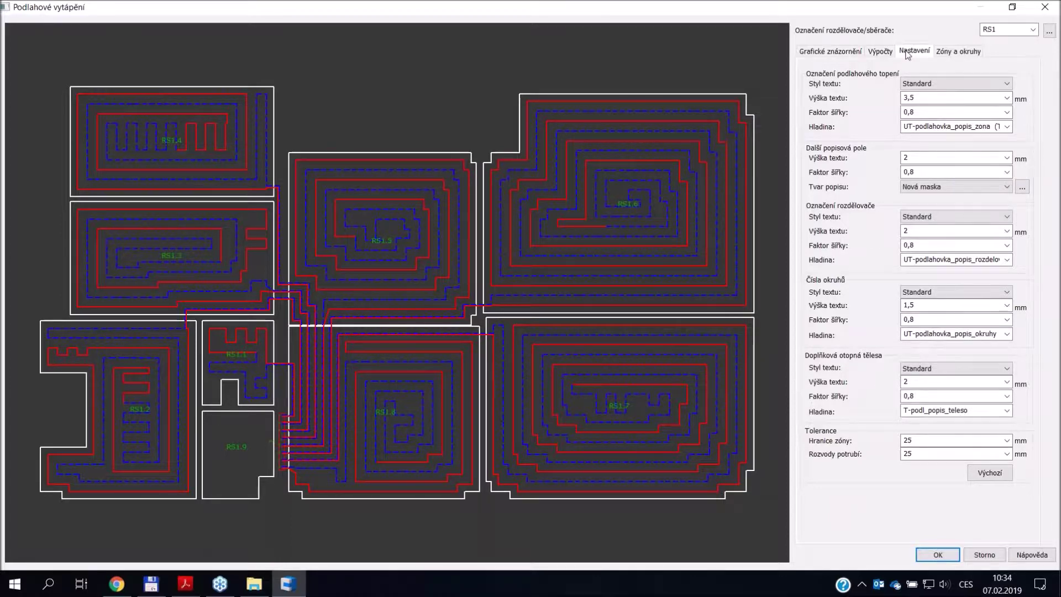
click(950, 53)
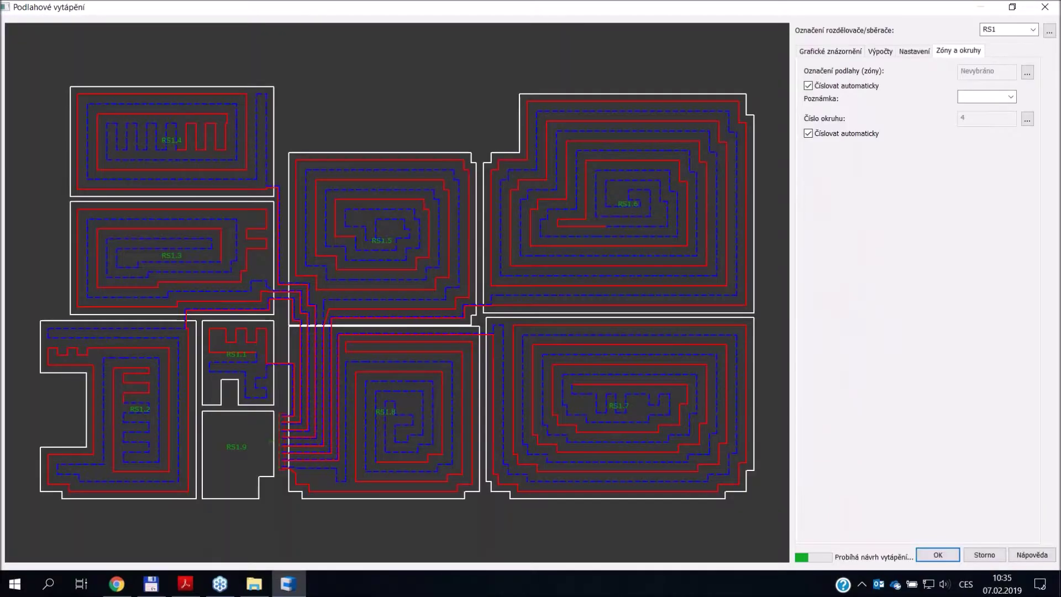
click(927, 51)
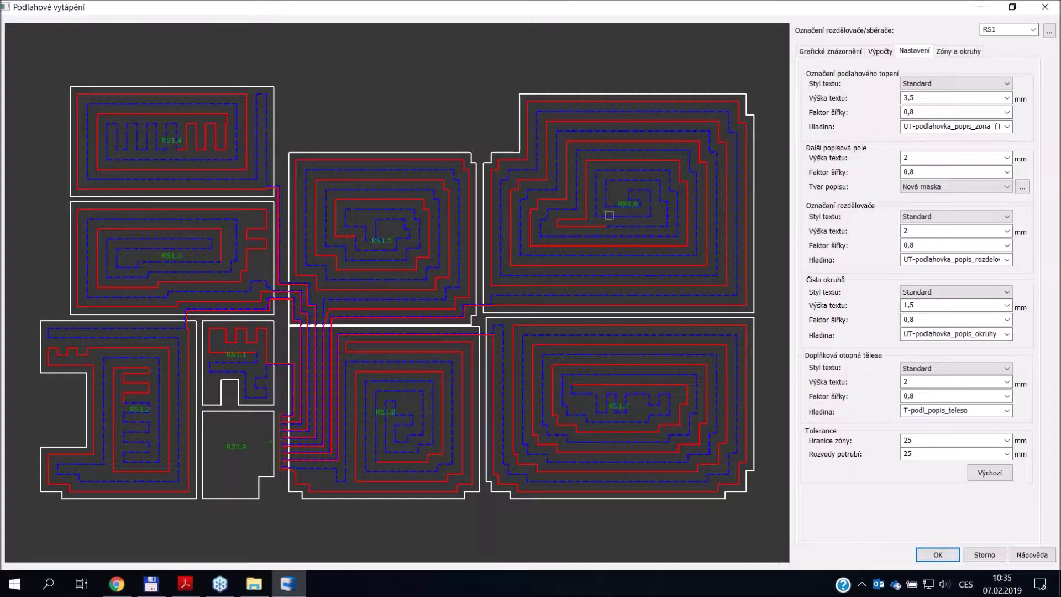
scroll(629, 206, up, 5)
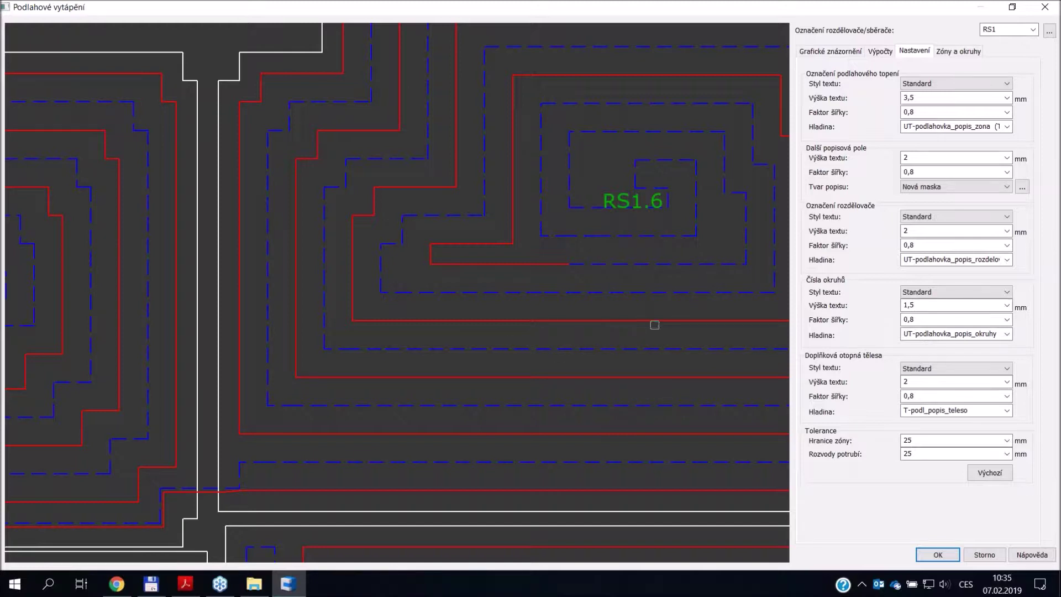
click(852, 54)
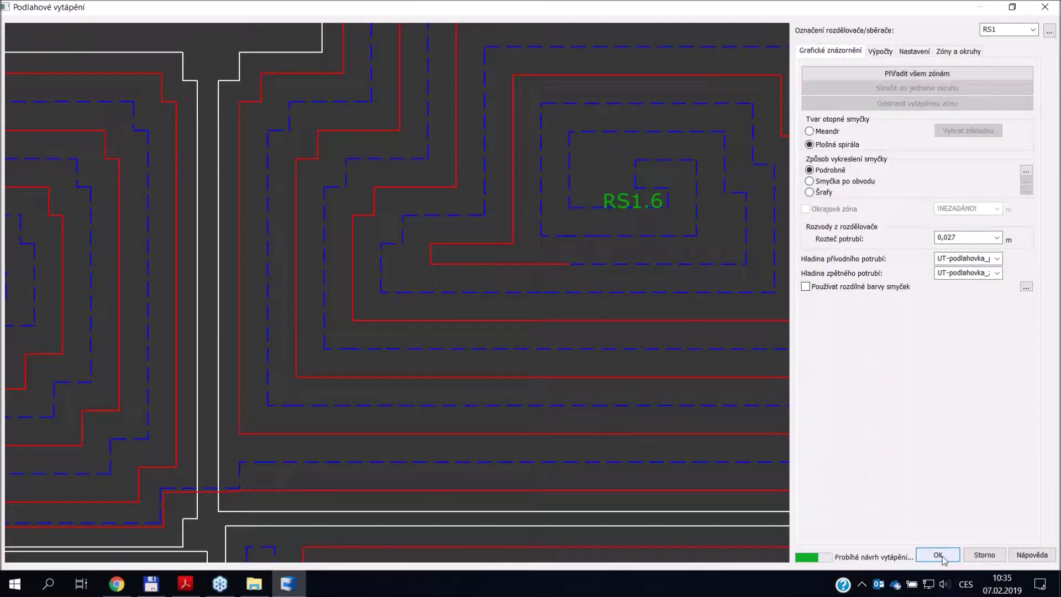
click(881, 51)
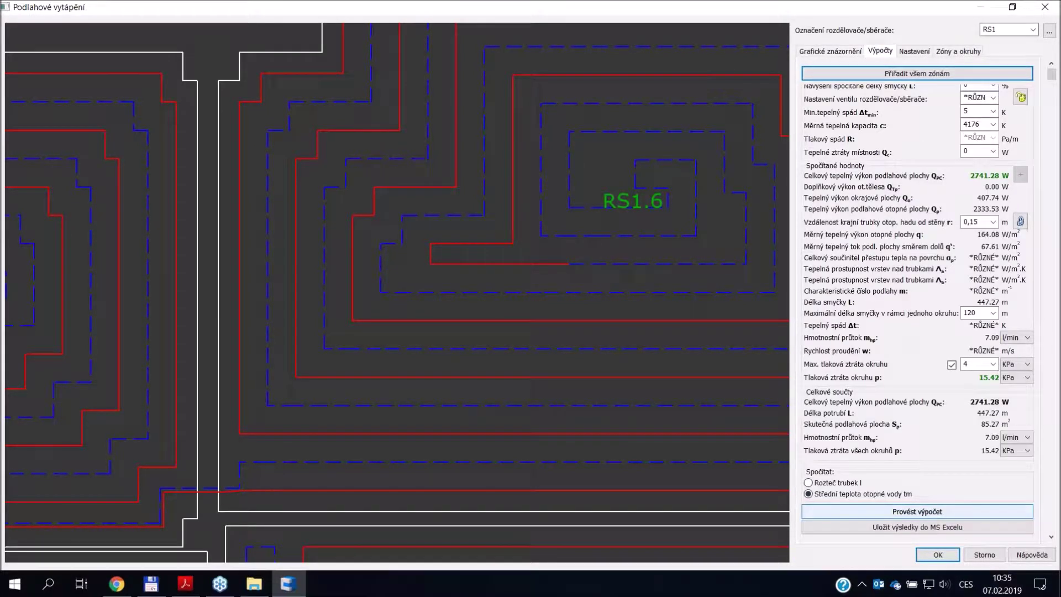
- Confirm the underfloor heating design and draw the spiral loops with their supply pipes into the floor plan
click(937, 556)
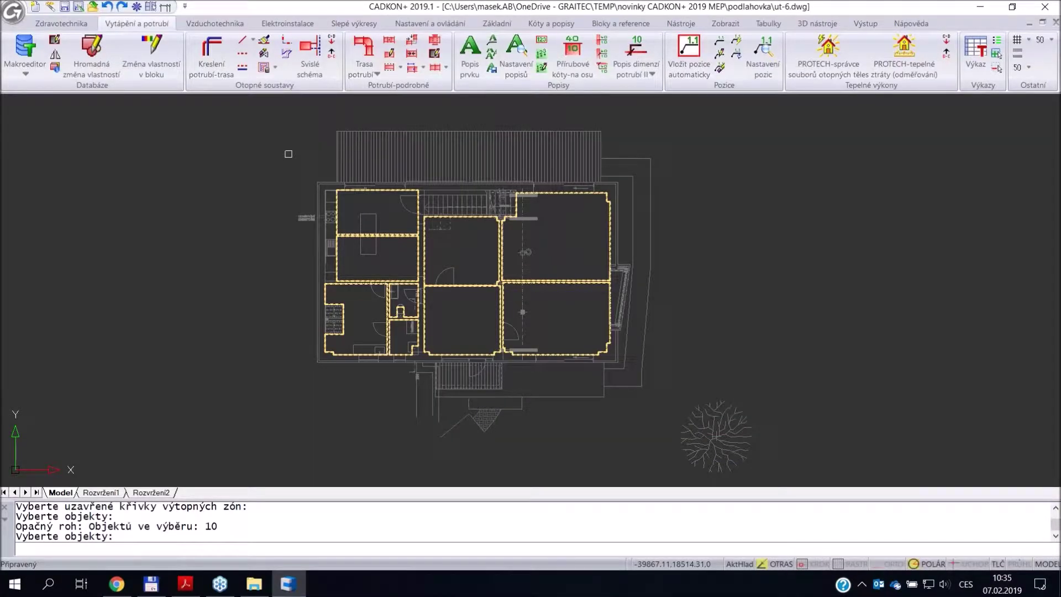
key(Return)
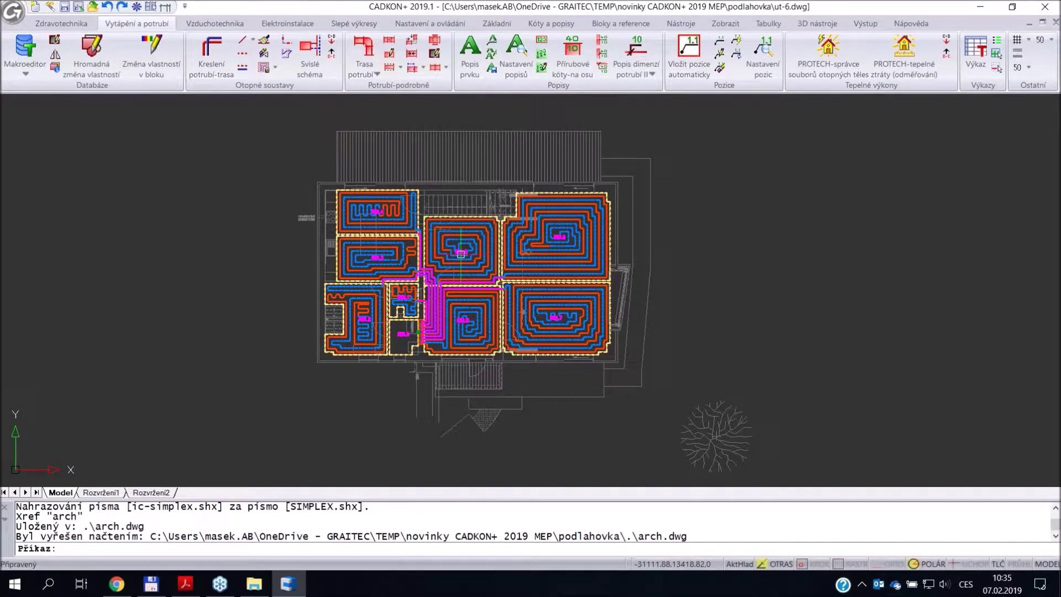
scroll(559, 238, up, 6)
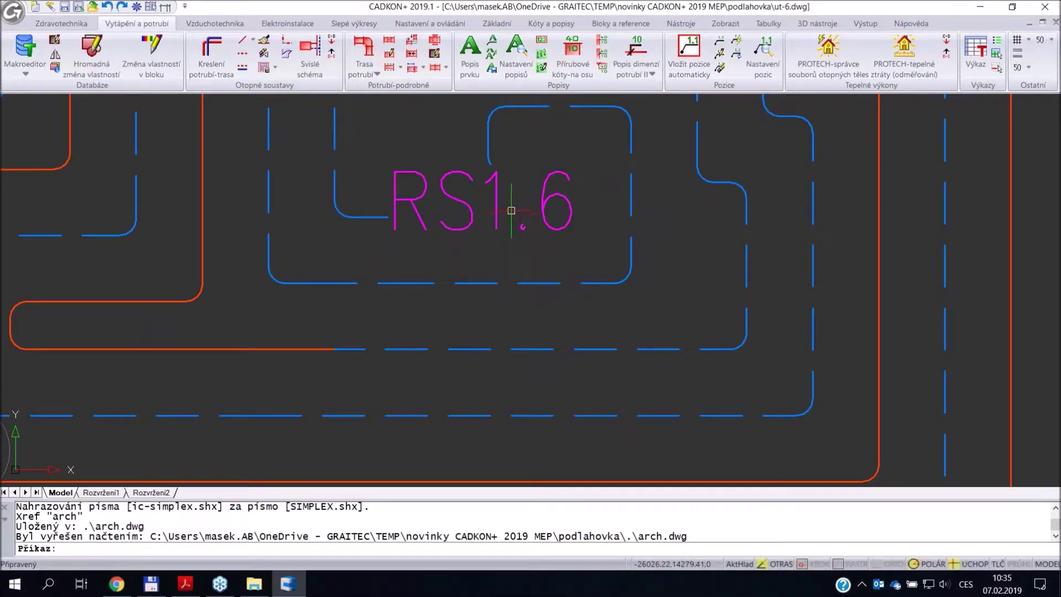
scroll(512, 211, down, 8)
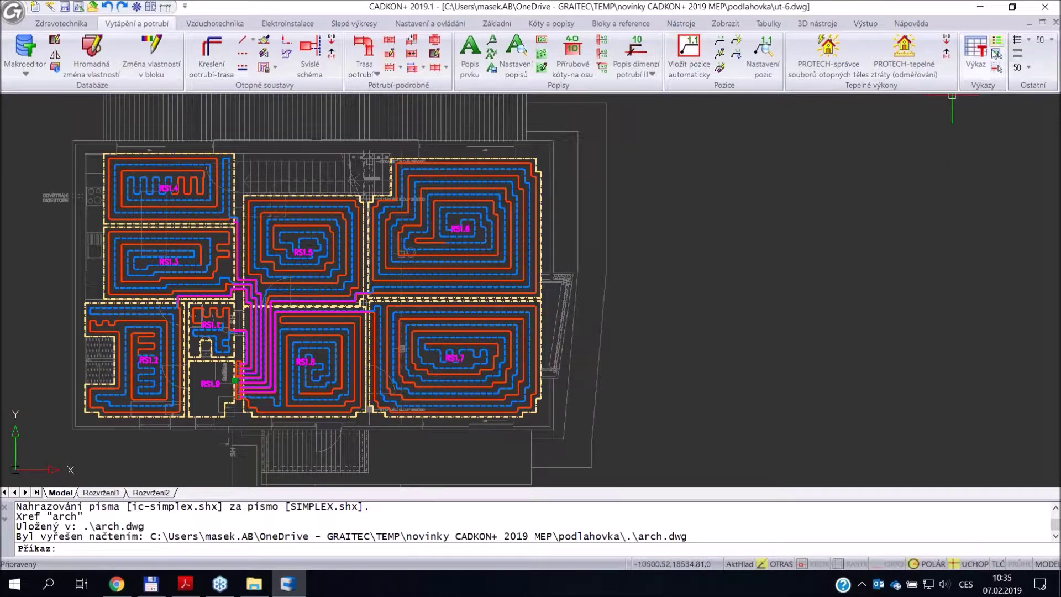
- Start a schedule of the underfloor heating circuits from all the zones and loops in the plan
click(996, 53)
click(638, 435)
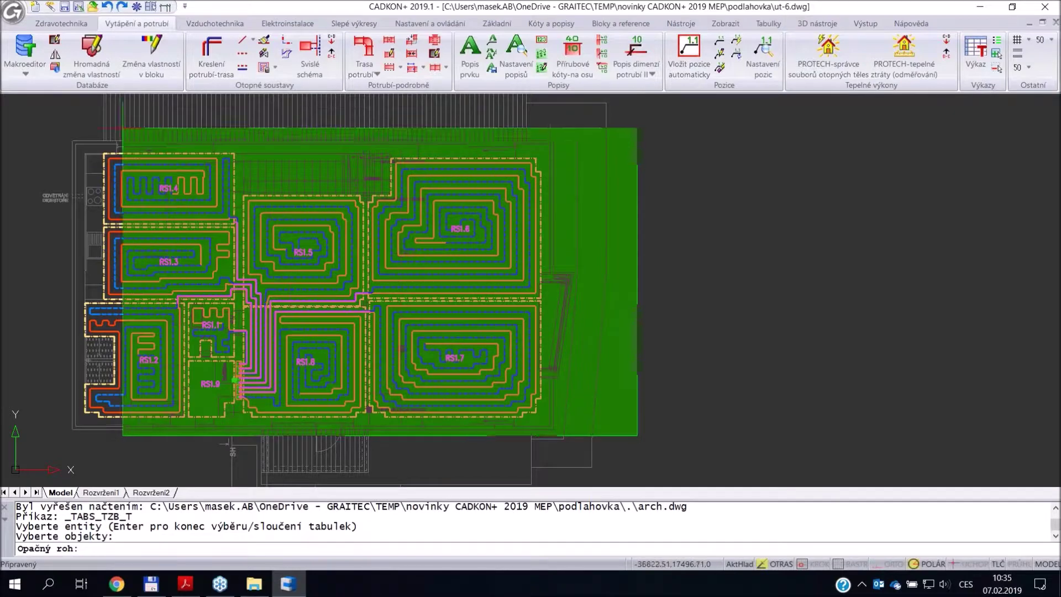
click(53, 123)
key(Return)
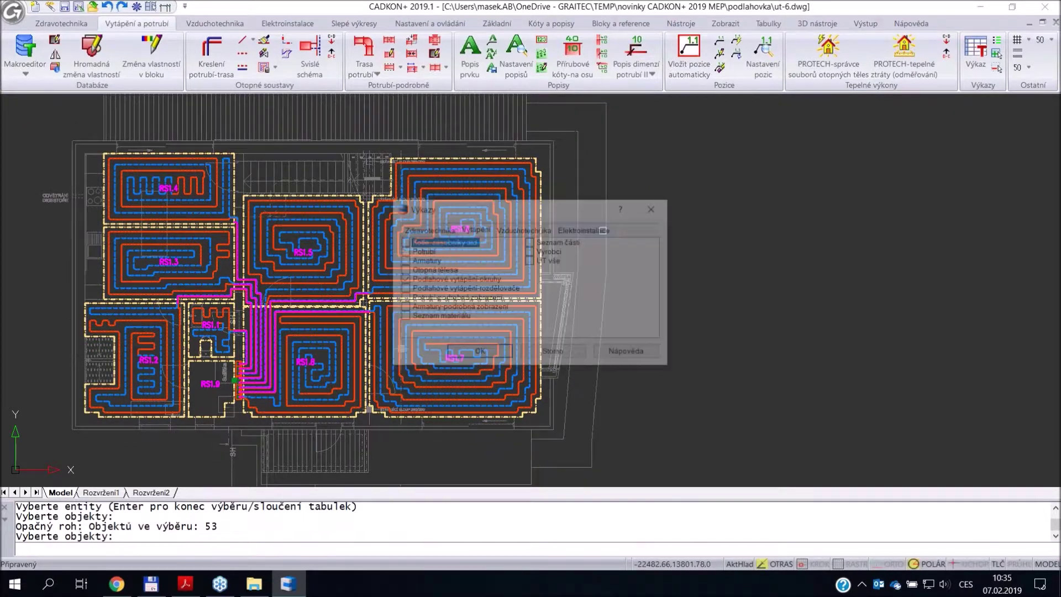
click(482, 357)
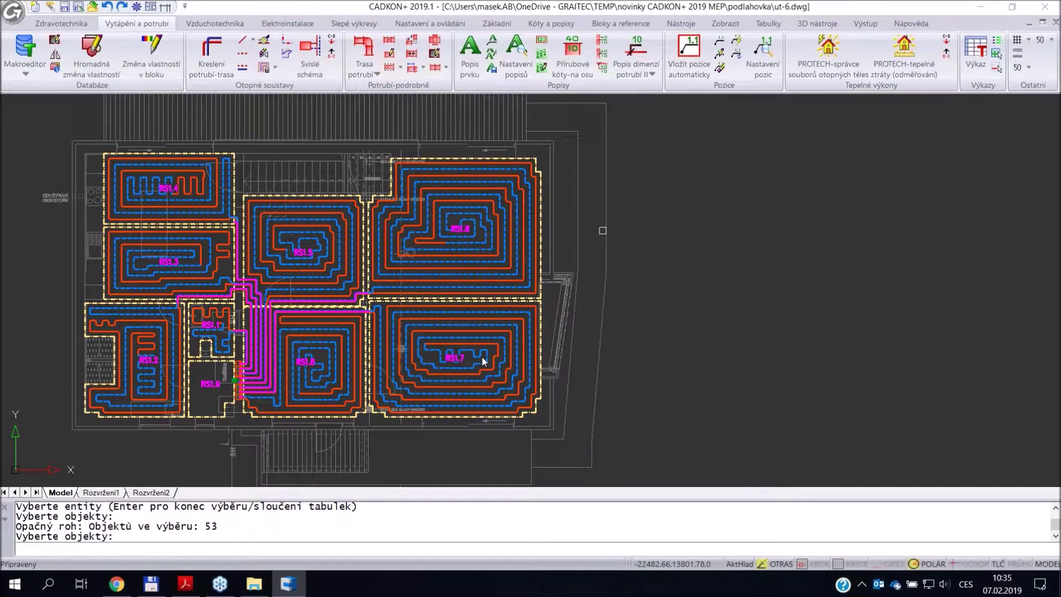
- Output the Podlahové vytápění-okruhy table to the drawing, place it beside the floor plan and check its rows
click(416, 397)
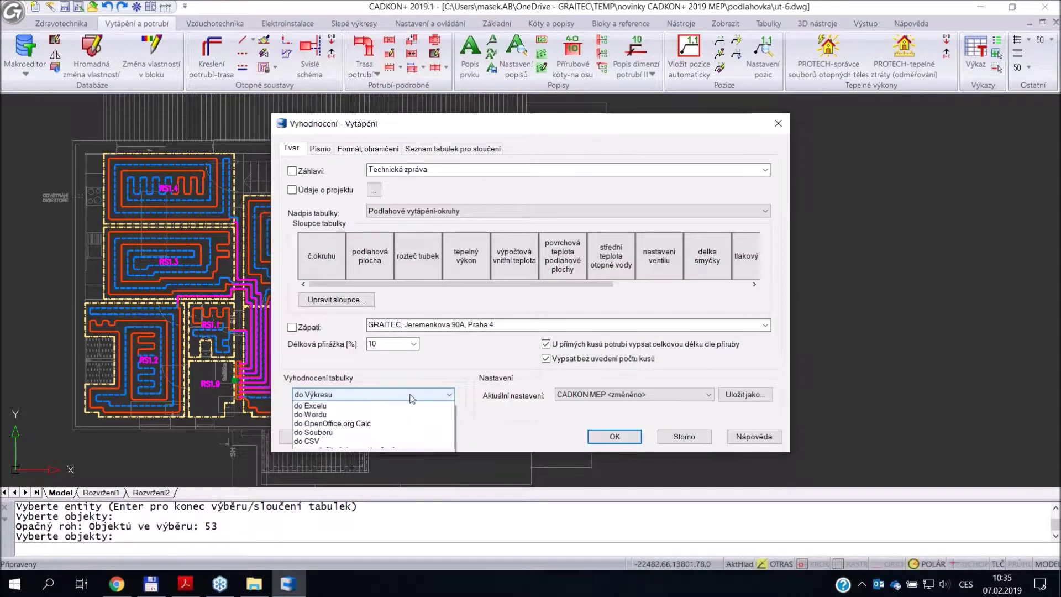
click(435, 401)
click(603, 440)
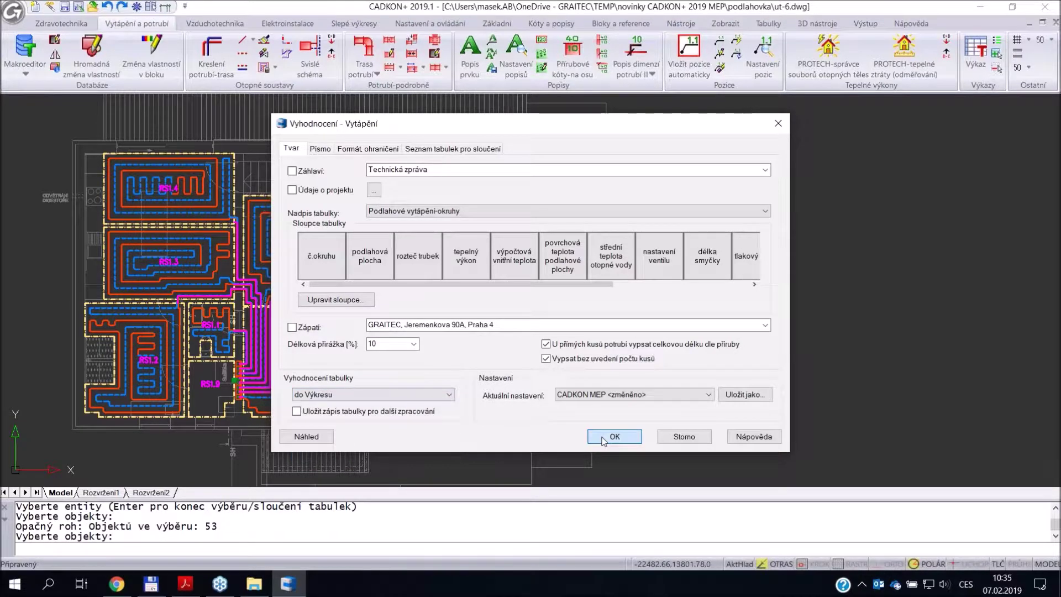
click(602, 323)
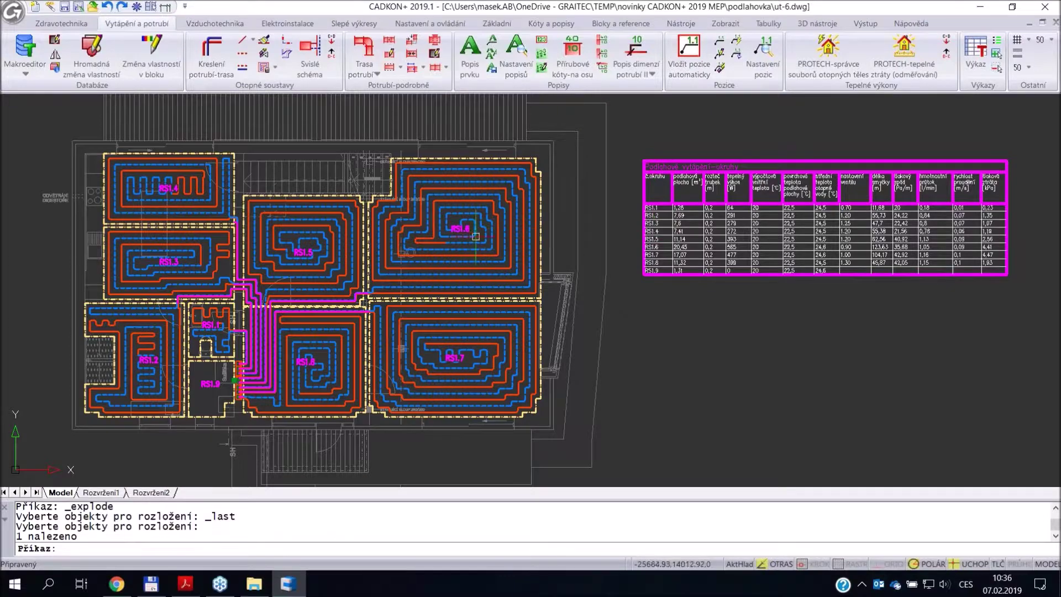
scroll(463, 232, up, 5)
scroll(464, 219, right, 10)
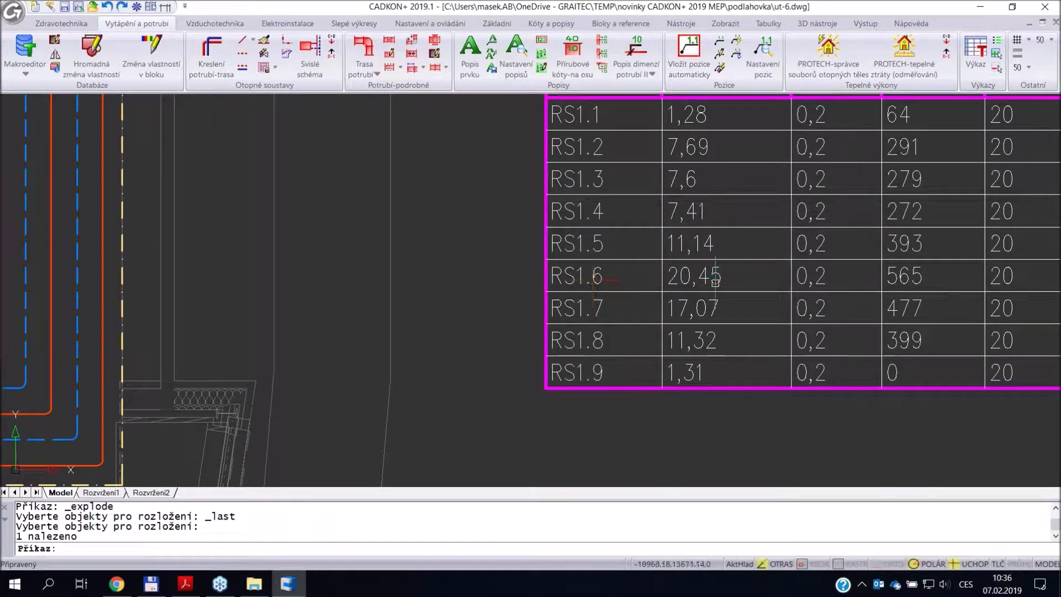
scroll(705, 277, down, 5)
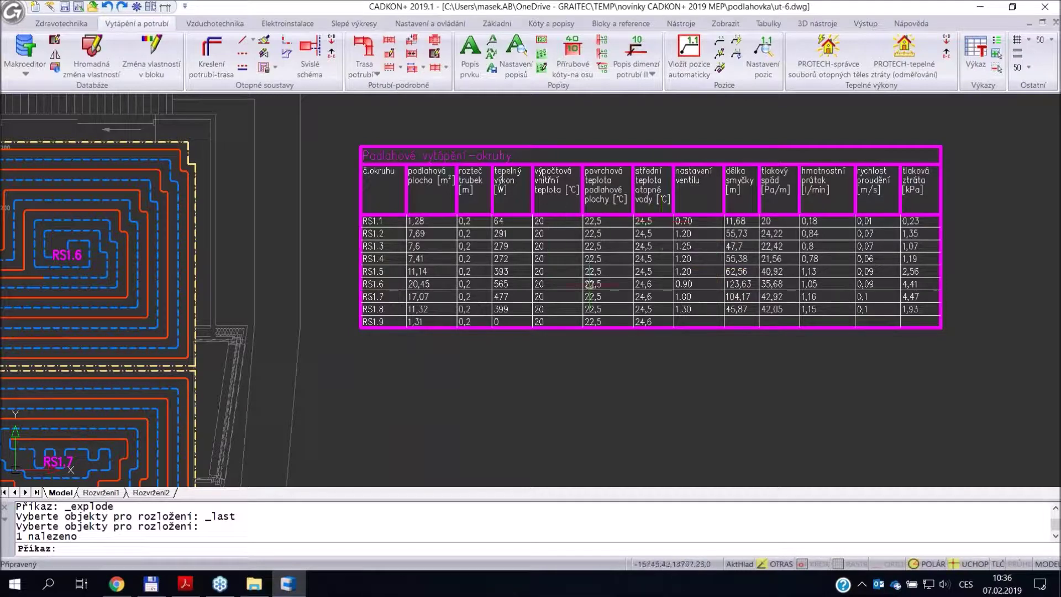
- Start a Tabulka skladeb podlah for the room labels, selecting the whole underfloor heating floor plan
click(276, 68)
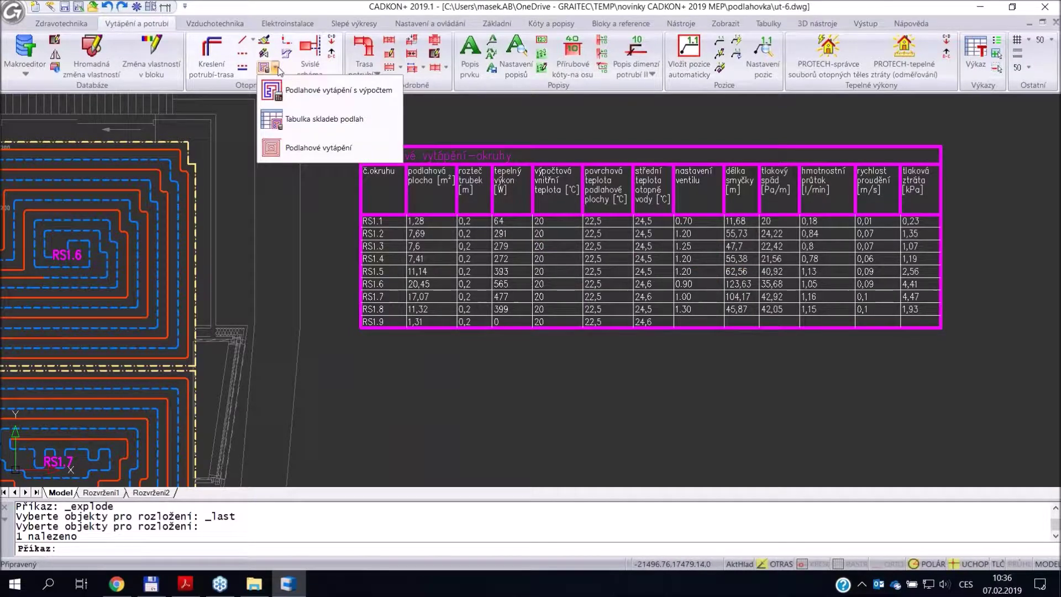
click(320, 118)
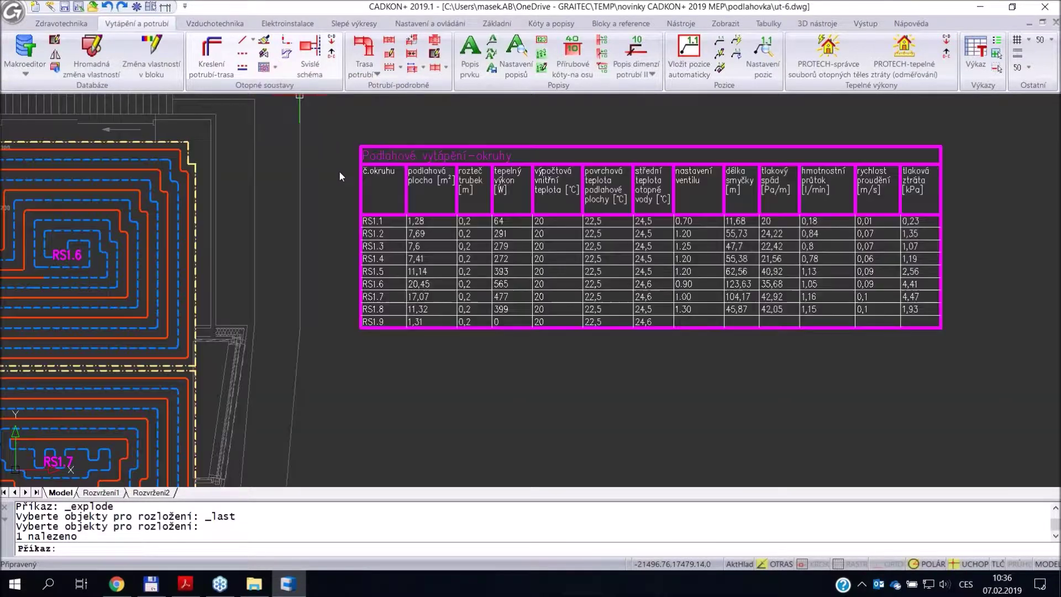
scroll(525, 256, down, 5)
middle_drag(525, 256, 542, 251)
click(467, 332)
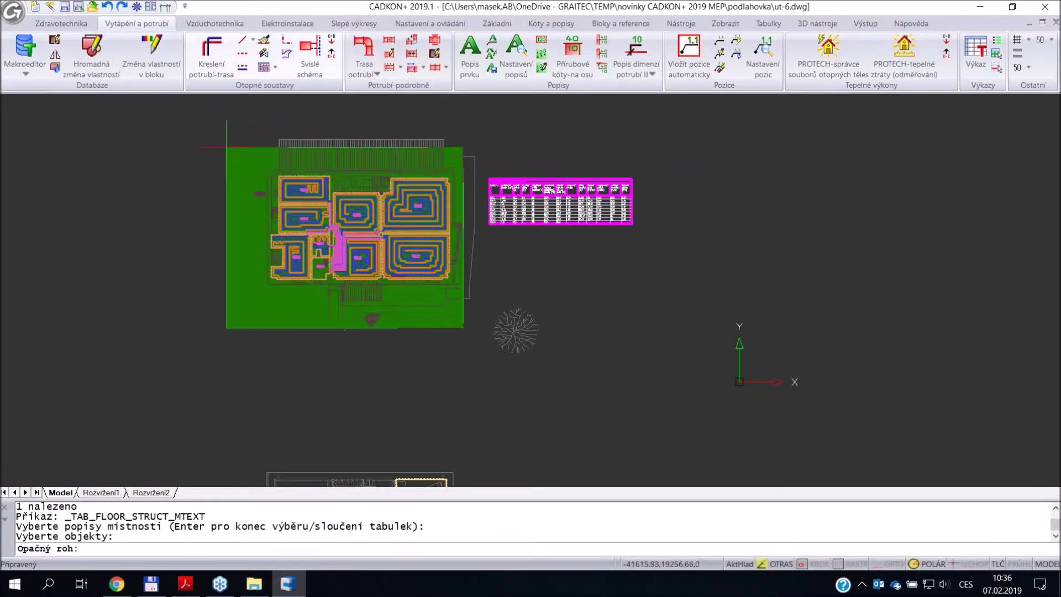
click(226, 120)
key(Return)
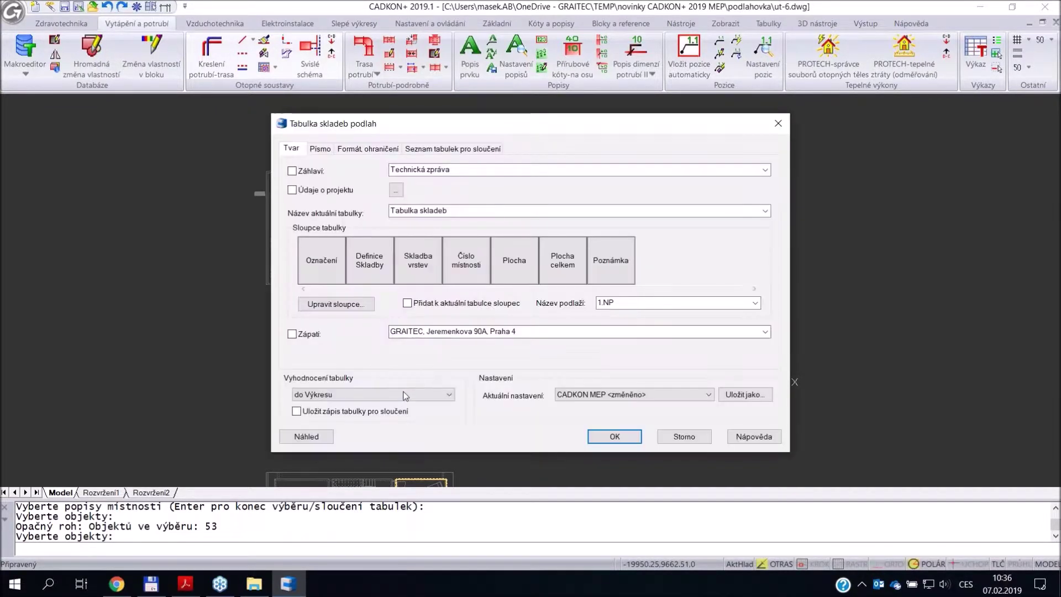
- Output the Tabulka skladeb table to the drawing and place it directly below the circuits table
click(592, 440)
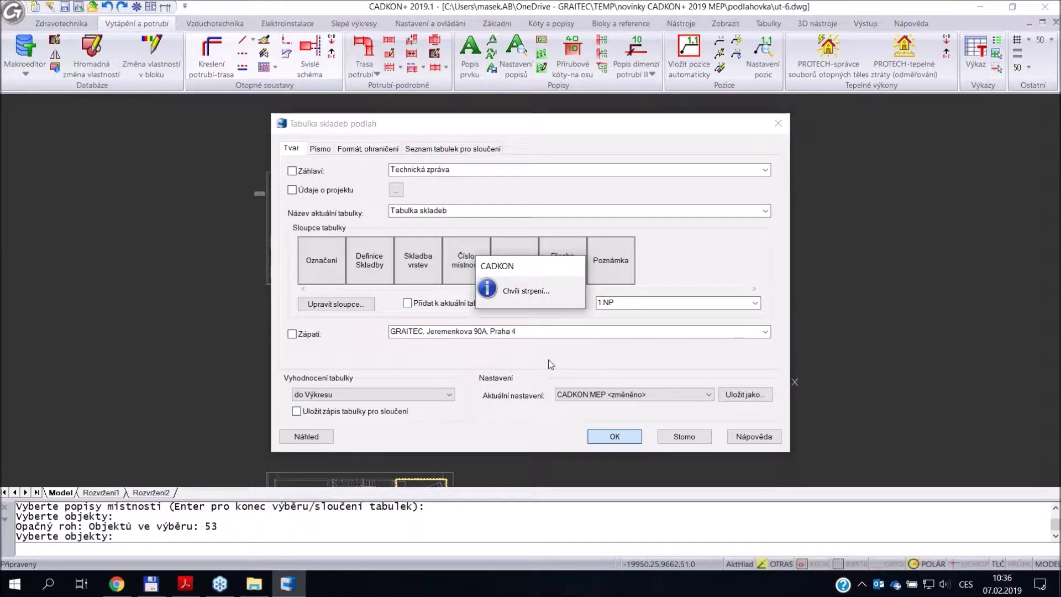
scroll(474, 196, up, 5)
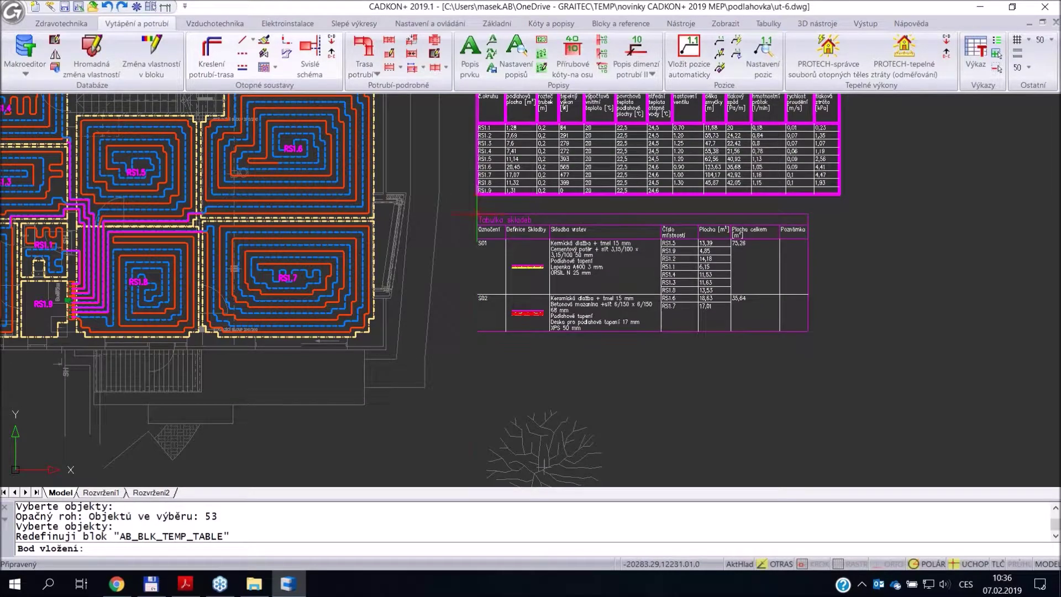
click(477, 214)
- Examine the floor composition table's layer sketches, layer descriptions, room numbers and areas for S01 and S02
scroll(520, 293, up, 4)
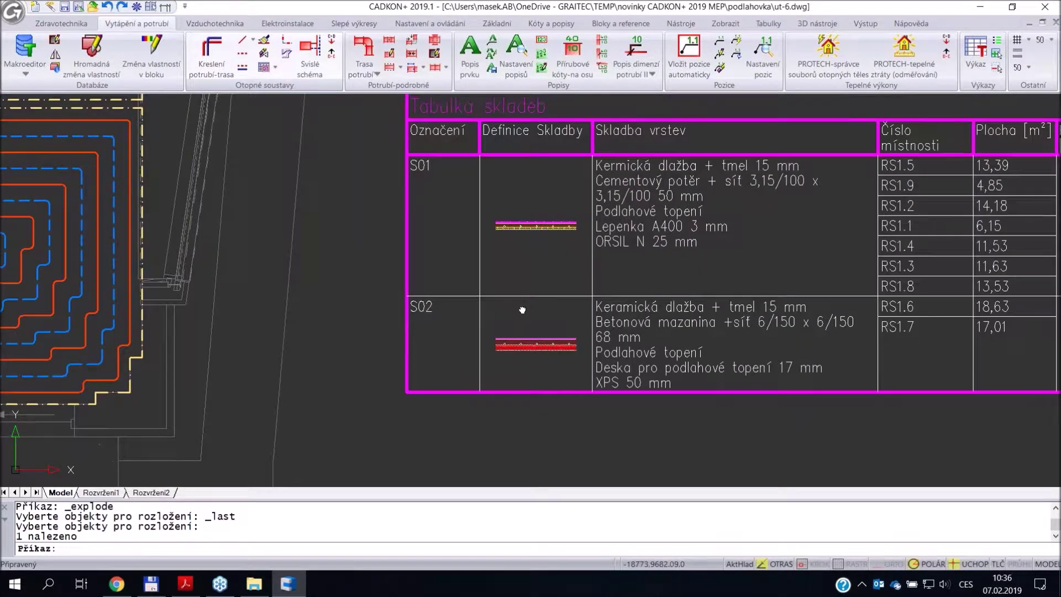
middle_drag(523, 309, 474, 350)
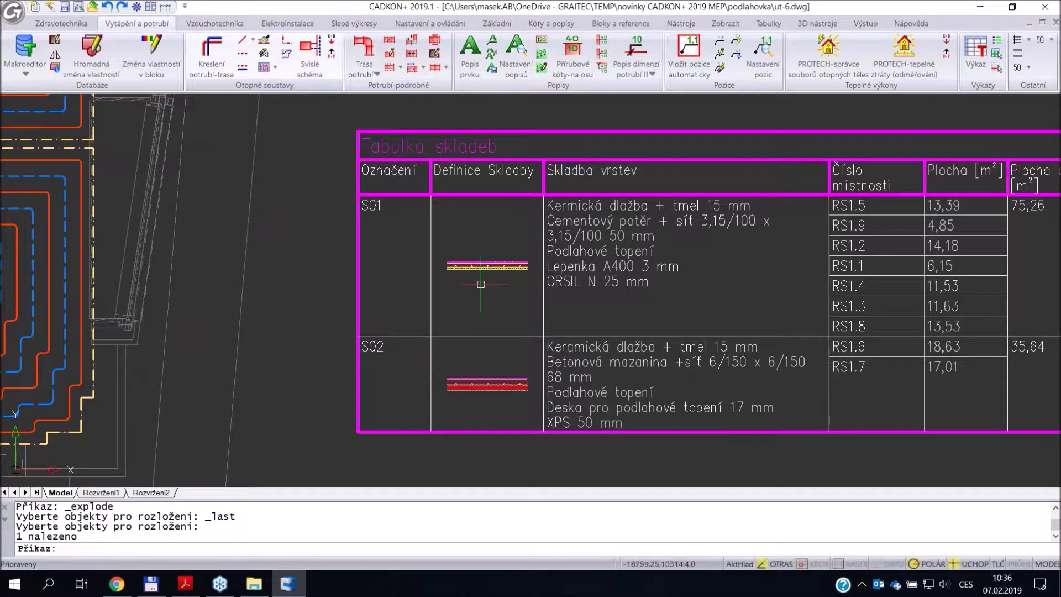
scroll(481, 284, up, 5)
scroll(476, 268, down, 3)
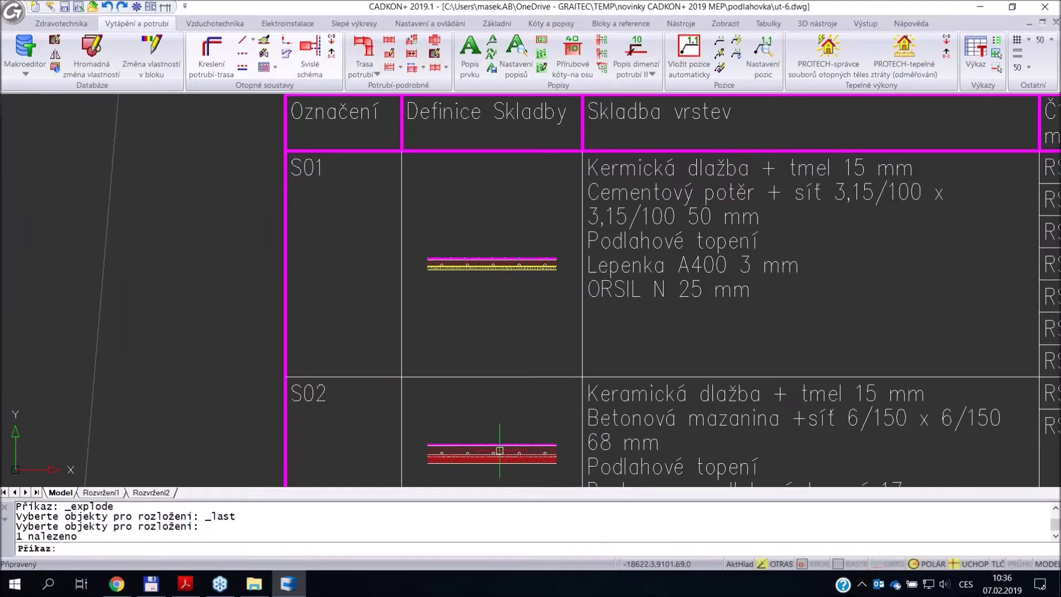
scroll(500, 451, up, 6)
middle_drag(501, 405, 480, 263)
scroll(481, 272, down, 6)
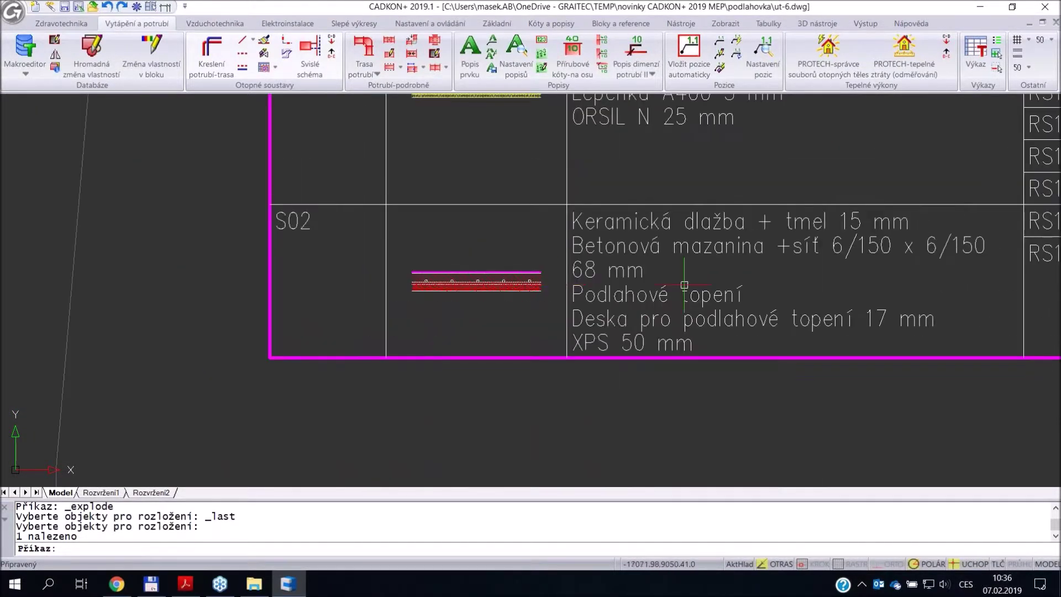
middle_drag(780, 269, 379, 313)
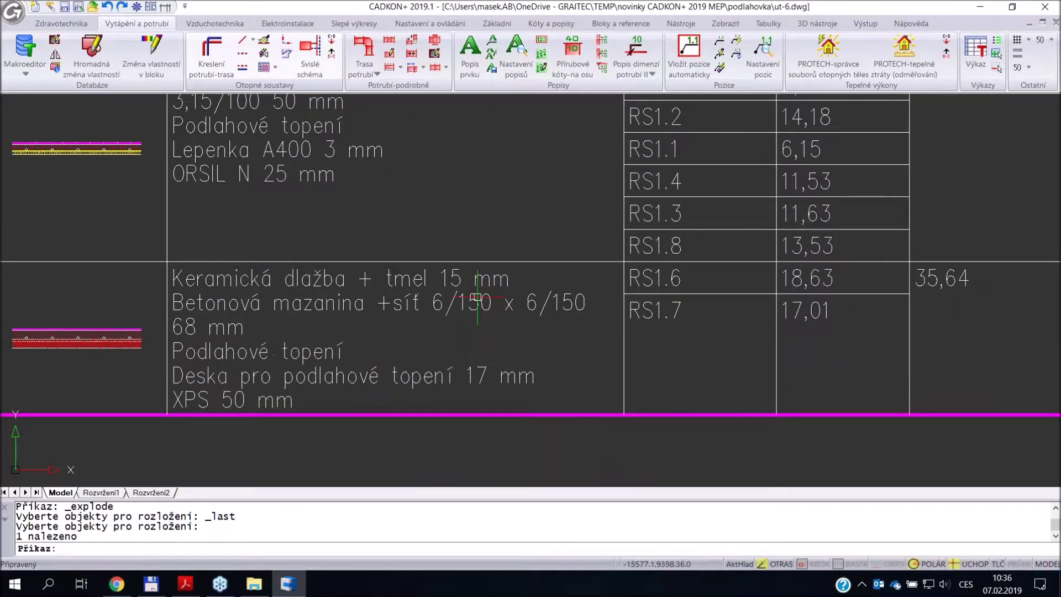
scroll(478, 297, down, 2)
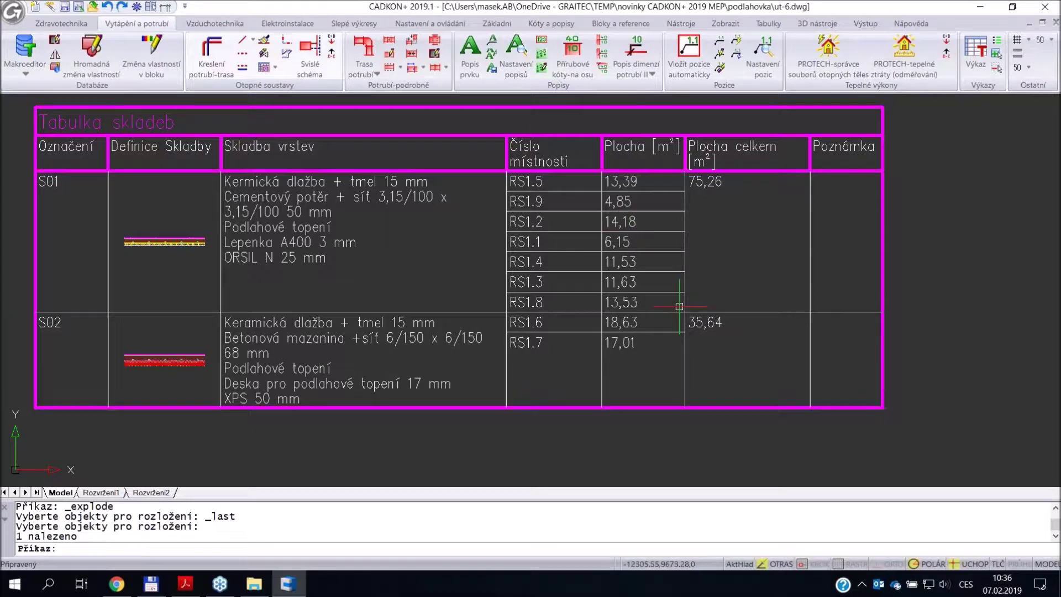
scroll(539, 332, down, 5)
middle_drag(539, 331, 733, 334)
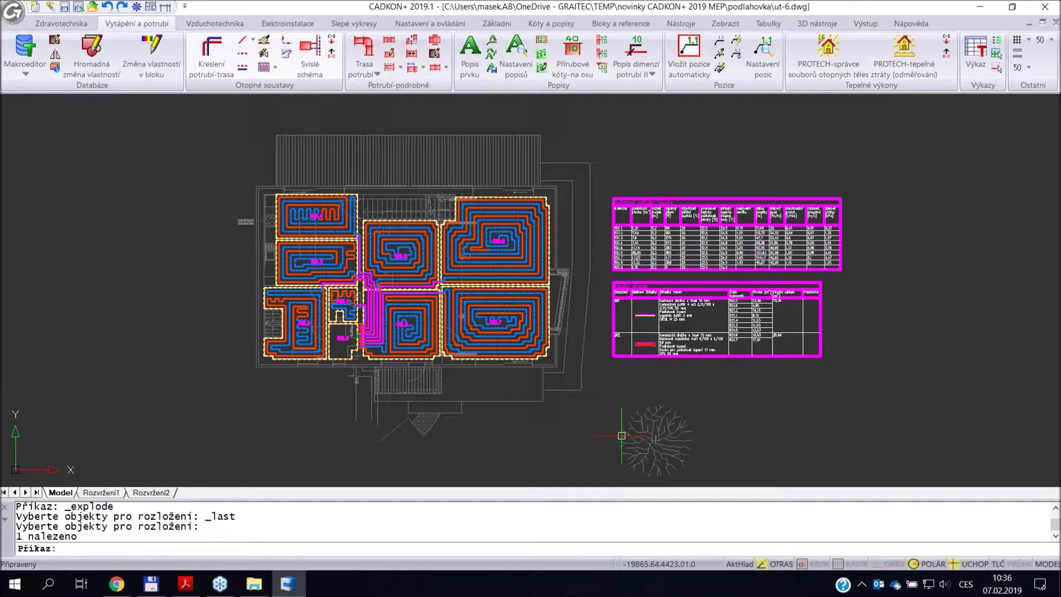
- Switch to the Novinky CADKON+ 2019 PDF in Acrobat Reader and read on to the Řezy kanalizace v podlaží section
key(alt+Tab)
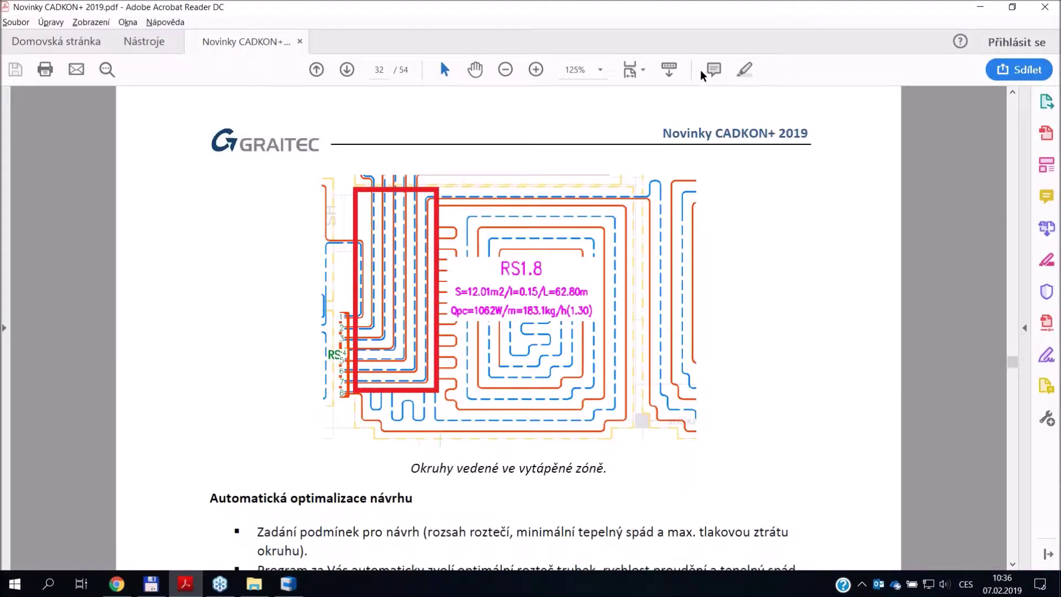
click(506, 72)
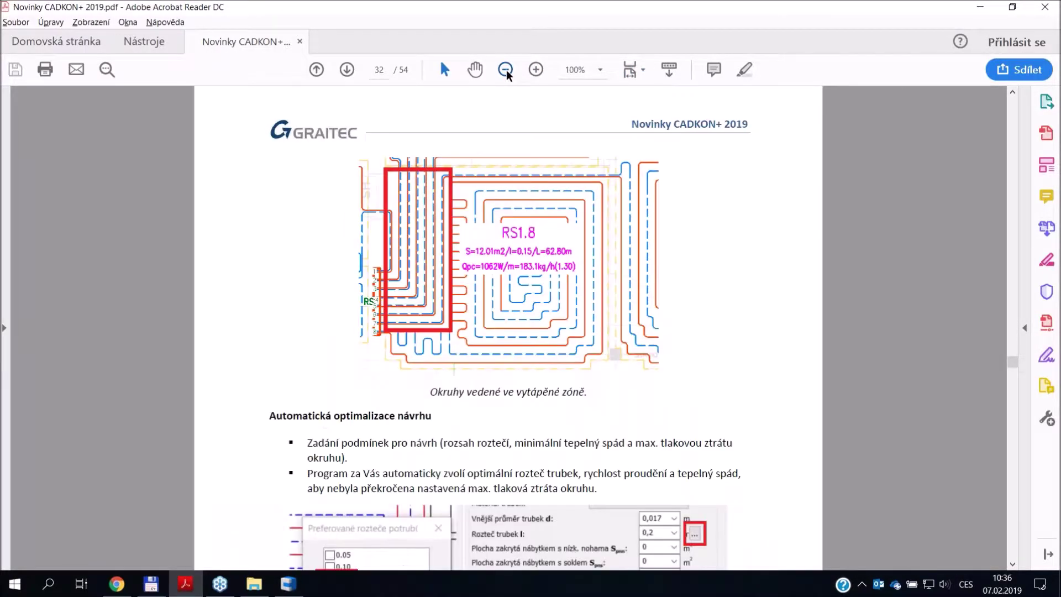
click(507, 70)
scroll(549, 287, down, 3)
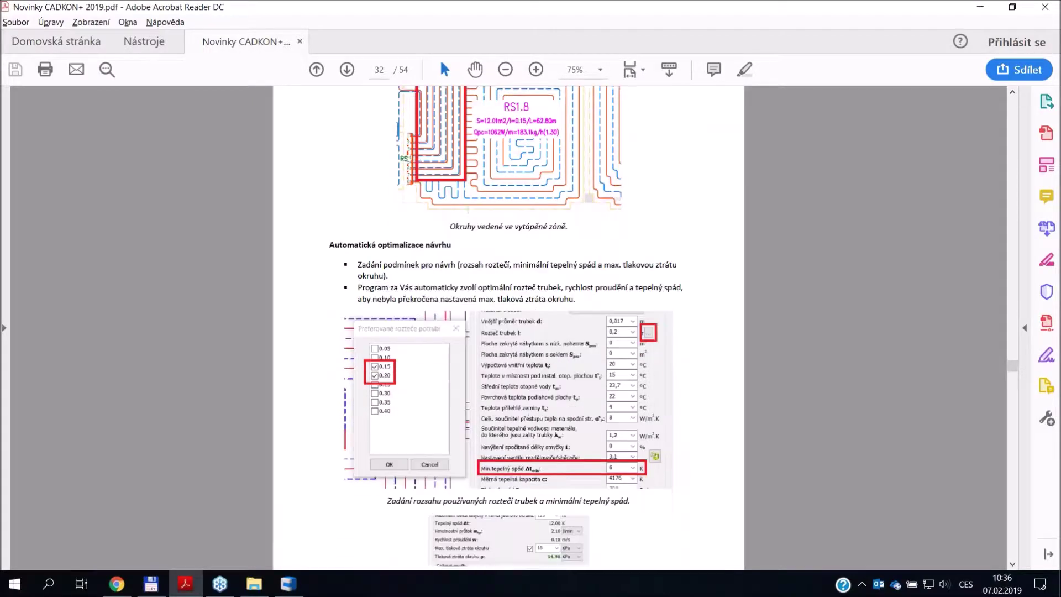
scroll(526, 418, down, 20)
scroll(527, 418, down, 10)
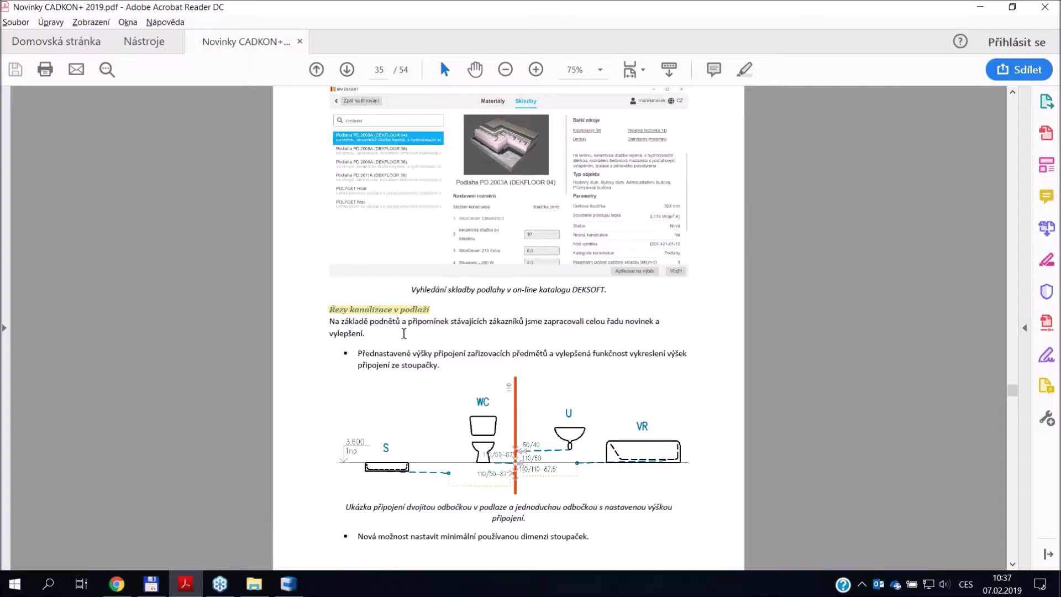
ctrl+scroll(406, 331, up, 2)
scroll(417, 371, down, 2)
scroll(508, 327, down, 1)
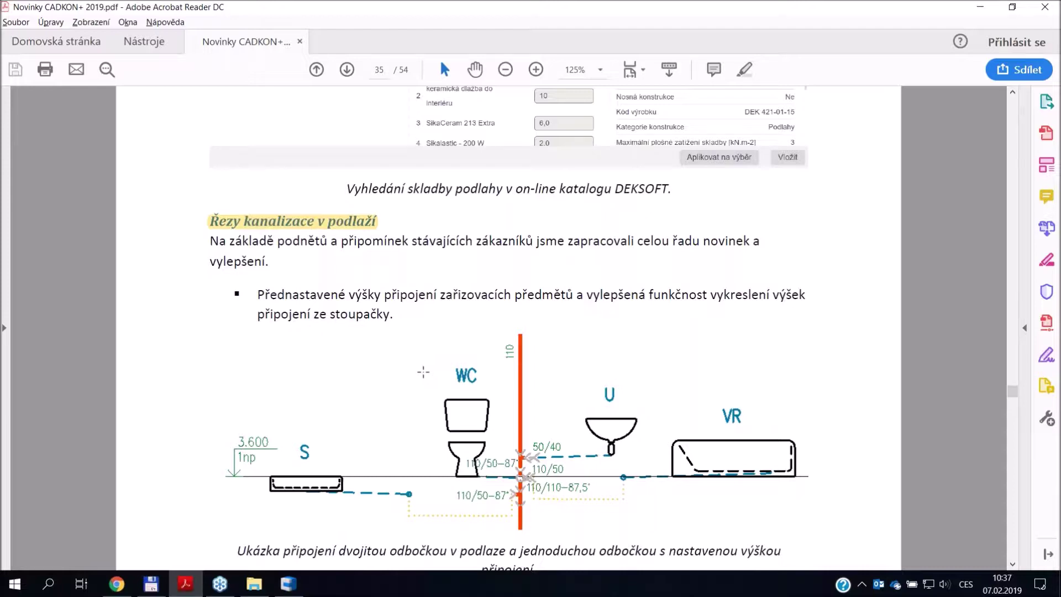
scroll(430, 369, down, 3)
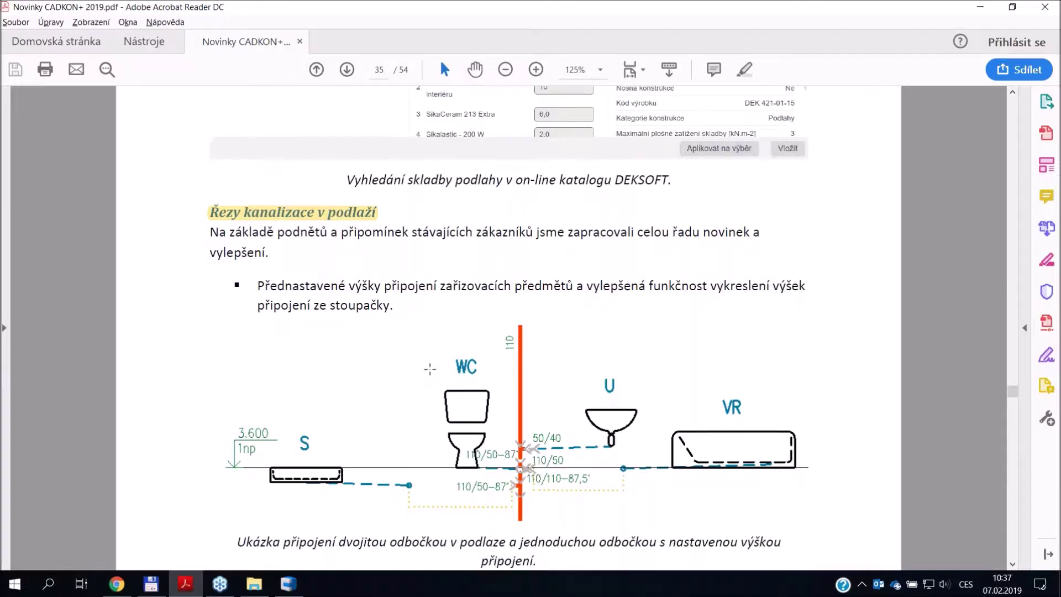
scroll(430, 369, up, 2)
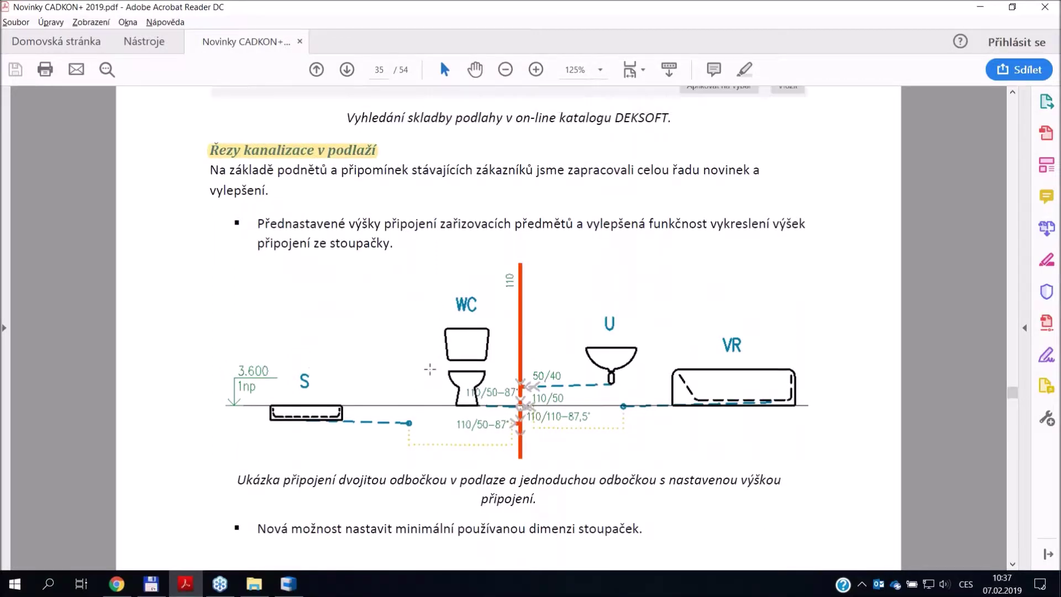
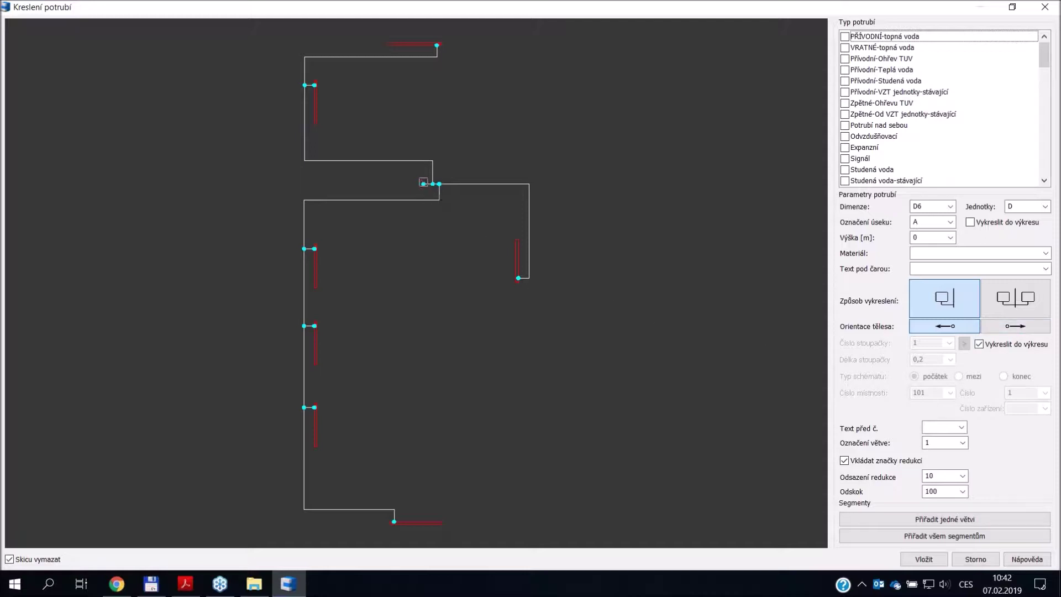
- Set the schematic type of the riser at the sketch's central branch point to konec
click(423, 182)
scroll(413, 194, up, 3)
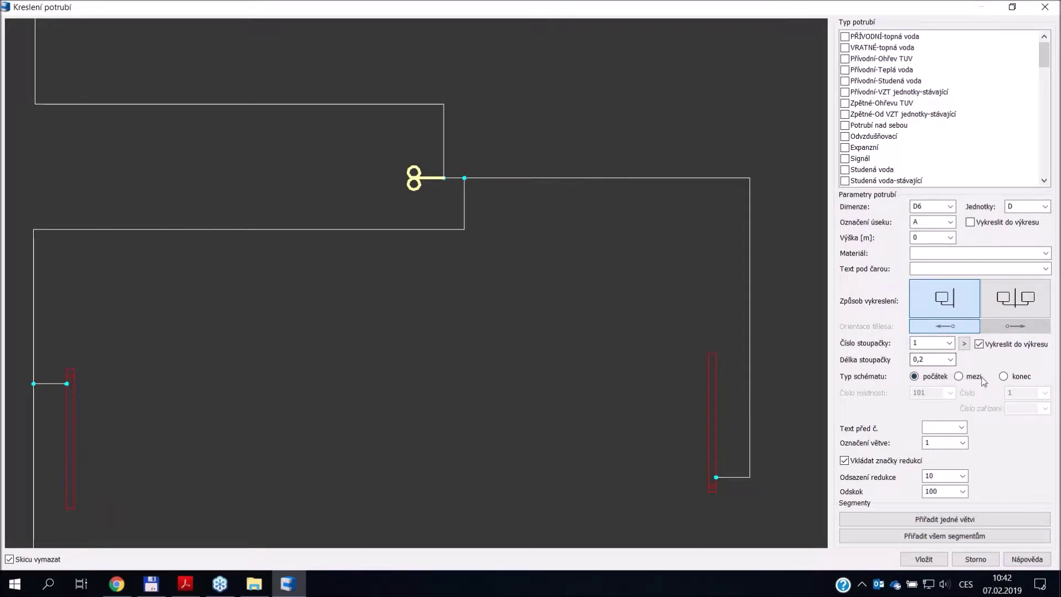
click(1009, 378)
- Assign PŘÍVODNÍ-topná voda and VRATNÉ-topná voda to the sketched branches and insert the pipes into the floor plan
click(845, 36)
click(845, 48)
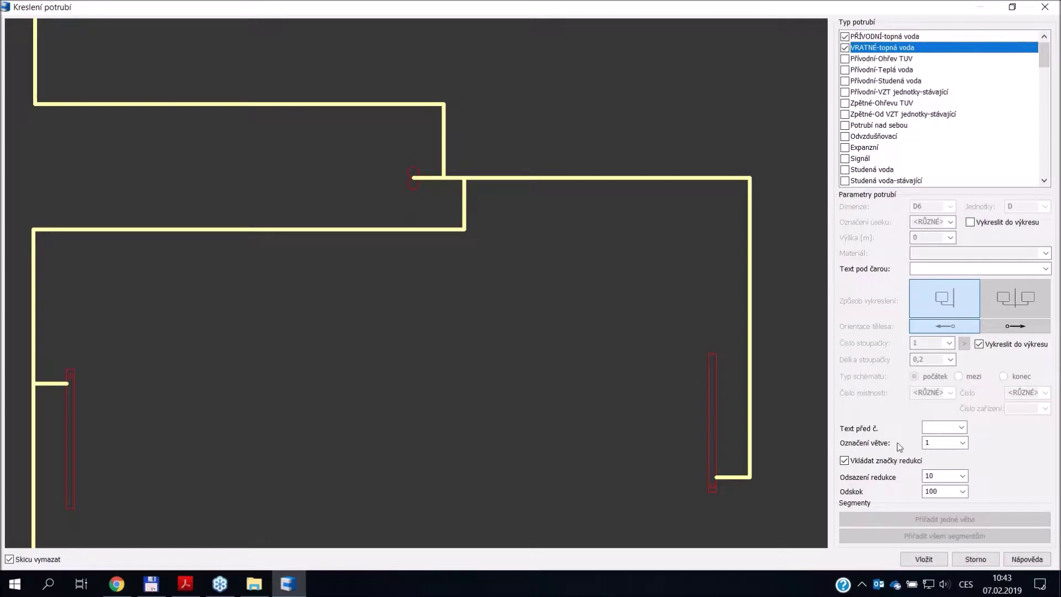
click(922, 564)
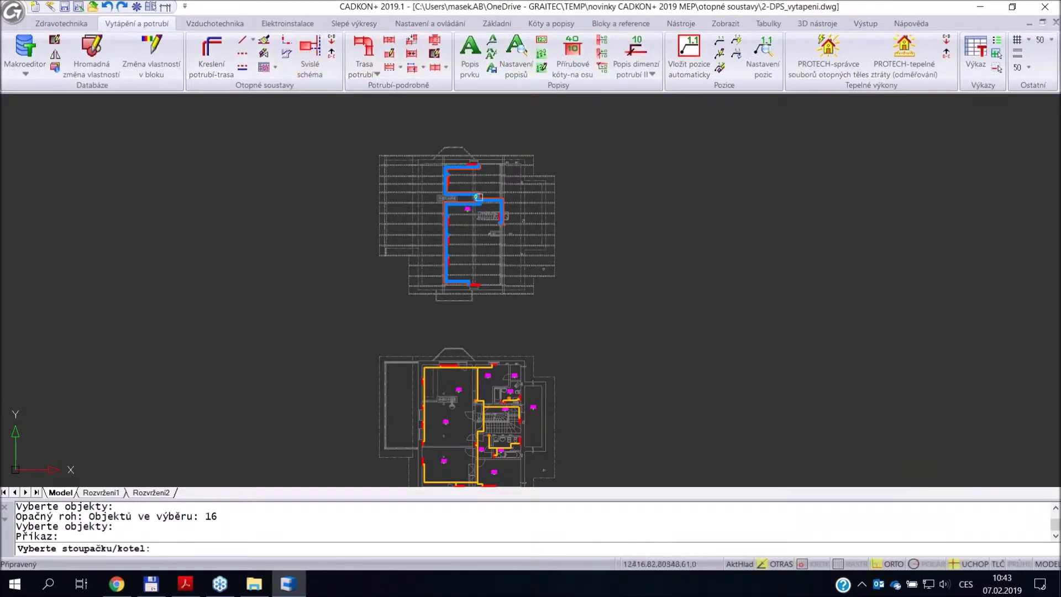
- Choose the riser symbol and all pipes and radiators of the uppermost floor plan as the source for the vertical schematic
scroll(481, 196, up, 10)
scroll(489, 194, up, 5)
scroll(446, 277, up, 3)
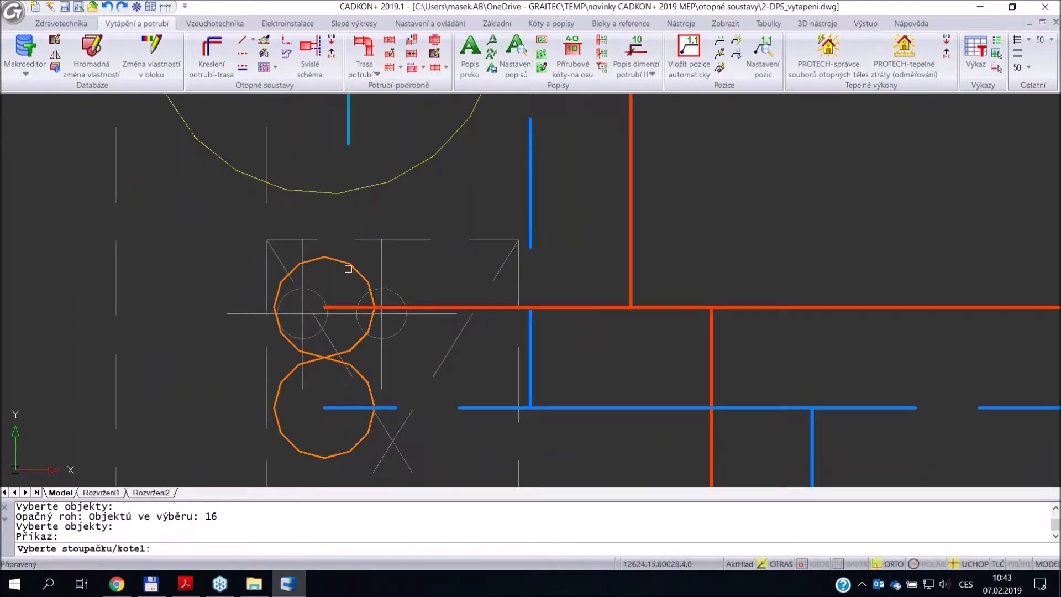
click(351, 265)
scroll(344, 276, down, 12)
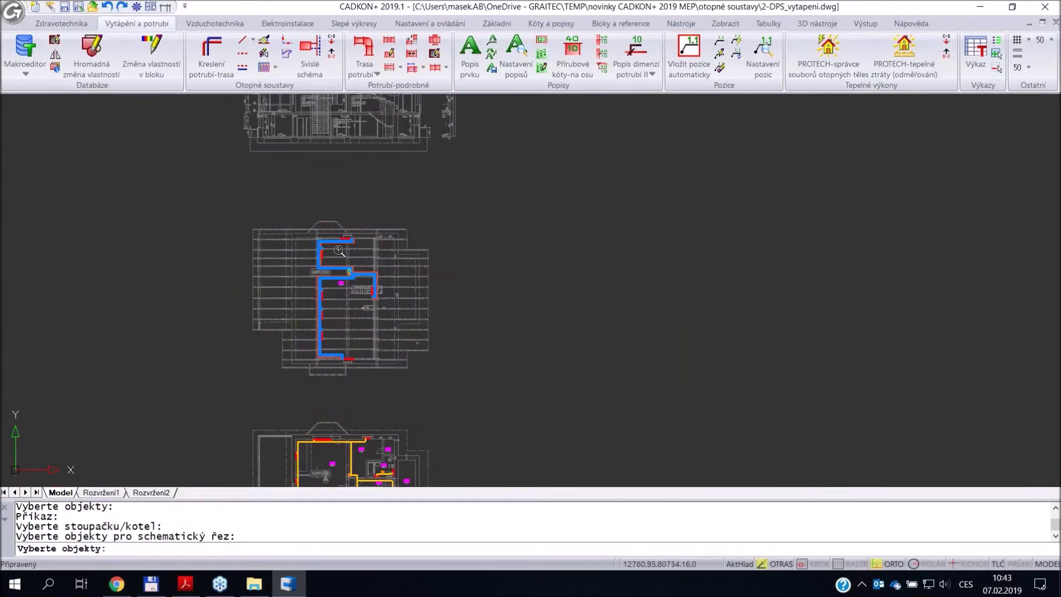
click(307, 211)
click(463, 382)
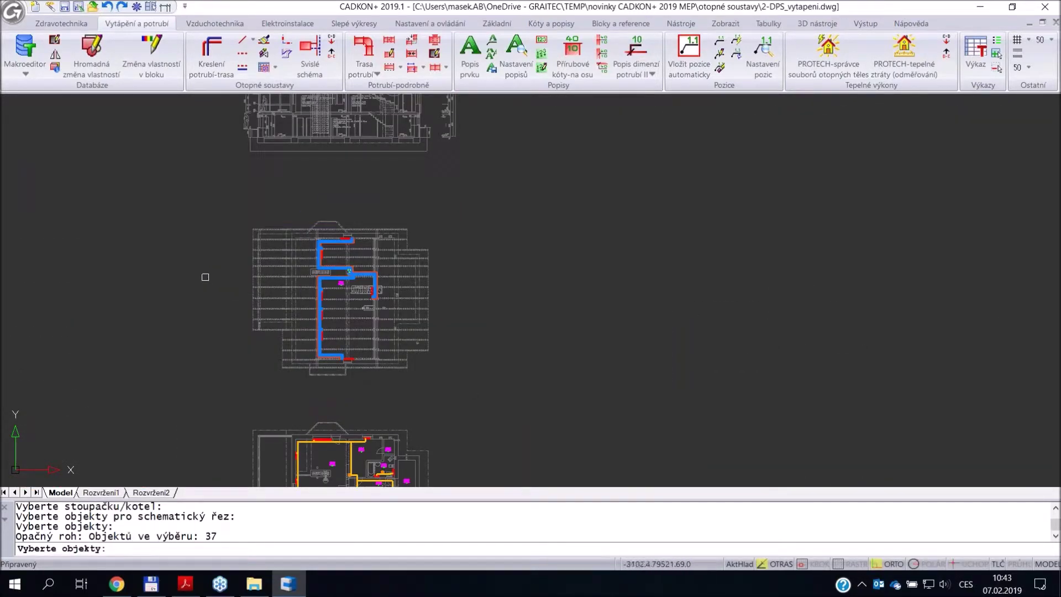
key(Return)
- Insert the vertical schematic for riser 1 beside the floor plan with the existing settings, without connecting it to another riser
key(Return)
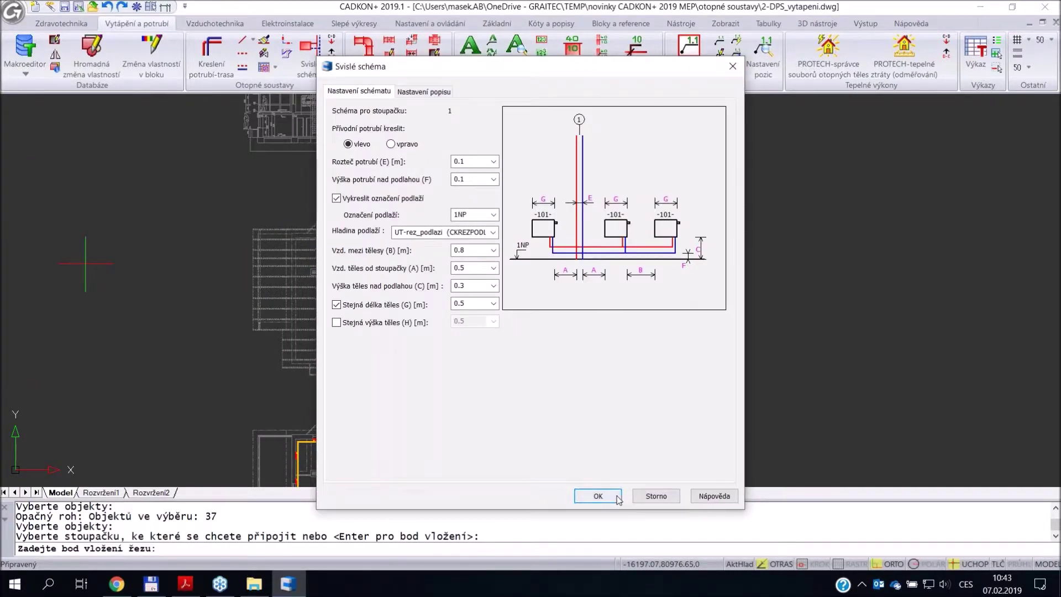
click(618, 499)
click(89, 259)
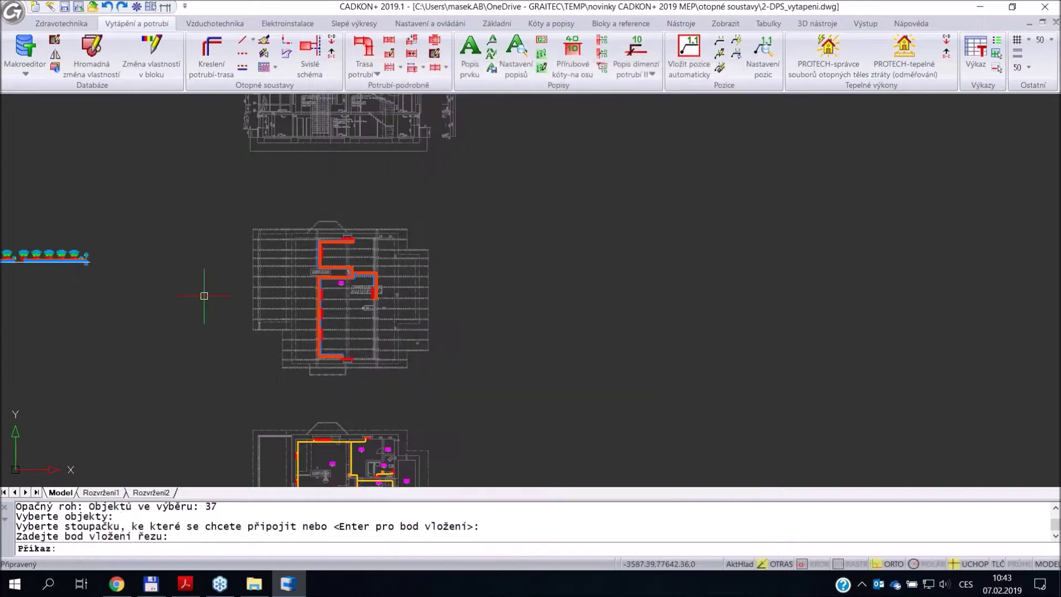
scroll(116, 240, up, 6)
middle_drag(96, 266, 405, 328)
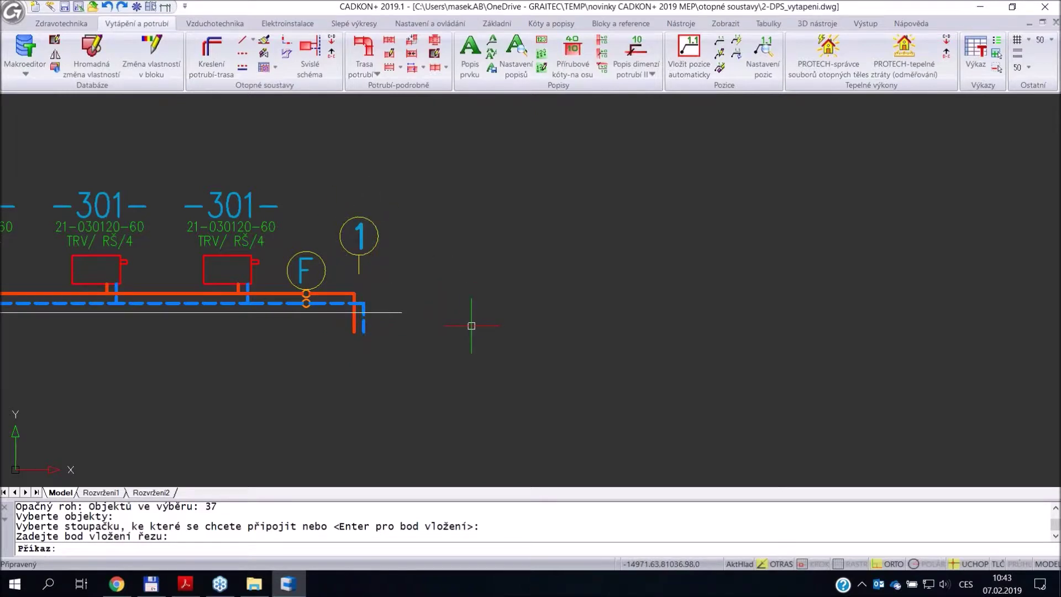
scroll(471, 325, down, 4)
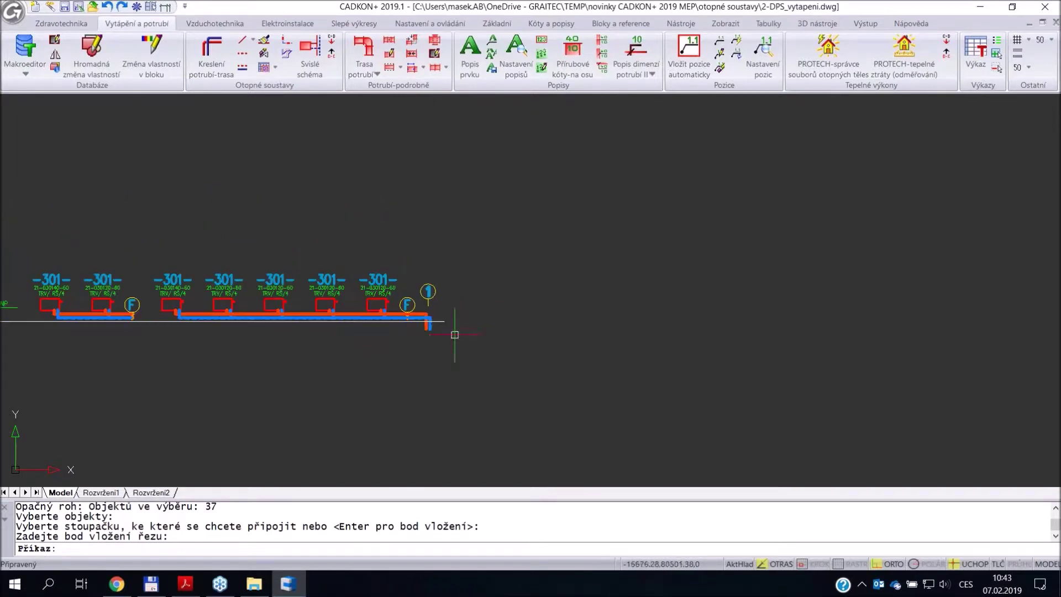
middle_drag(470, 326, 576, 362)
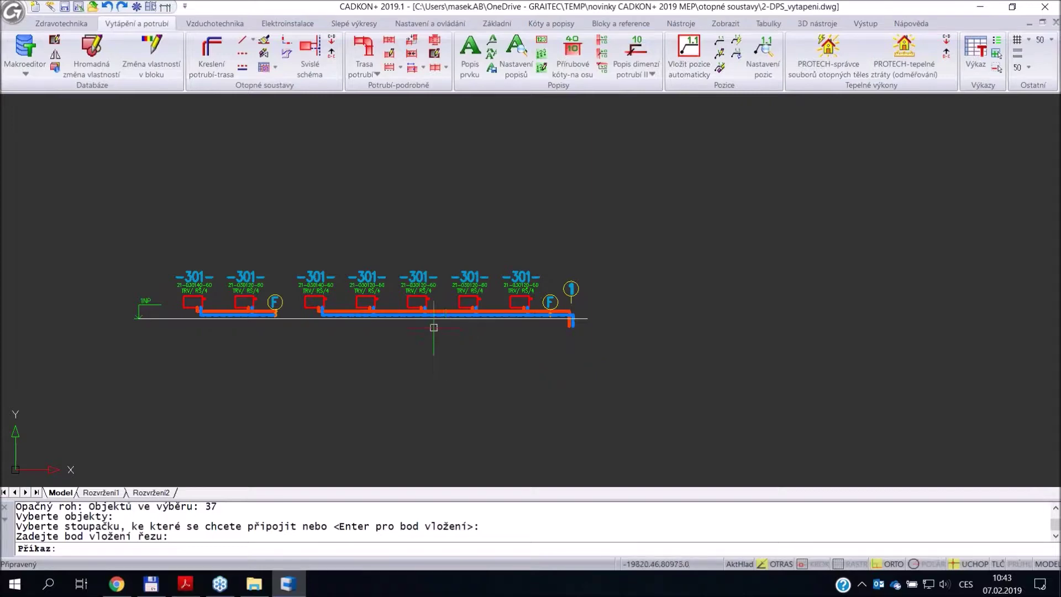
scroll(433, 323, up, 2)
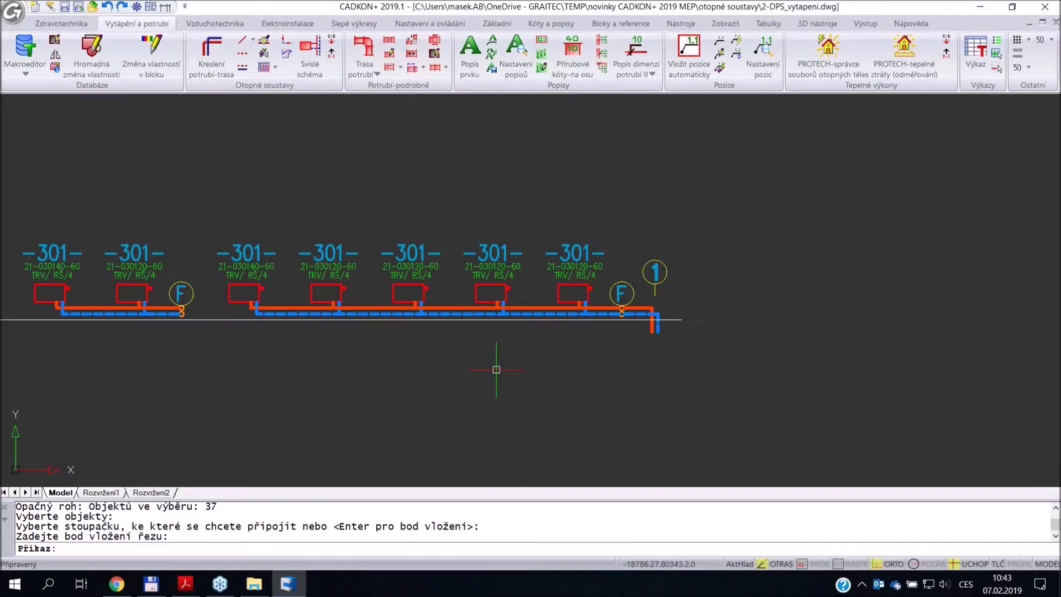
- Switch back to the Novinky CADKON+ 2019 PDF and read on from the heating schematics to the Popisy section
key(alt+Tab)
scroll(496, 371, down, 4)
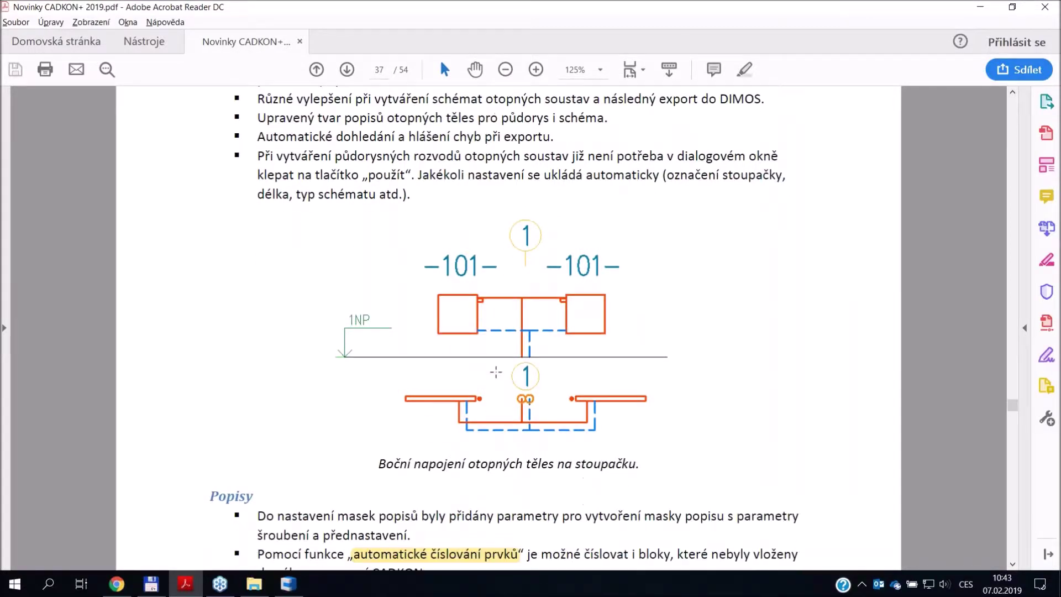
scroll(497, 371, down, 2)
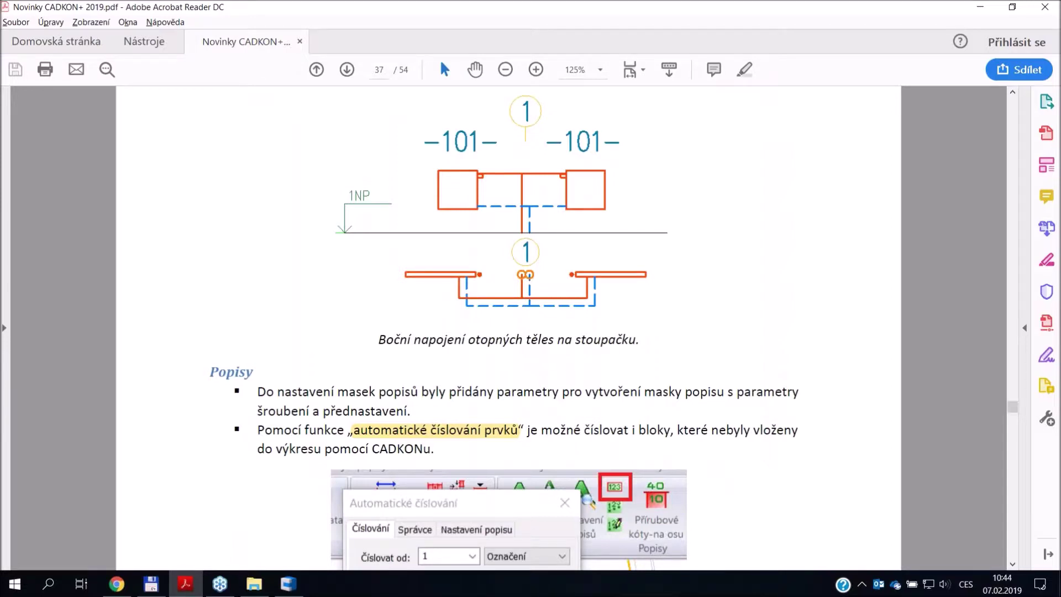
- Switch to CADKON+ and bring up riser V3 at shaft Š3 in the voda-vyvazeni.dwg drawing
key(alt+Tab)
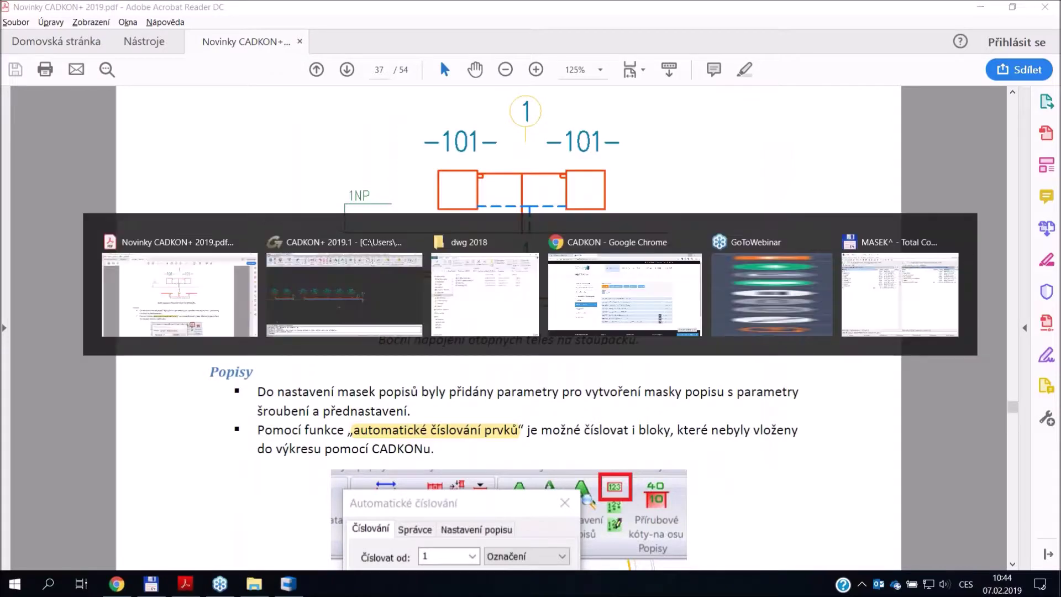
key(ctrl+Tab)
key(ctrl+Tab)
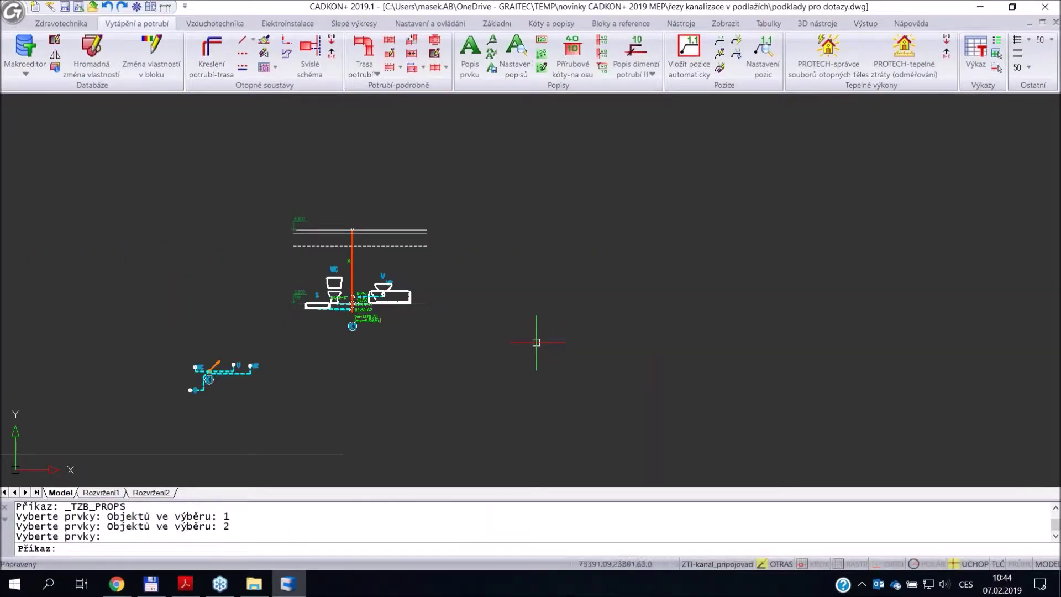
key(ctrl+Tab)
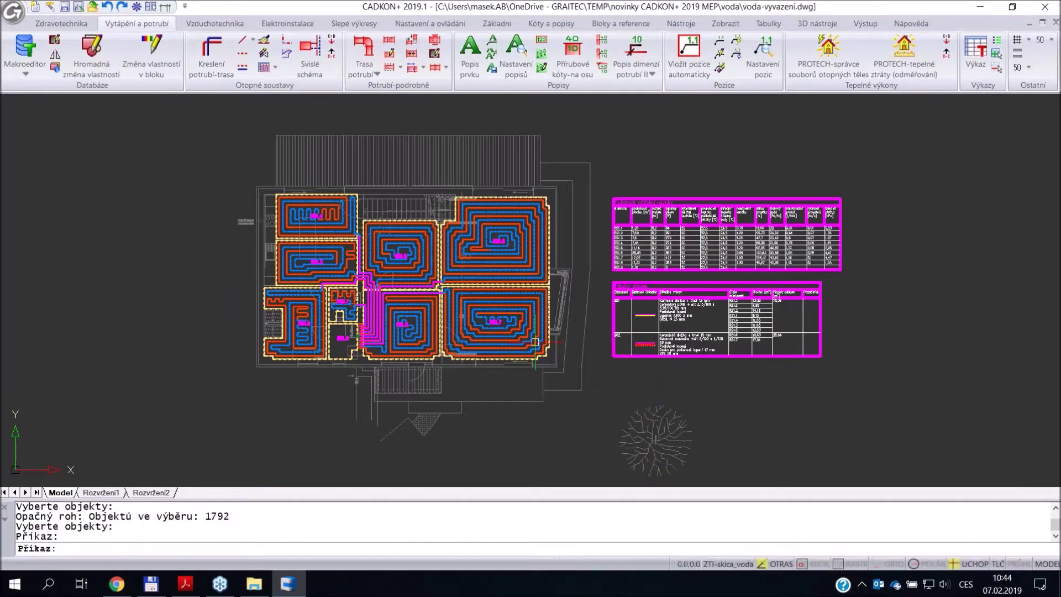
scroll(556, 330, up, 10)
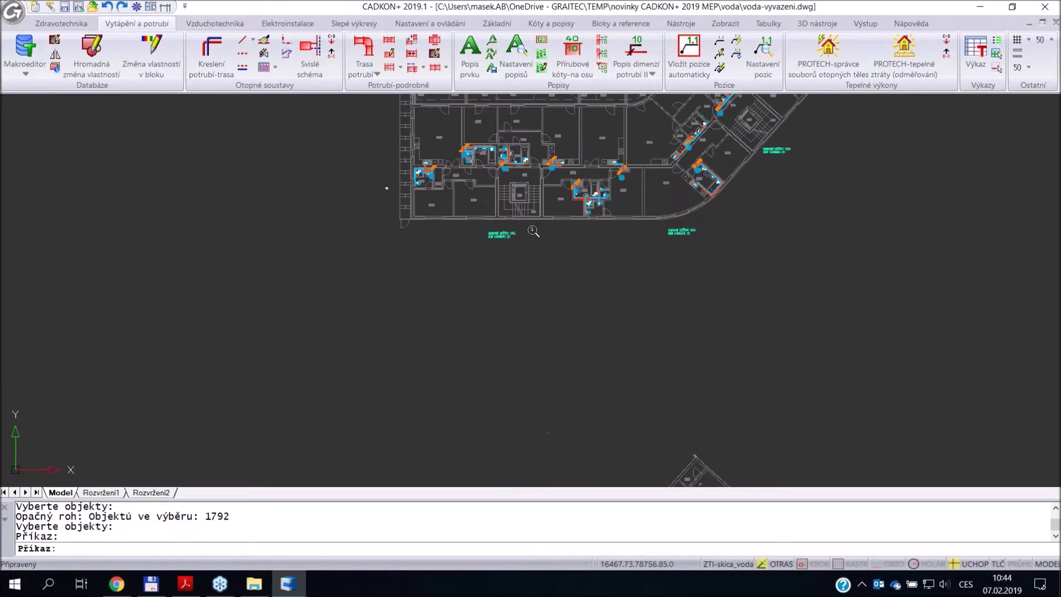
scroll(492, 179, up, 4)
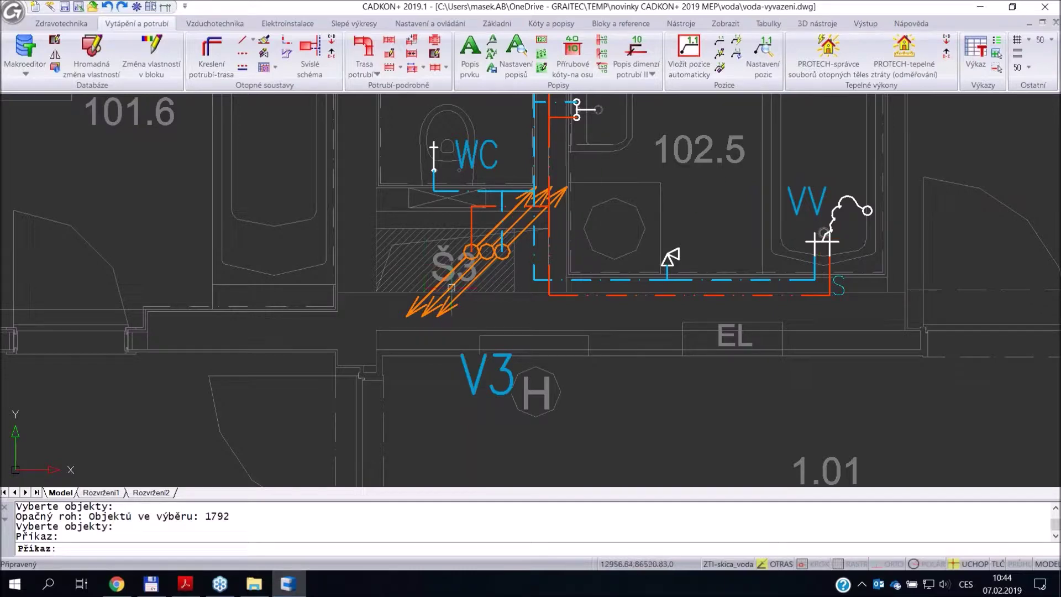
- Move the V3 label up beside the riser arrows at shaft Š3
click(511, 369)
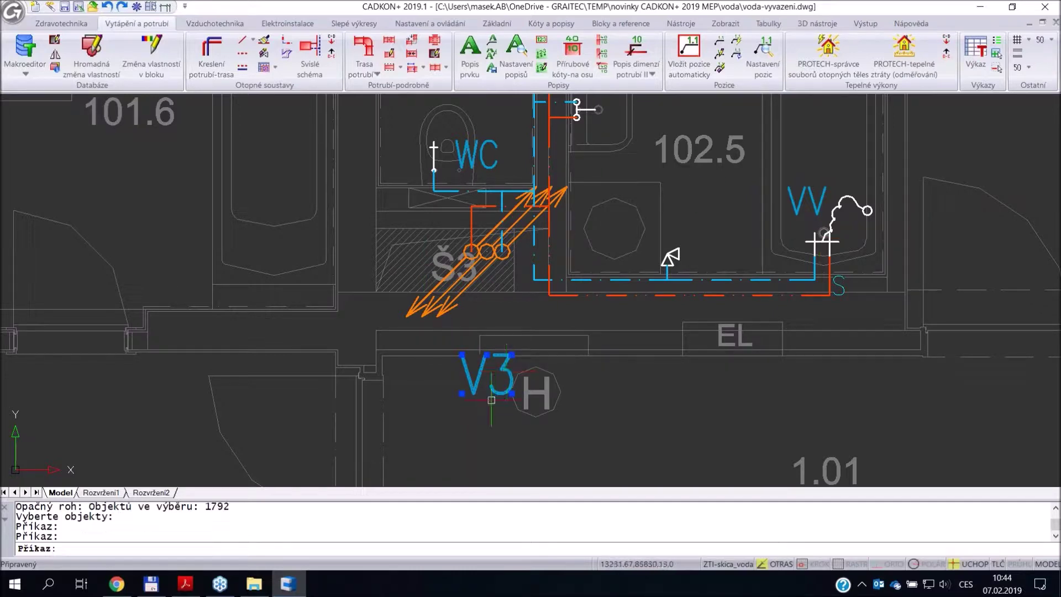
text(pos)
key(Return)
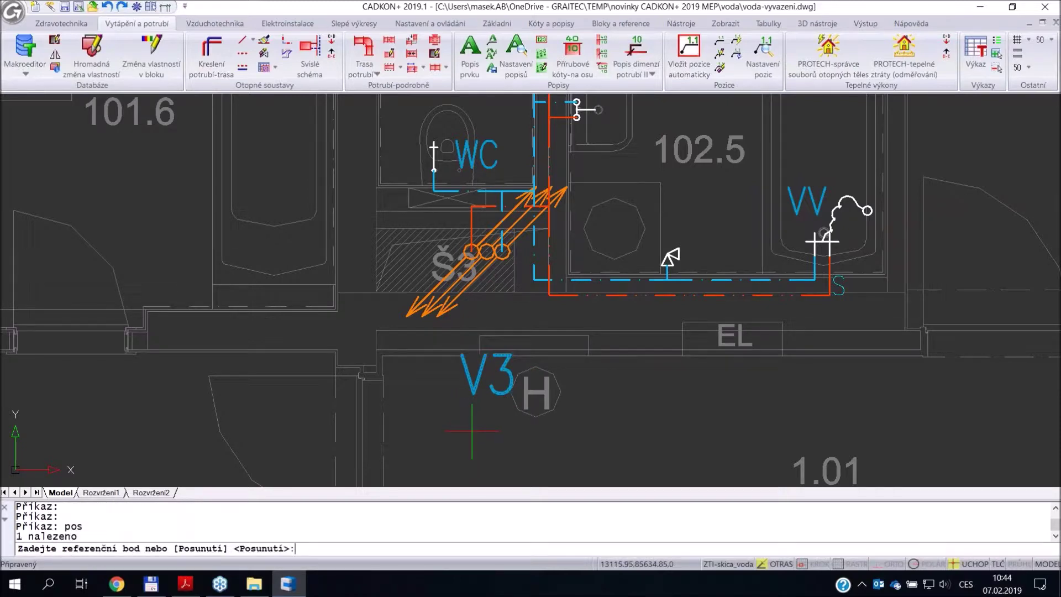
click(423, 466)
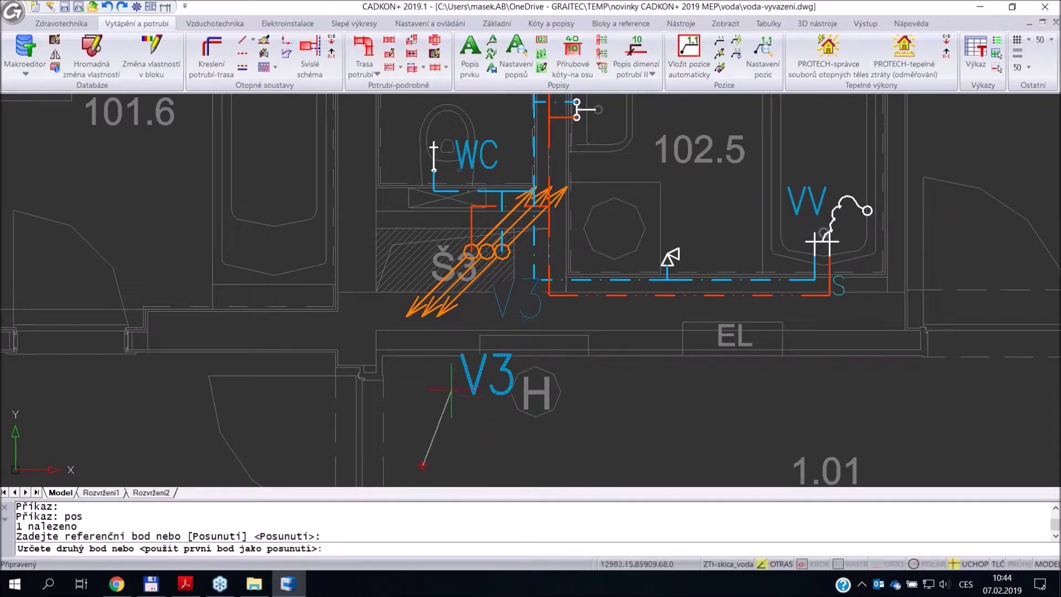
key(Escape)
scroll(506, 299, up, 5)
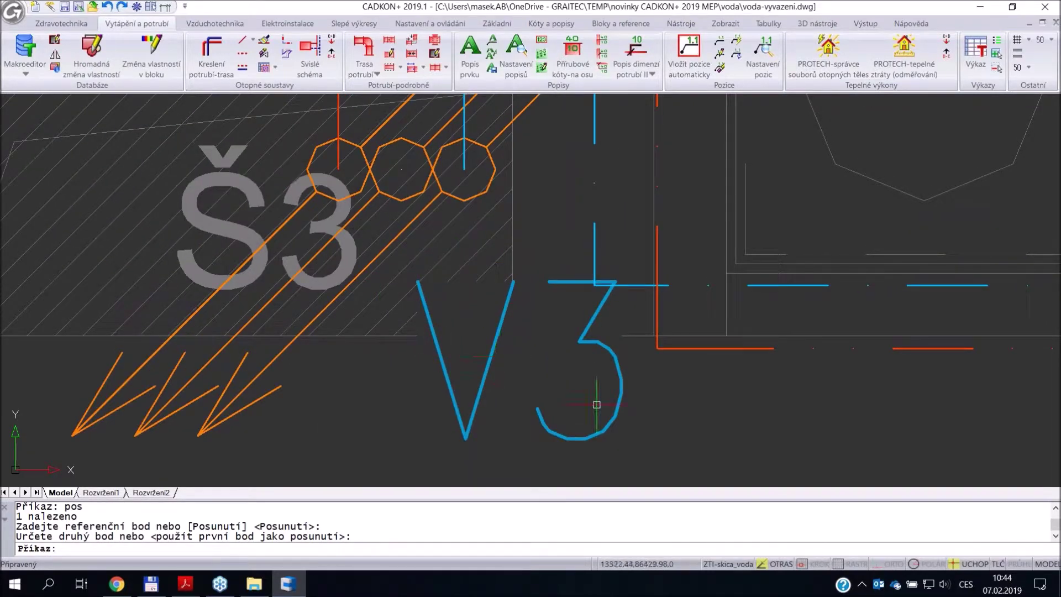
scroll(608, 363, down, 5)
scroll(608, 363, down, 2)
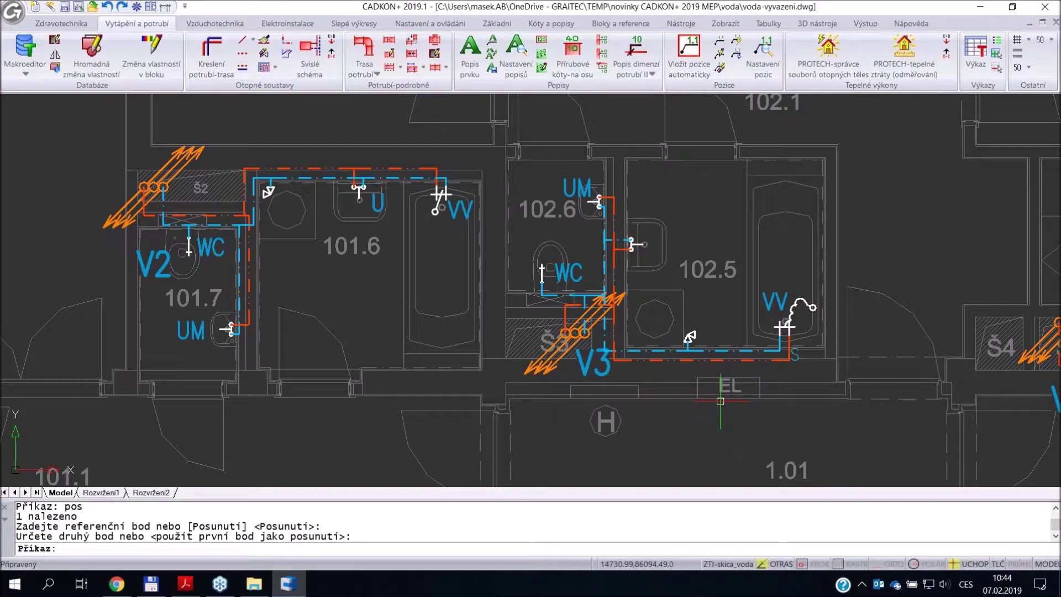
- Switch to the Novinky CADKON+ 2019 PDF and read the Popisy section on automatic numbering of elements
key(alt+Tab)
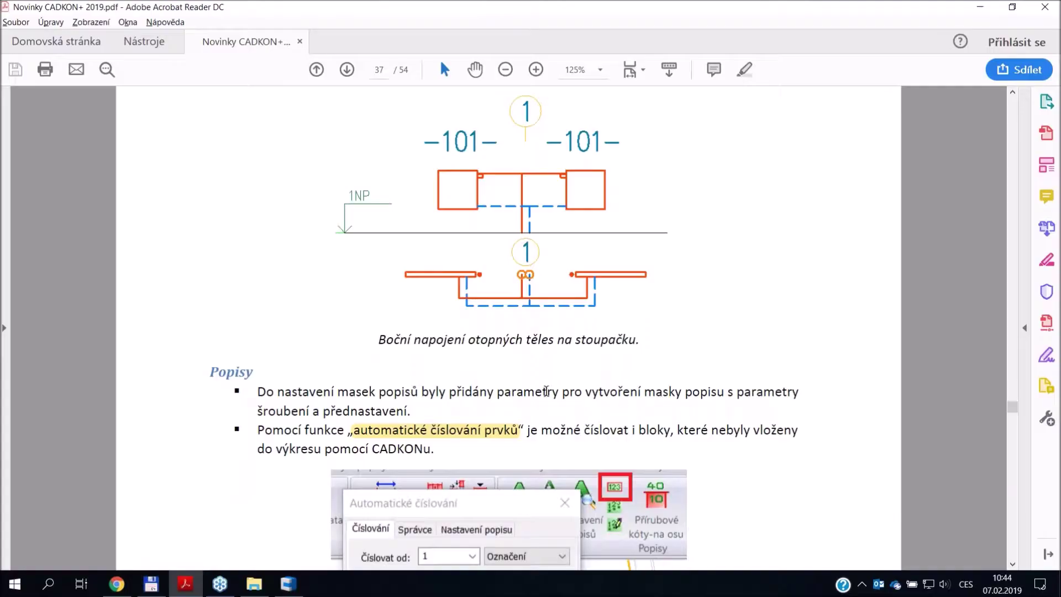
scroll(515, 413, down, 1)
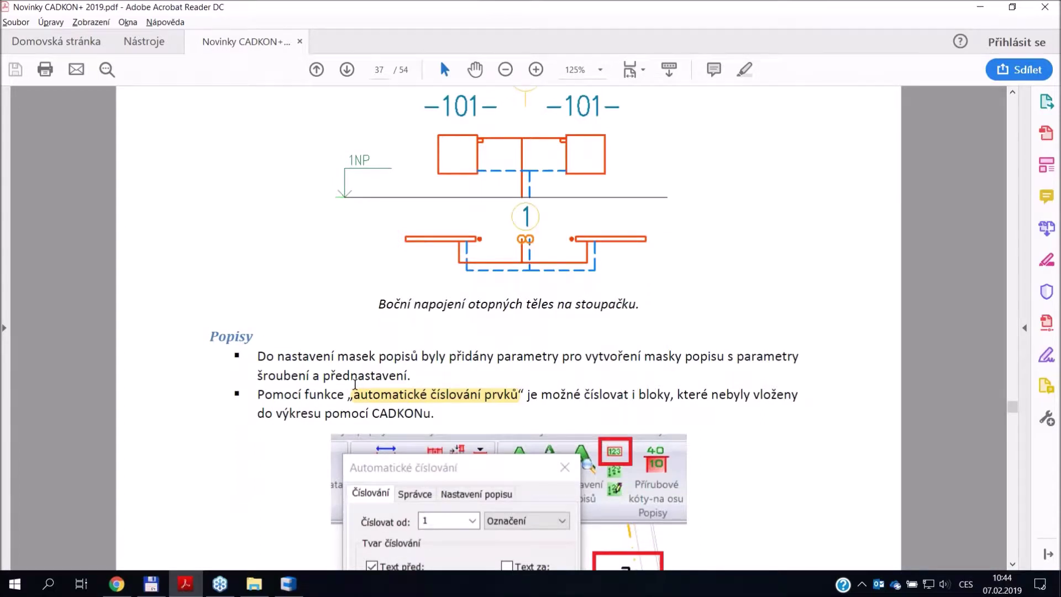
scroll(354, 382, down, 3)
scroll(352, 405, down, 2)
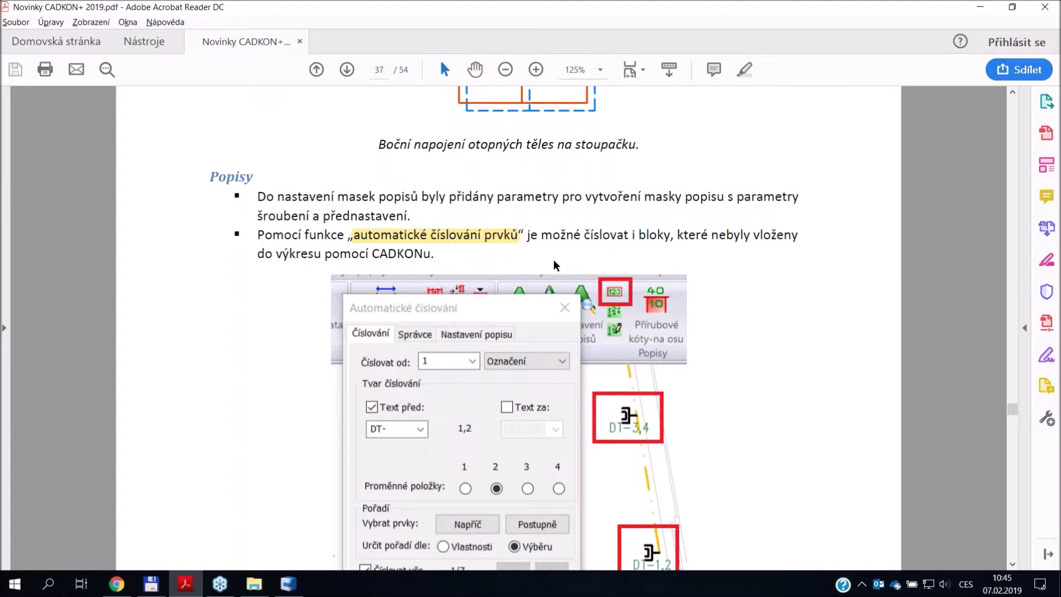
- Switch back to CADKON+ and open kanalizace.dwg from the řezy kanalizace v podlažích folder
key(alt+Tab)
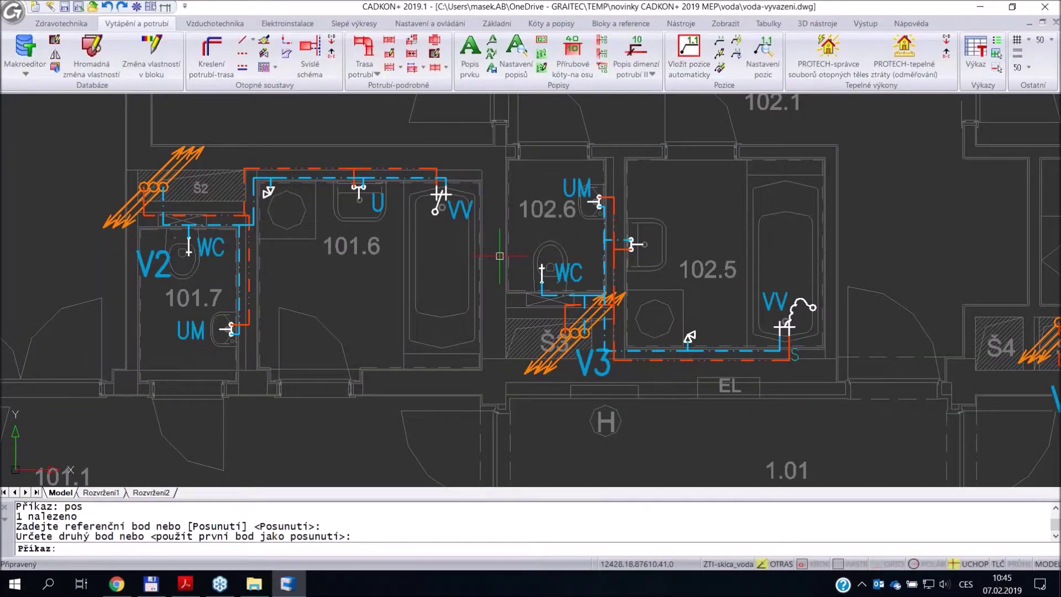
key(ctrl+o)
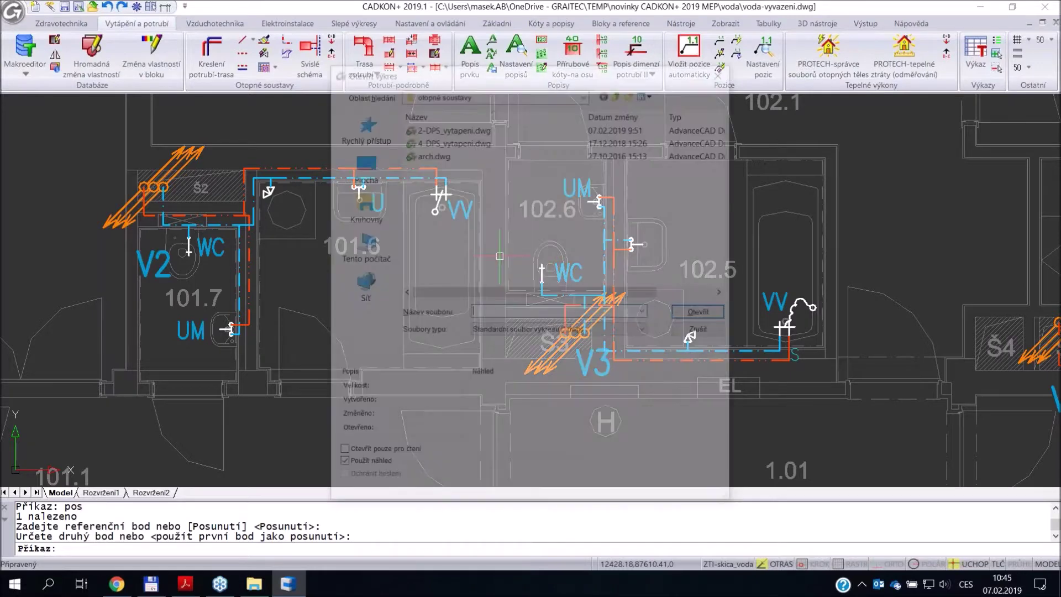
click(620, 92)
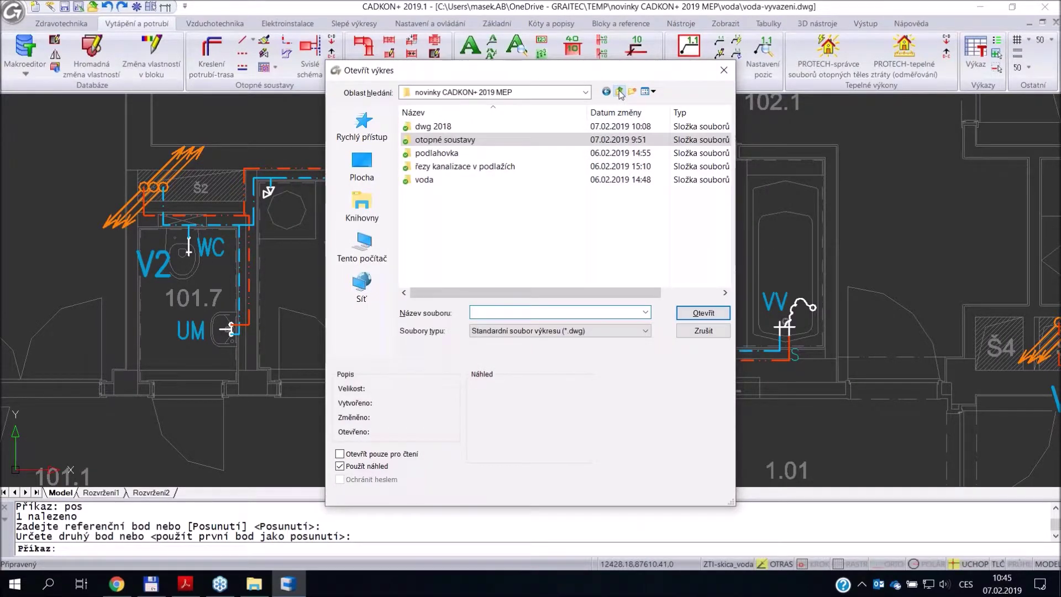
click(442, 168)
double_click(442, 168)
click(442, 126)
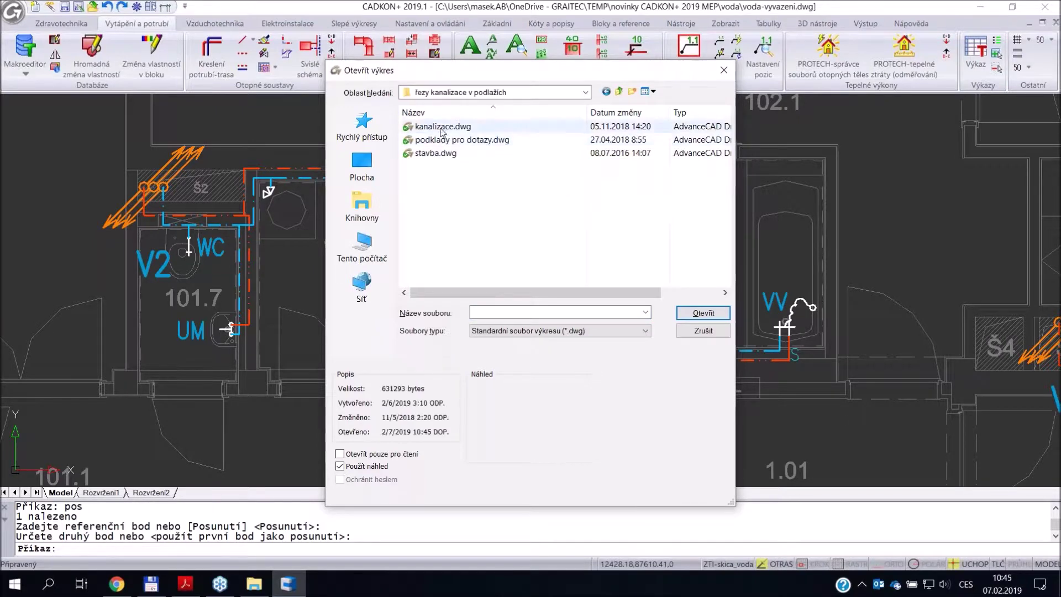
click(695, 315)
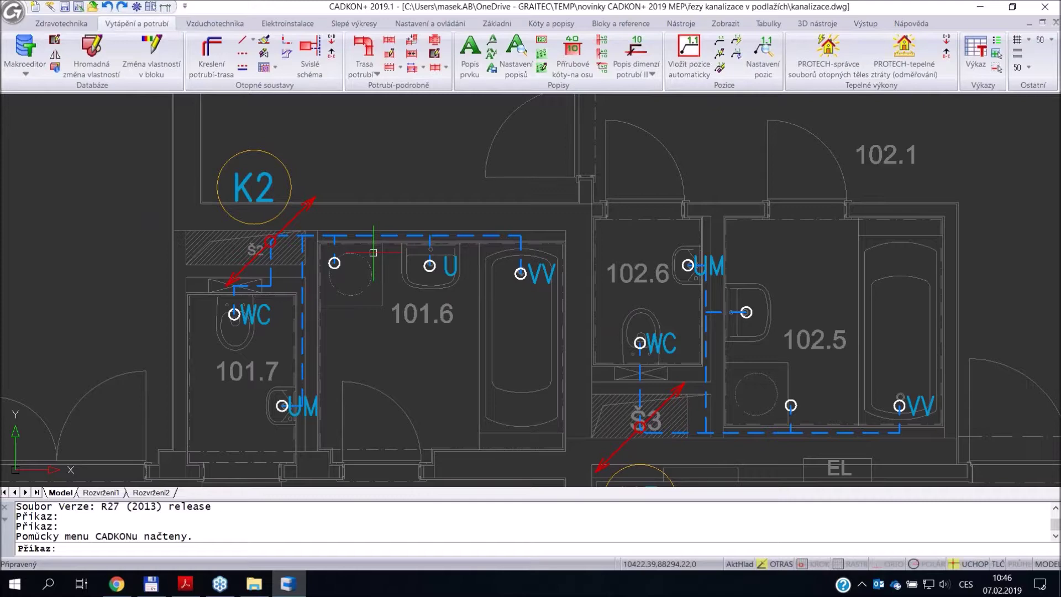
- Freeze all layers except the layer of the red sewer riser symbols
click(421, 25)
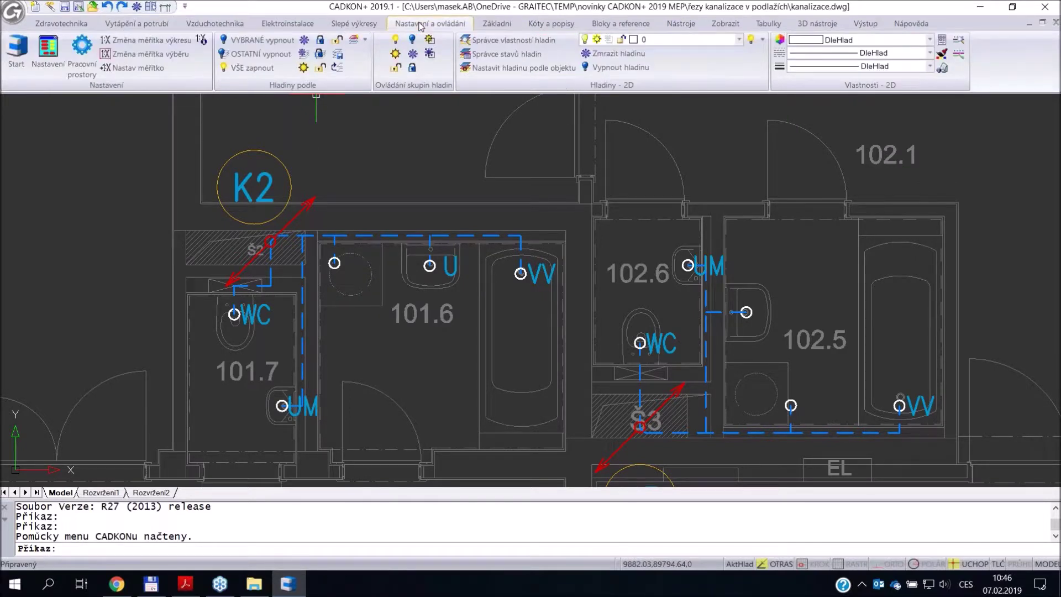
click(306, 54)
click(300, 210)
key(Return)
scroll(399, 356, down, 2)
middle_drag(400, 356, 293, 372)
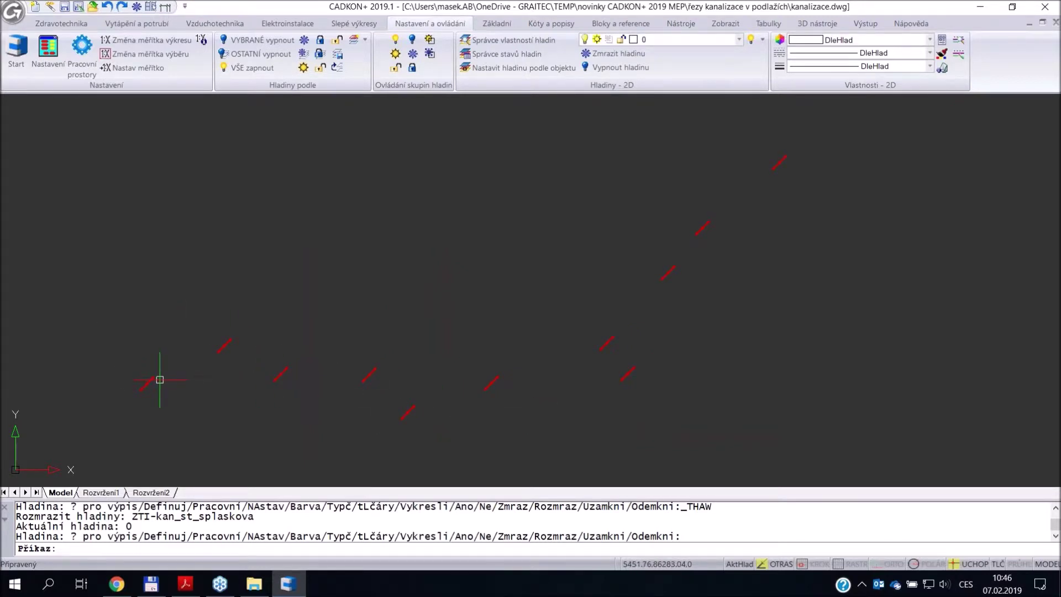
- Start automatic numbering for all sewer risers, numbering from 1 with the prefix text K
scroll(315, 72, up, 5)
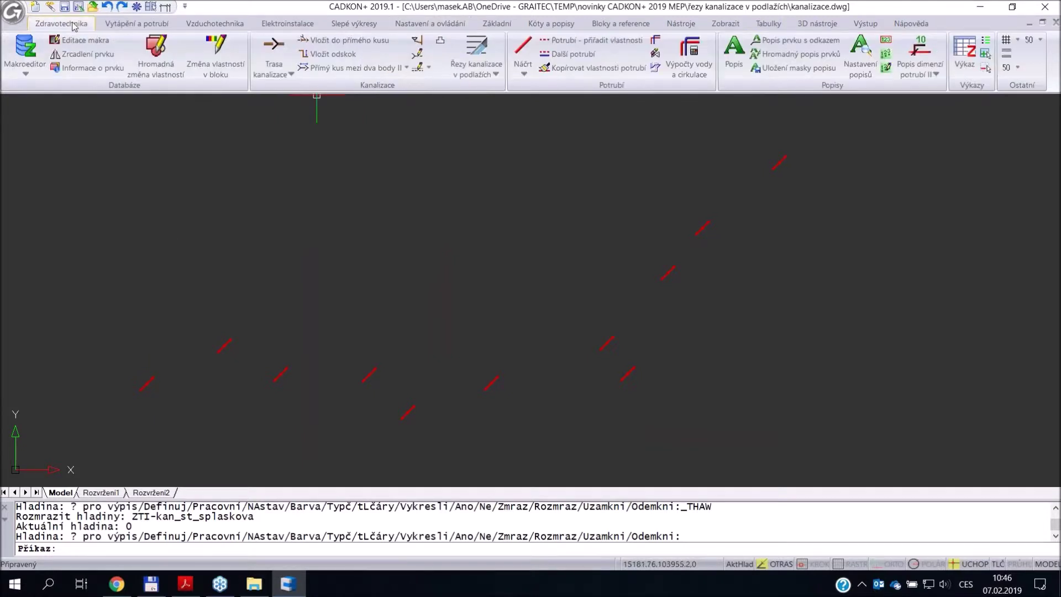
click(887, 44)
click(857, 449)
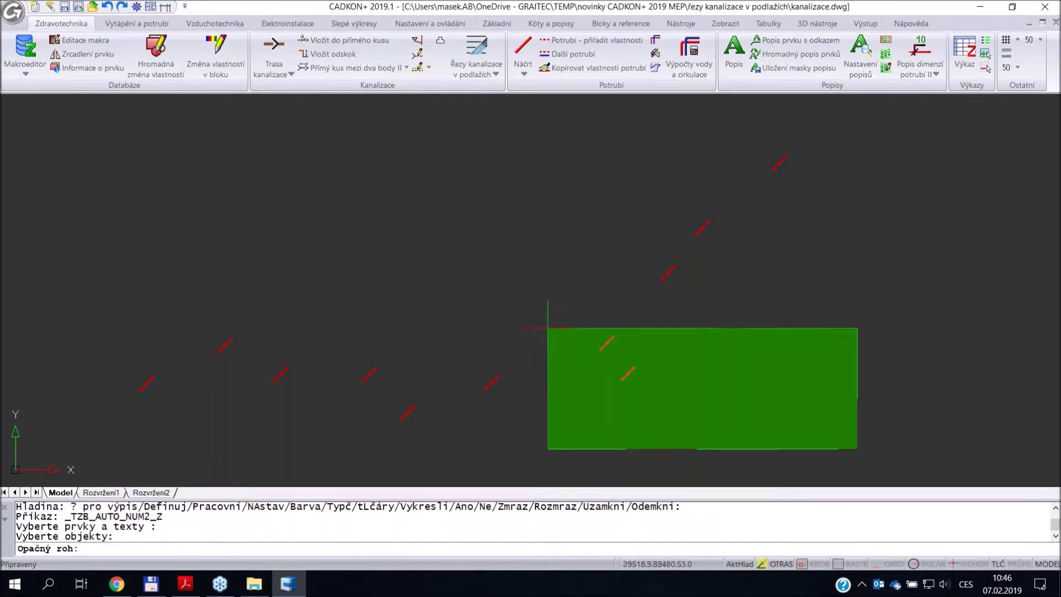
click(114, 127)
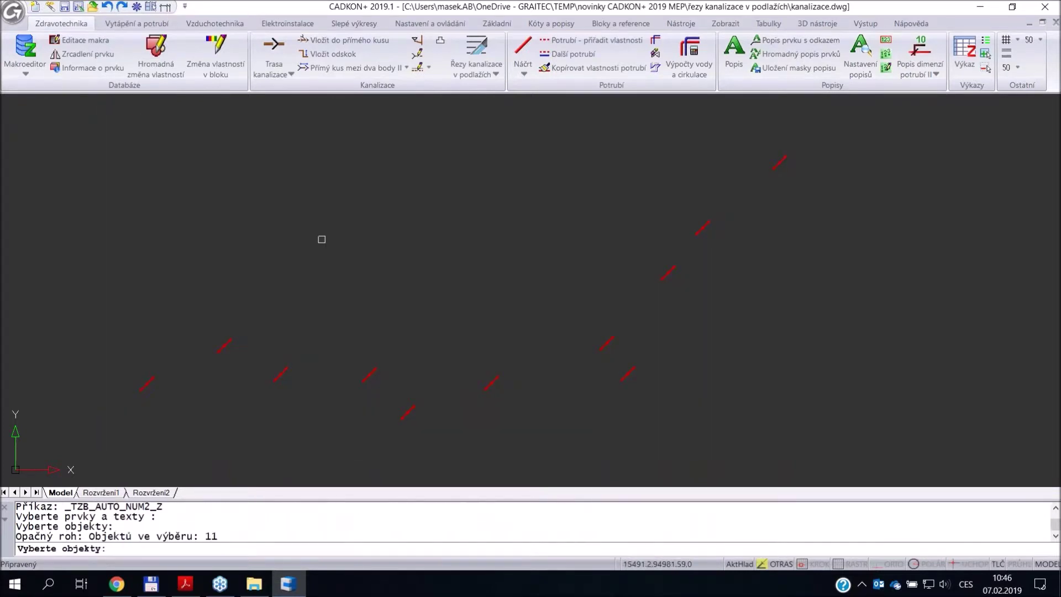
key(Return)
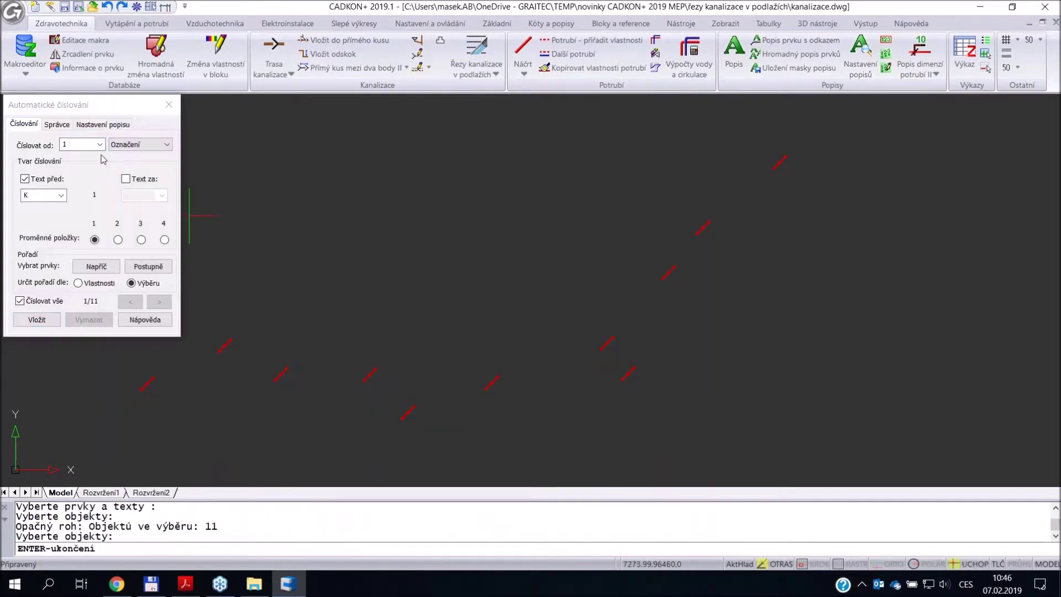
click(86, 143)
click(43, 195)
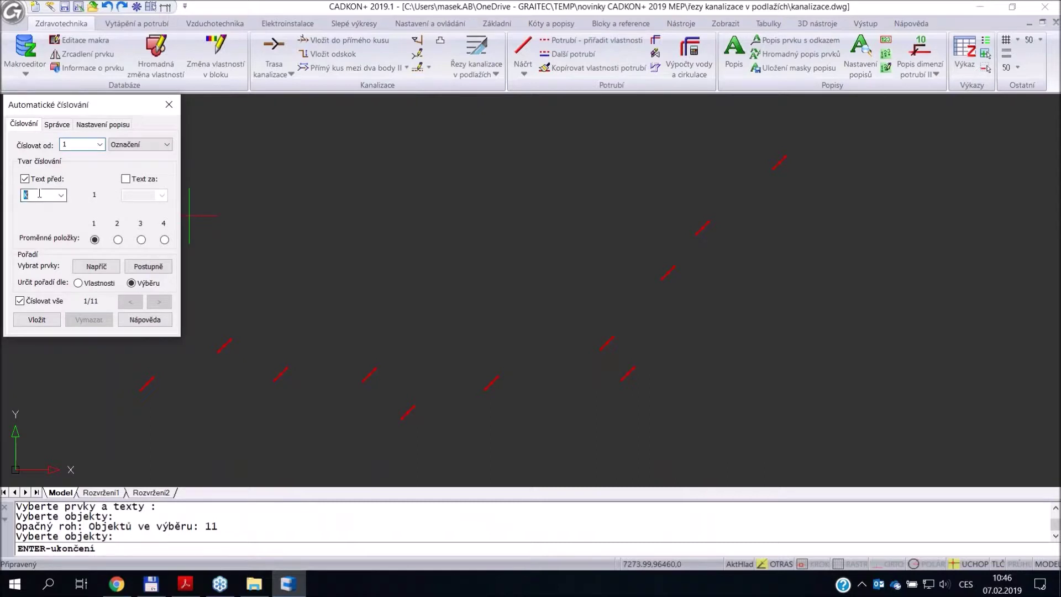
- Define the numbering order with a Napříč line crossing every riser from the lower-left one to the upper-right one
click(101, 268)
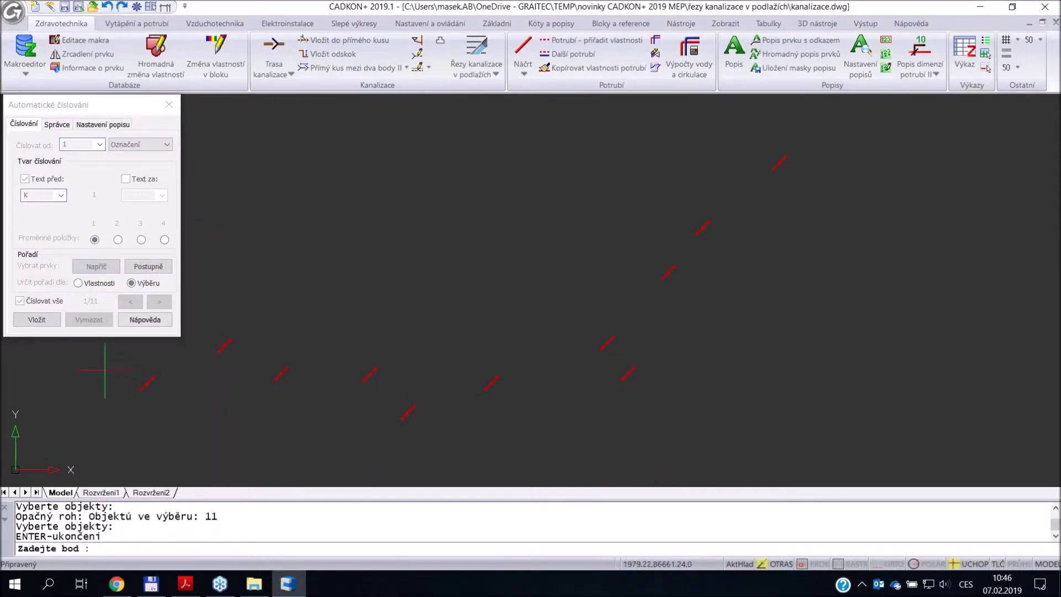
click(121, 372)
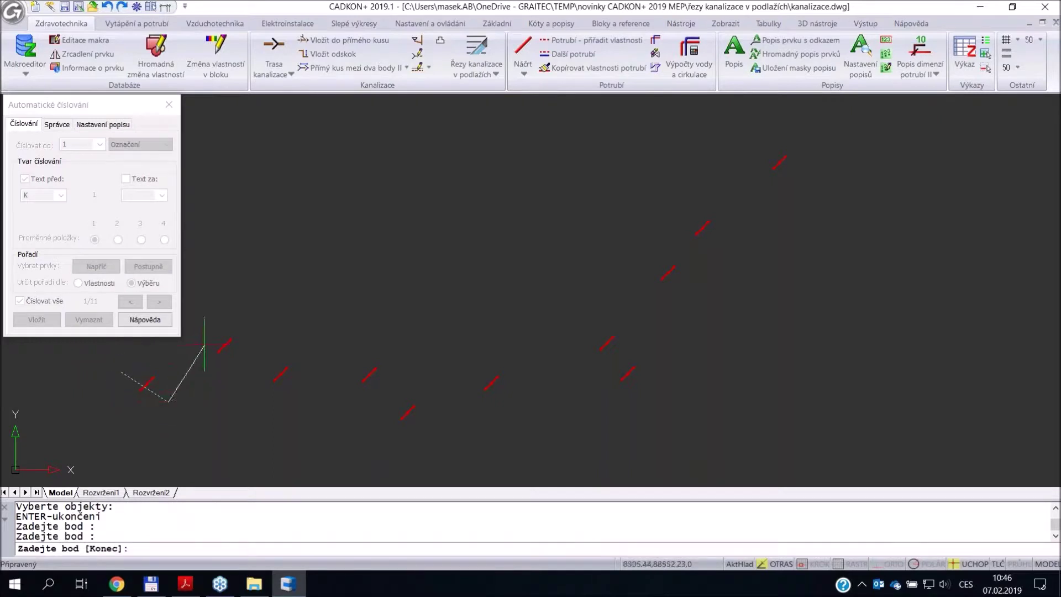
click(208, 342)
click(301, 390)
click(346, 368)
click(379, 382)
click(415, 423)
click(533, 406)
click(484, 374)
click(638, 402)
click(601, 328)
click(650, 267)
click(686, 274)
click(723, 245)
click(692, 214)
click(769, 155)
click(797, 170)
key(Return)
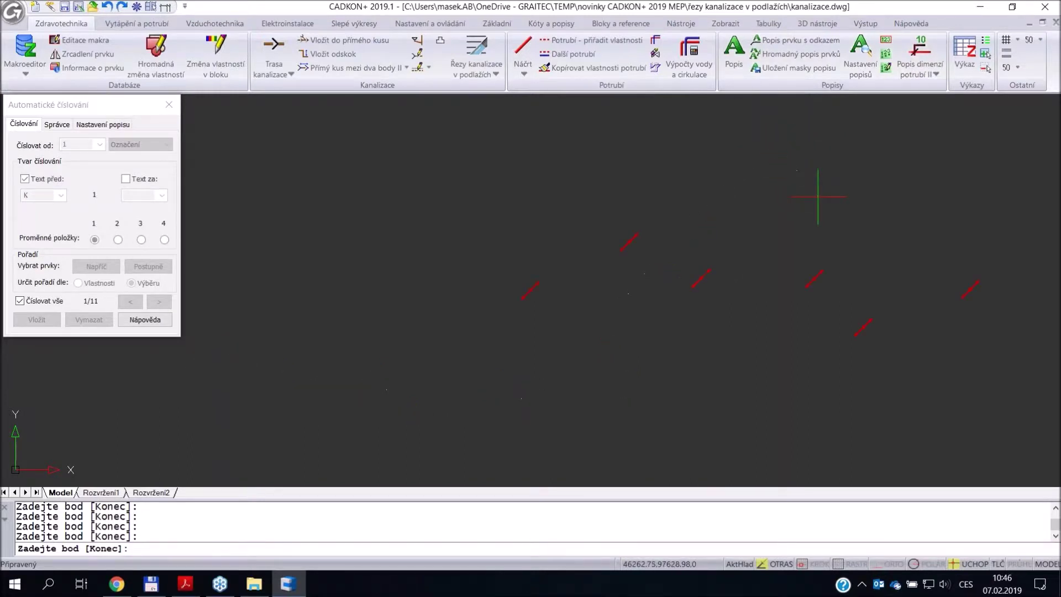
- Insert the K number labels at the risers, check their sequence and end automatic numbering
click(54, 325)
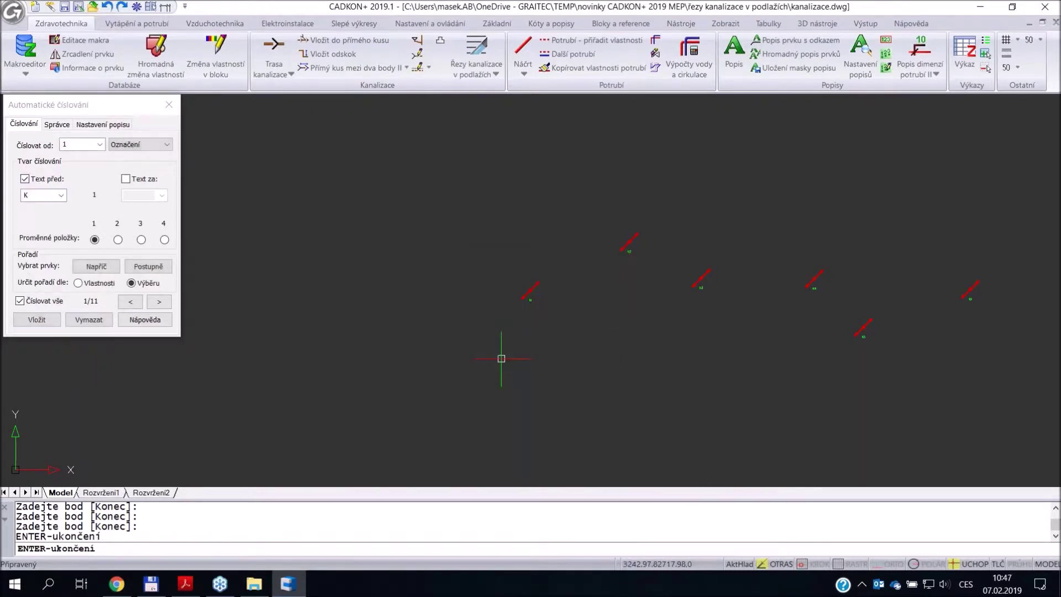
scroll(524, 313, up, 4)
middle_drag(524, 279, 463, 369)
scroll(525, 310, down, 4)
middle_drag(713, 293, 405, 391)
mouse_move(780, 284)
middle_down()
mouse_move(658, 339)
mouse_move(207, 315)
middle_up()
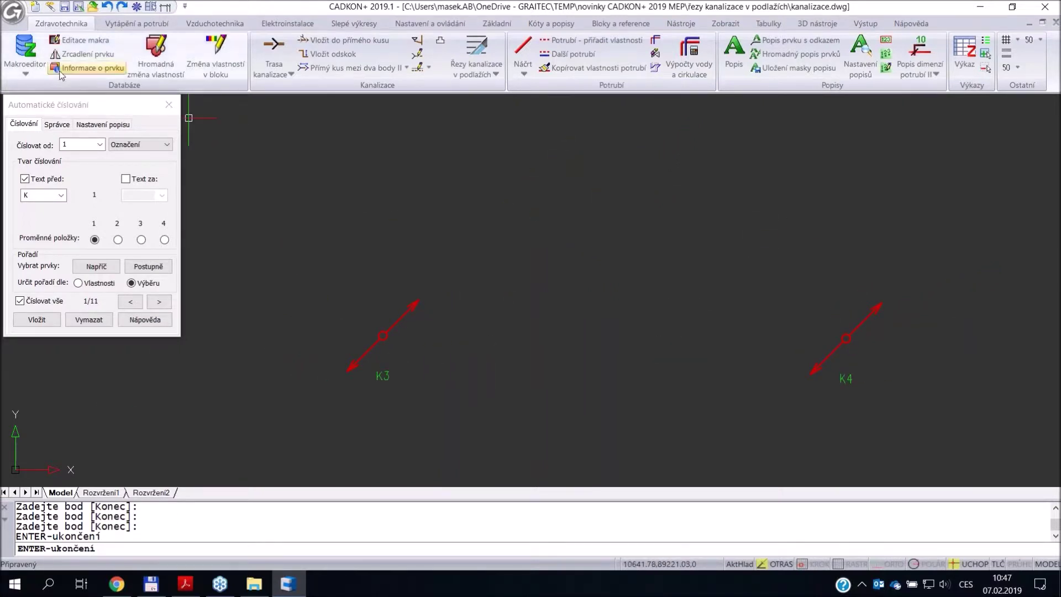
key(Return)
- Display the element information of riser K3 and examine its Označení (OZ) property
scroll(274, 239, down, 6)
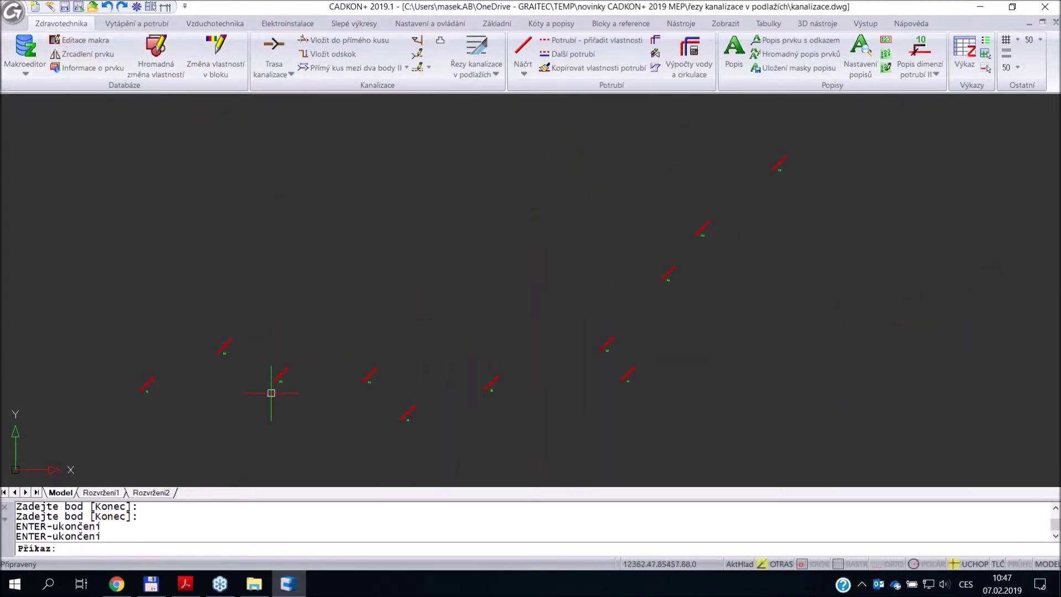
scroll(274, 380, up, 8)
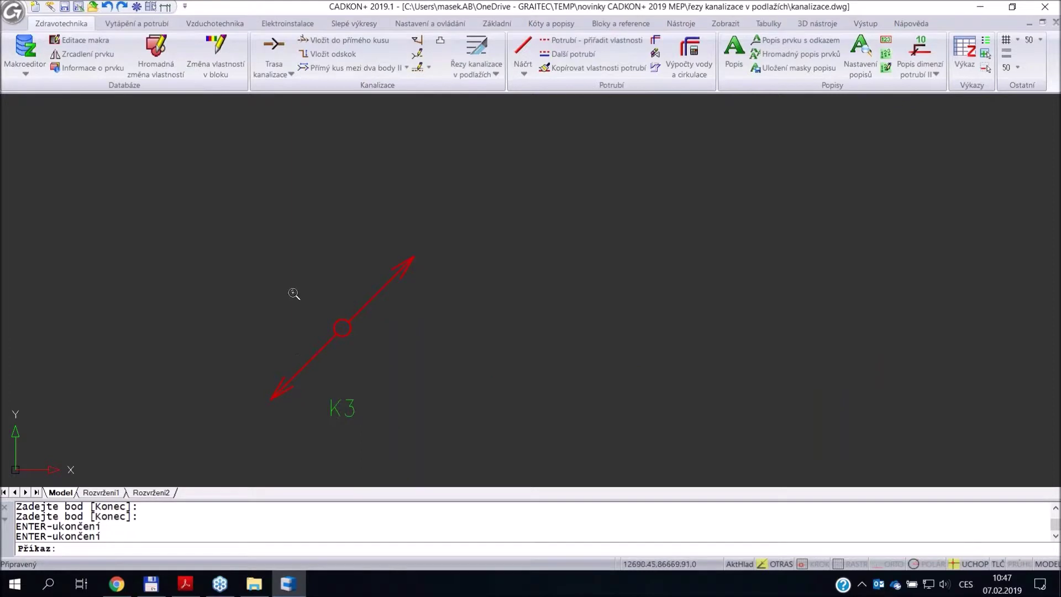
click(156, 49)
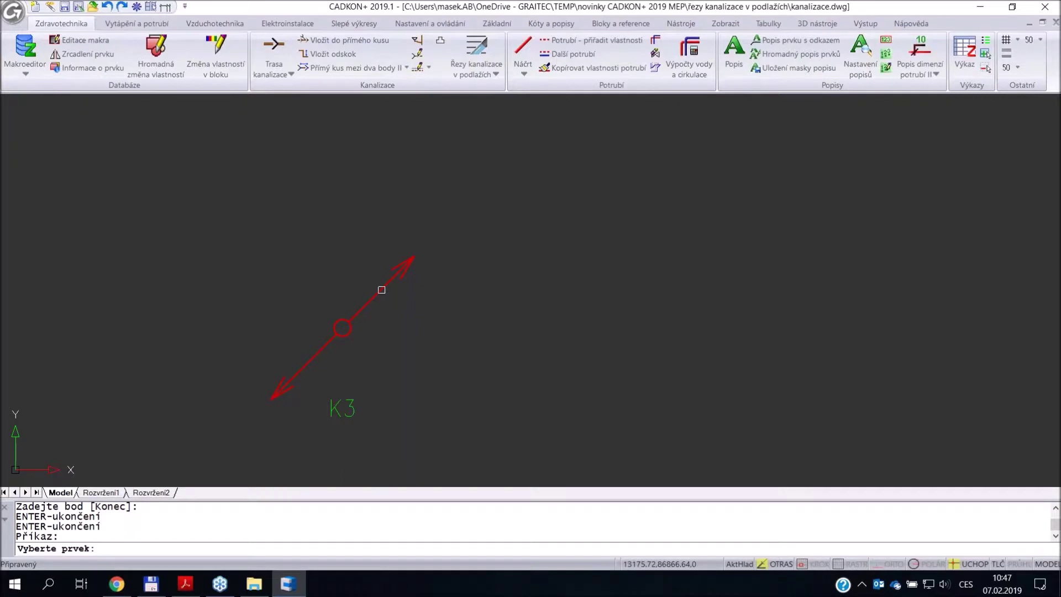
click(381, 289)
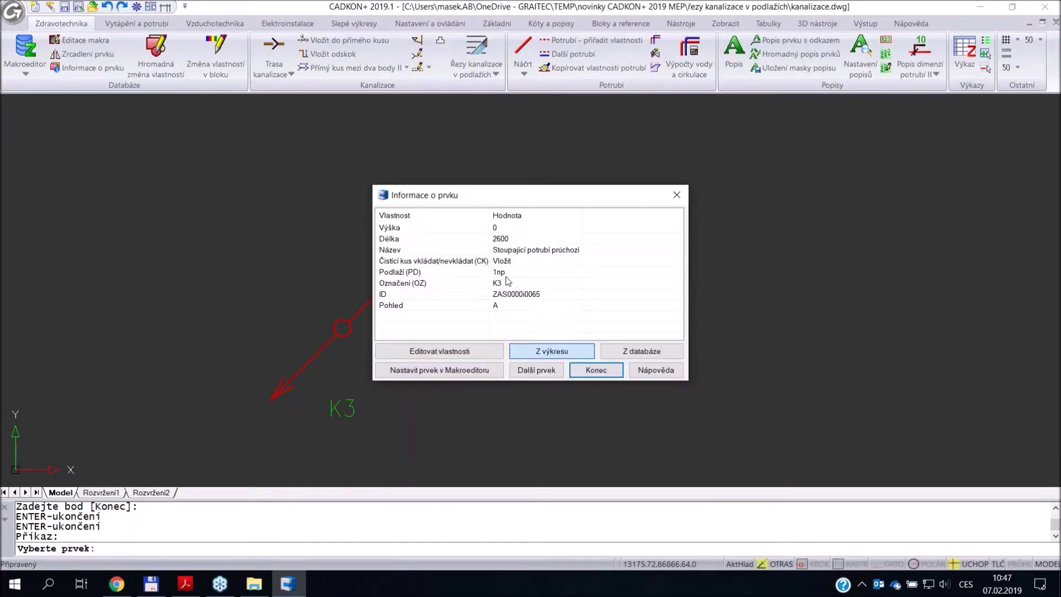
click(499, 285)
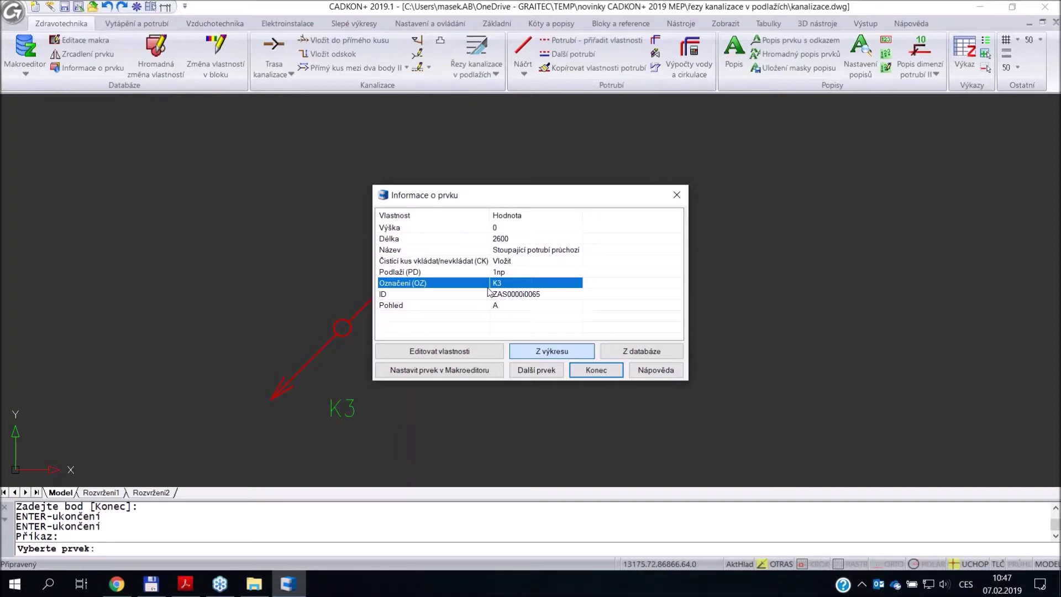
- Close the element information, switch to the Novinky CADKON+ 2019 PDF and read on to the Potrubí a elektro kabeláže section
click(596, 369)
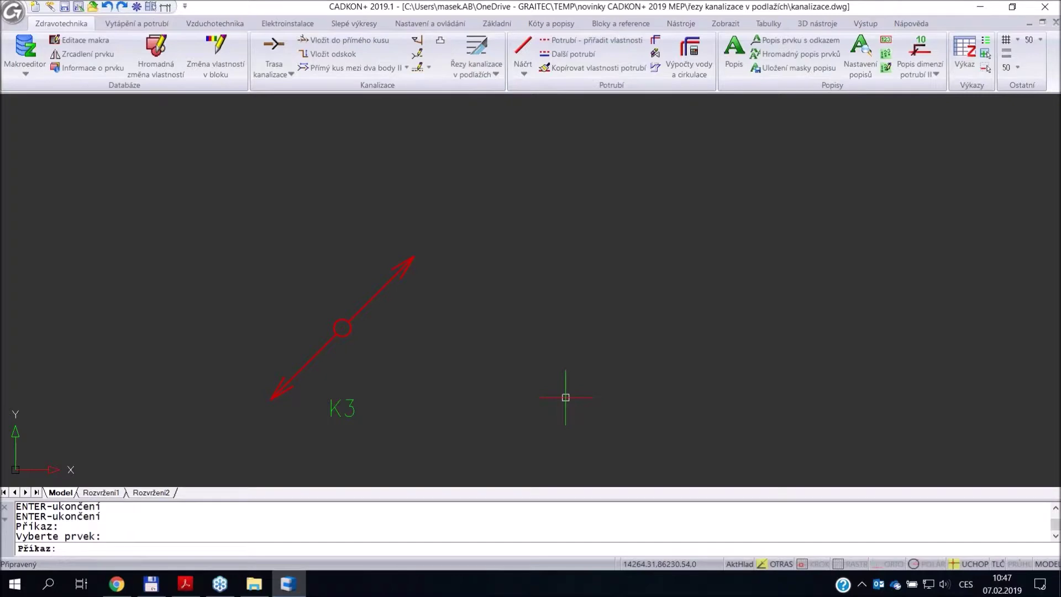
key(alt+Tab)
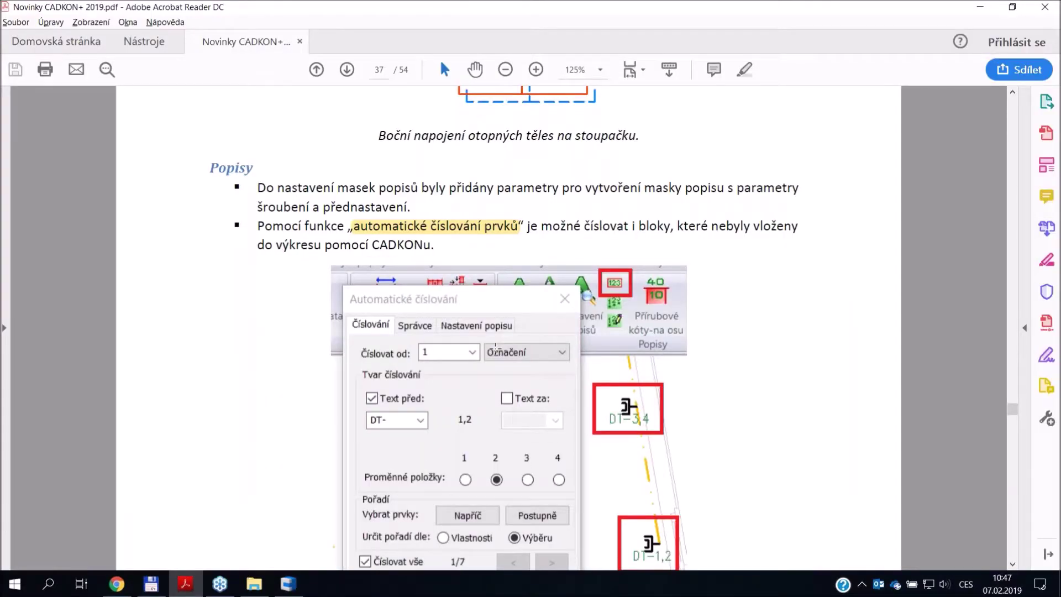
scroll(508, 326, down, 10)
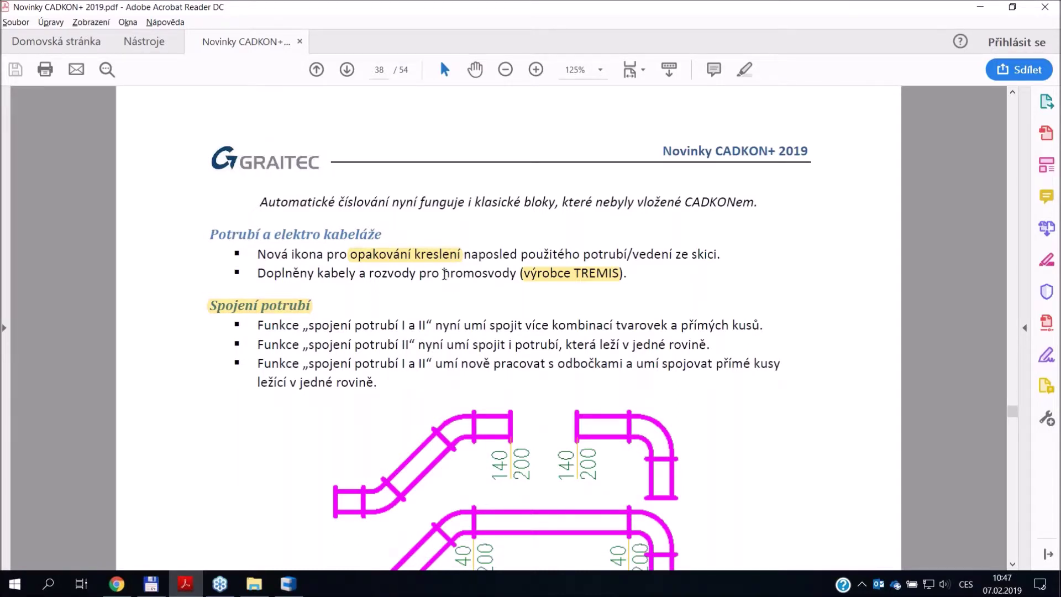
- Switch to CADKON+ and examine the pipe sketch commands Náčrt and Náčrt - naposled použité without drawing anything
click(288, 585)
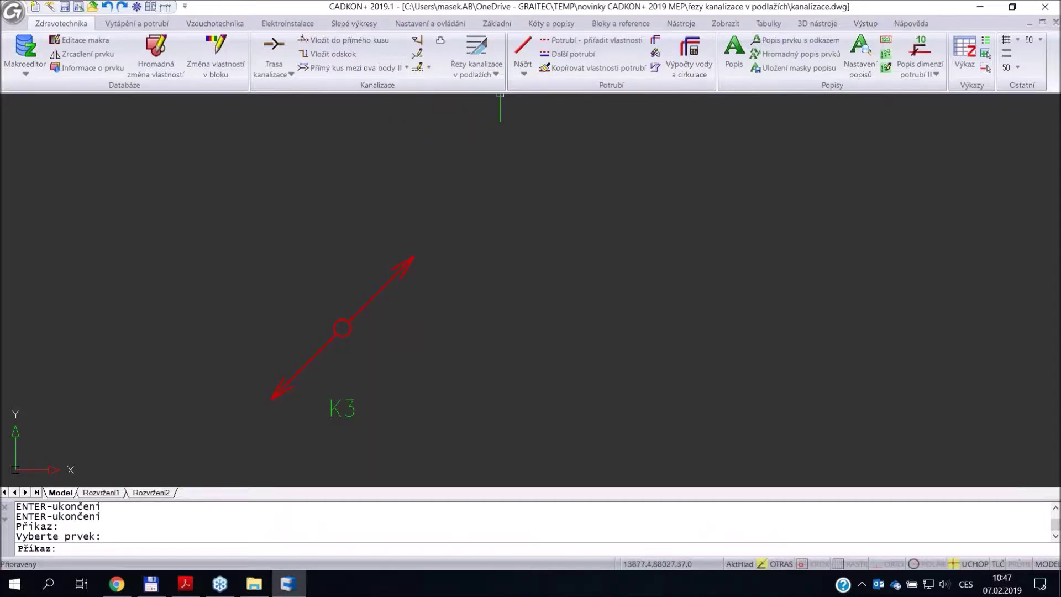
click(524, 76)
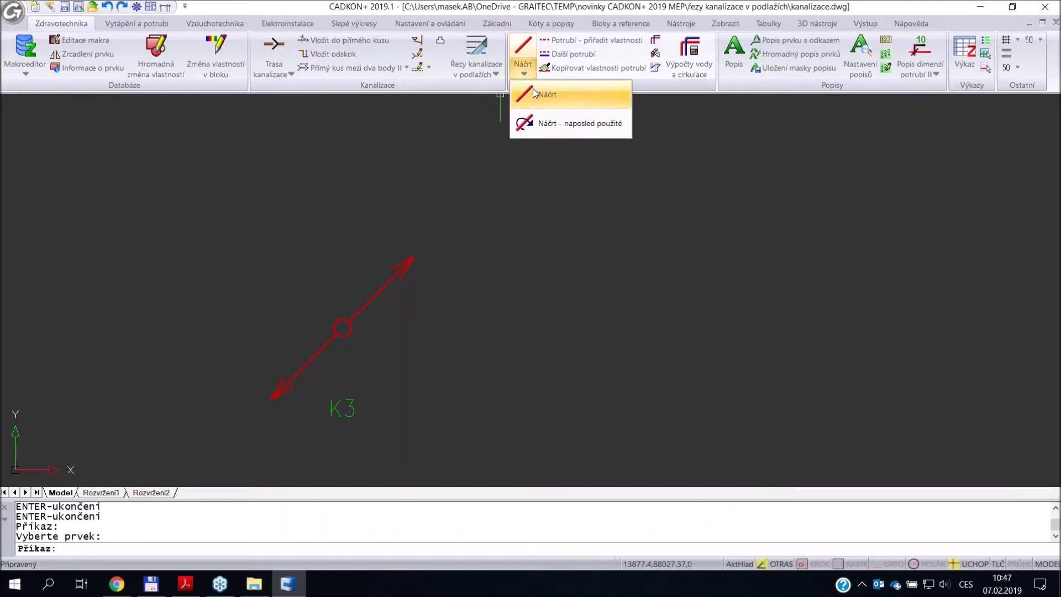
click(549, 95)
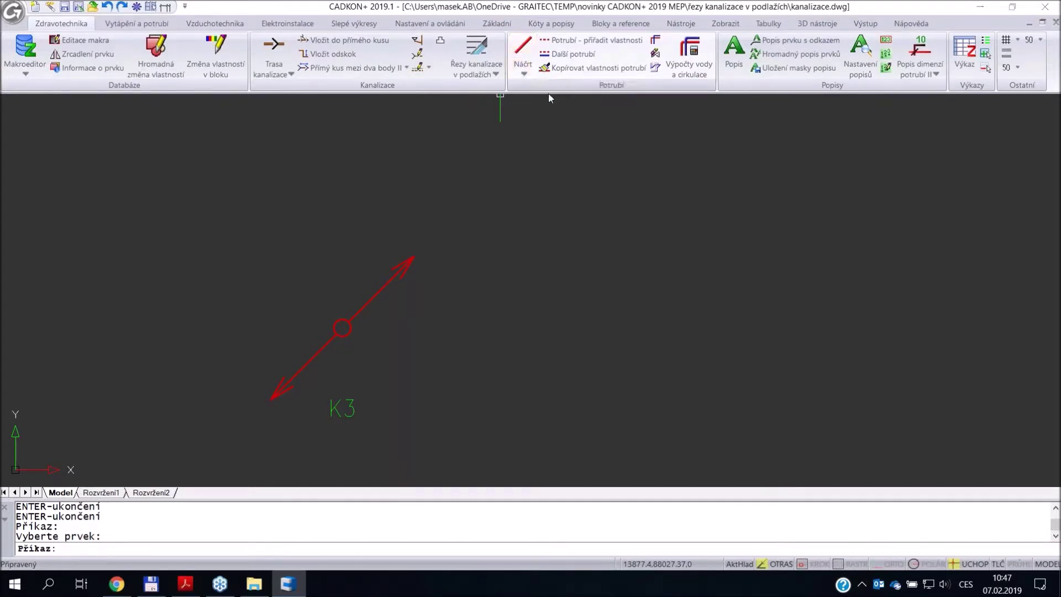
click(496, 145)
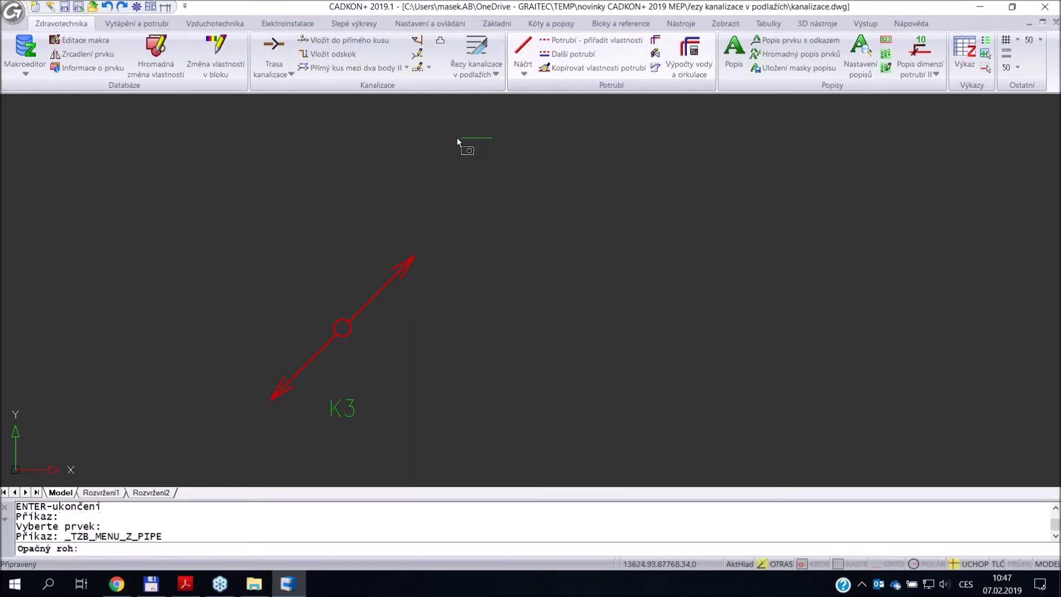
click(463, 142)
click(524, 74)
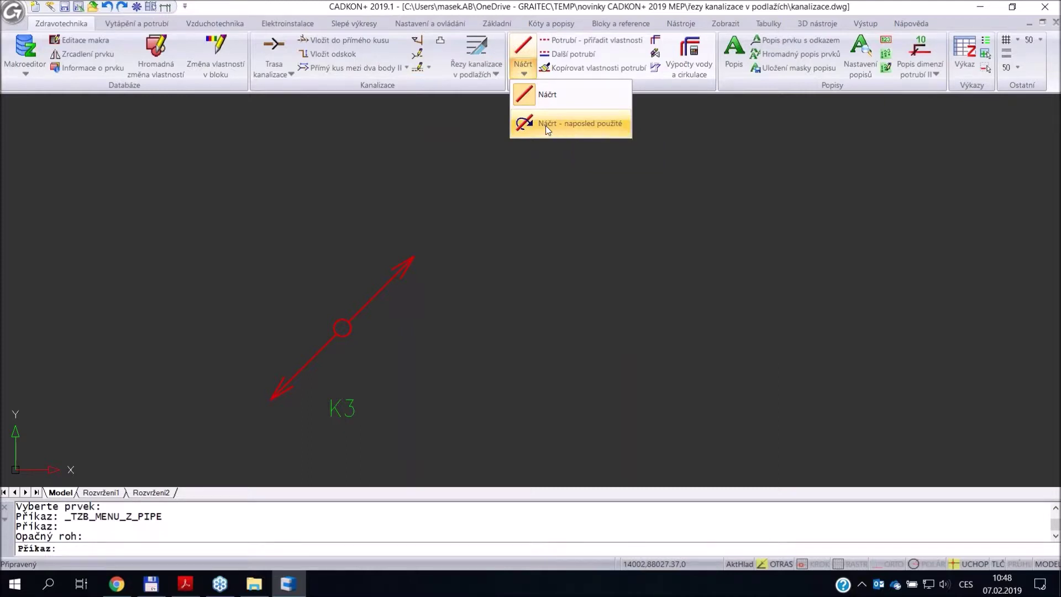
key(Escape)
key(Escape)
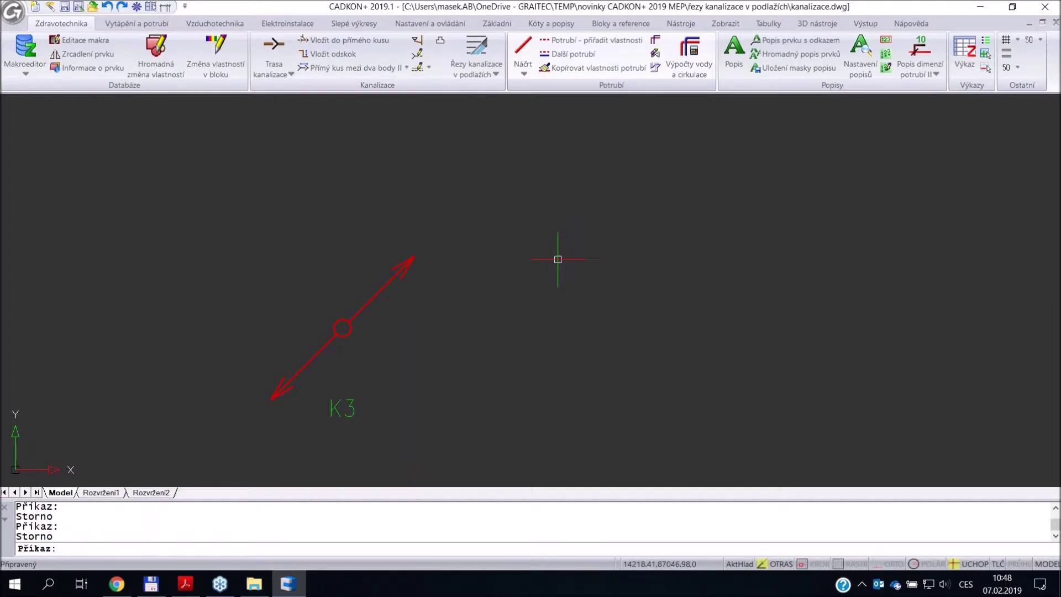
- Switch to the novelties PDF and read the Spojení potrubí section with its duct connection example
key(alt+Tab)
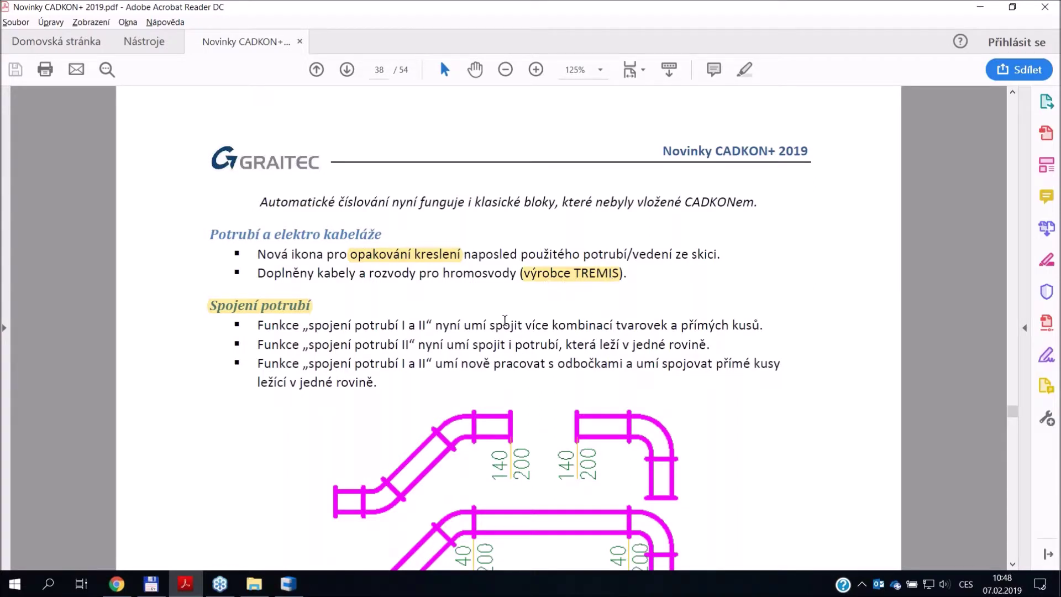
scroll(525, 320, down, 2)
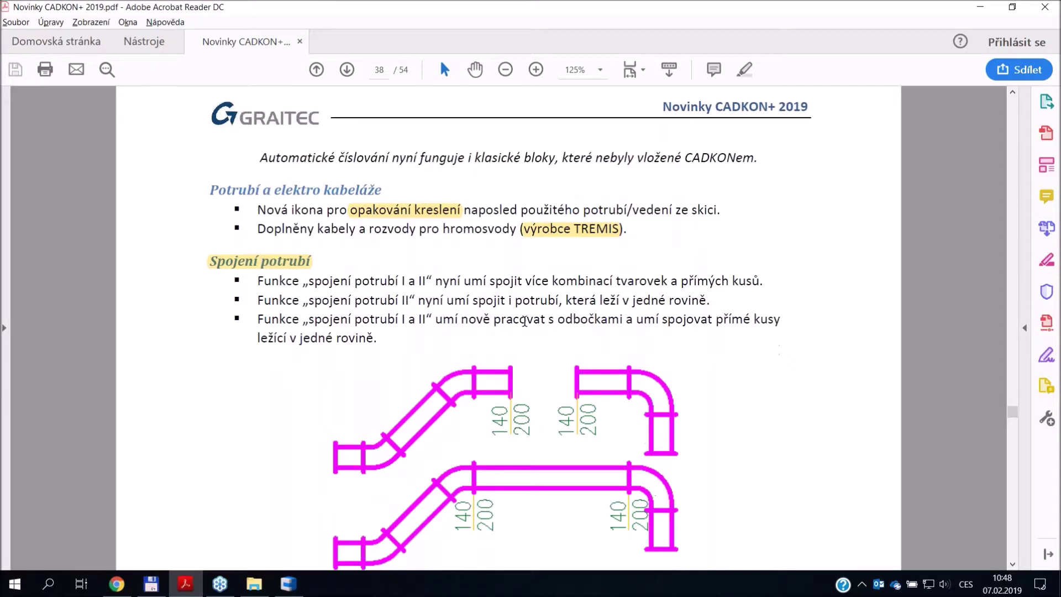
scroll(524, 320, down, 1)
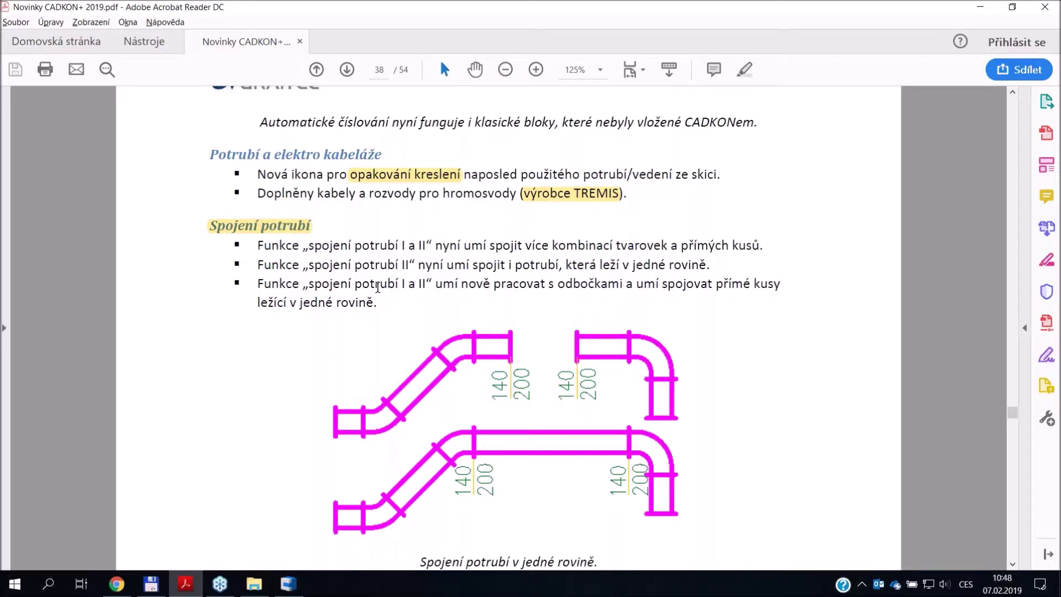
- Switch to CADKON+ and create a new drawing from the CADKON.dwt template
key(alt+Tab)
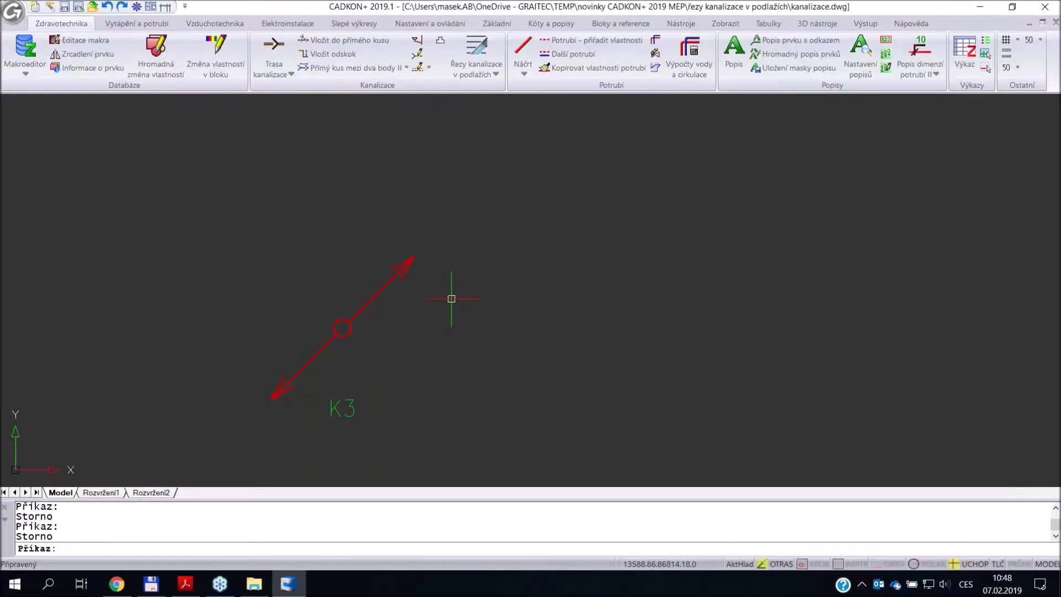
key(ctrl+n)
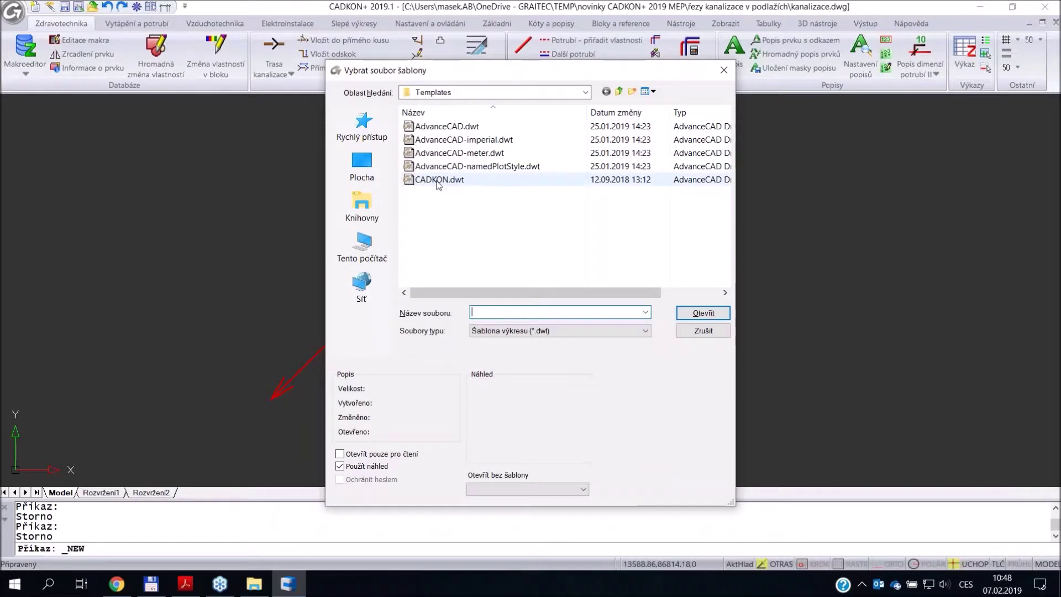
double_click(439, 180)
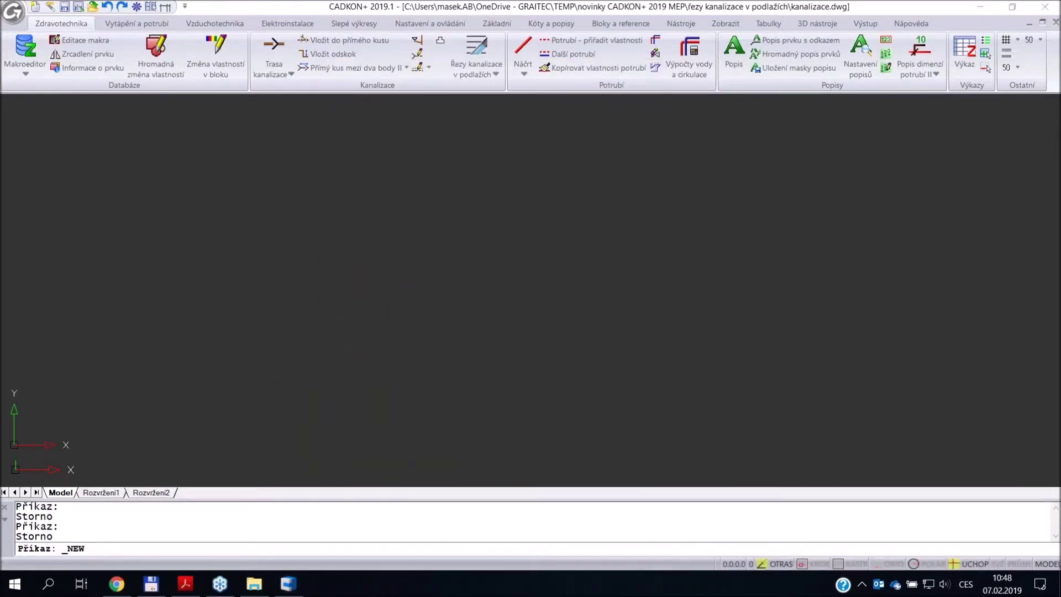
- Open the Vzduchotechnika macro library and browse through VZT potrubí a tvarovky to the Čtyřhranné potrubí group
click(224, 25)
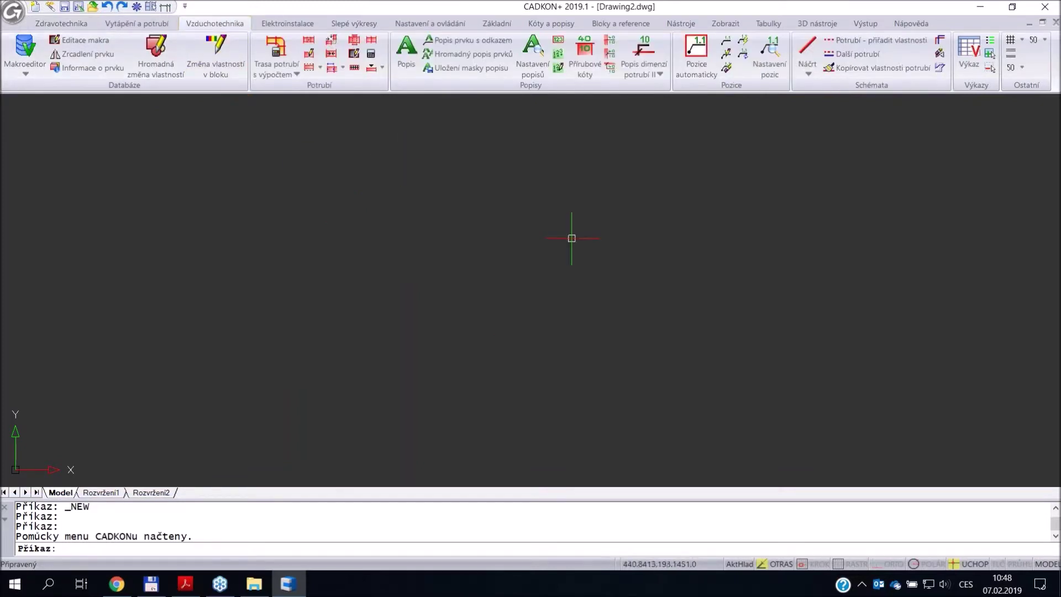
click(28, 51)
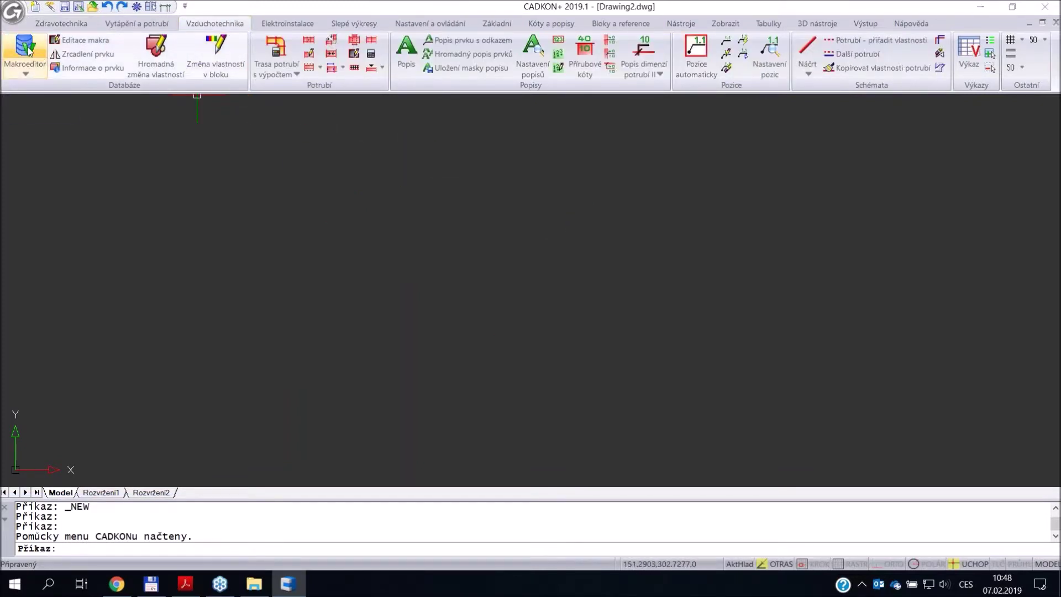
click(482, 339)
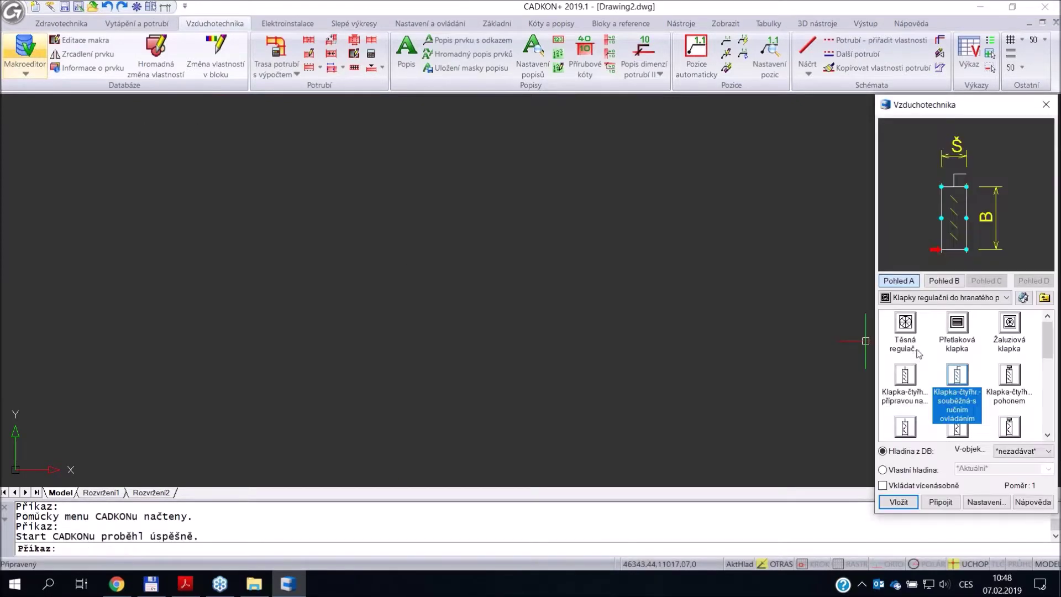
click(1023, 302)
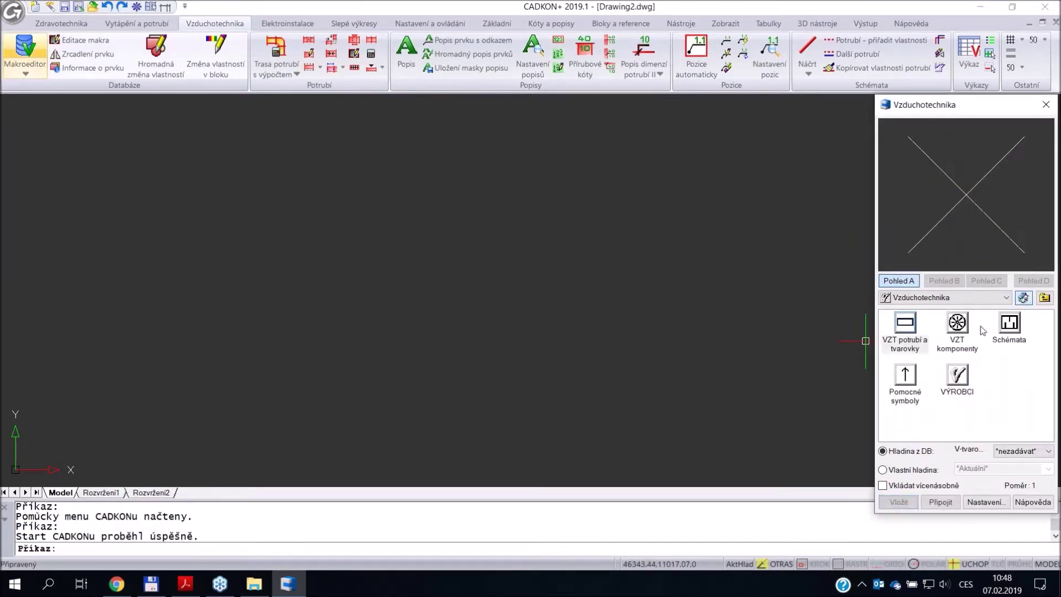
click(909, 332)
double_click(909, 332)
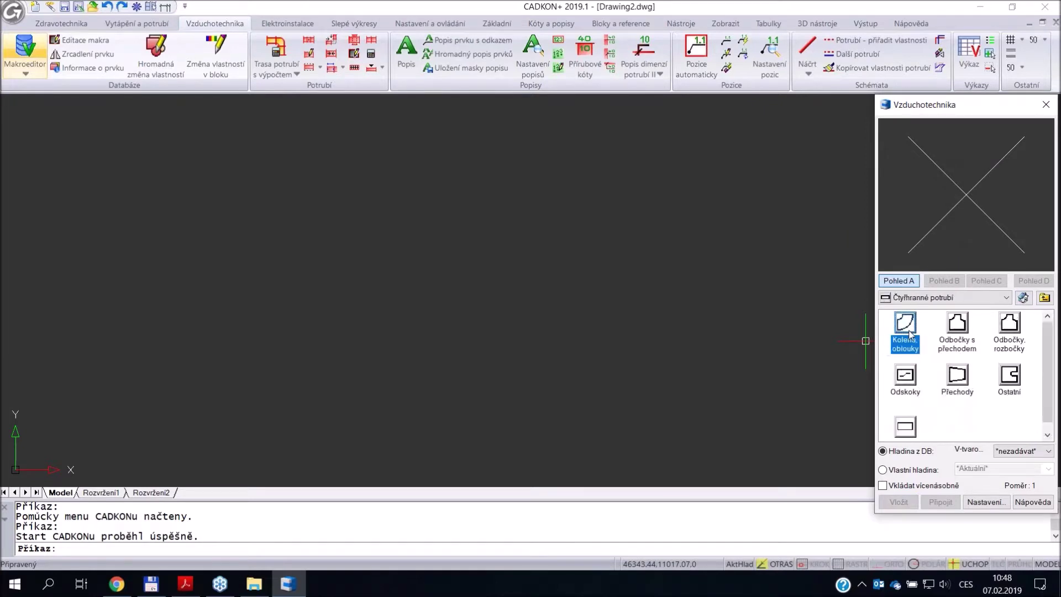
- Insert a straight rectangular duct with A 600, B 400 and L 369.37, oriented horizontally using polar tracking
click(911, 430)
double_click(912, 431)
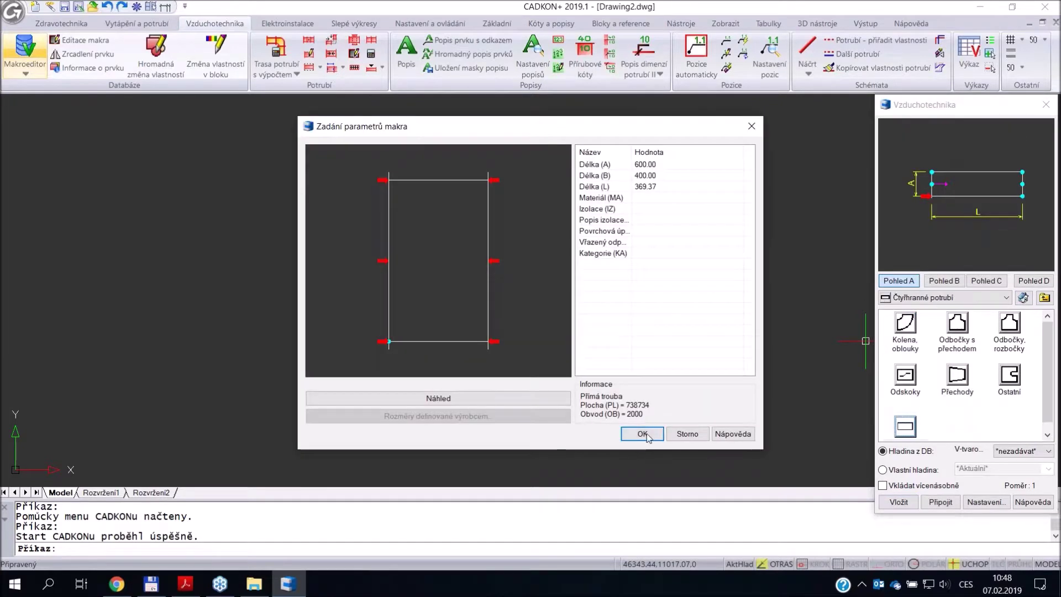
click(641, 433)
click(334, 290)
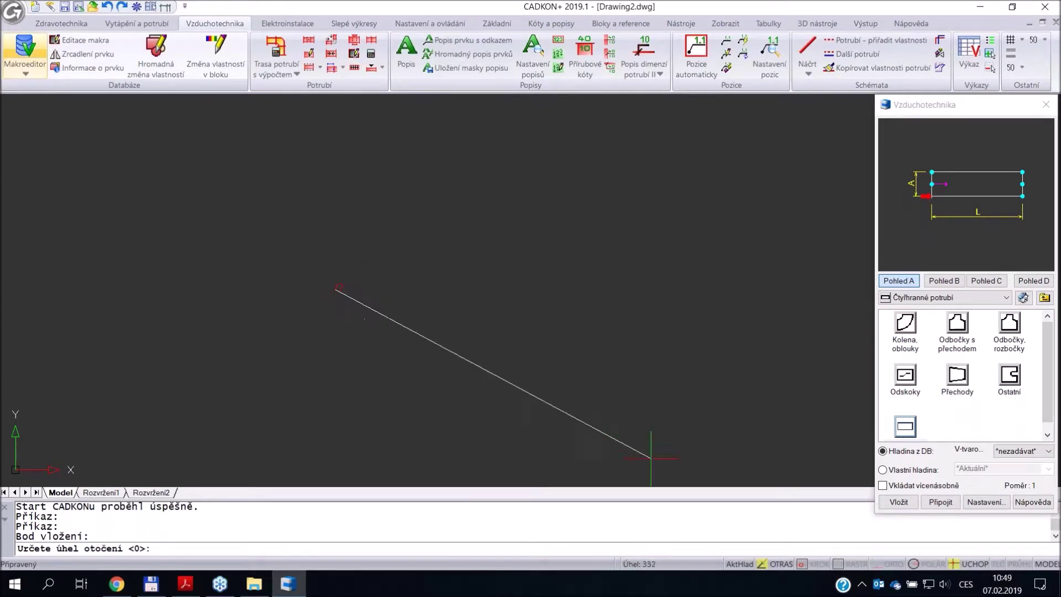
click(928, 564)
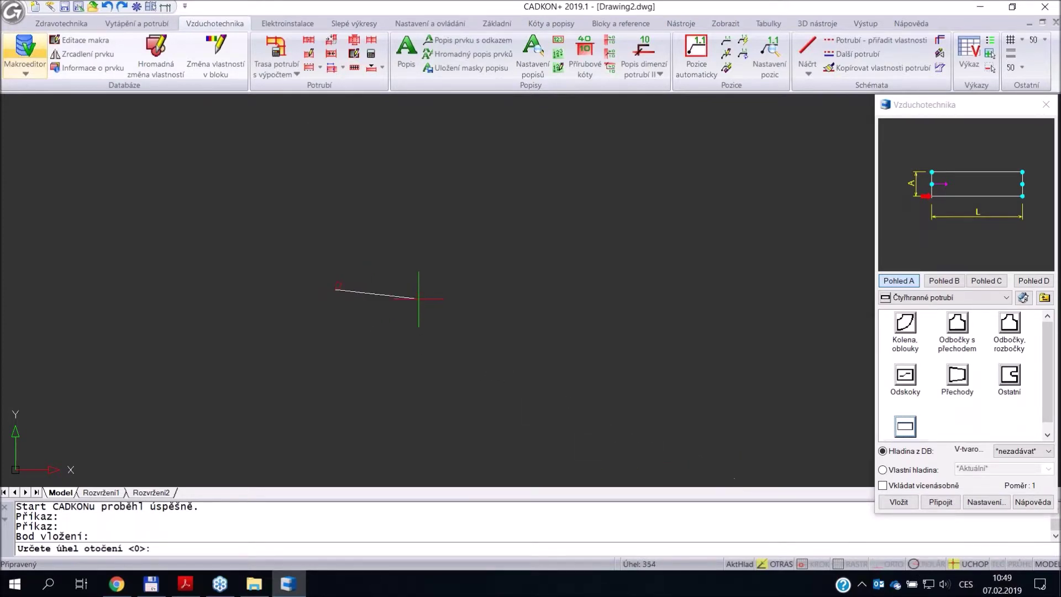
click(423, 292)
- Copy the duct twice, one copy horizontally to its right and the other farther right and lower
scroll(338, 289, up, 5)
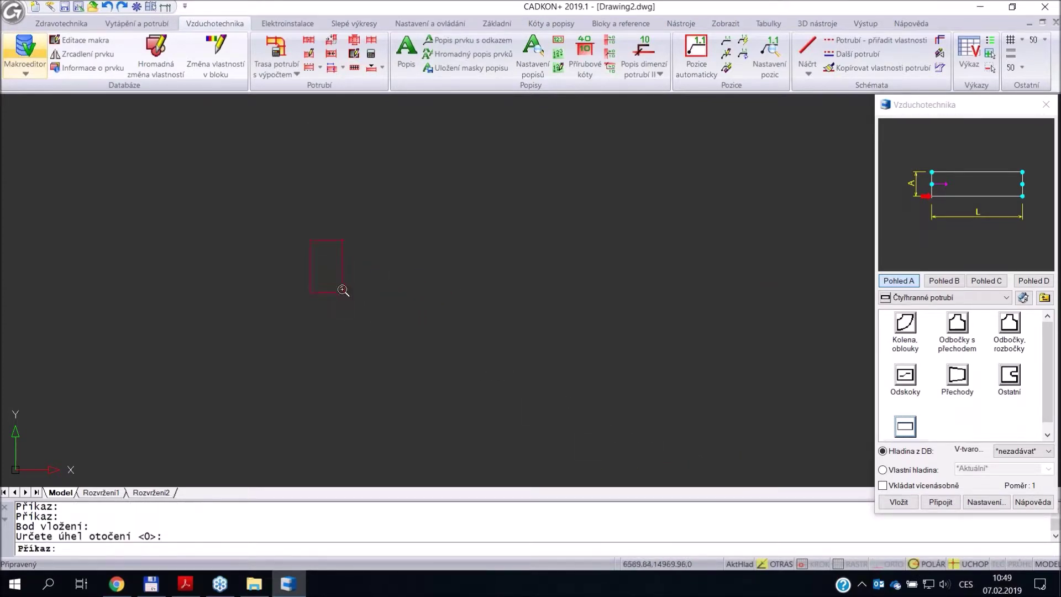
text(ko)
key(Return)
click(377, 325)
click(324, 246)
key(Return)
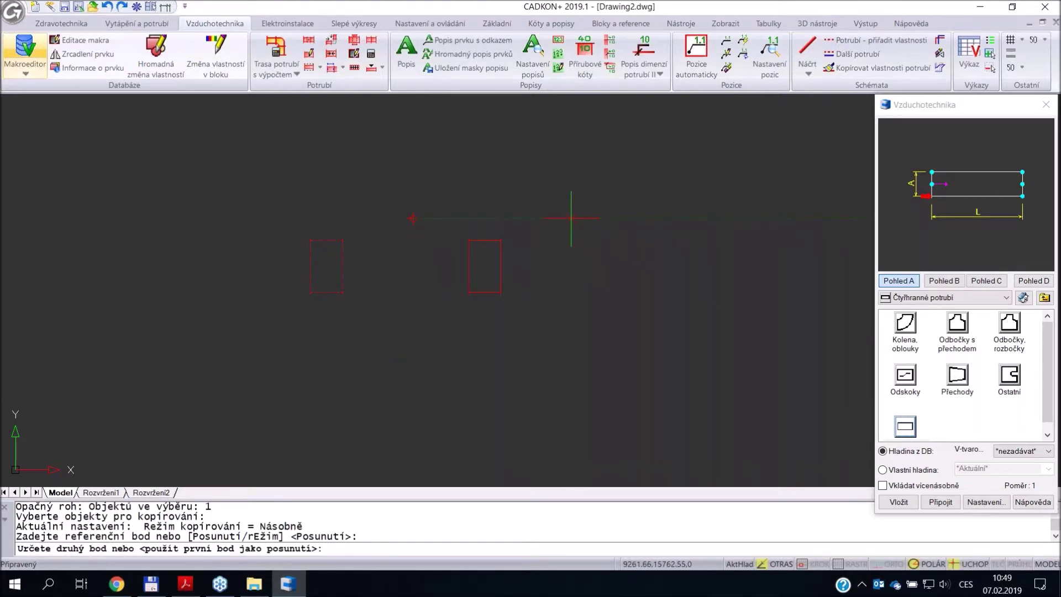
click(571, 220)
click(757, 352)
key(Return)
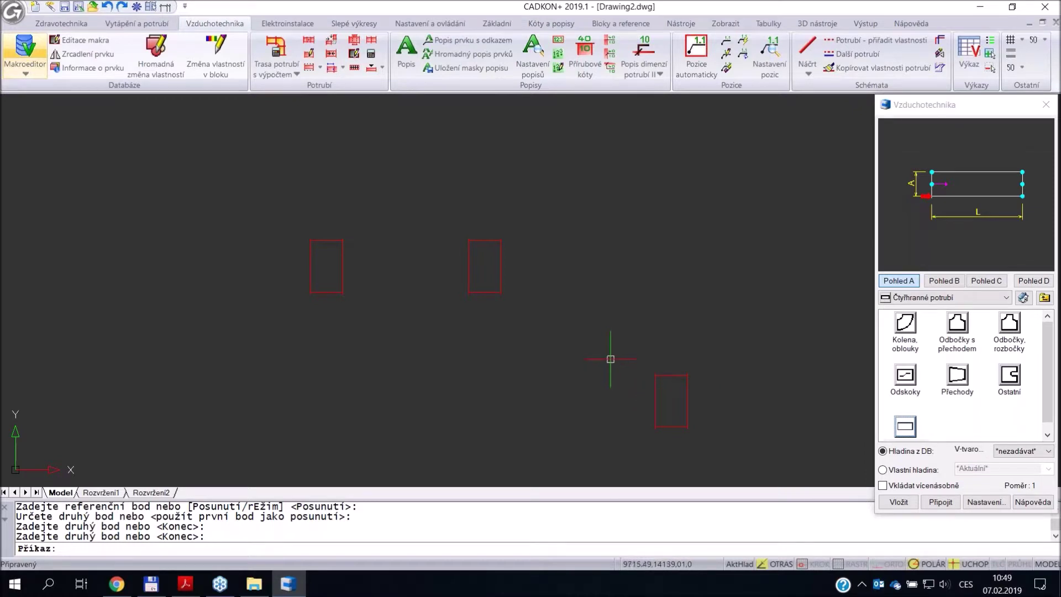
- Connect the facing flanges of the two aligned ducts with the pipe connection function
click(331, 56)
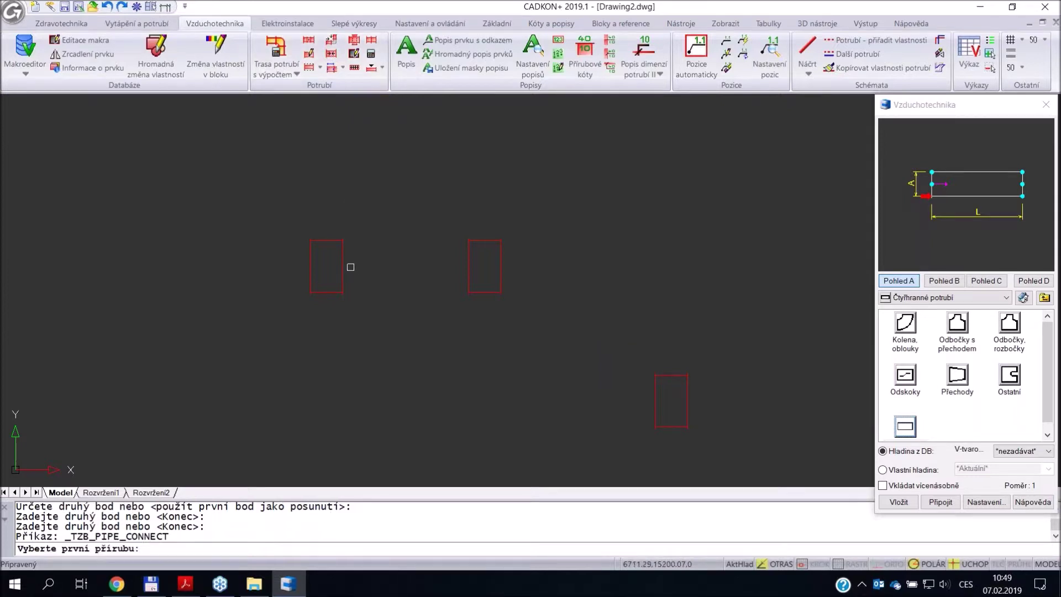
click(340, 264)
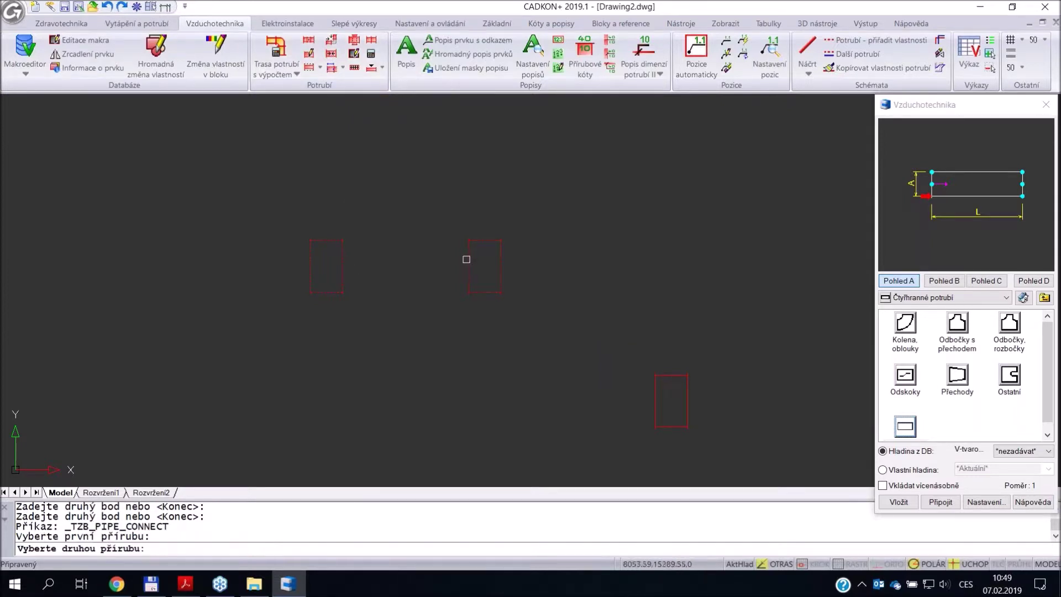
click(467, 260)
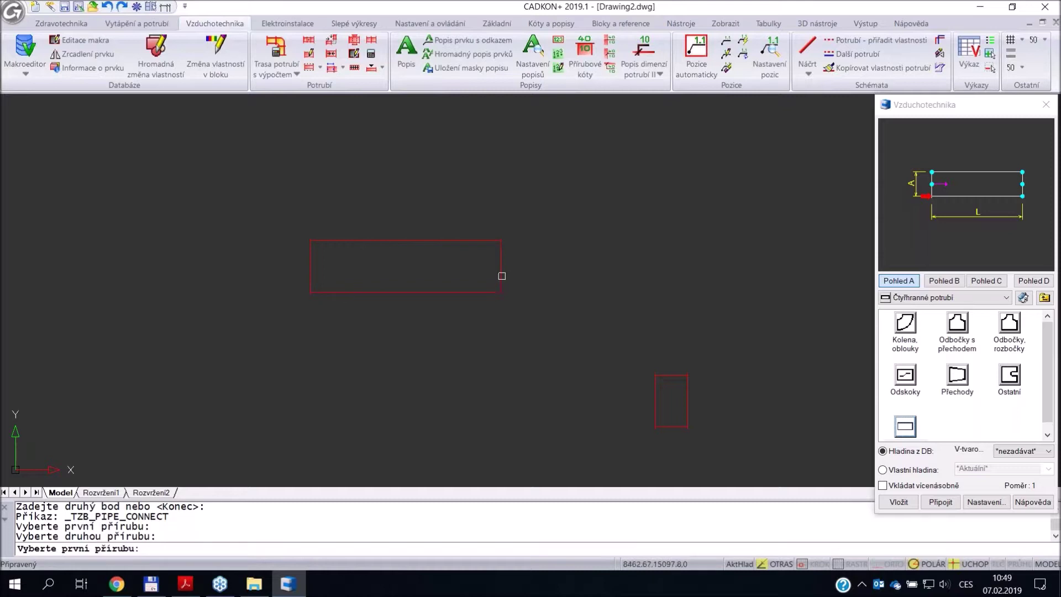
- Connect the joined duct's right flange to the lower duct's left flange using 45° bends with radius 150
click(500, 271)
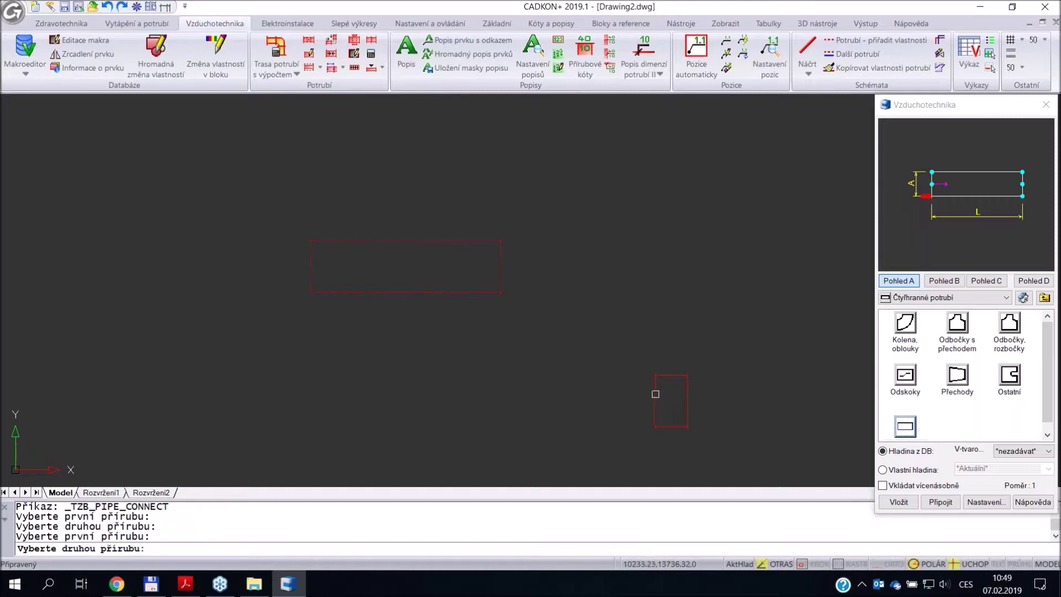
click(656, 394)
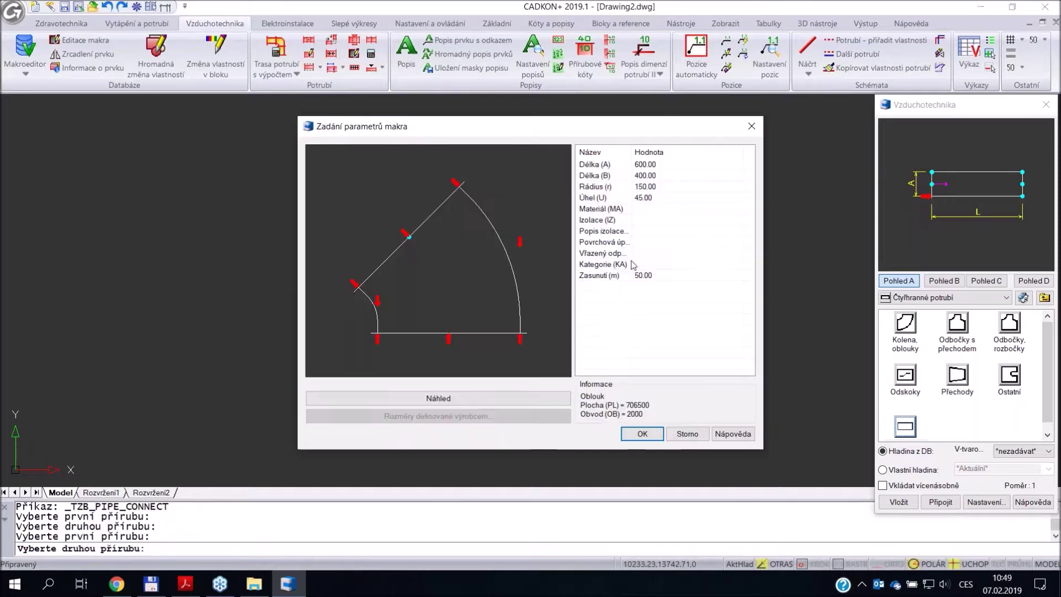
click(644, 433)
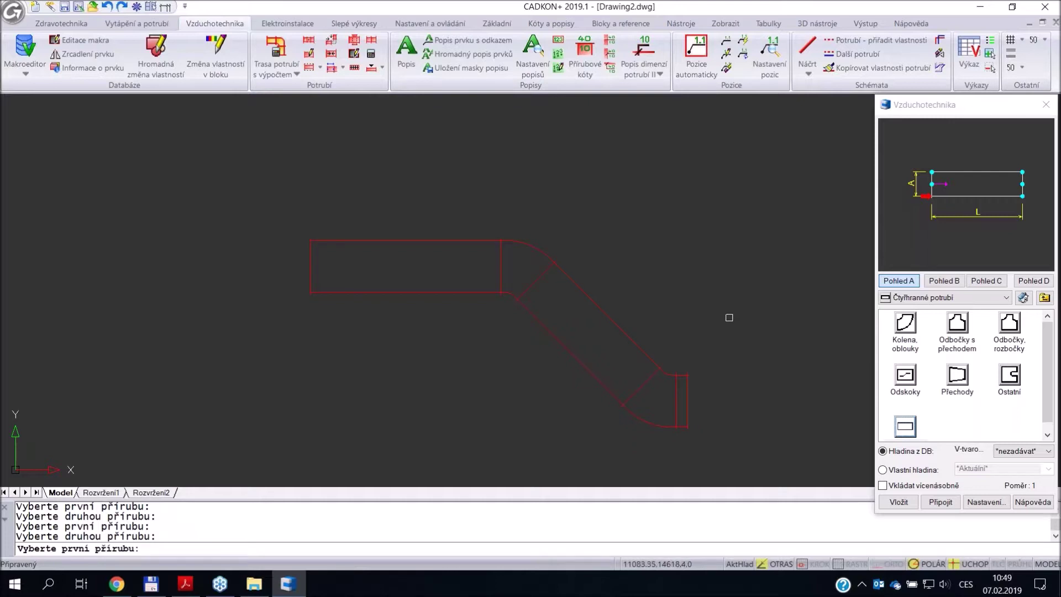
key(Return)
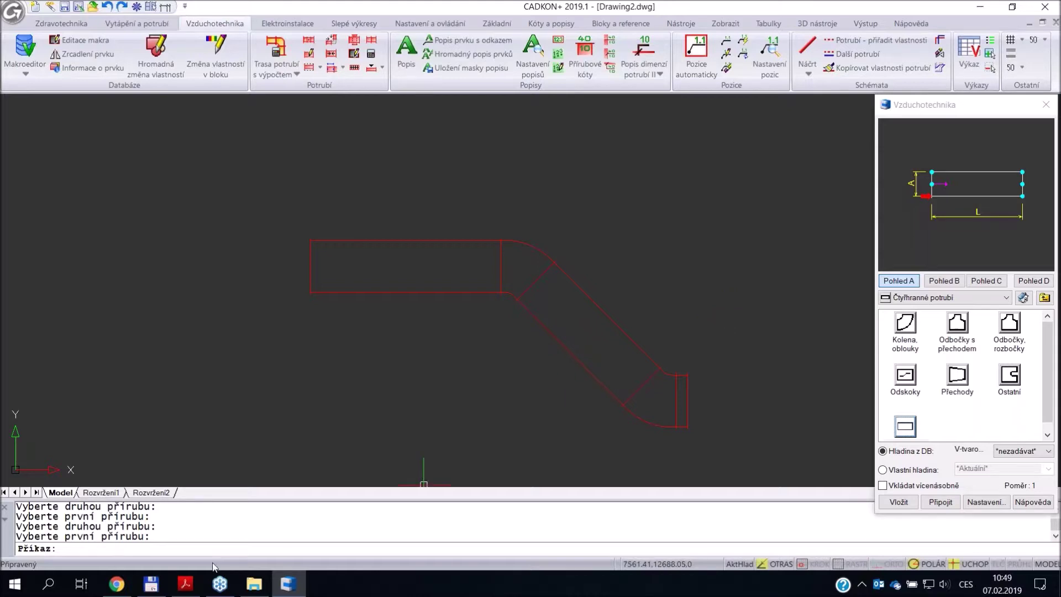
- Switch to the novelties PDF and read the Hromadná změna vlastností prvků ve výkrese section
click(185, 584)
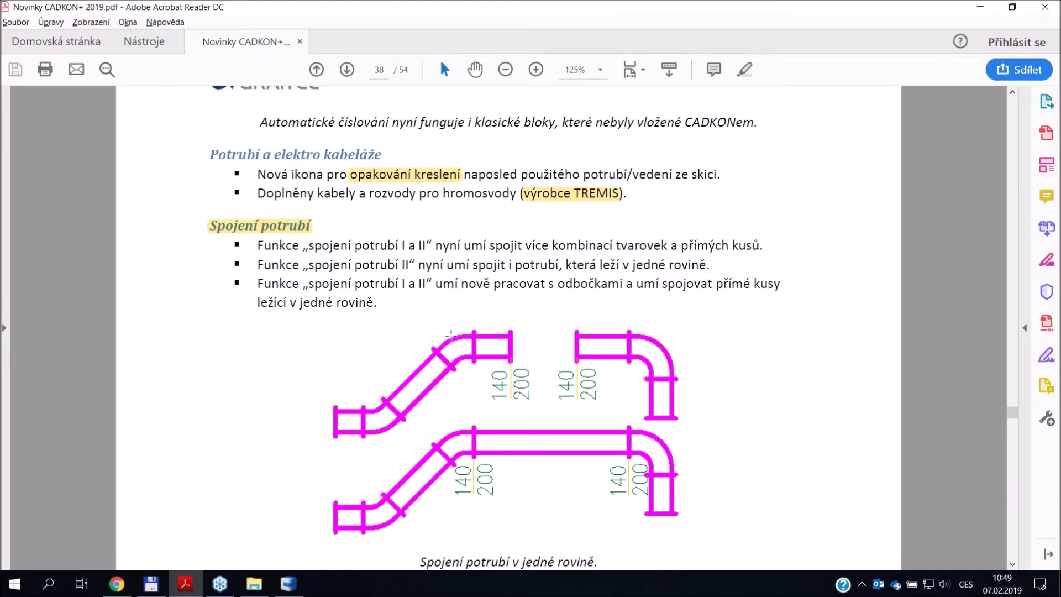
scroll(451, 336, down, 5)
scroll(450, 336, down, 9)
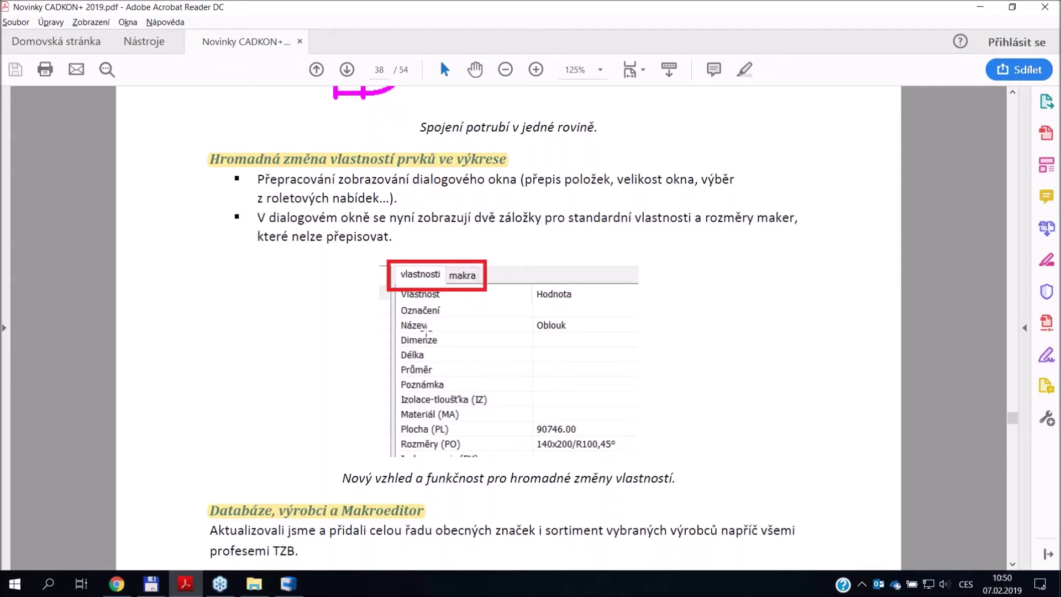
- Read the Obecné značky, Výrobci and Další změny sections of the novelties PDF, highlighting the HL systém manufacturer name
scroll(430, 322, down, 12)
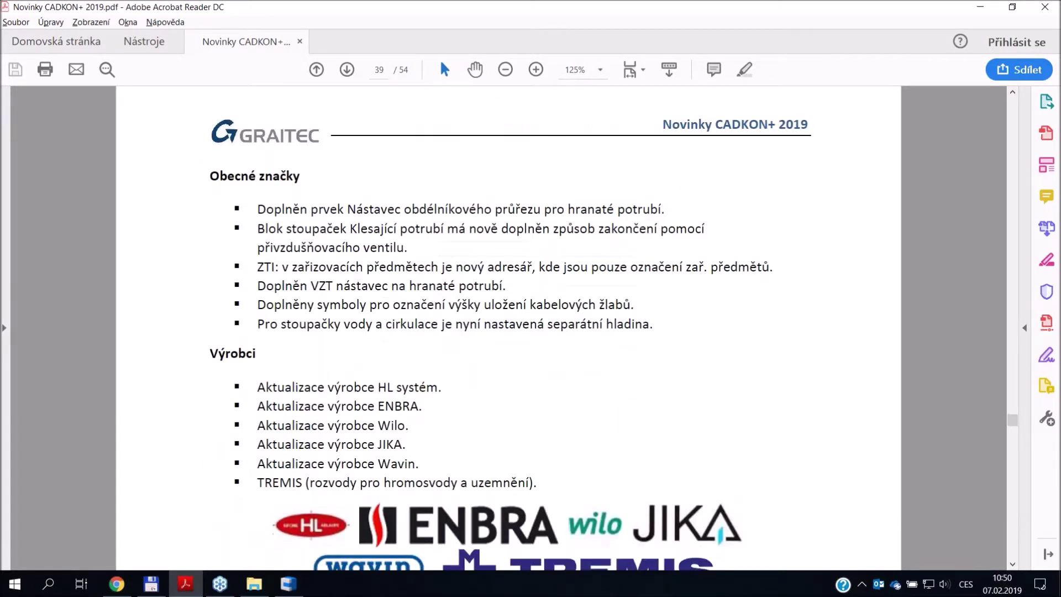
scroll(404, 340, up, 12)
scroll(392, 398, down, 12)
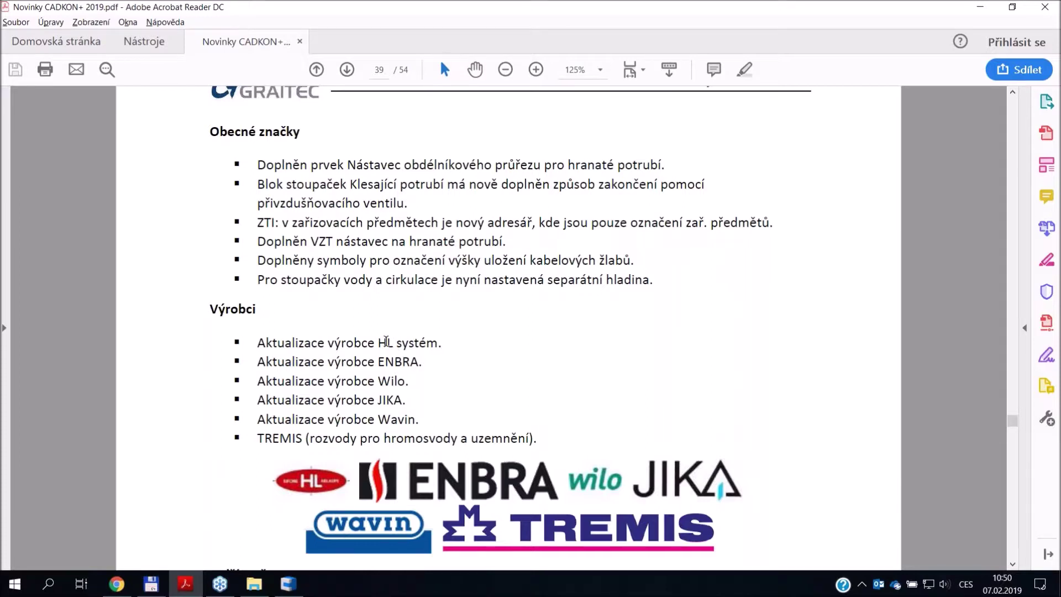
drag(378, 343, 419, 344)
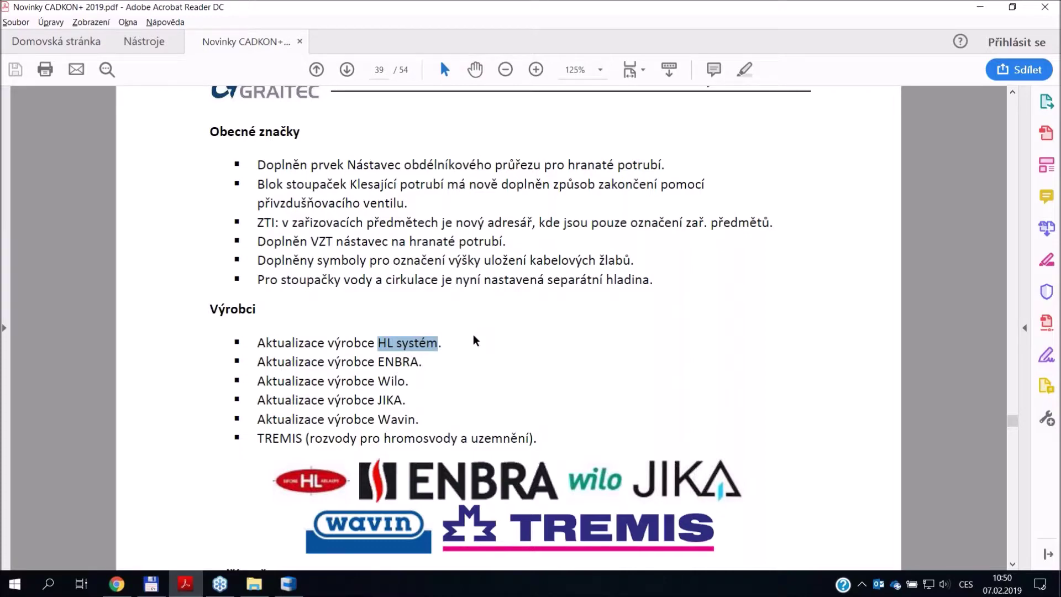
scroll(476, 340, down, 5)
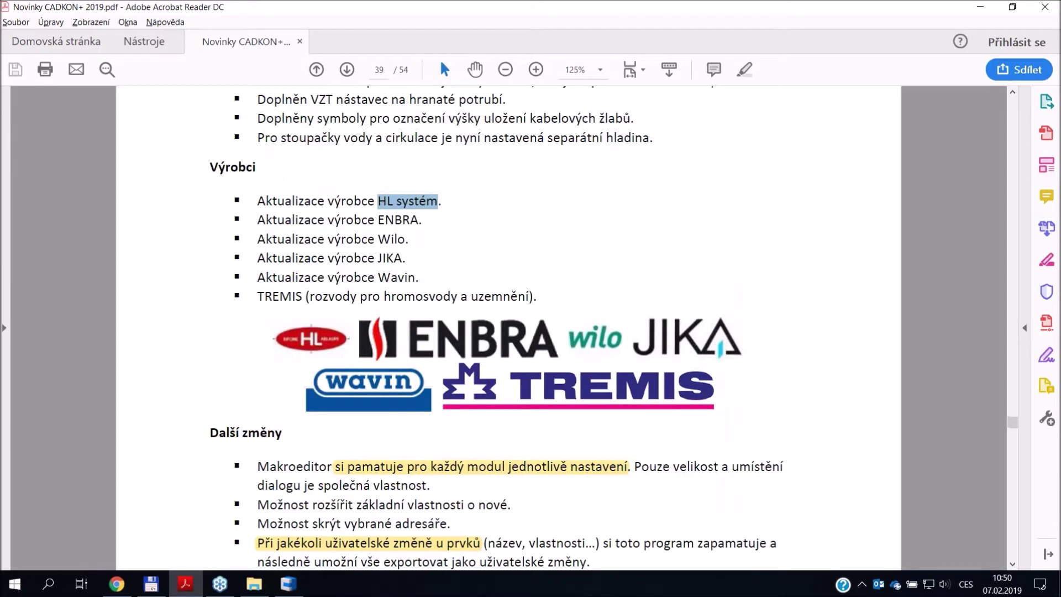
scroll(478, 362, down, 1)
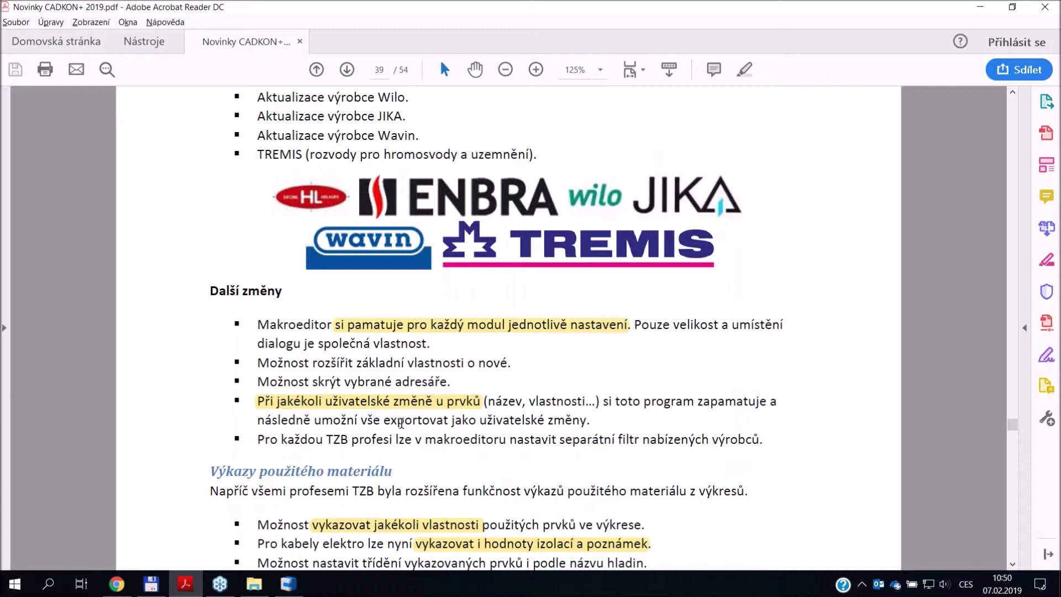
scroll(402, 422, down, 1)
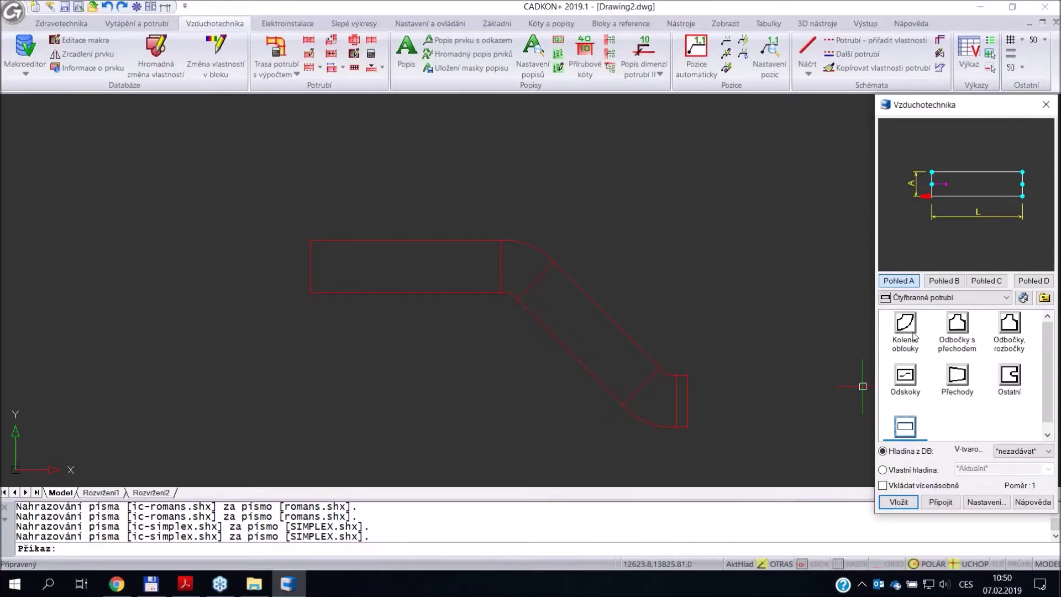
- Switch to CADKON+, open the database manager for the ventilation module and display the Anemostat kruhový element under Koncové prvky
click(909, 331)
right_click(907, 330)
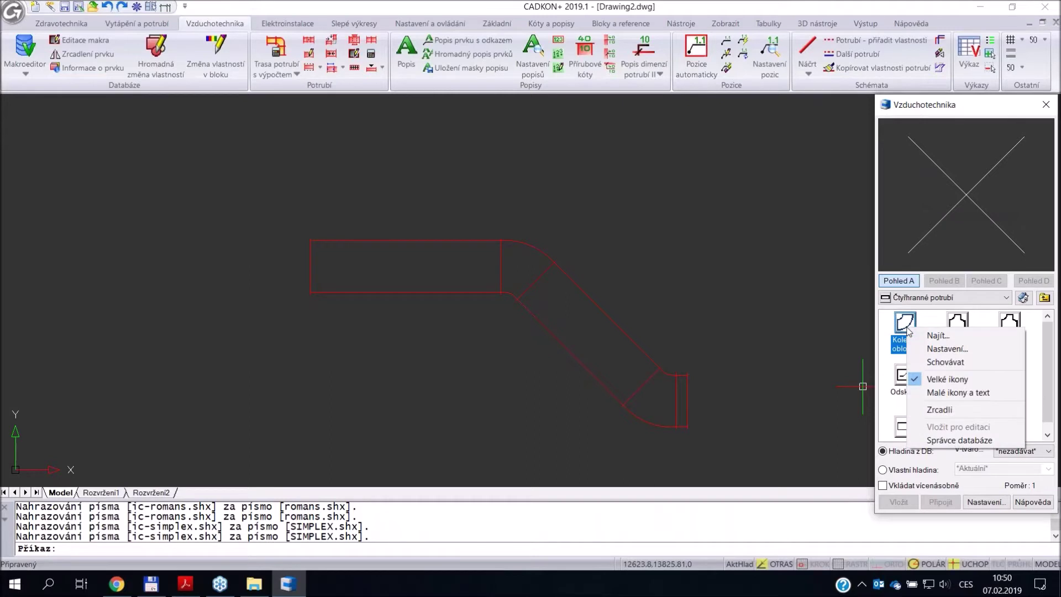
click(968, 440)
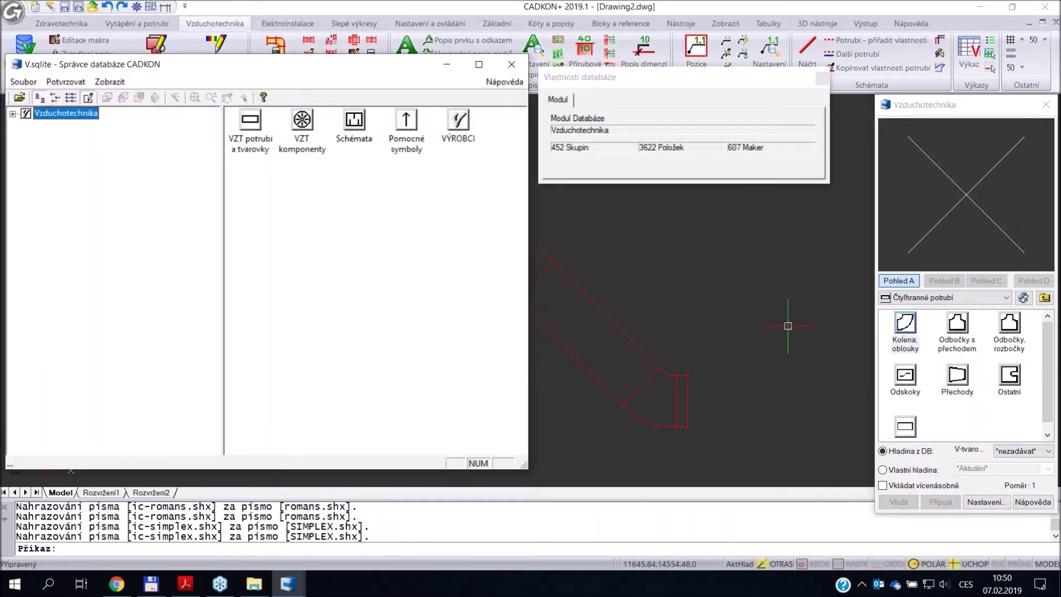
double_click(60, 115)
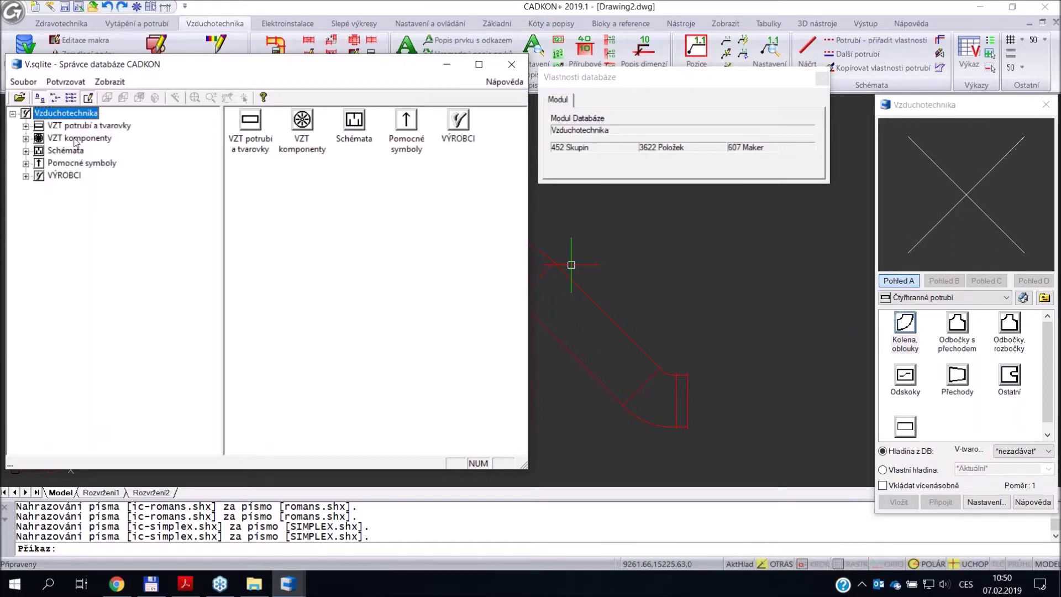
double_click(78, 140)
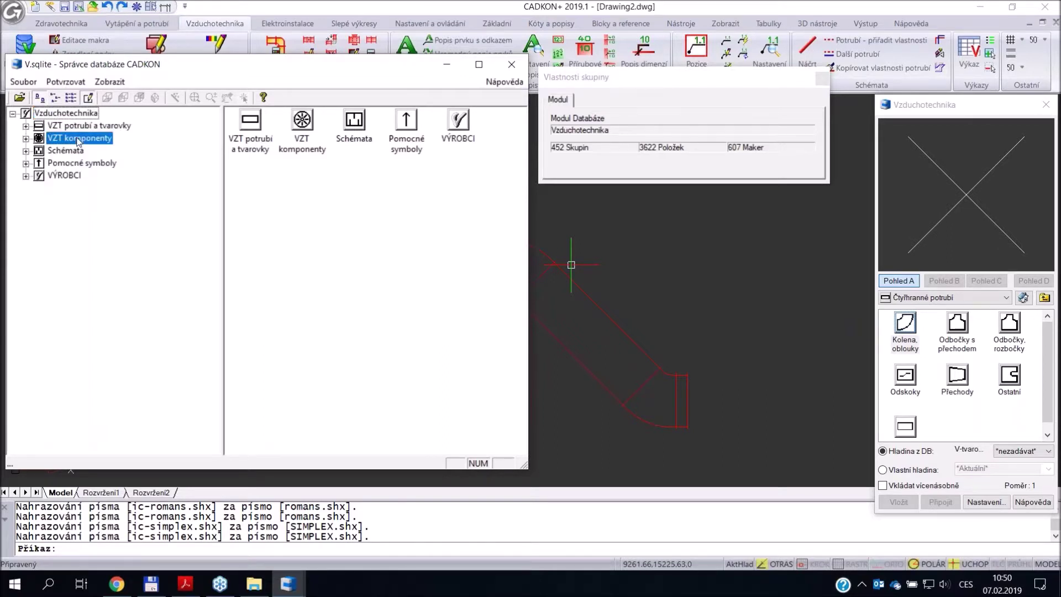
double_click(78, 164)
click(101, 176)
double_click(101, 177)
click(101, 175)
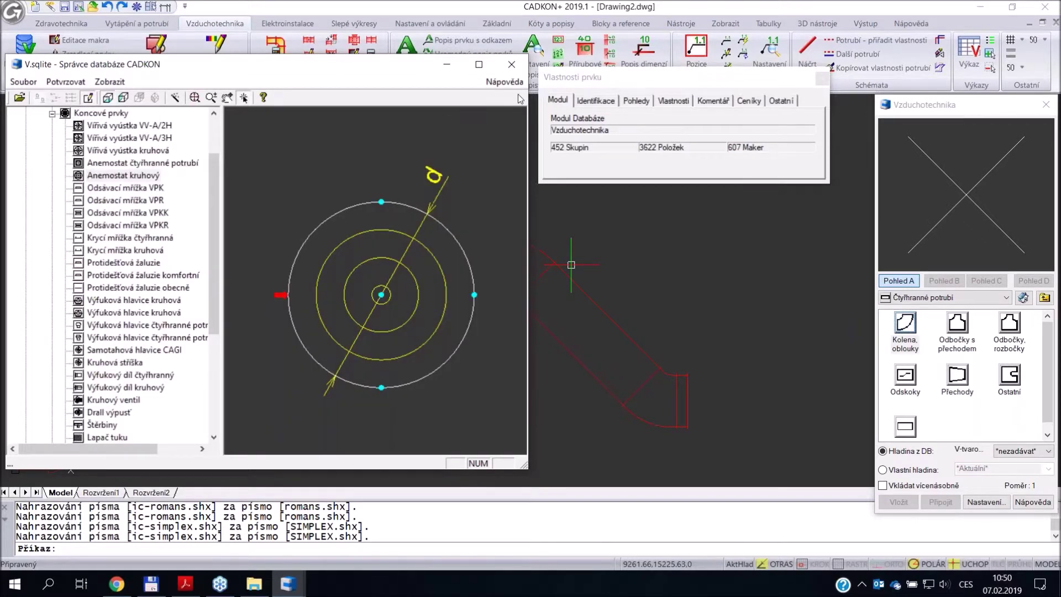
- Examine the Anemostat kruhový's Název and Označení properties and the database manager's import and export commands, and return to the drawing
click(672, 101)
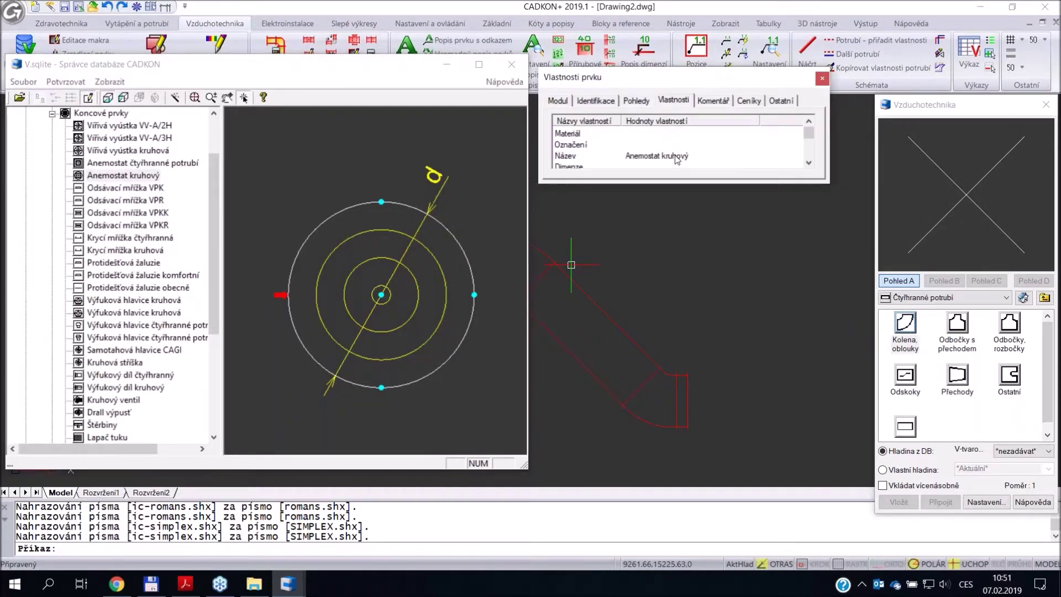
click(687, 156)
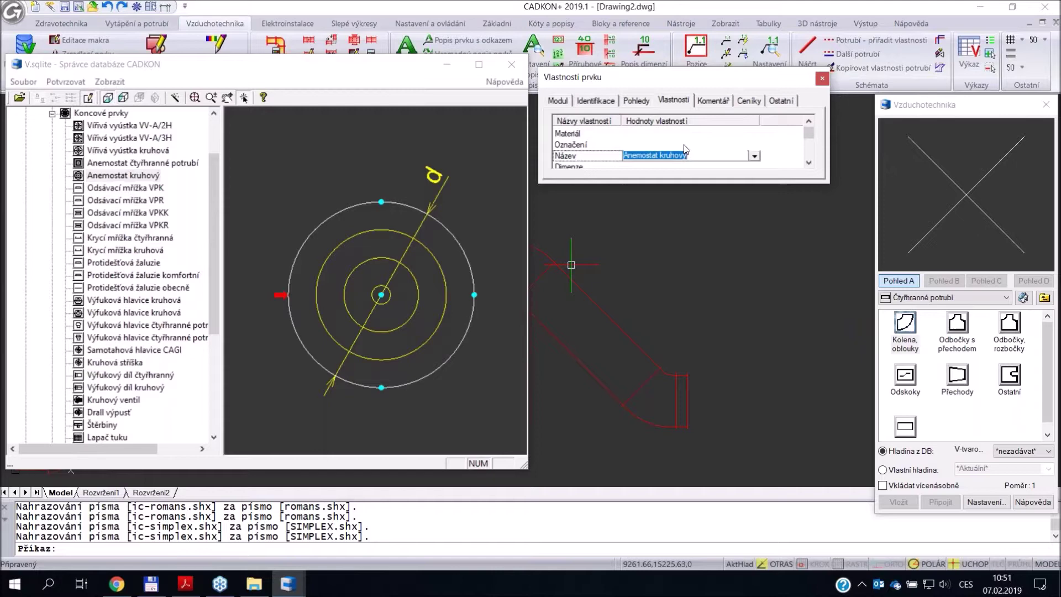
key(Up)
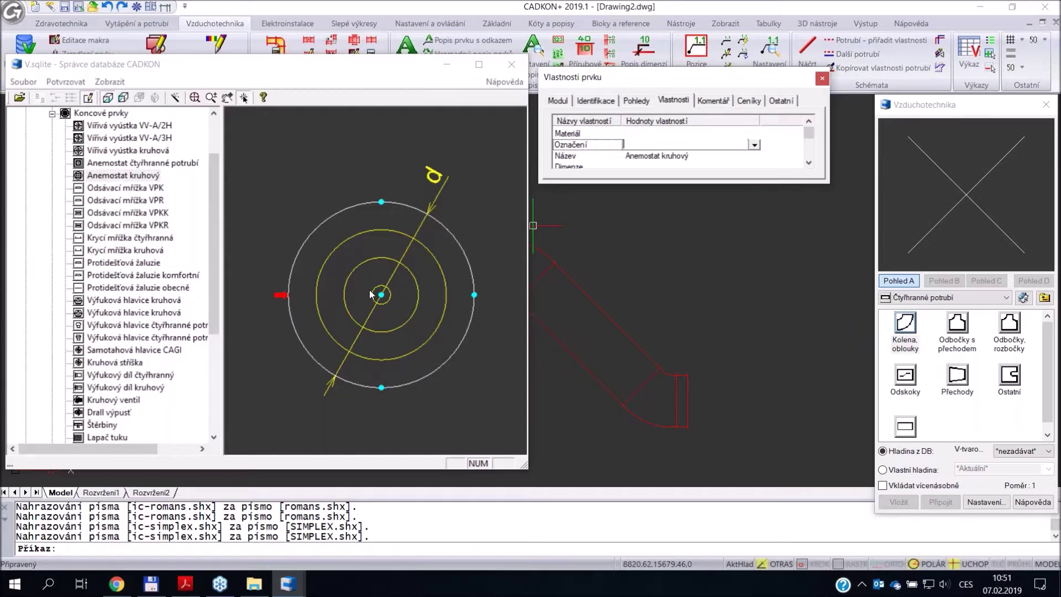
click(24, 82)
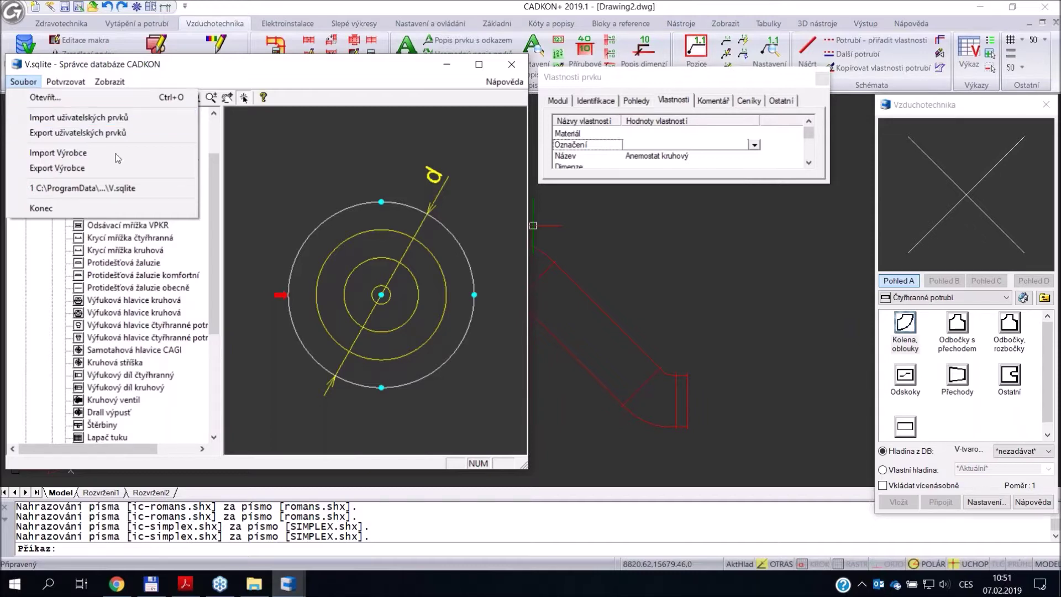
click(766, 312)
click(733, 293)
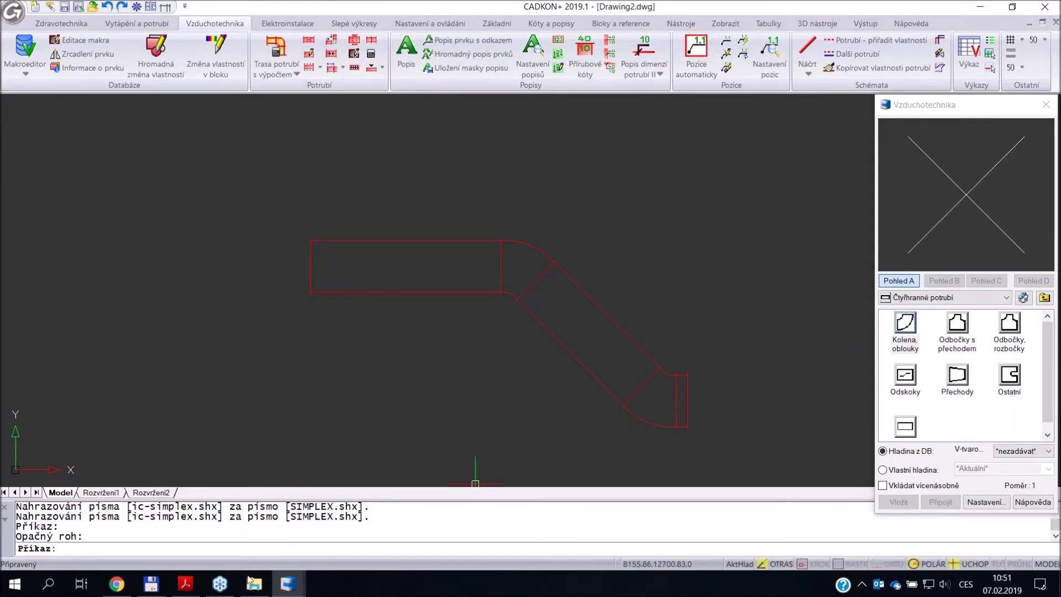
- Switch to the novelties PDF and read the Výkazy použitého materiálu and Přednastavené vlastnosti potrubí a vedení sections
click(185, 584)
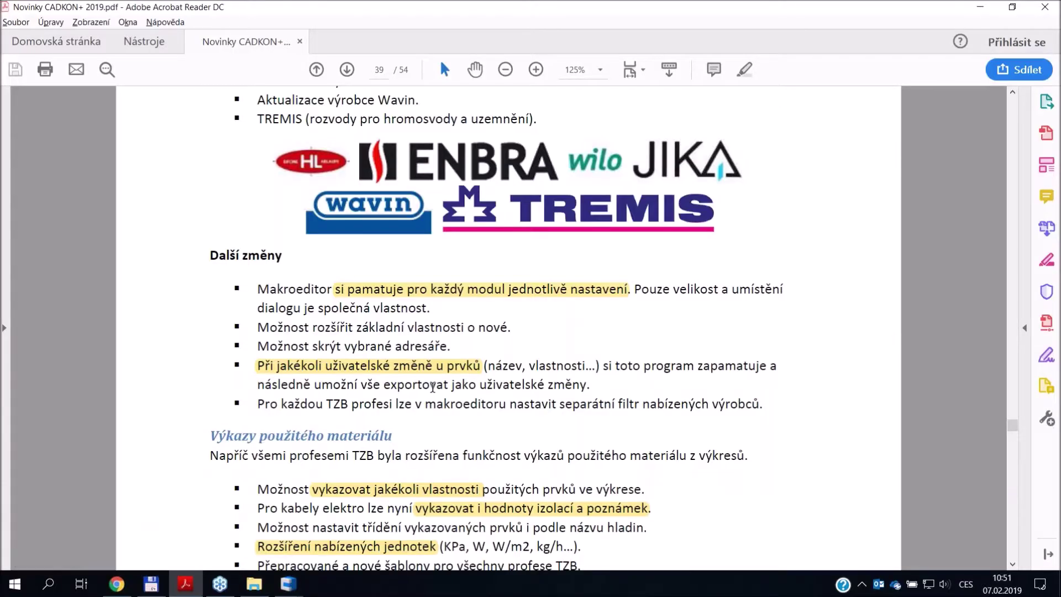
scroll(435, 384, down, 1)
scroll(436, 384, down, 4)
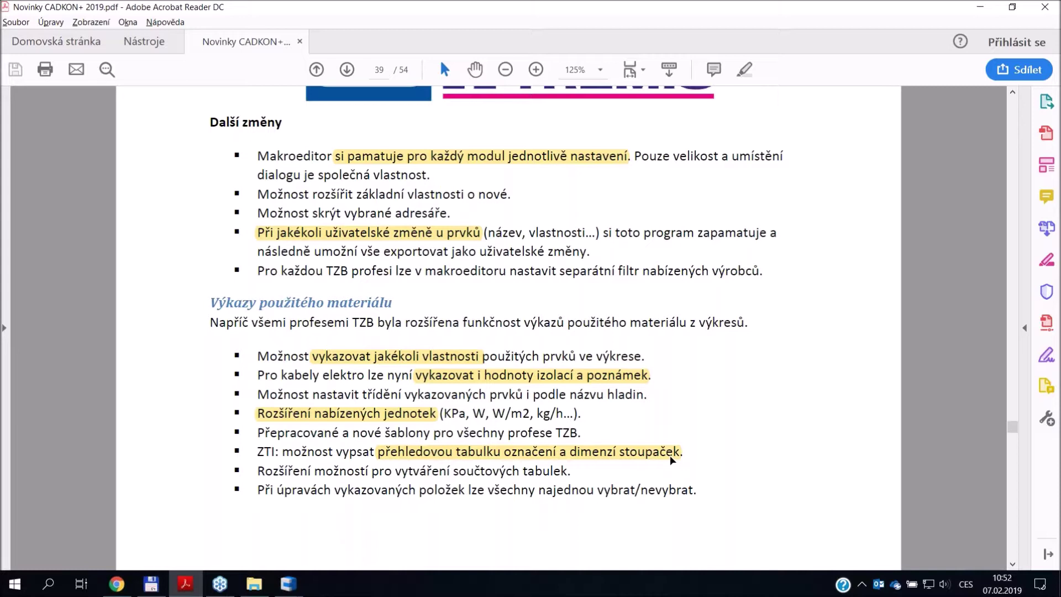
scroll(671, 460, down, 5)
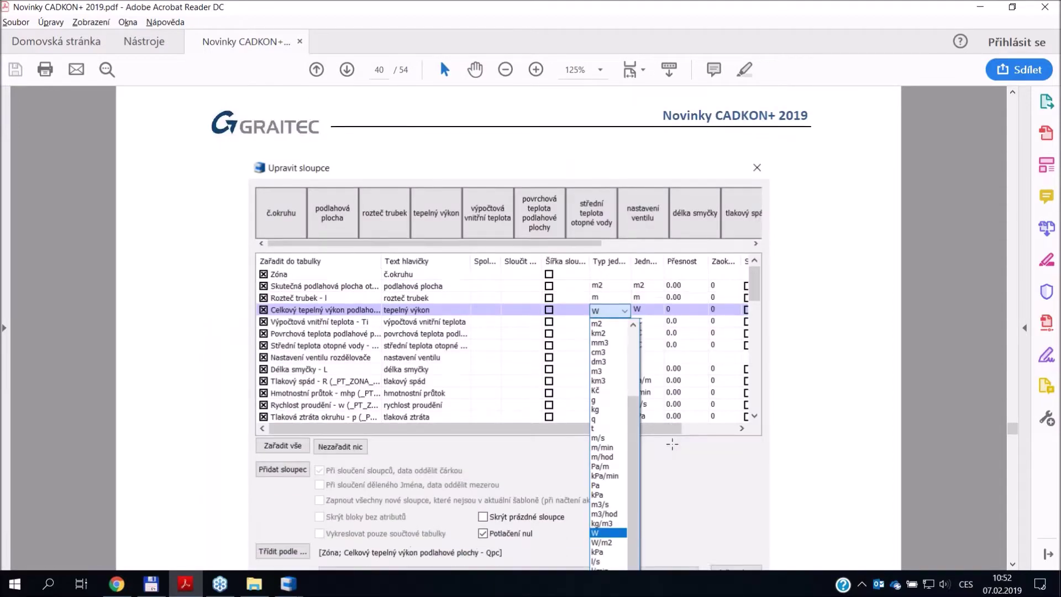
scroll(672, 444, down, 5)
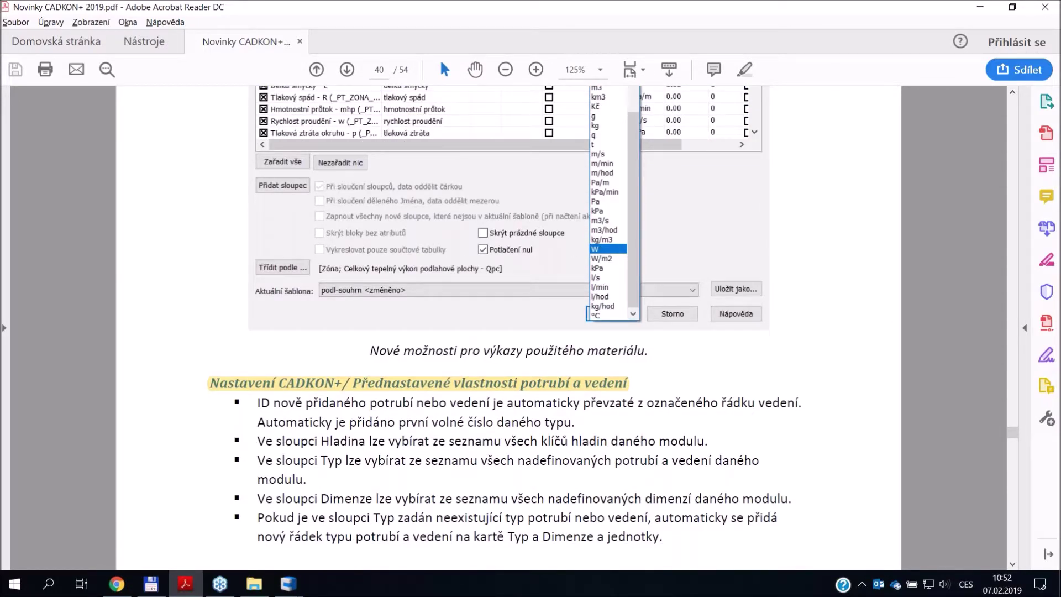
scroll(669, 428, down, 1)
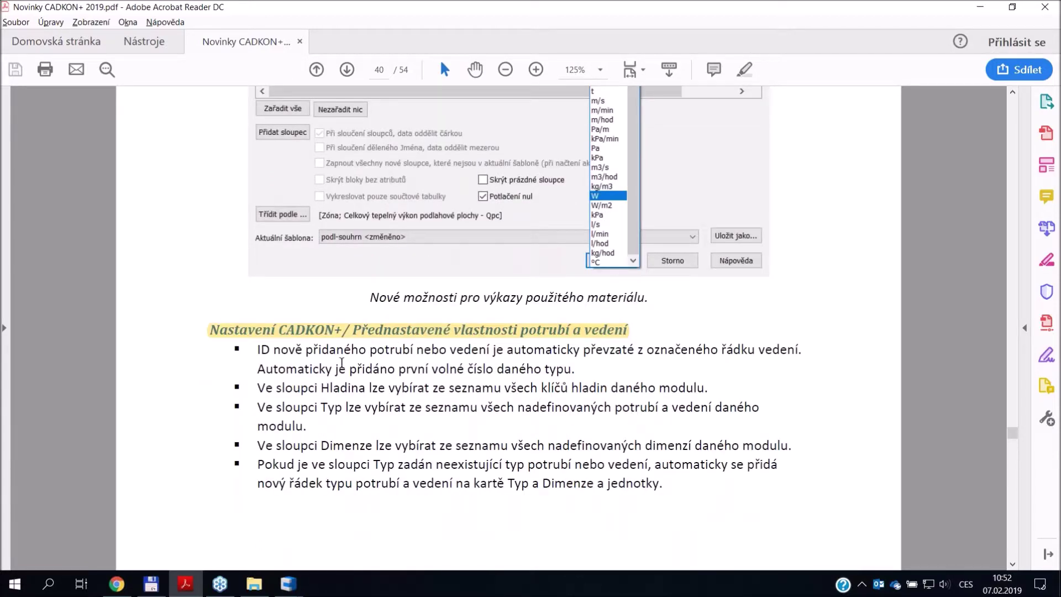
- Switch back to CADKON+ and sketch a horizontal CCTV KABEL HDMI line about 5 m long above the ducts
mouse_move(288, 584)
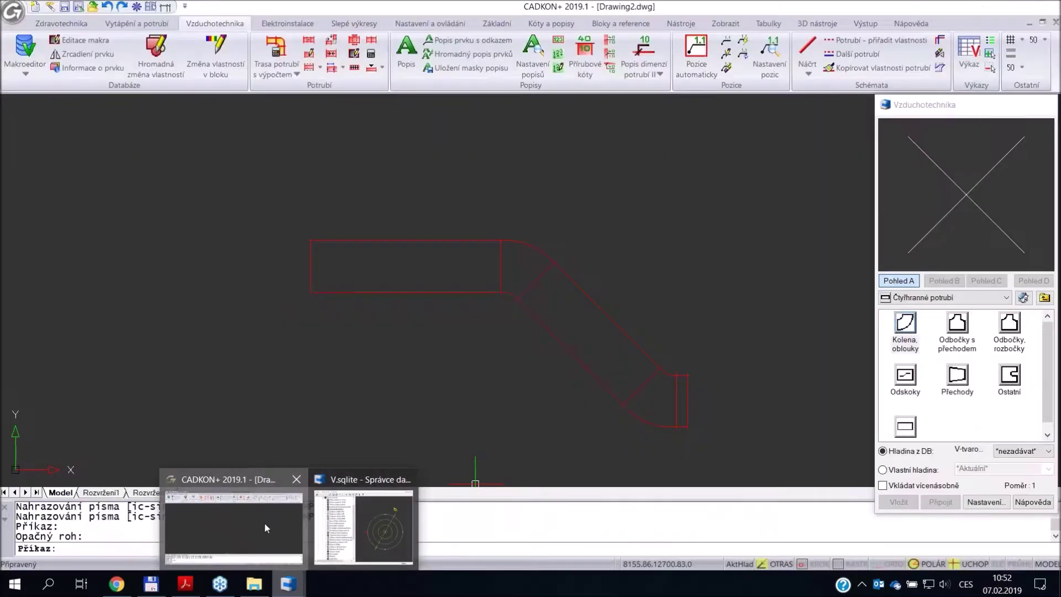
click(266, 528)
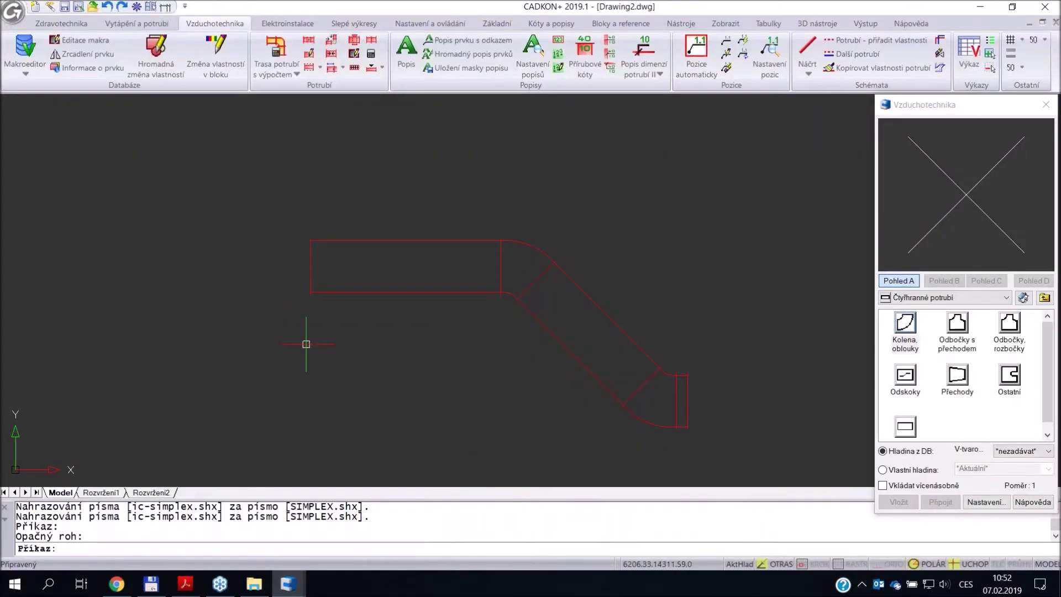
click(288, 23)
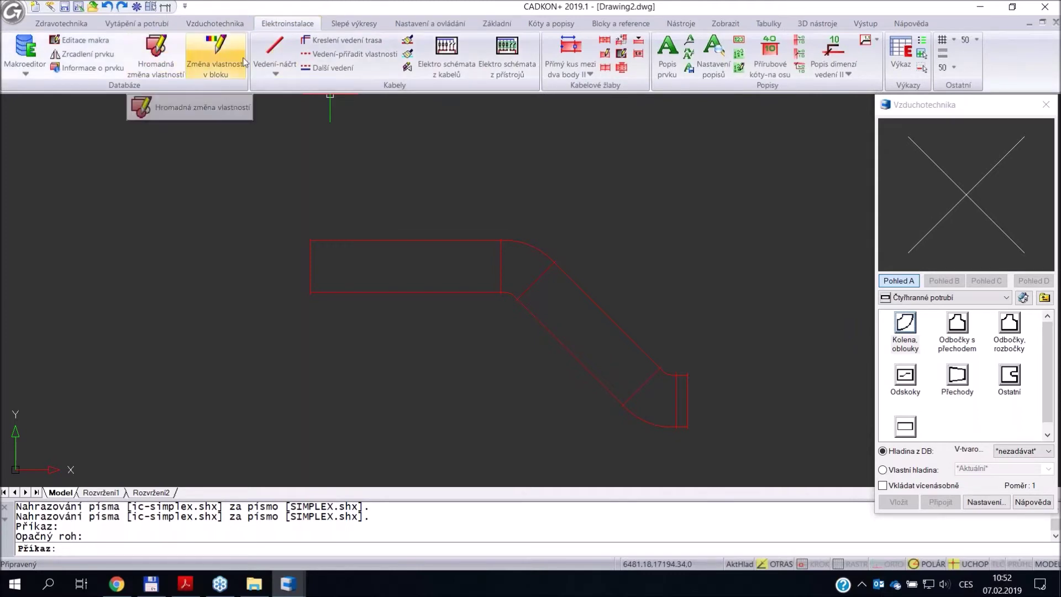
click(274, 51)
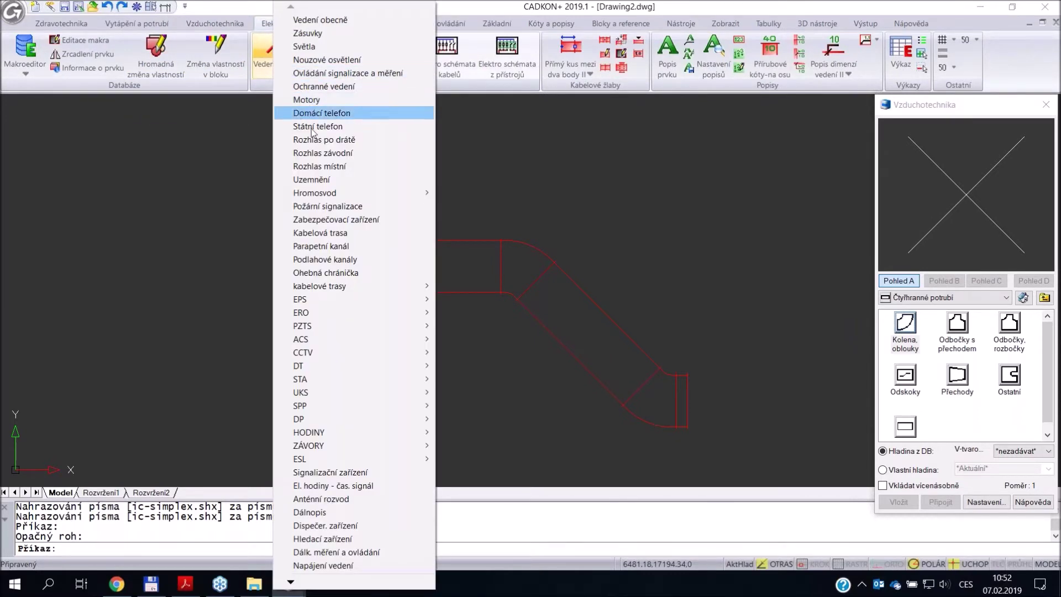
mouse_move(328, 354)
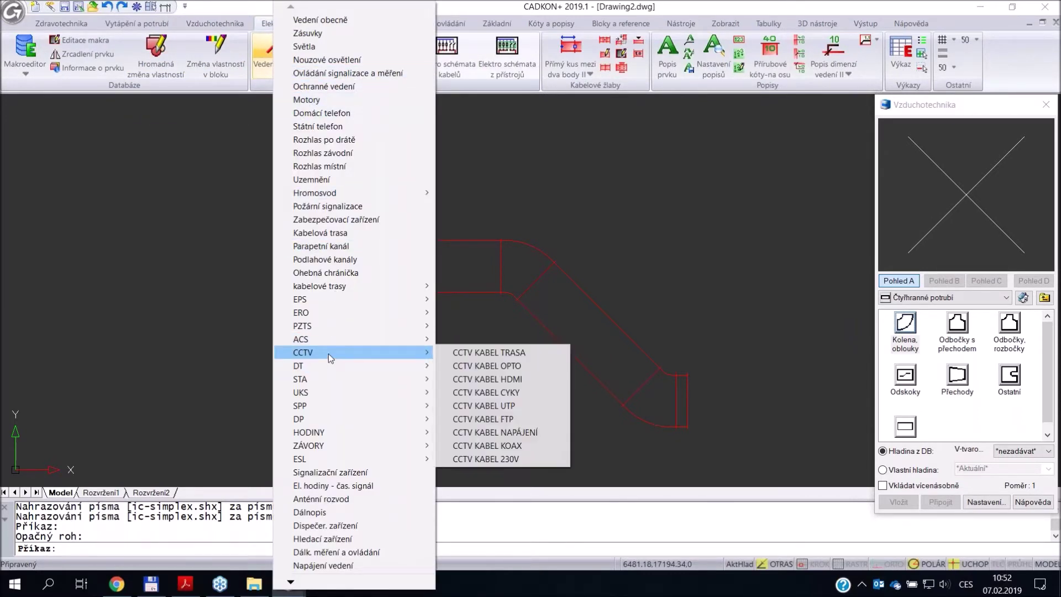
click(505, 379)
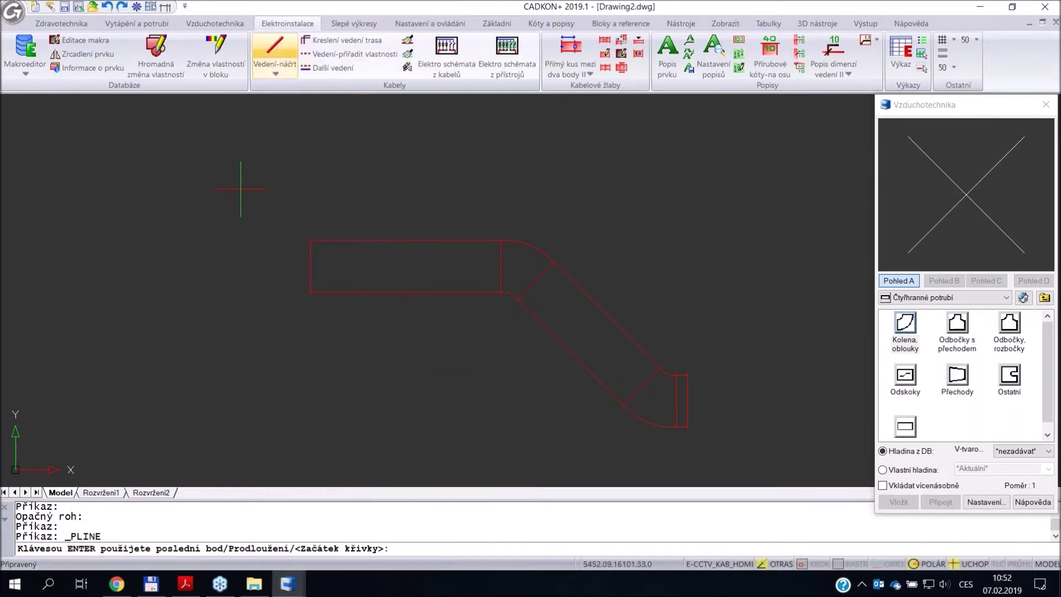
click(632, 170)
key(Return)
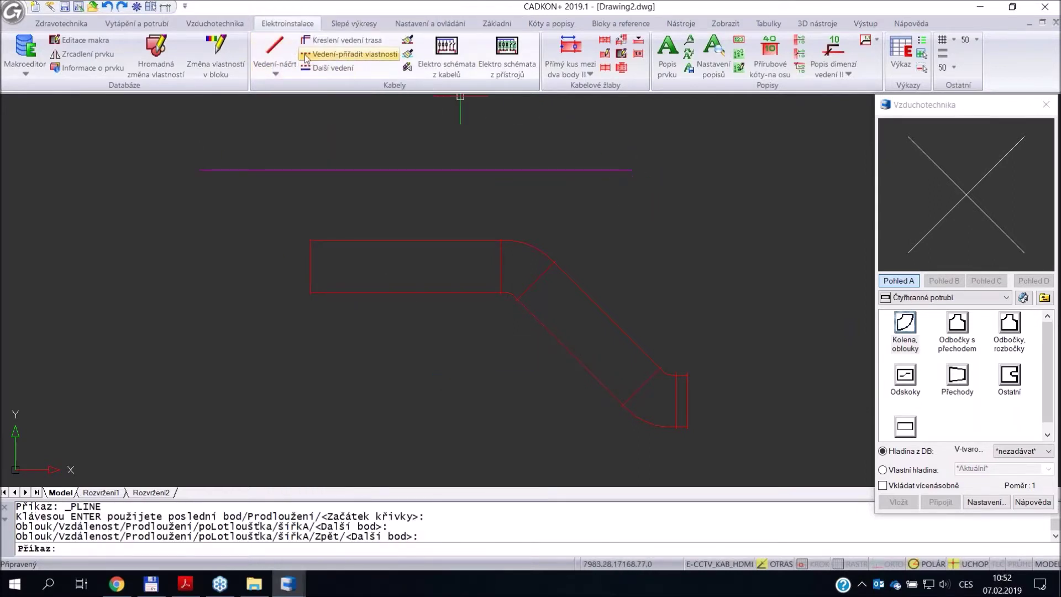
- Open the line property assignment for the HDMI cable, look through the available Typ options and cancel the dialog
click(335, 54)
click(376, 164)
click(367, 175)
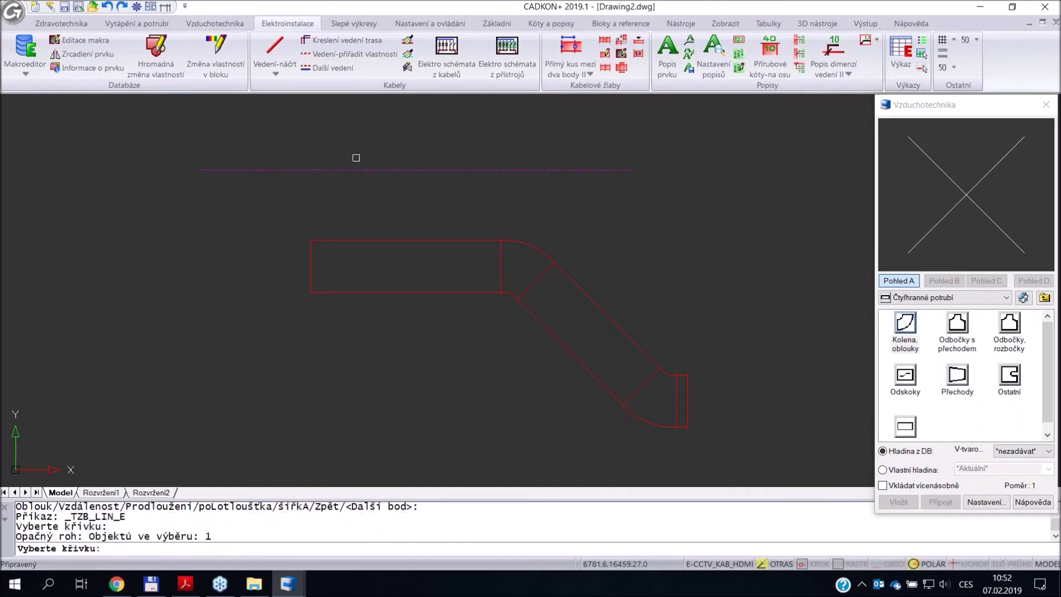
key(Return)
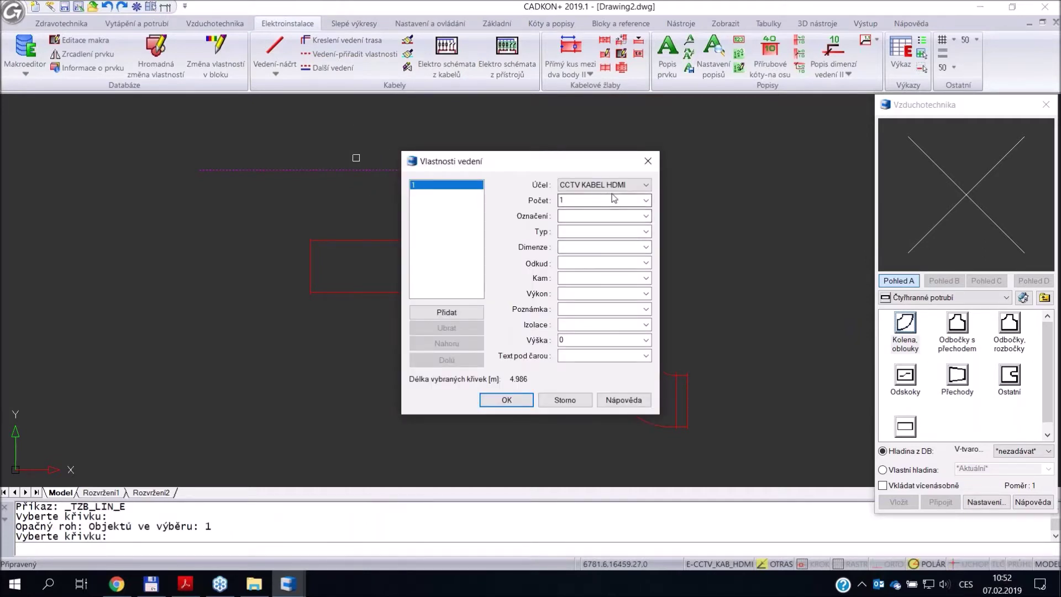
click(646, 231)
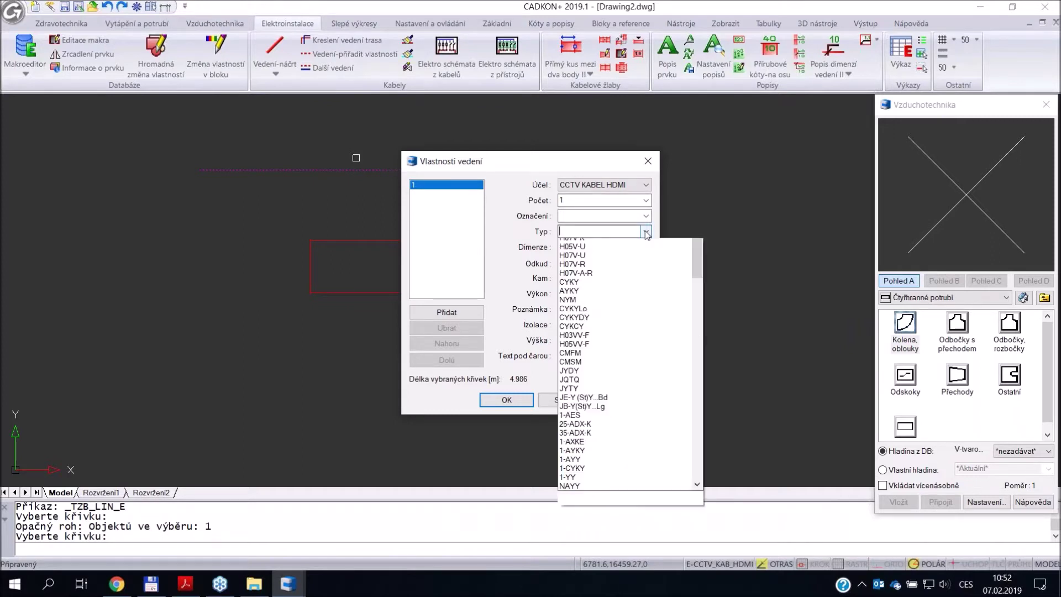
click(646, 232)
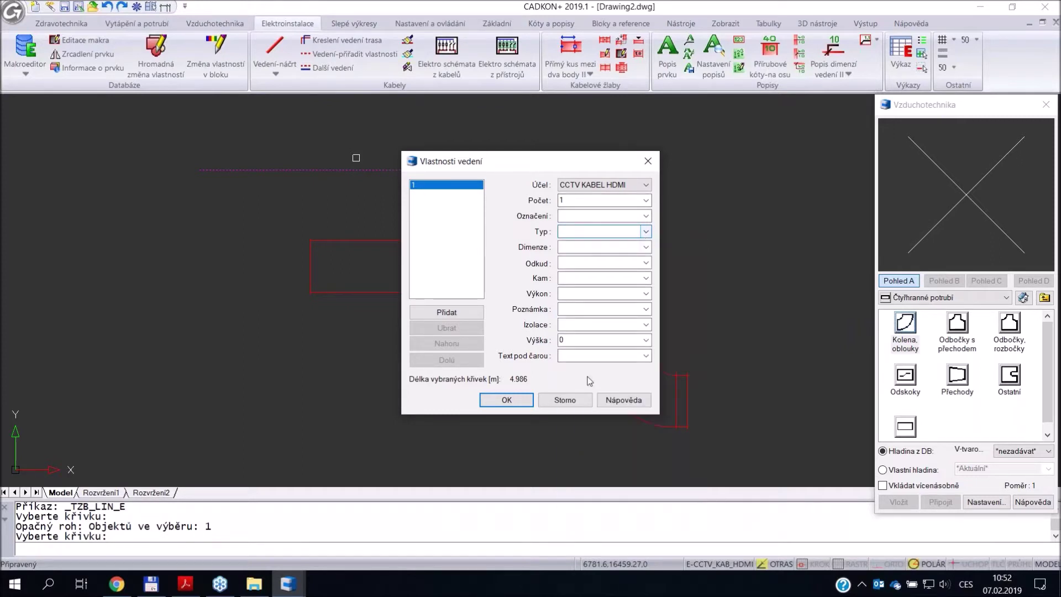
click(569, 400)
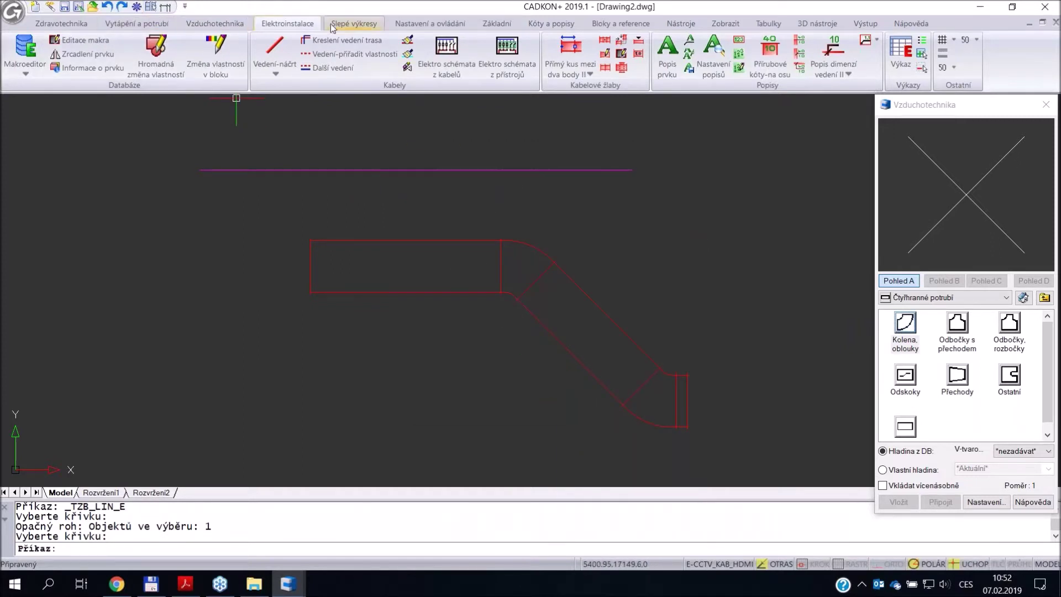
- Open the preset line properties of the Elektroinstalace module from the pipe and line section of the CADKON settings
click(428, 24)
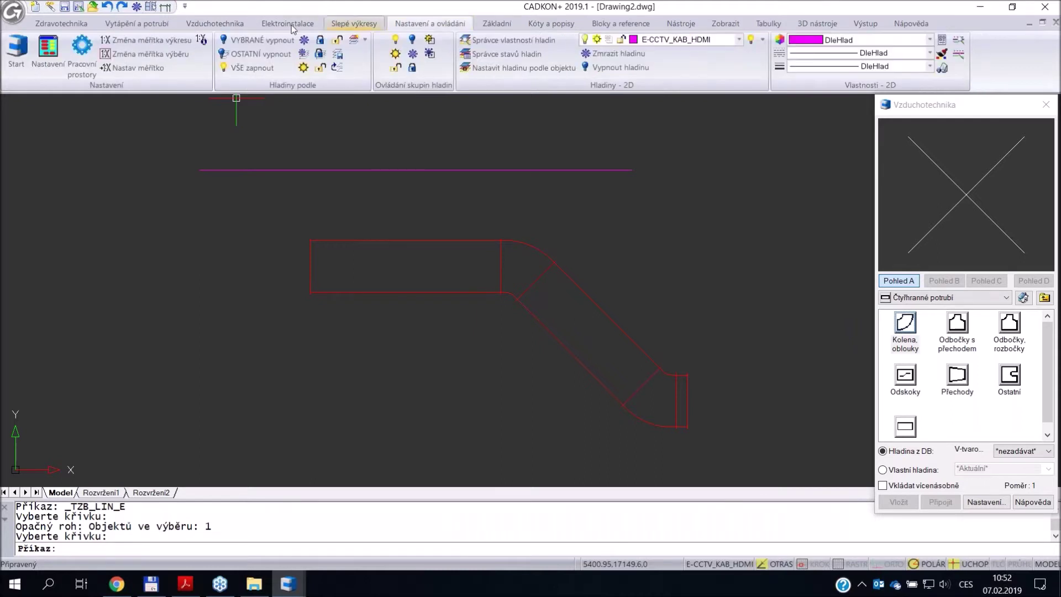
click(55, 54)
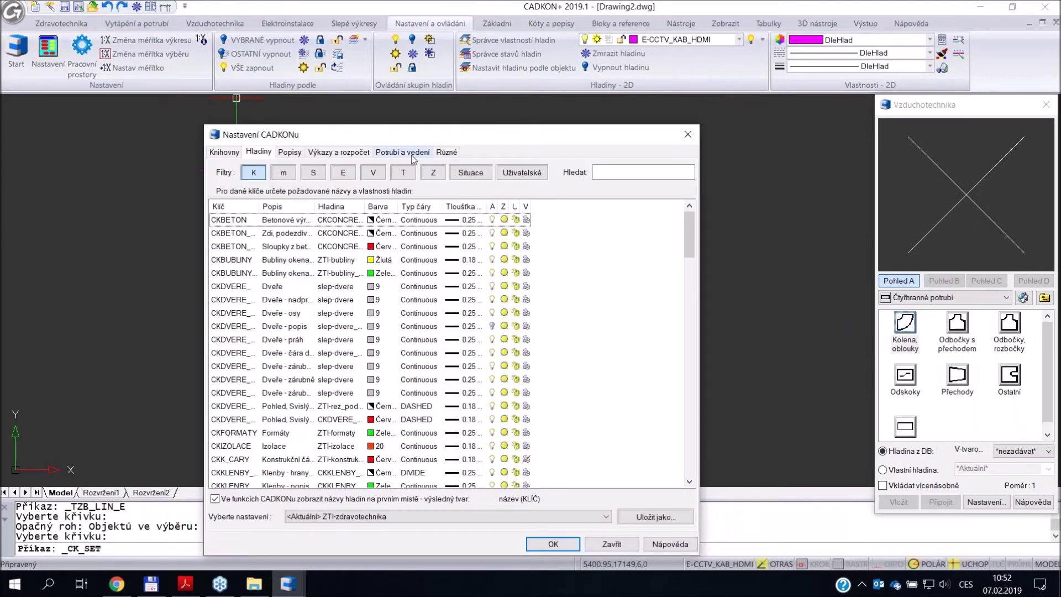
click(413, 153)
drag(688, 237, 701, 439)
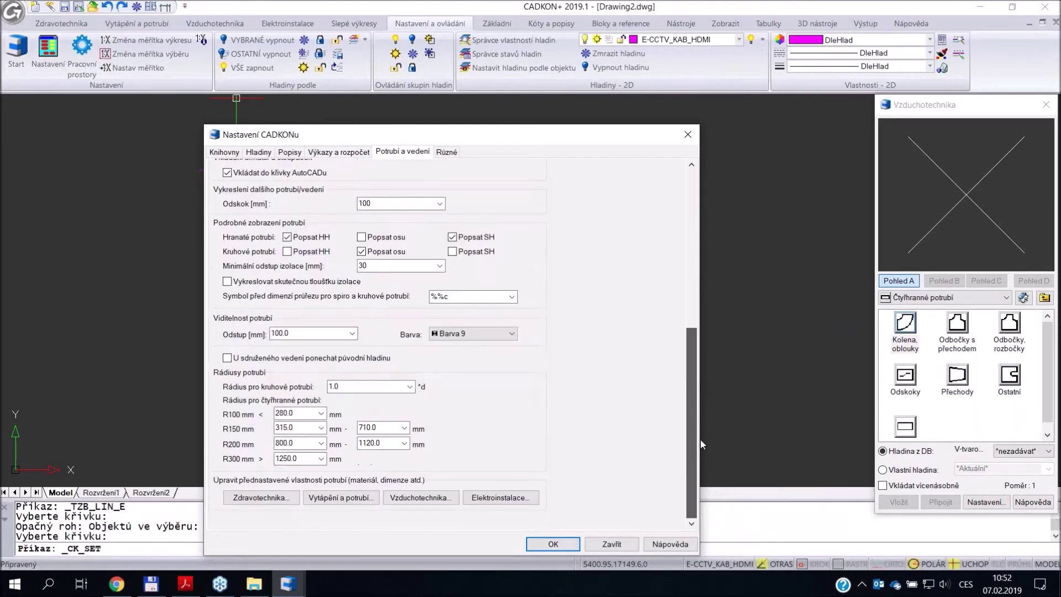
drag(505, 495, 497, 501)
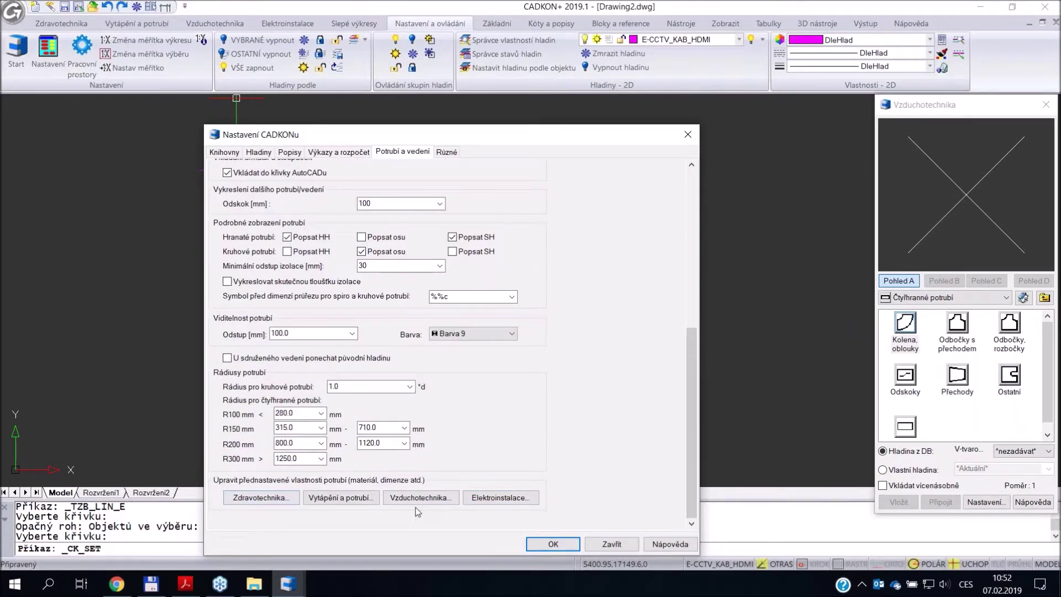
click(505, 499)
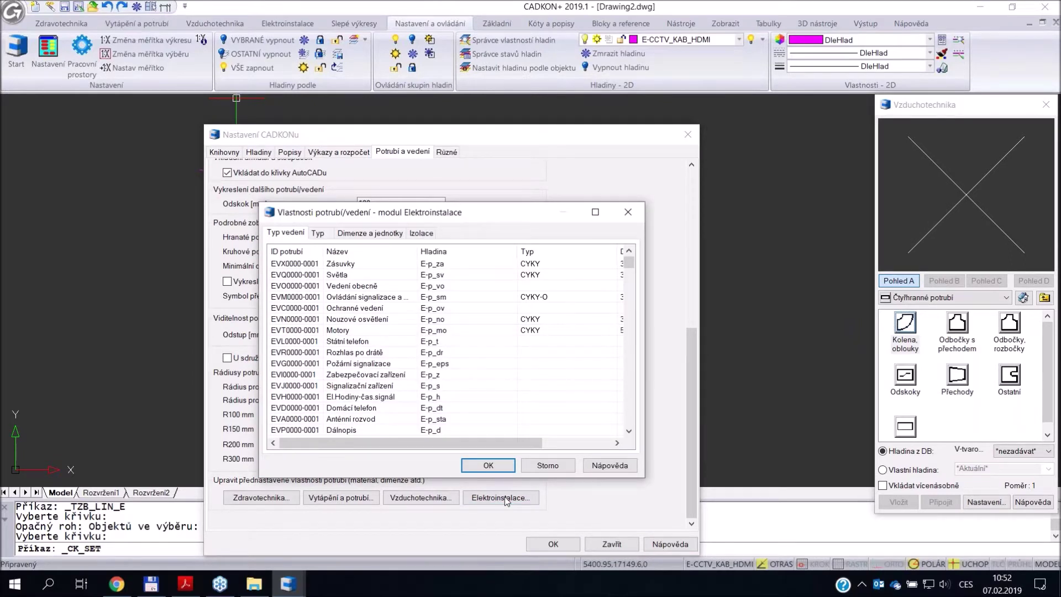
- Look through the available Dimenze options for the Světla line type without choosing another one
click(347, 275)
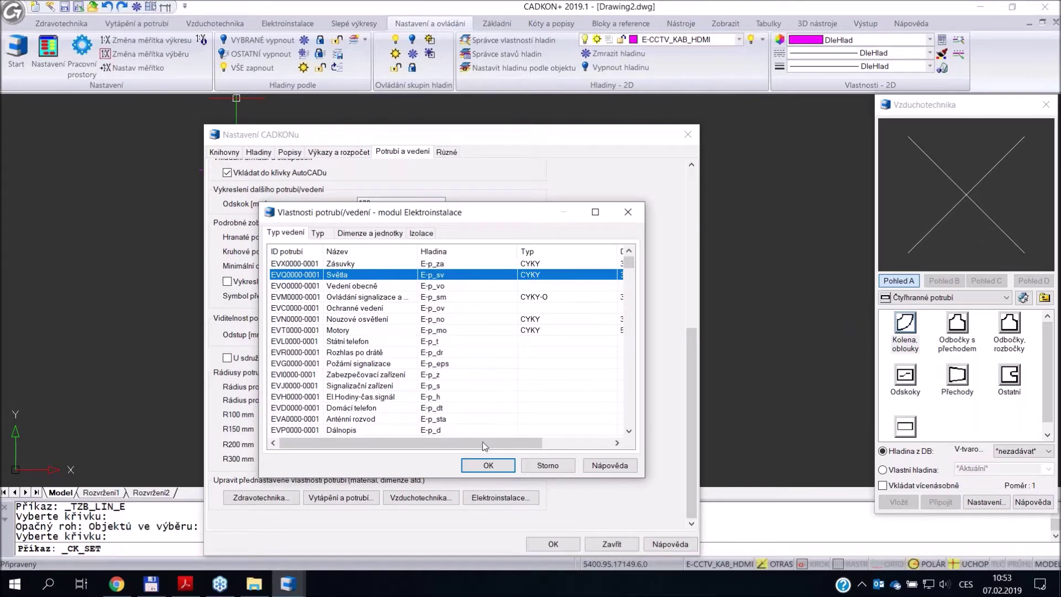
drag(483, 445, 544, 445)
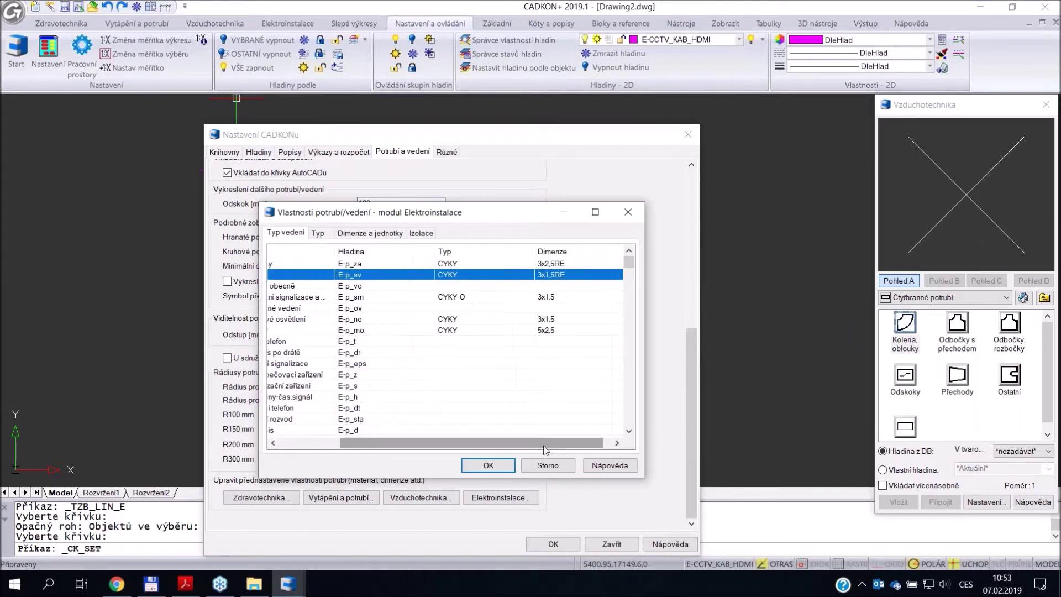
click(568, 276)
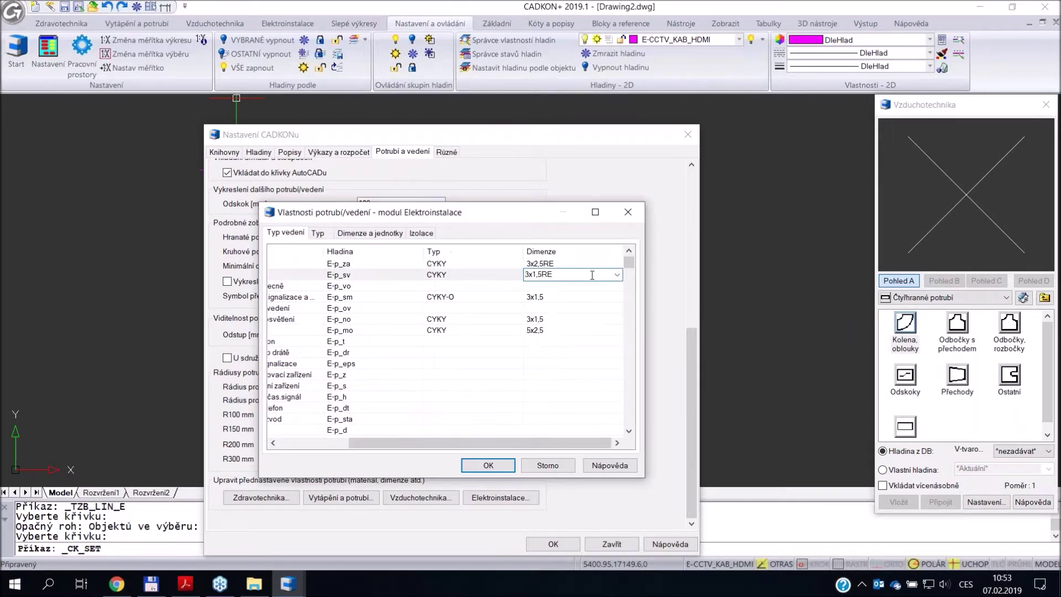
click(617, 274)
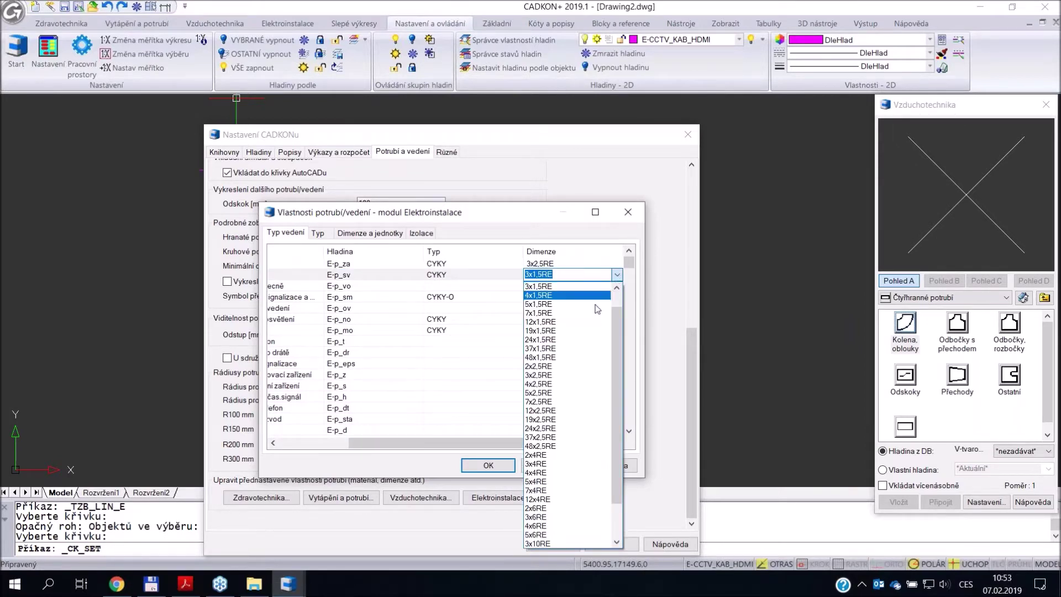
click(541, 223)
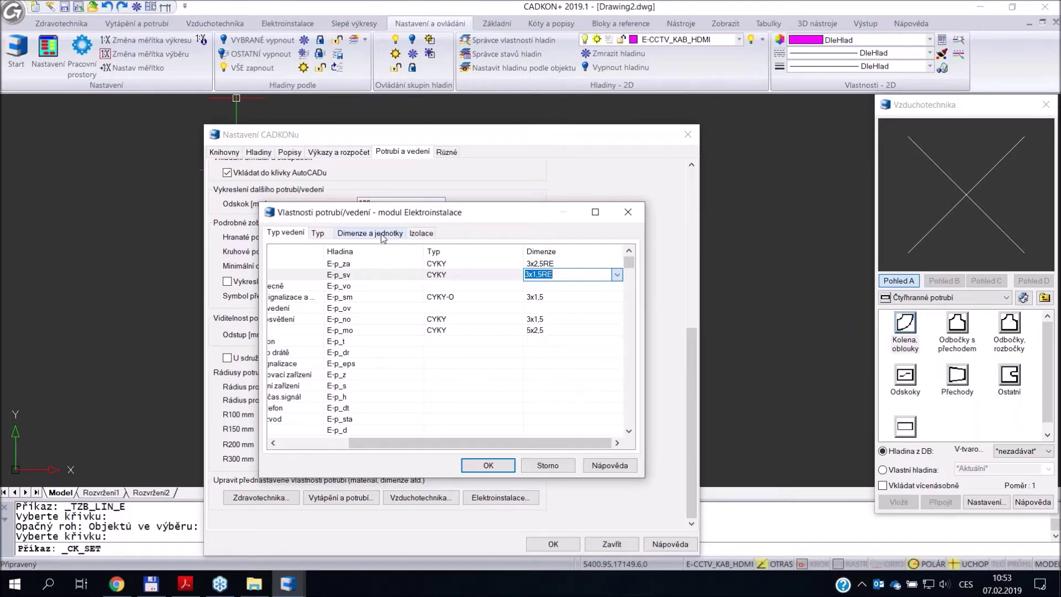
- Review the defined cable types and their Dimenze a jednotky values, then cancel the line properties and close the CADKON settings
click(323, 235)
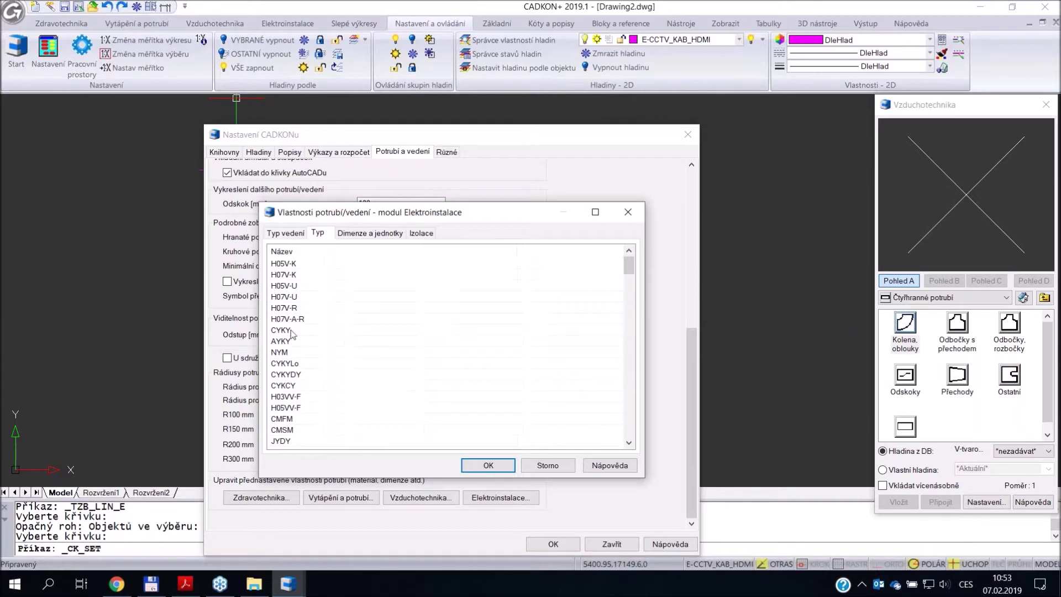
click(379, 234)
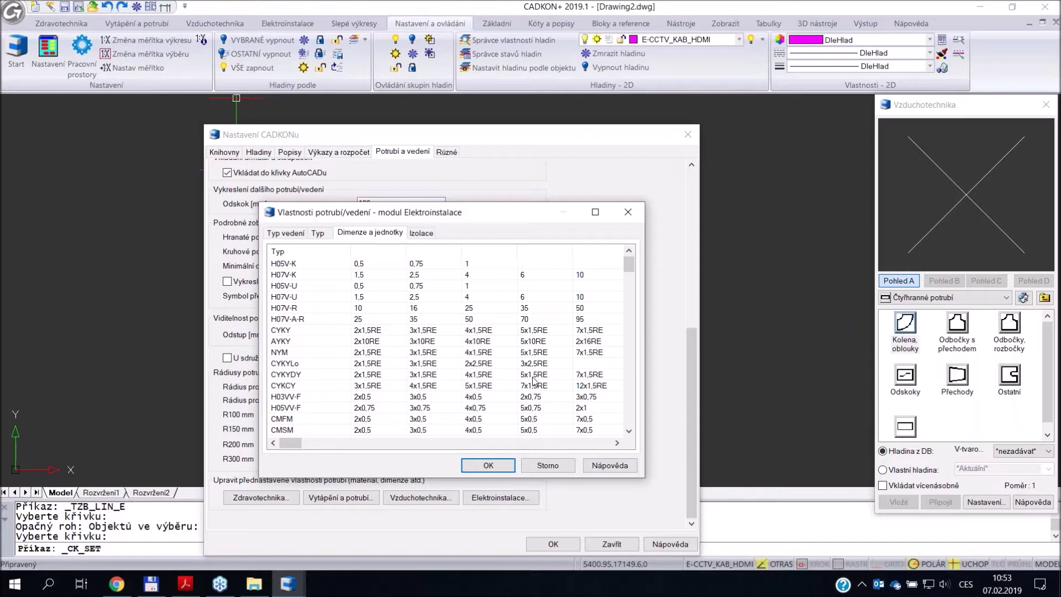
click(562, 473)
click(625, 546)
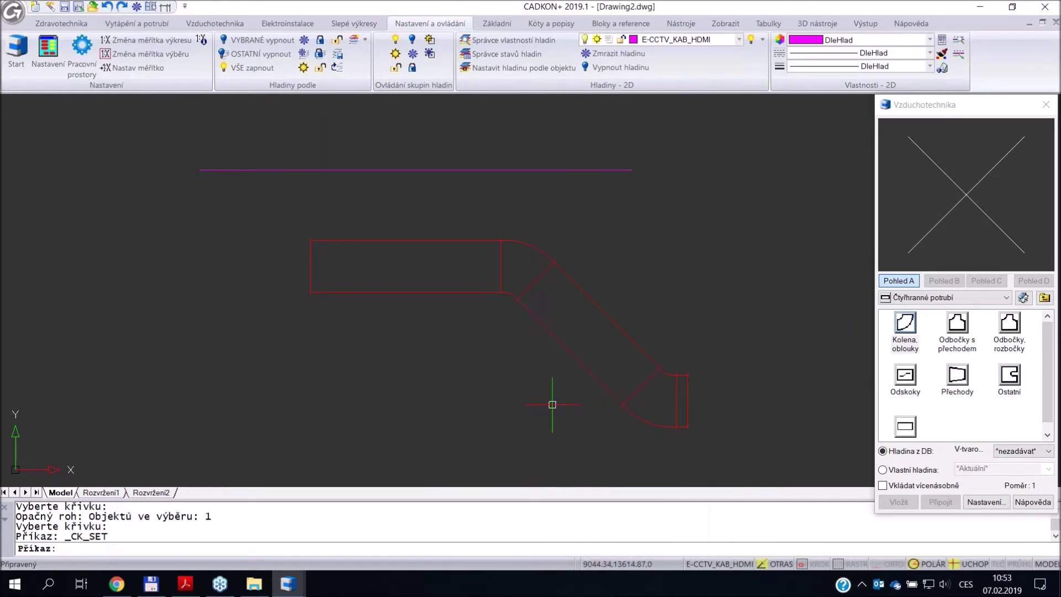
- Switch to the novelties PDF and read on through the preset properties illustration and the Ostatní section
key(alt+Tab)
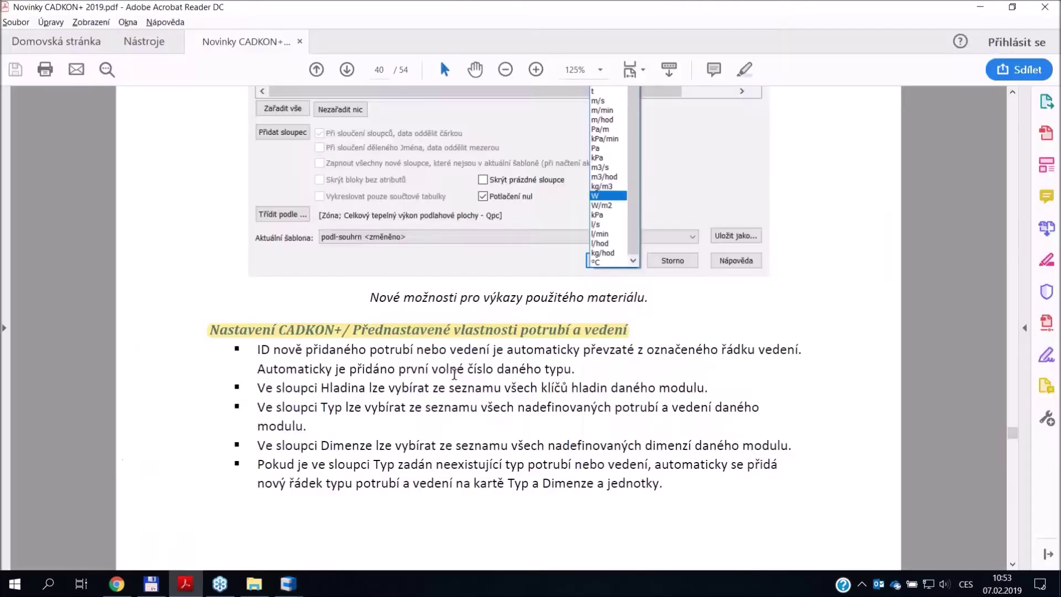
scroll(454, 375, down, 10)
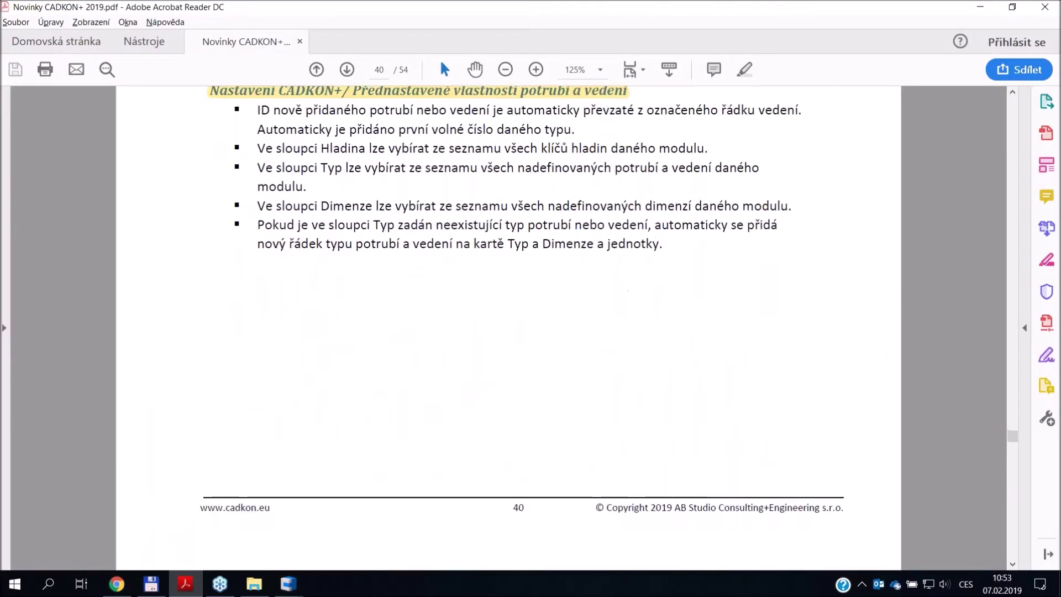
scroll(449, 398, down, 5)
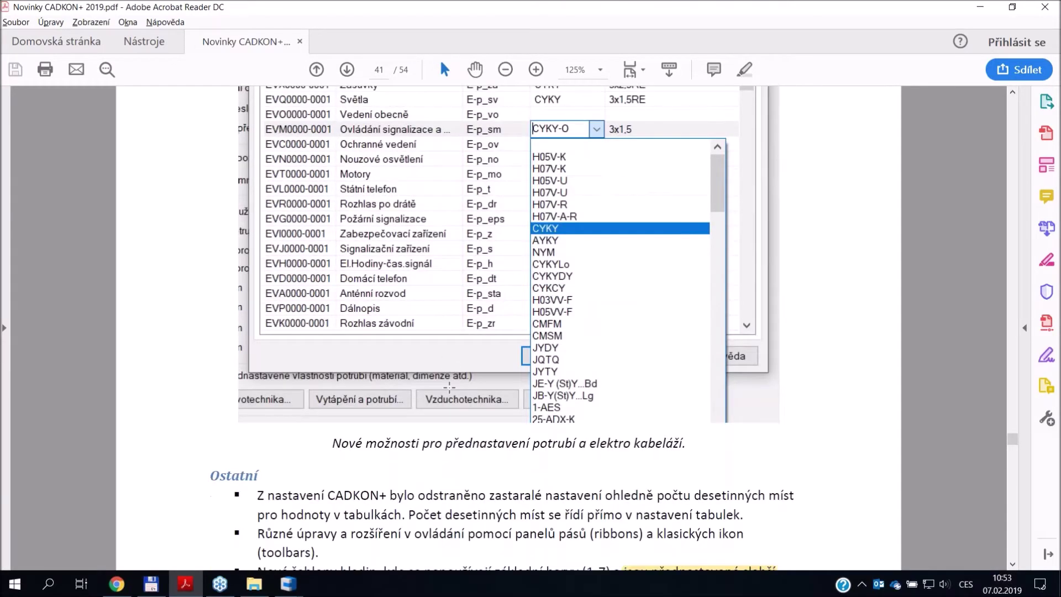
scroll(450, 398, down, 5)
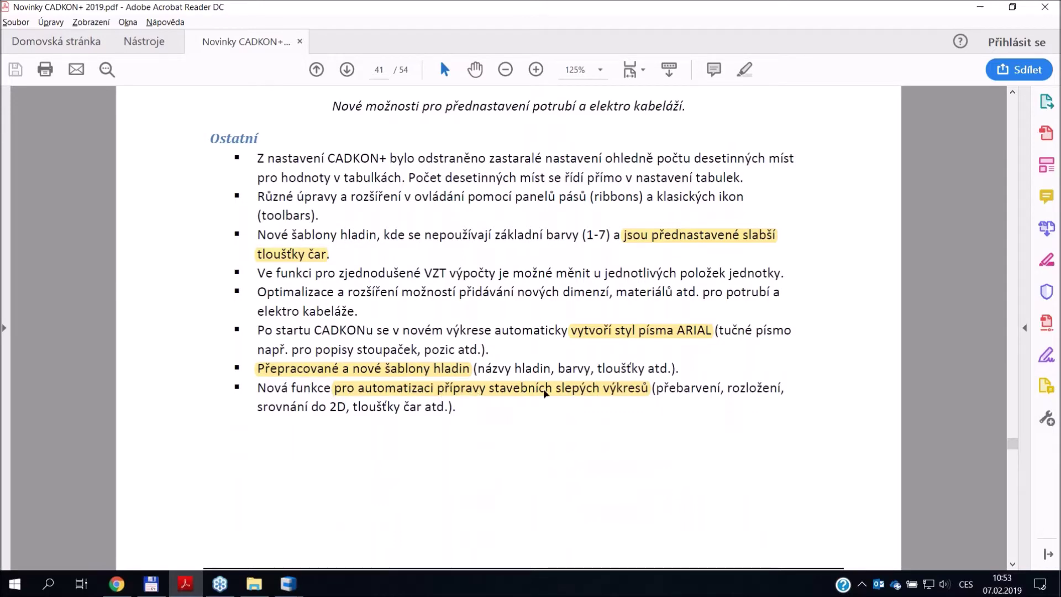
- Switch back to CADKON+, open TET_DSP_SO-01_D1-1_ARS_2NP_00.dwg from the slepáky folder under prenos, and close the Vzduchotechnika palette
key(alt+Tab)
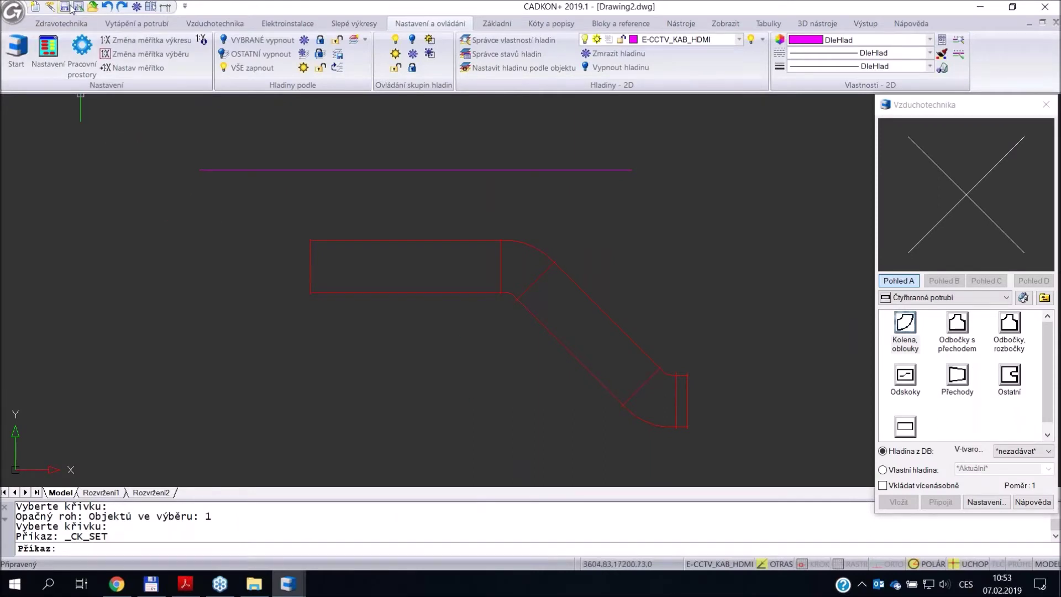
click(91, 7)
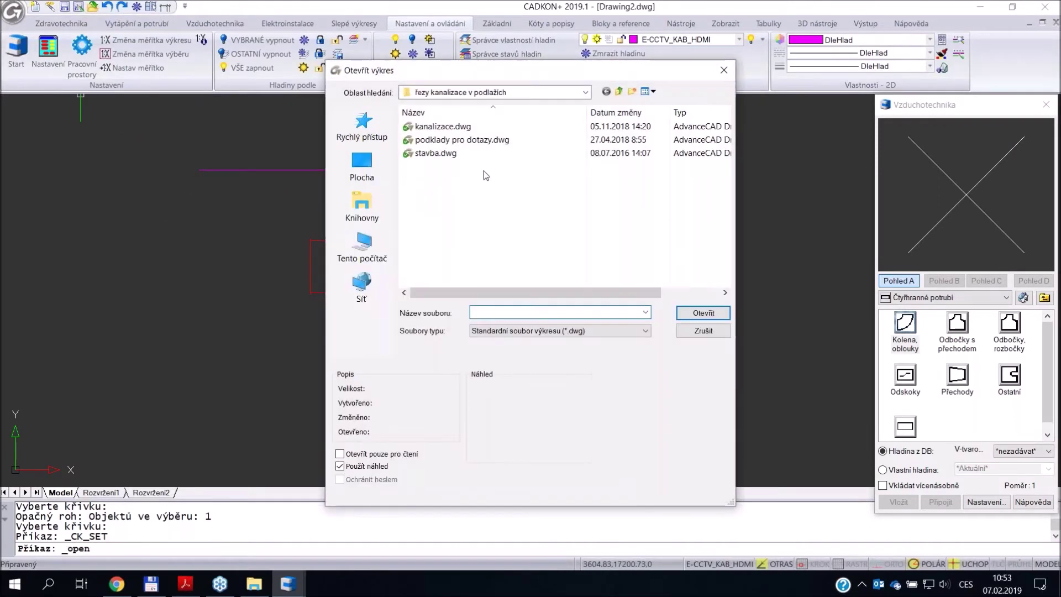
click(618, 92)
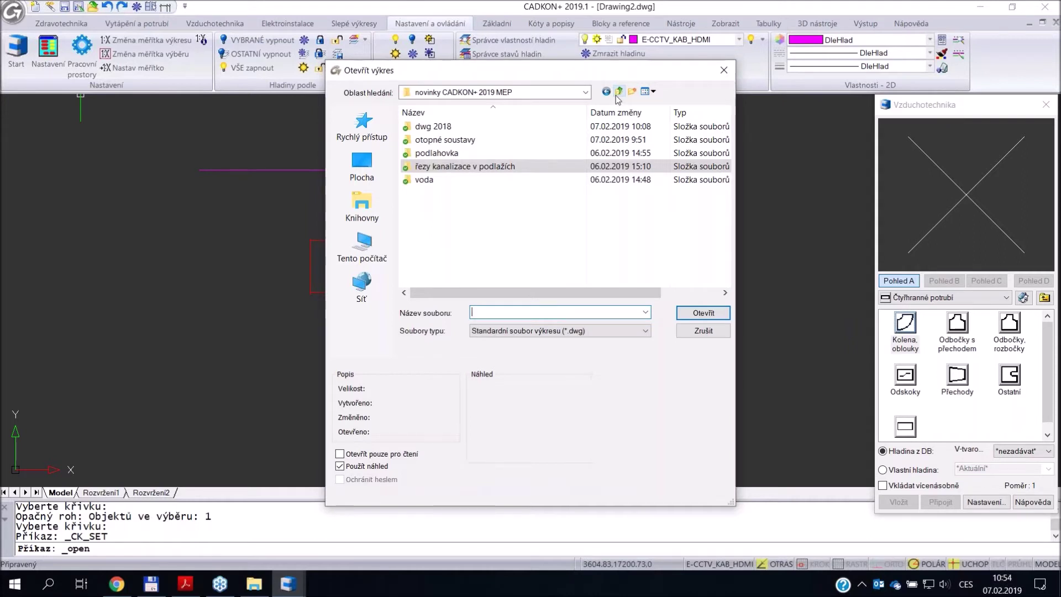
click(618, 91)
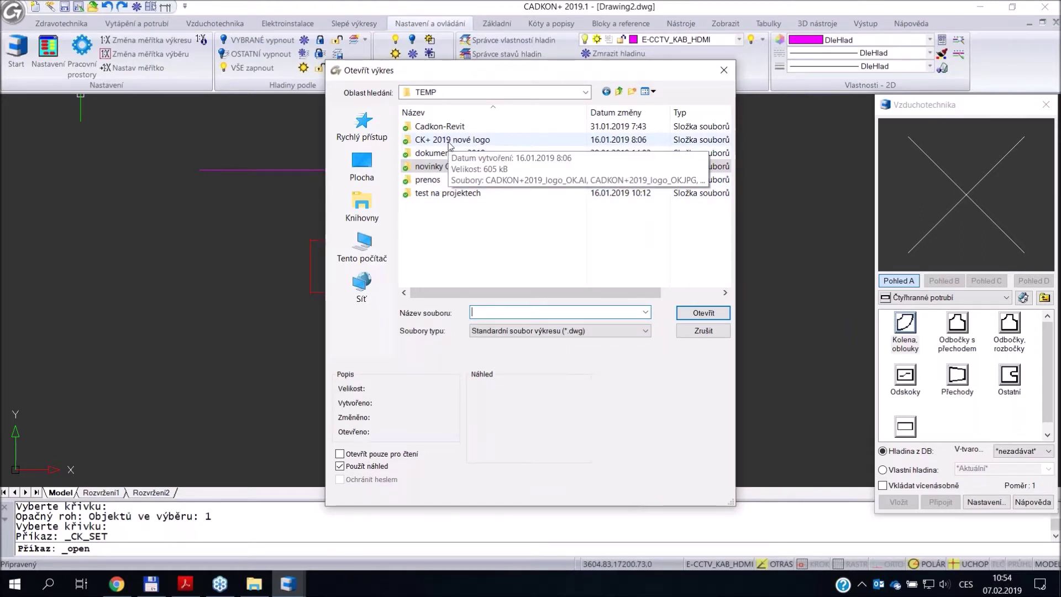
double_click(437, 180)
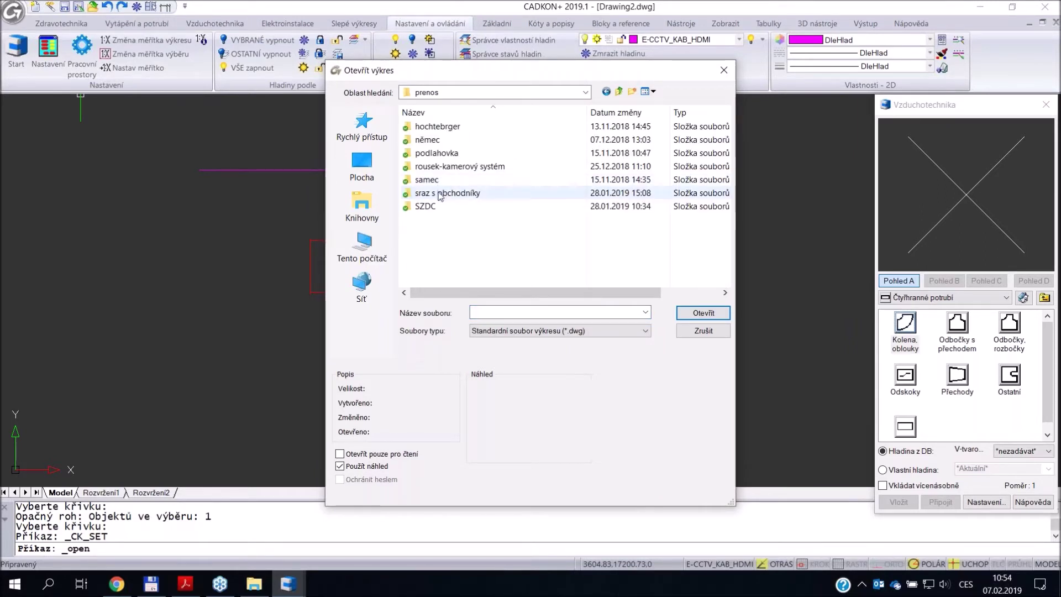
double_click(440, 194)
double_click(437, 165)
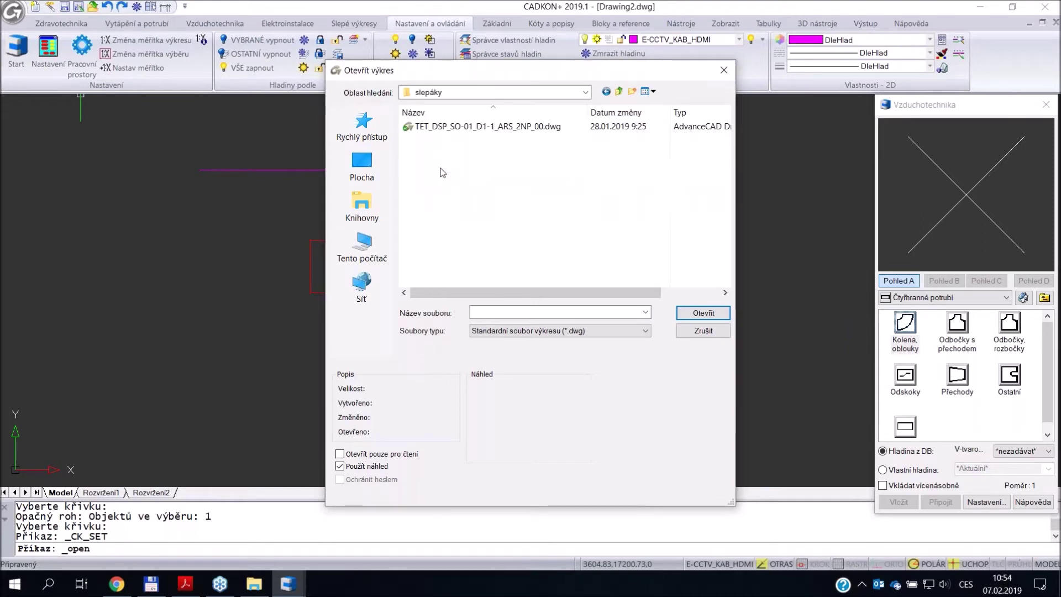
double_click(449, 127)
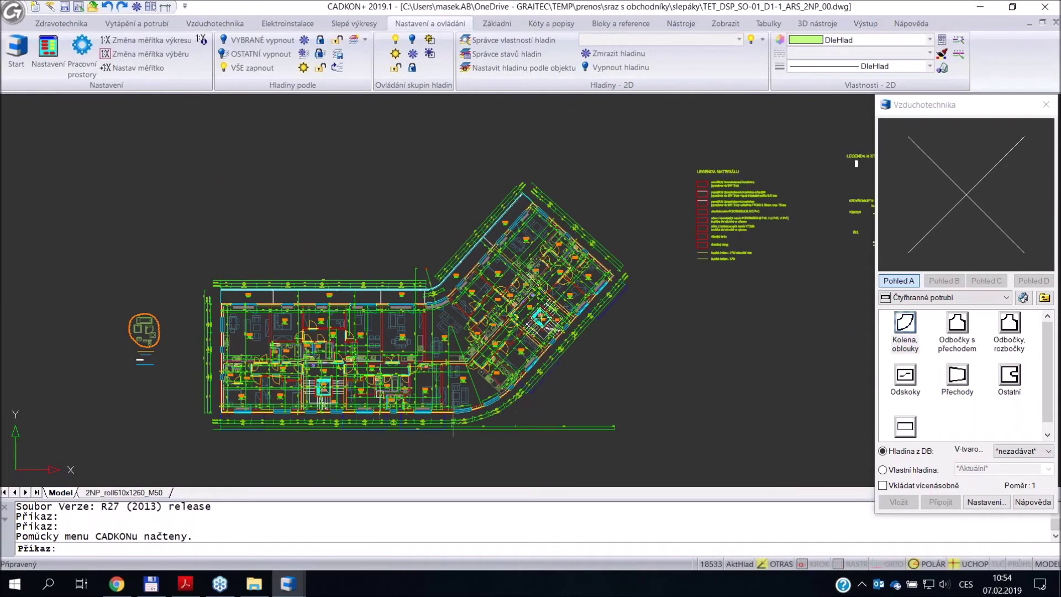
double_click(885, 105)
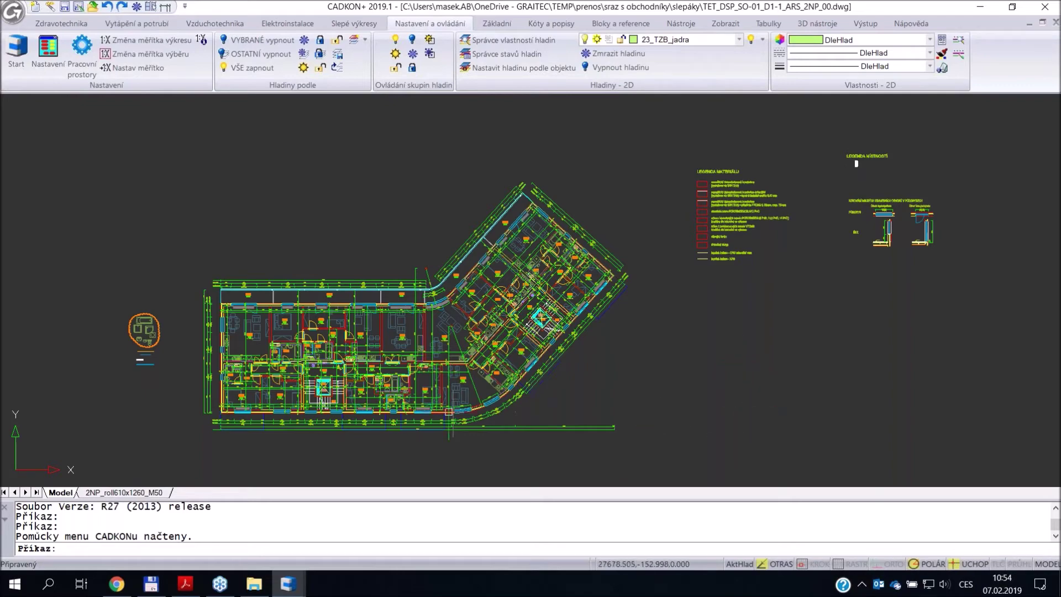
- Freeze the dimension and furniture layers of the floor plan by picking a dimension and a piece of furniture
scroll(379, 395, up, 4)
scroll(356, 473, up, 4)
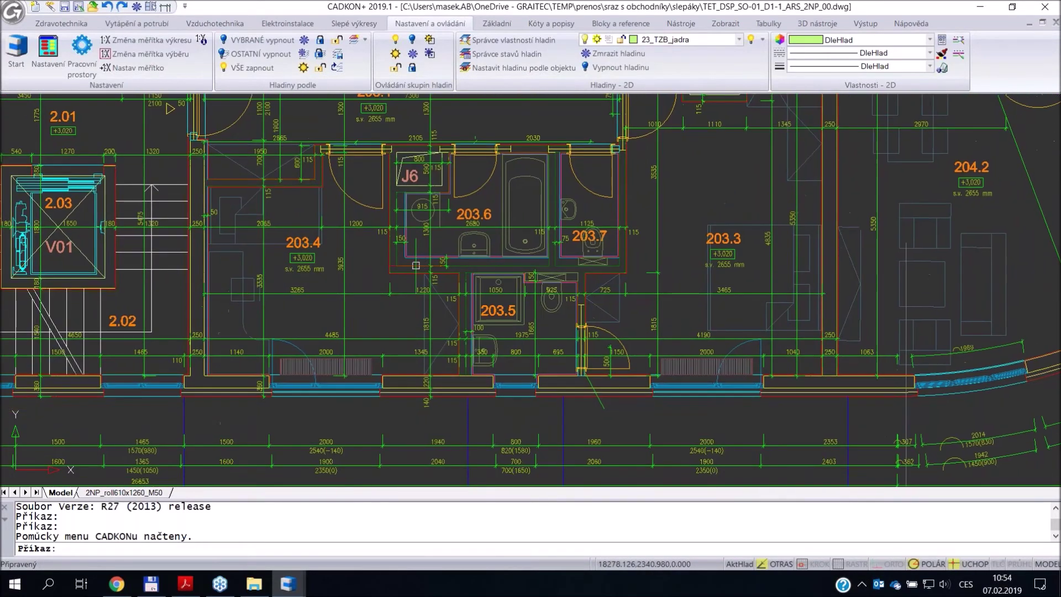
click(365, 24)
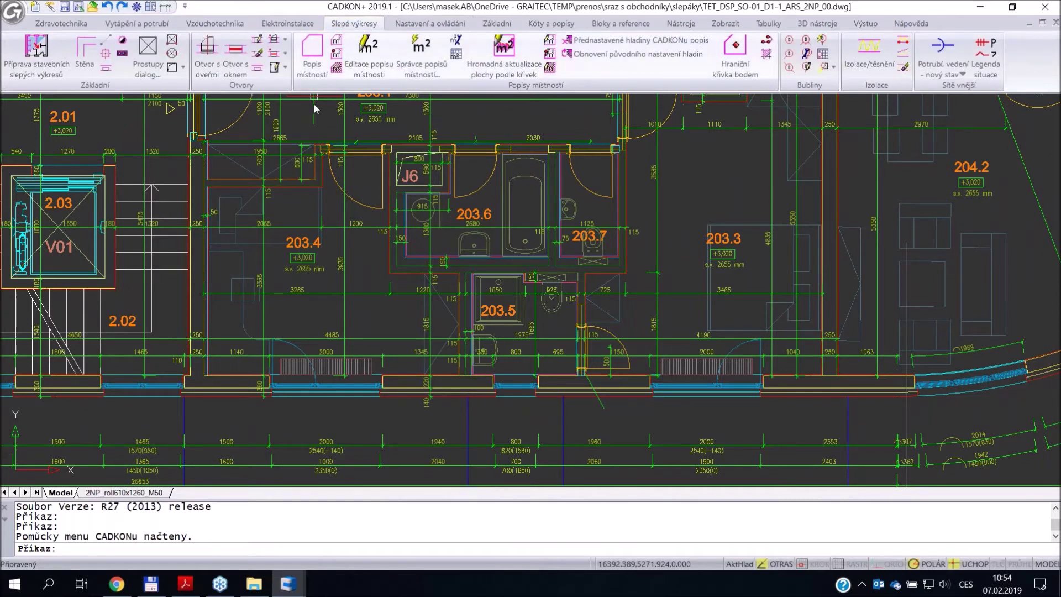
click(136, 7)
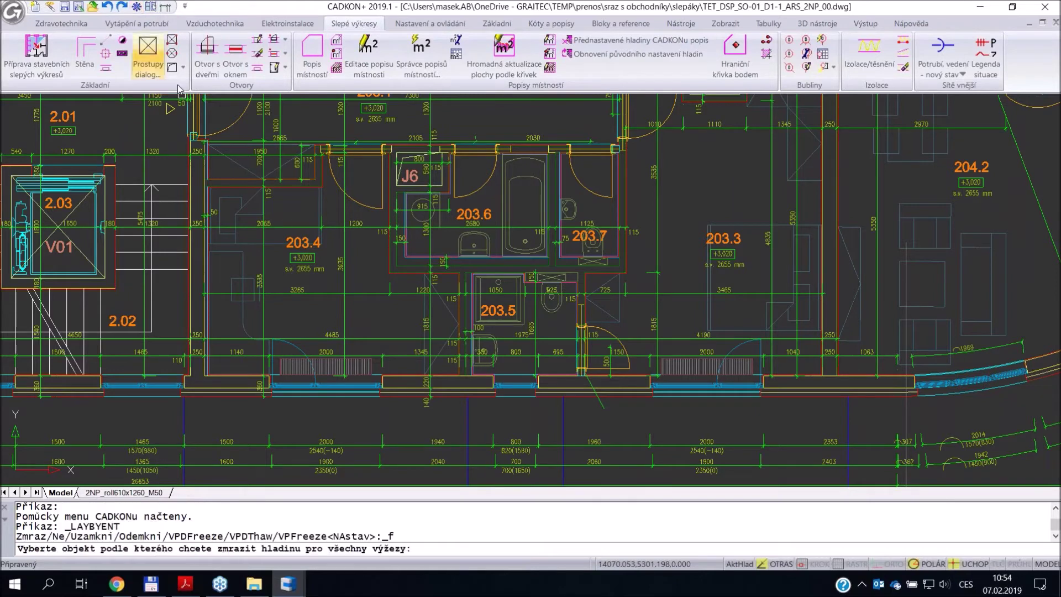
click(333, 227)
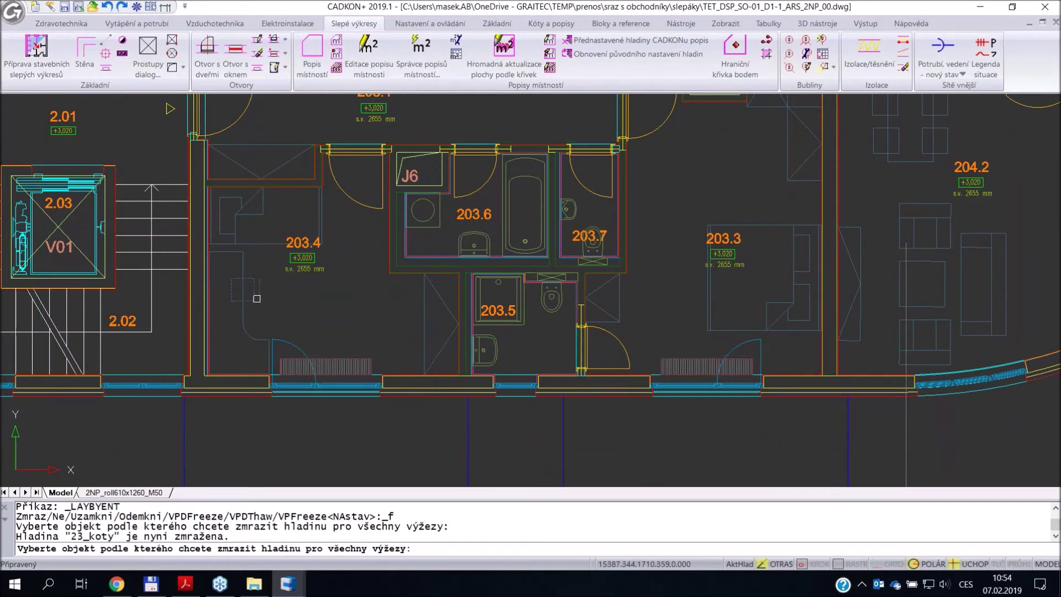
click(251, 299)
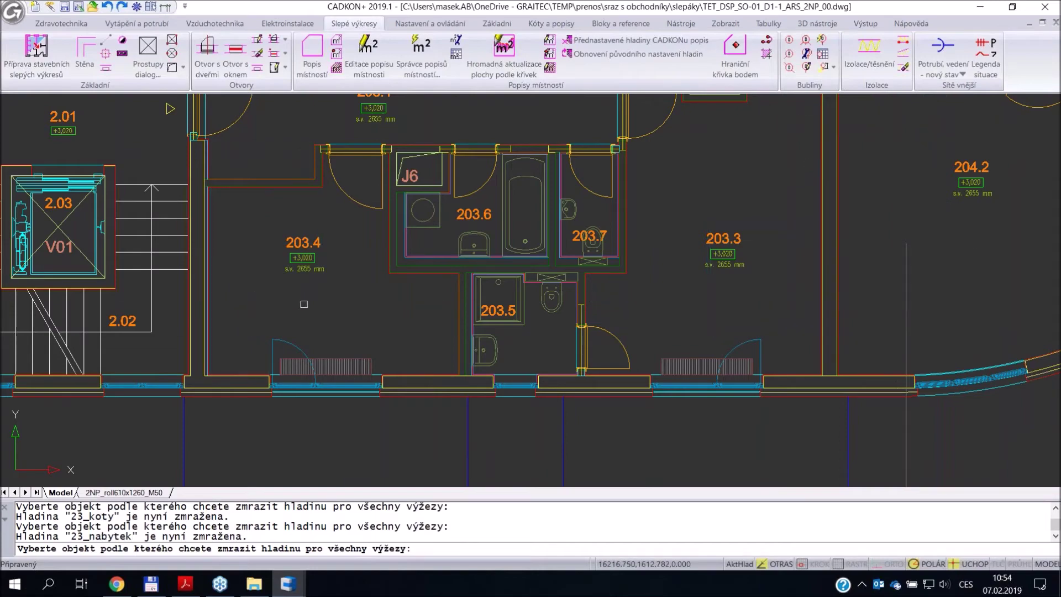
scroll(303, 309, down, 6)
scroll(302, 310, up, 3)
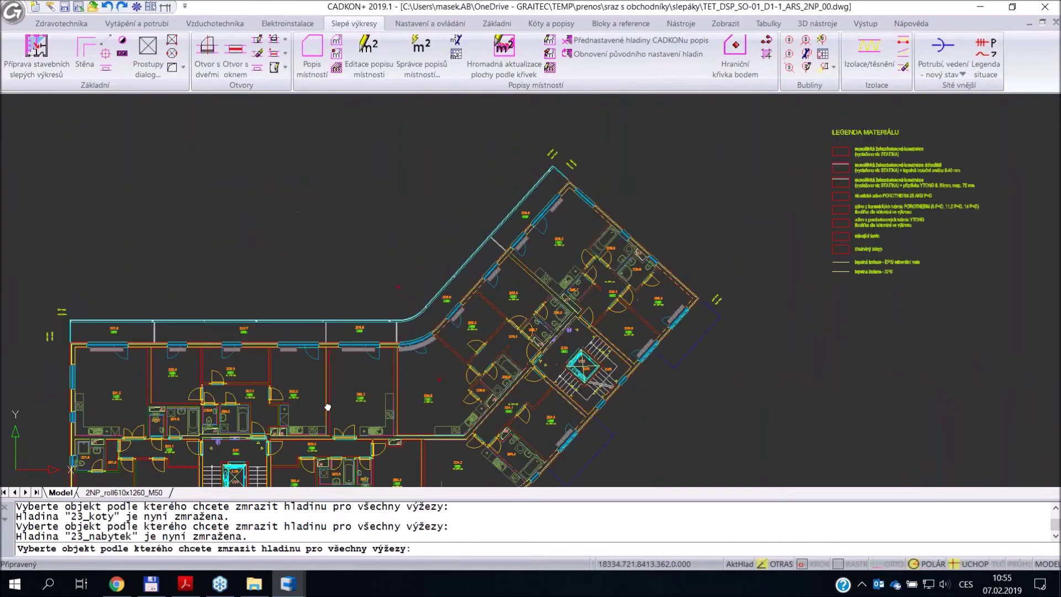
scroll(387, 287, down, 3)
middle_drag(387, 288, 419, 280)
scroll(343, 316, up, 8)
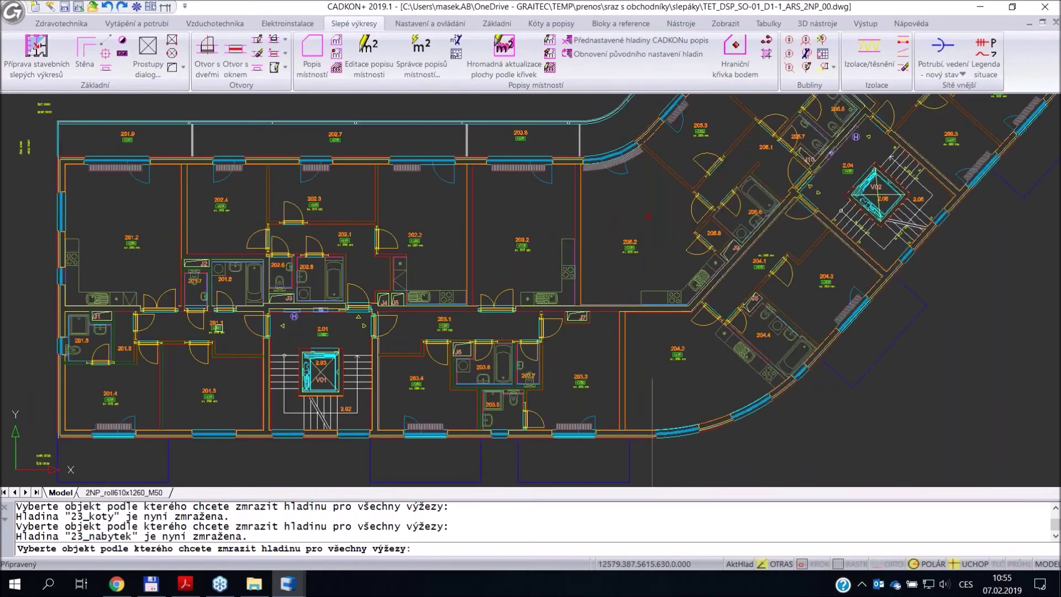
key(Return)
- Run the blind building drawing preparation in millimetres at 1:50 with ZTI-zdravotechnika layers, agreeing to delete unknown objects while exploding blocks
scroll(373, 359, down, 8)
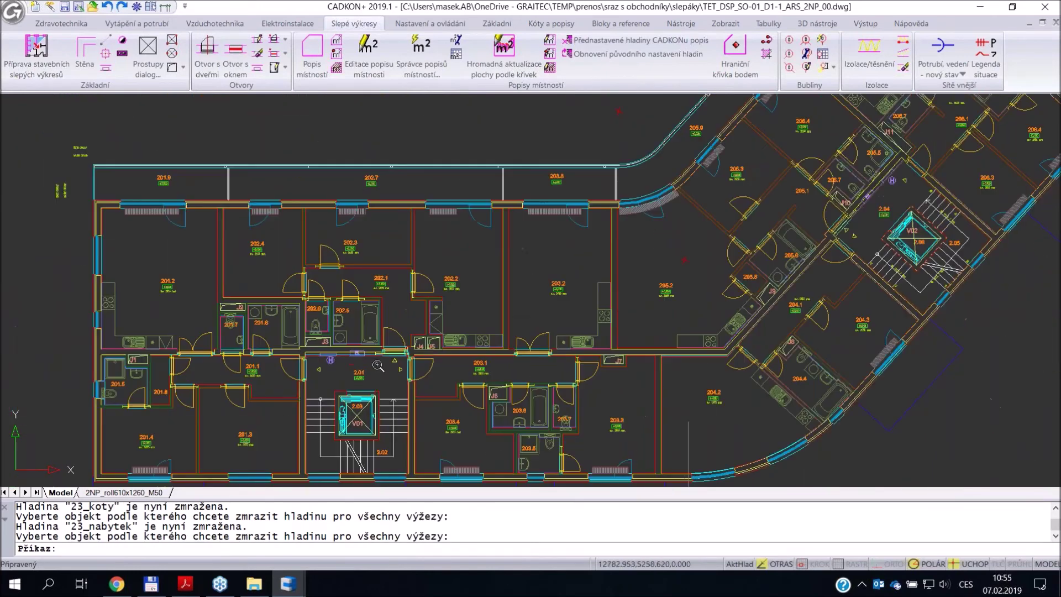
middle_drag(377, 379, 397, 307)
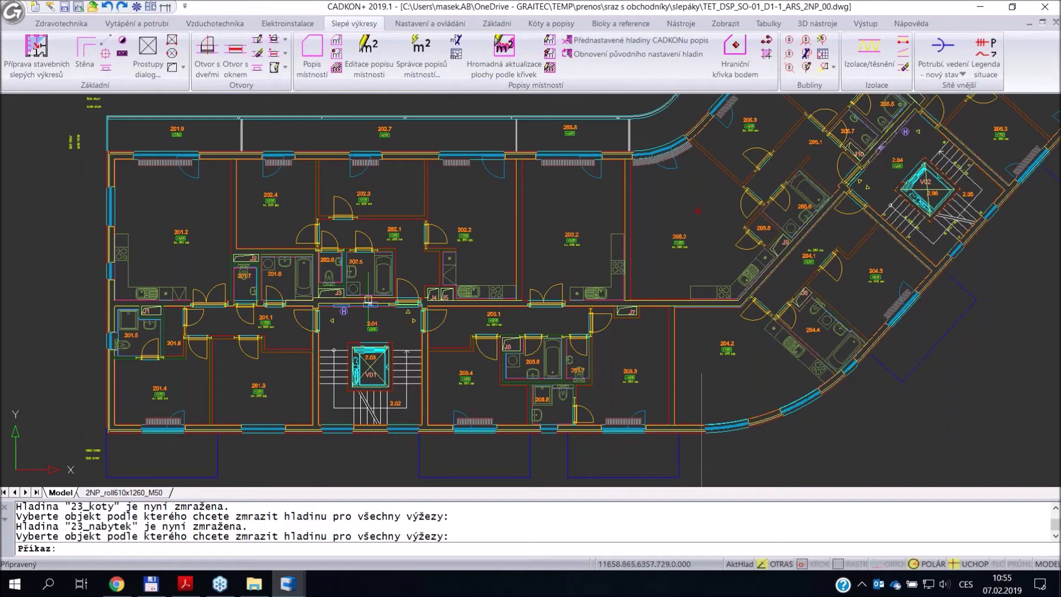
click(34, 52)
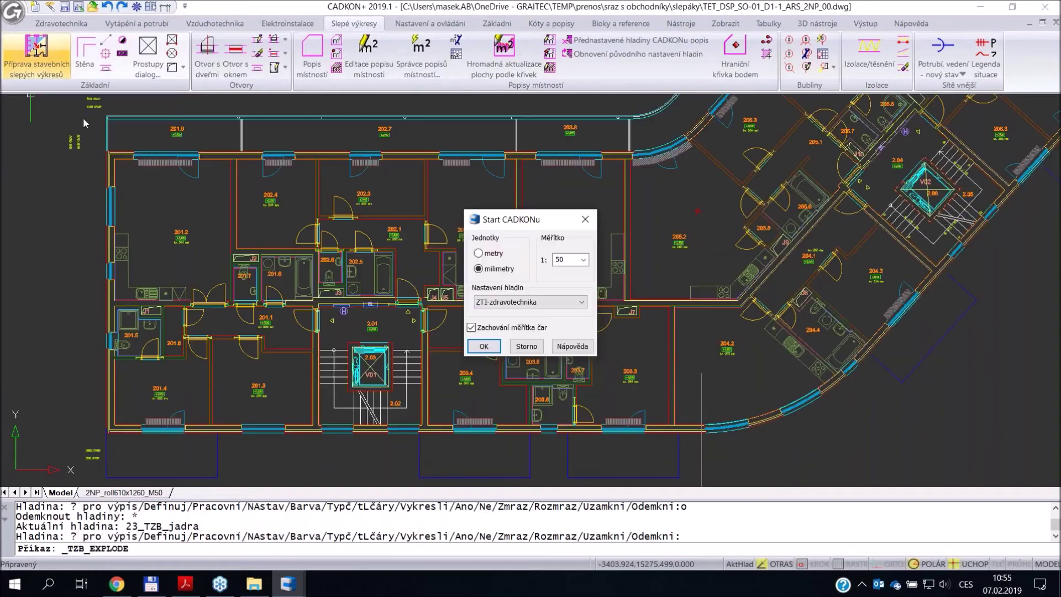
click(485, 346)
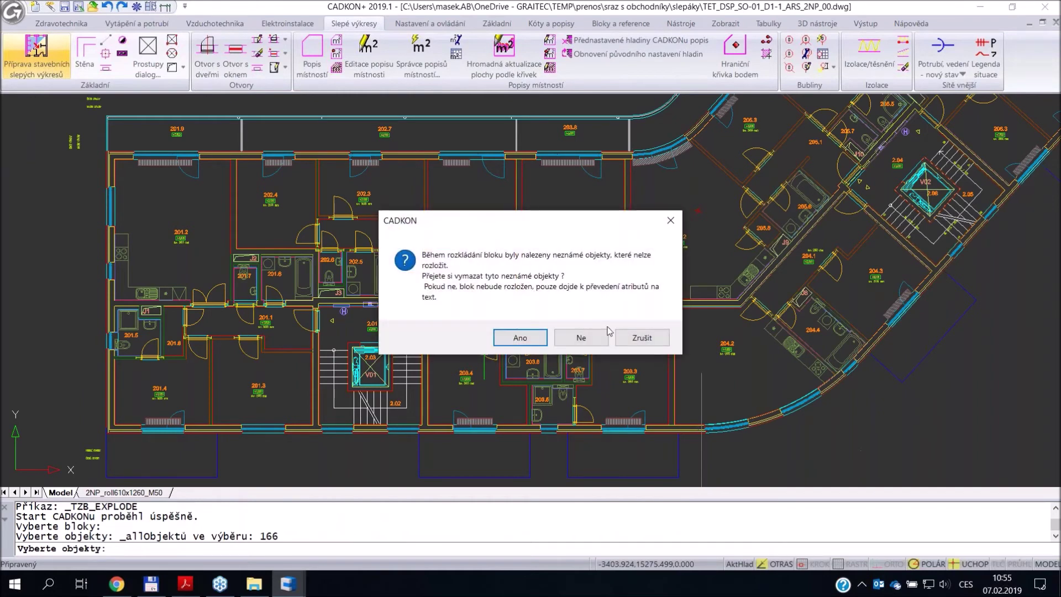
click(535, 339)
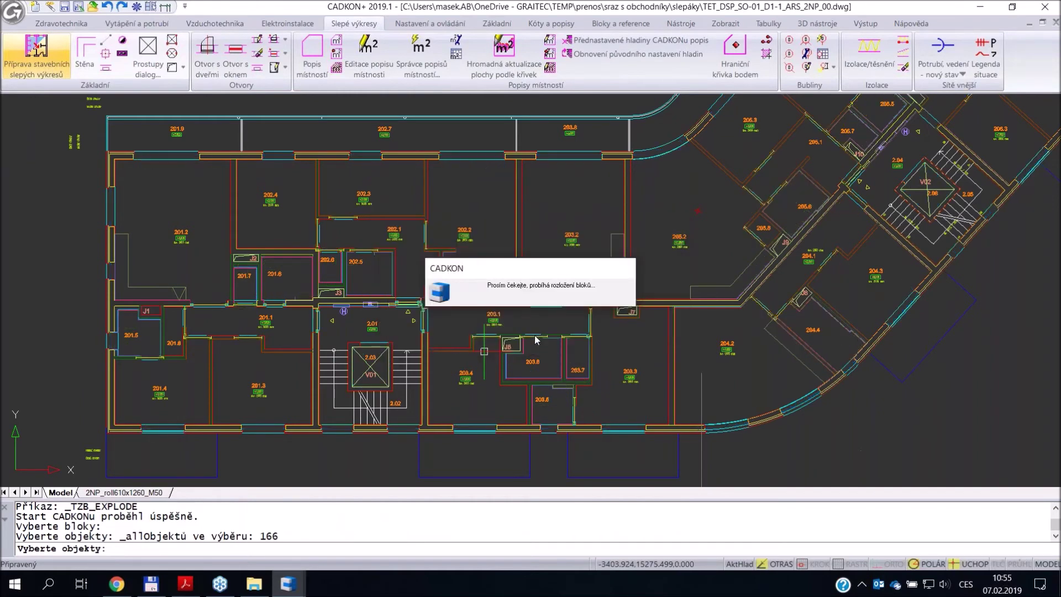